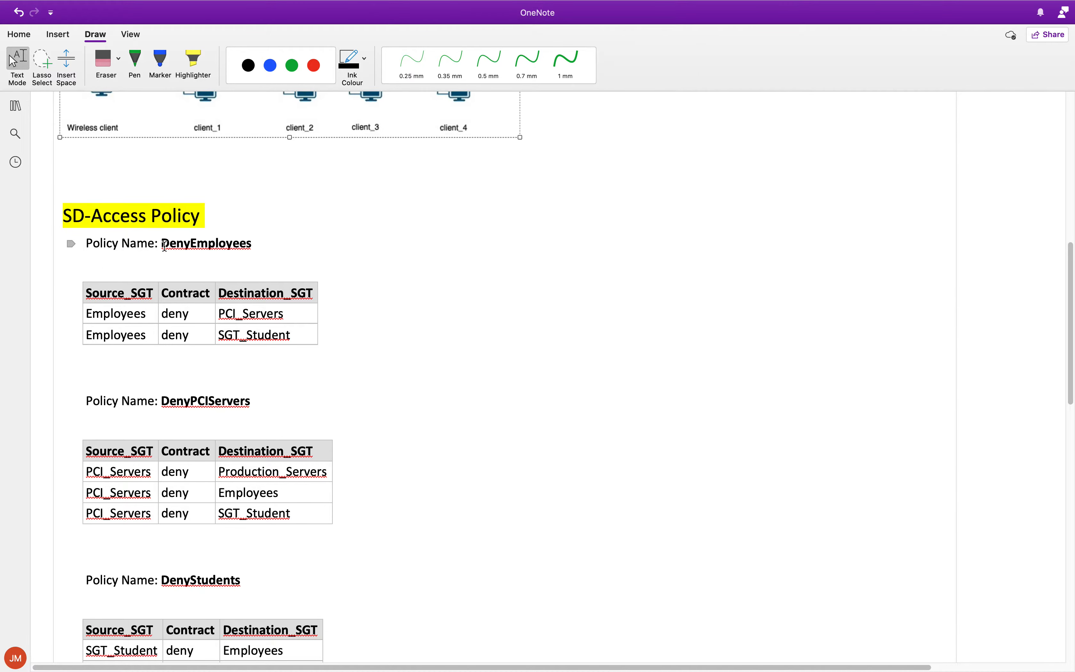
# Step: Review the SD-Access policy tables, highlighting the DenyEmployees policy and SecureAccessOnly contract names
pyautogui.moveTo(164, 246); pyautogui.dragTo(253, 245)
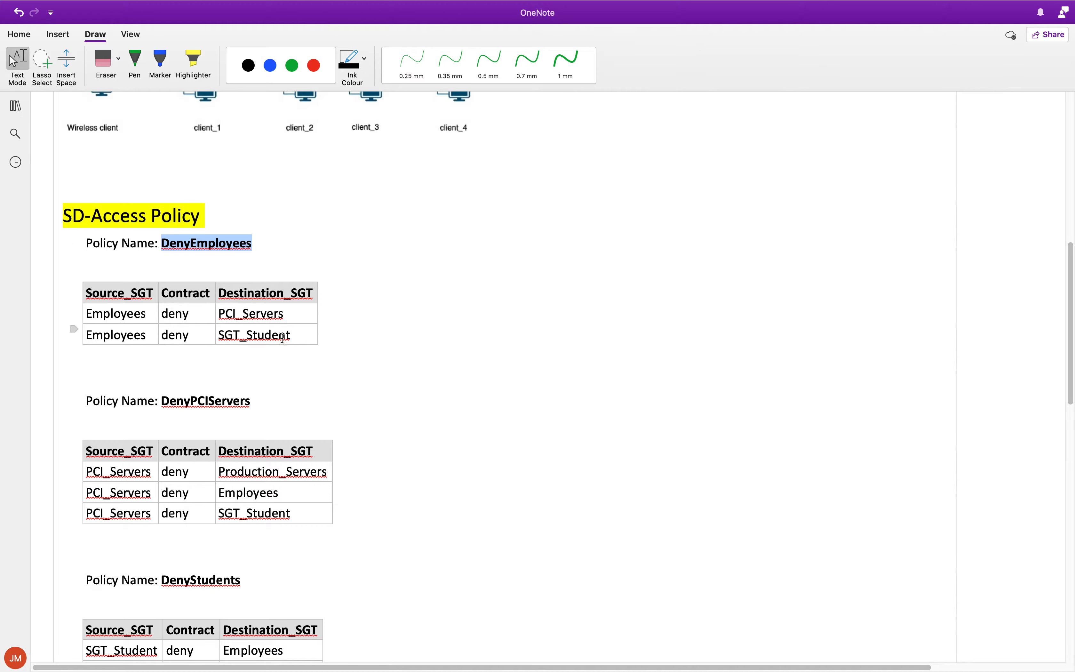
pyautogui.scroll(-1, 419, 369)
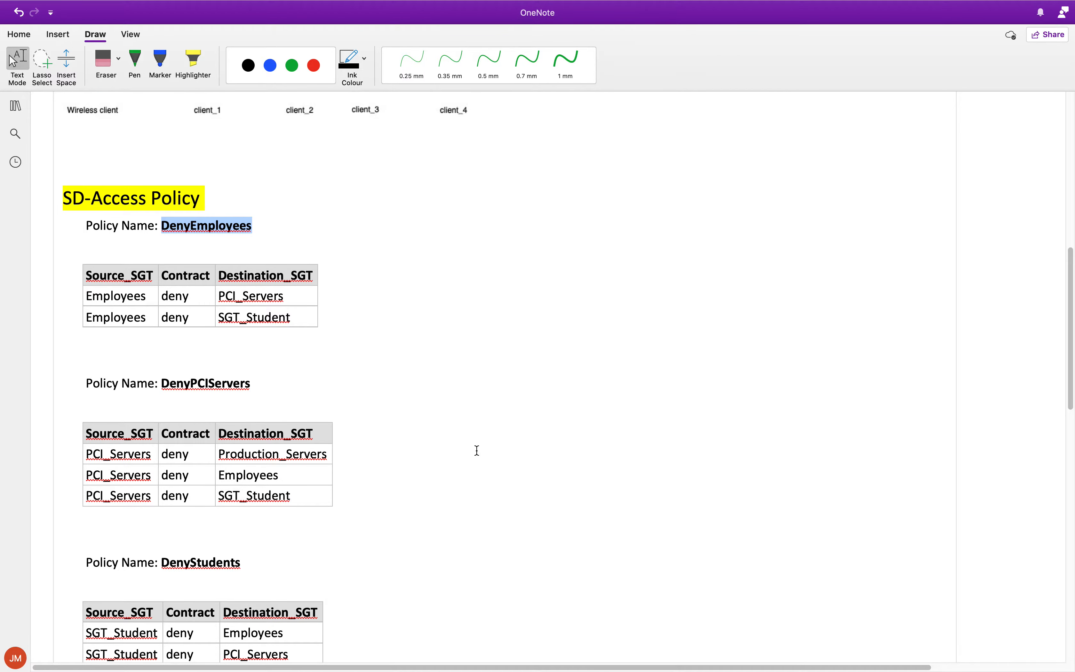
pyautogui.scroll(-4, 451, 446)
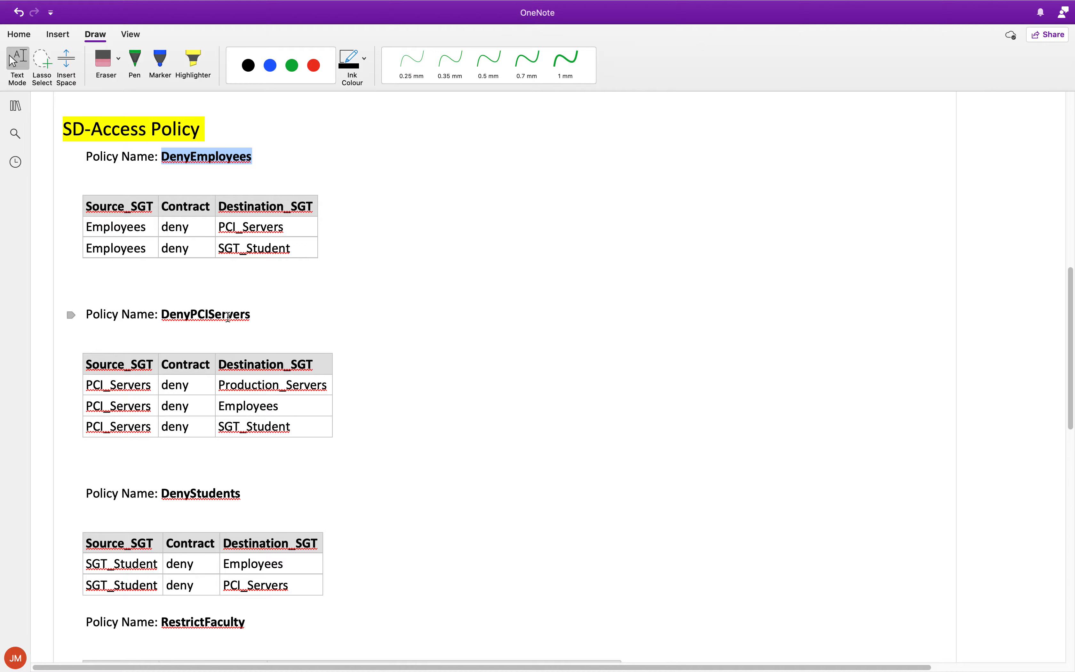
pyautogui.scroll(-3, 233, 316)
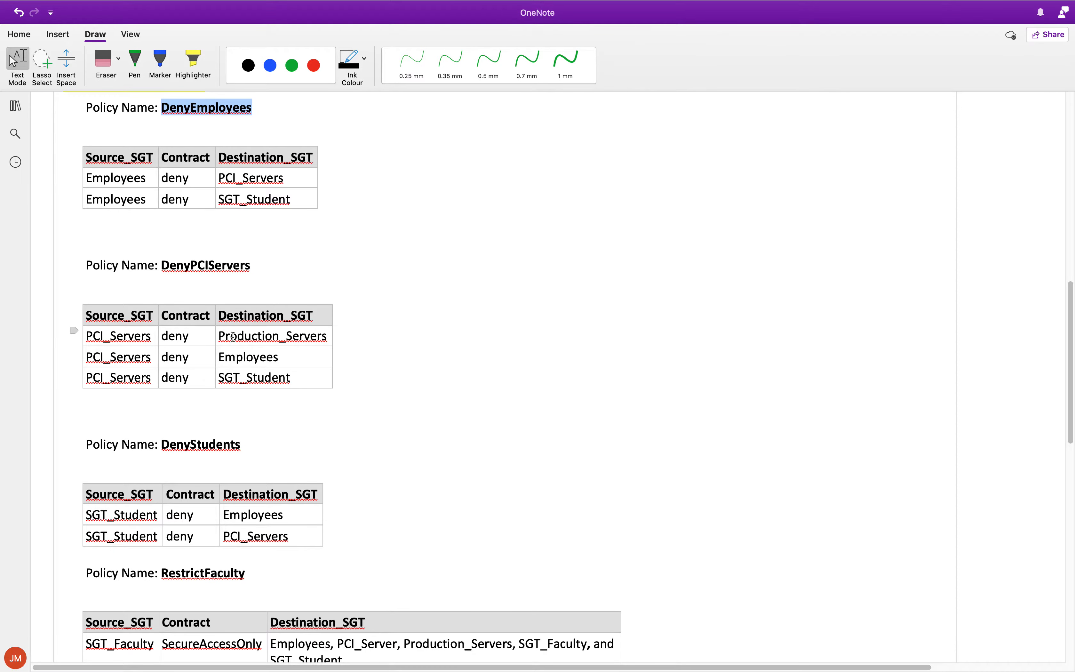
pyautogui.scroll(-4, 233, 337)
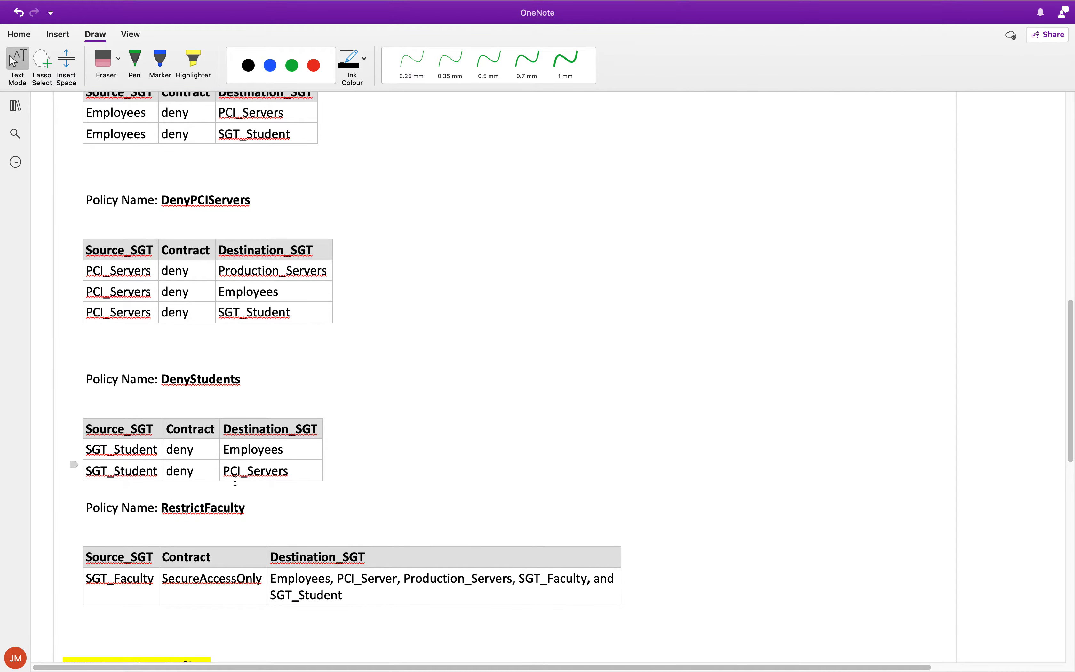
pyautogui.scroll(-5, 258, 473)
pyautogui.moveTo(162, 406); pyautogui.dragTo(250, 404)
pyautogui.scroll(-3, 249, 405)
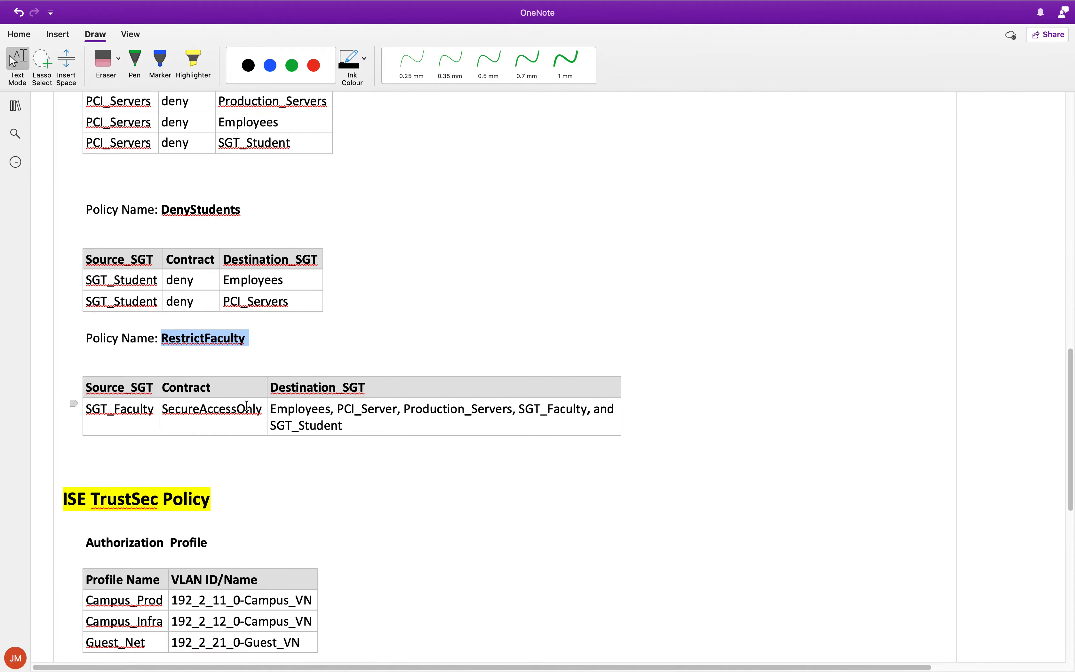
pyautogui.doubleClick(204, 417)
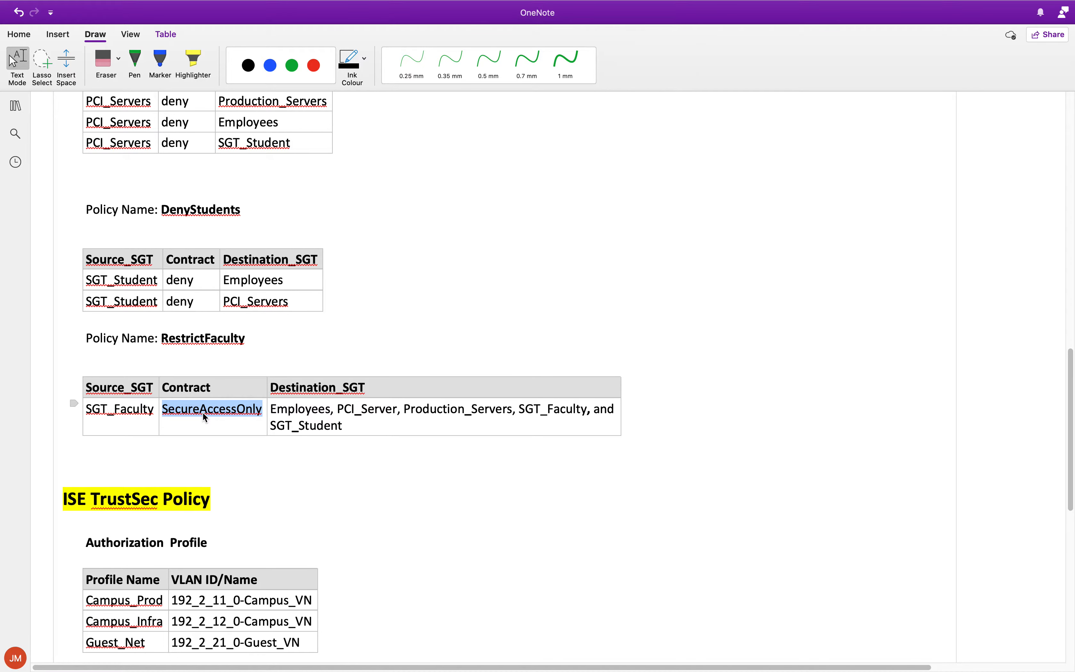
pyautogui.click(231, 412)
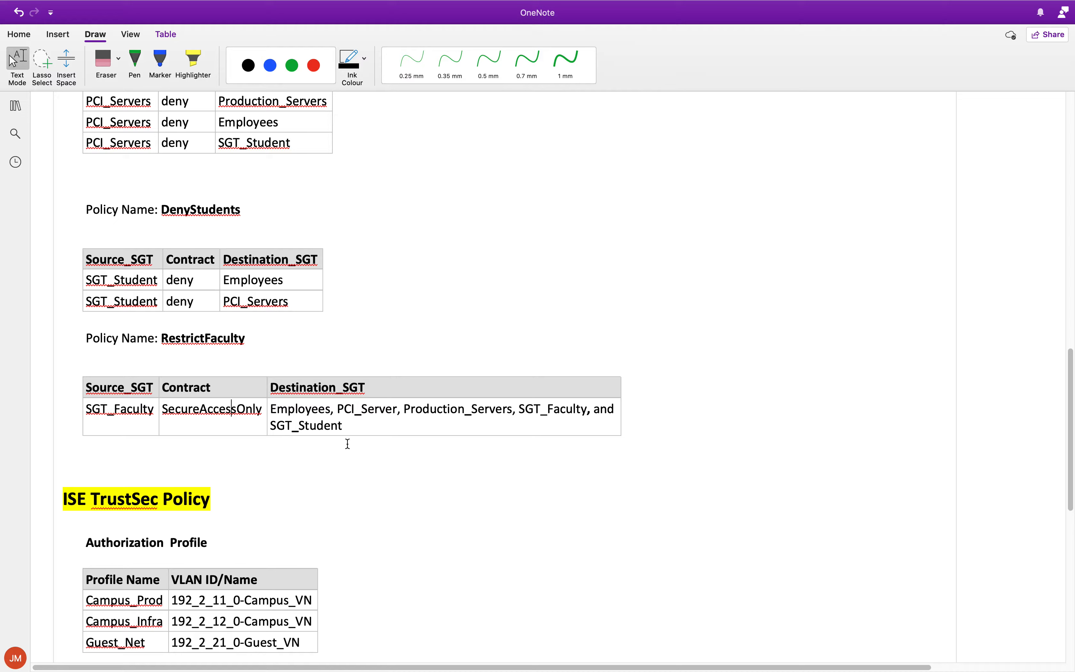
# Step: Scroll through the ISE TrustSec authorization profile and rule tables, then bring up Mission Control
pyautogui.scroll(10, 186, 394)
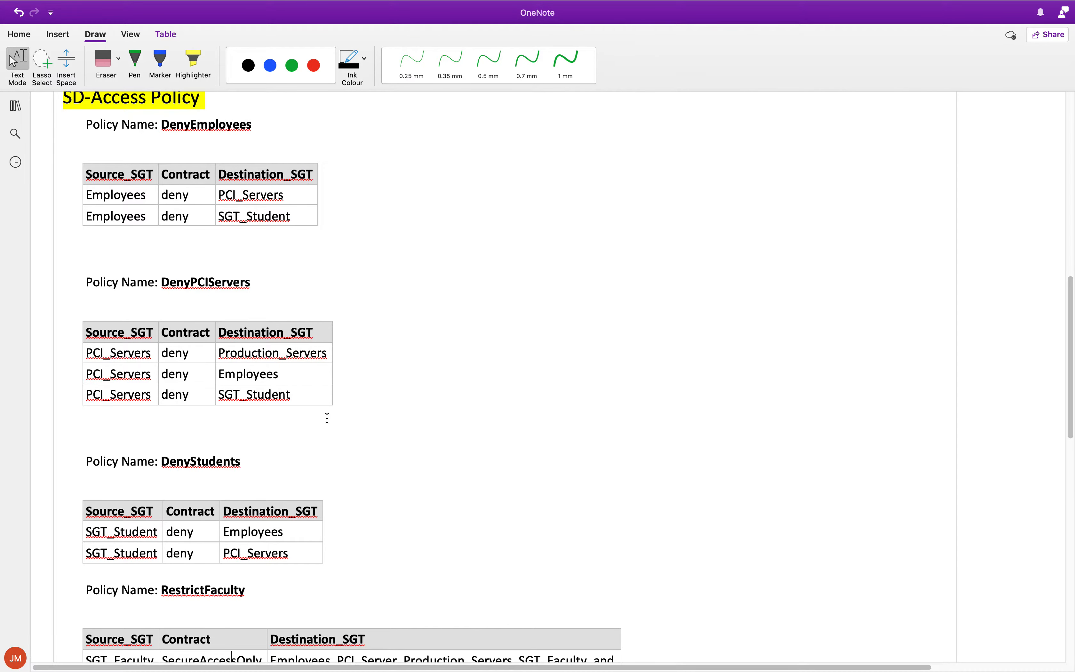
pyautogui.scroll(-4, 326, 418)
pyautogui.scroll(-3, 320, 407)
pyautogui.scroll(6, 321, 406)
pyautogui.scroll(1, 321, 406)
pyautogui.scroll(-13, 321, 406)
pyautogui.scroll(-7, 321, 405)
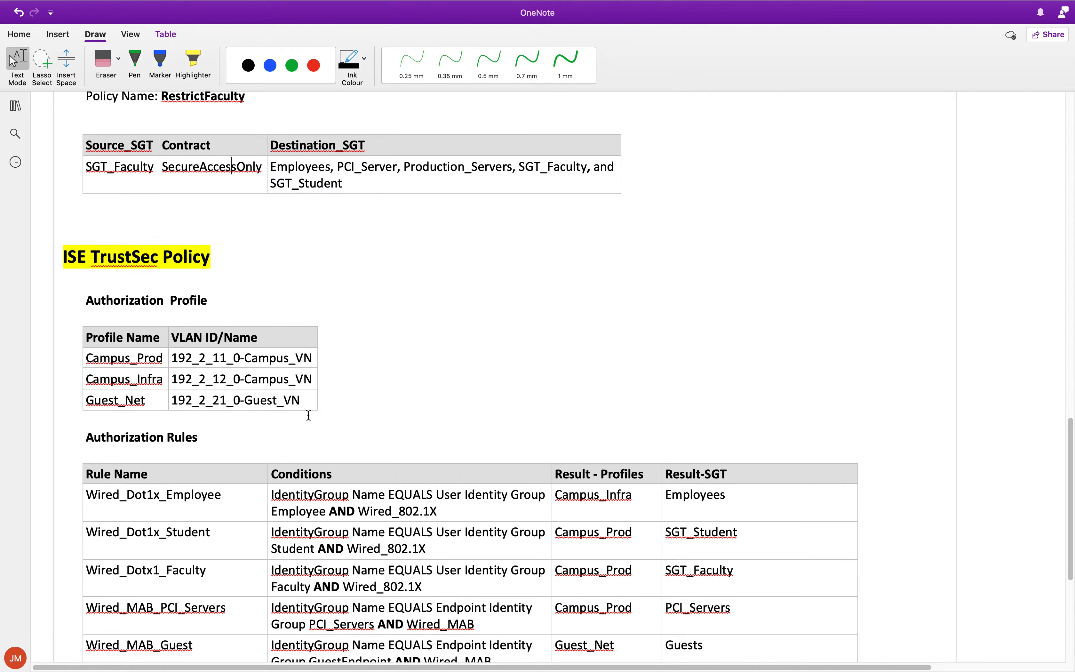
pyautogui.moveTo(209, 260); pyautogui.dragTo(63, 254)
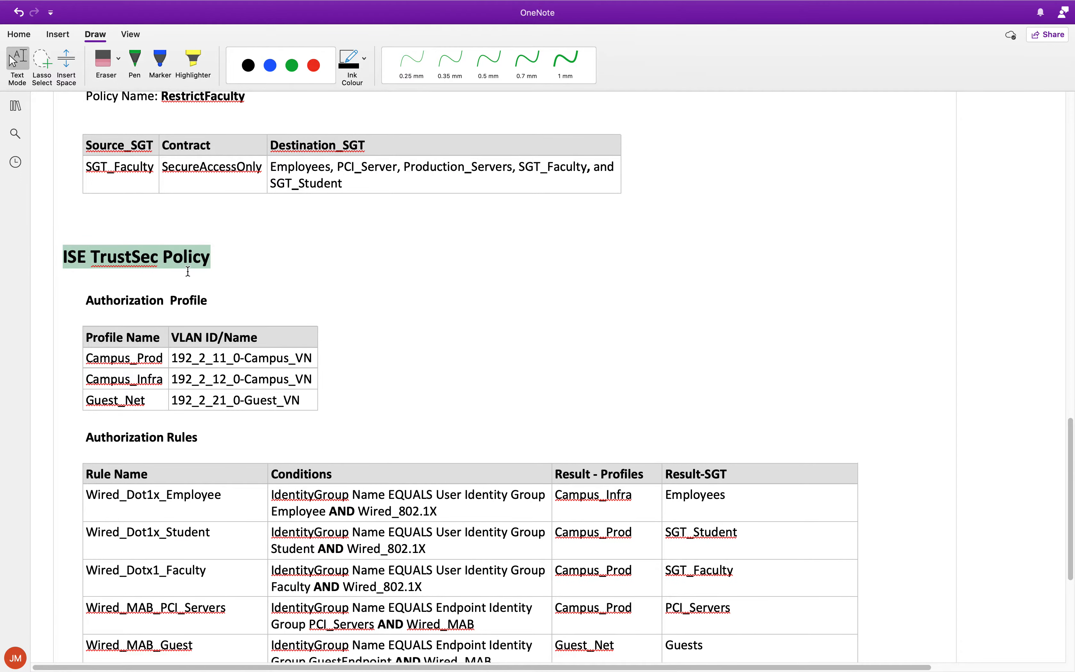
pyautogui.scroll(-1, 190, 267)
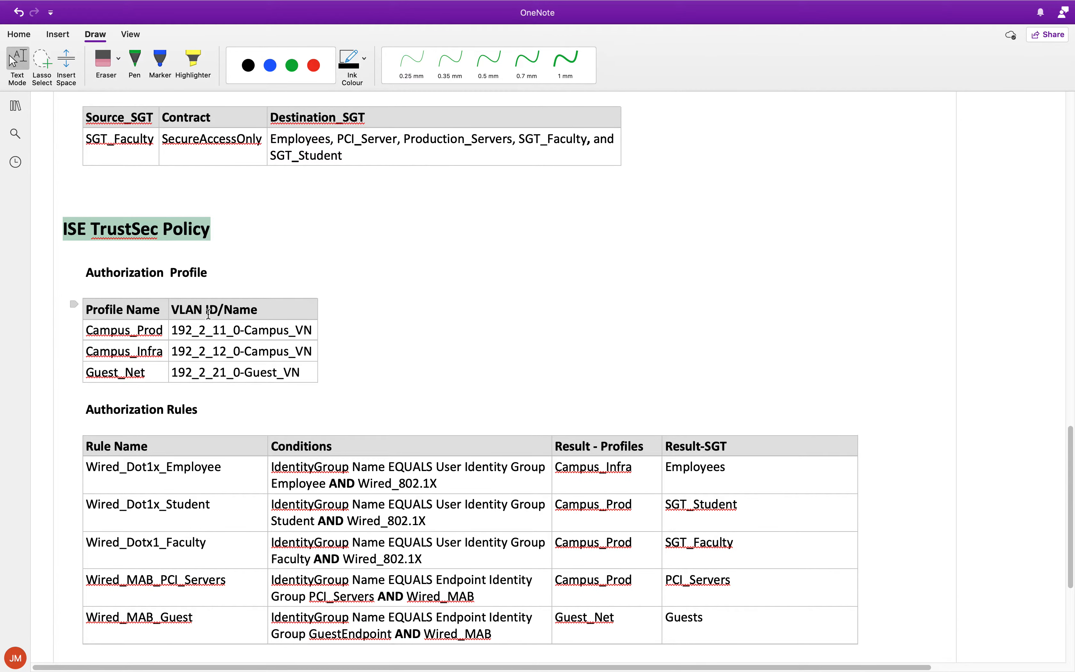
pyautogui.scroll(-4, 173, 332)
pyautogui.scroll(15, 165, 430)
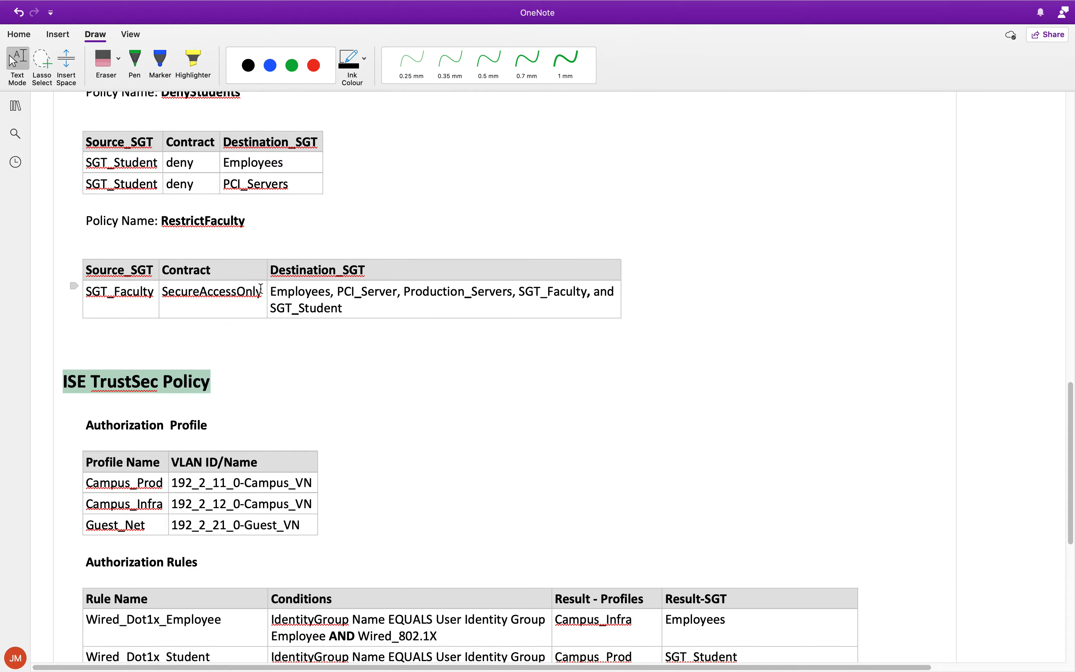
pyautogui.scroll(3, 260, 282)
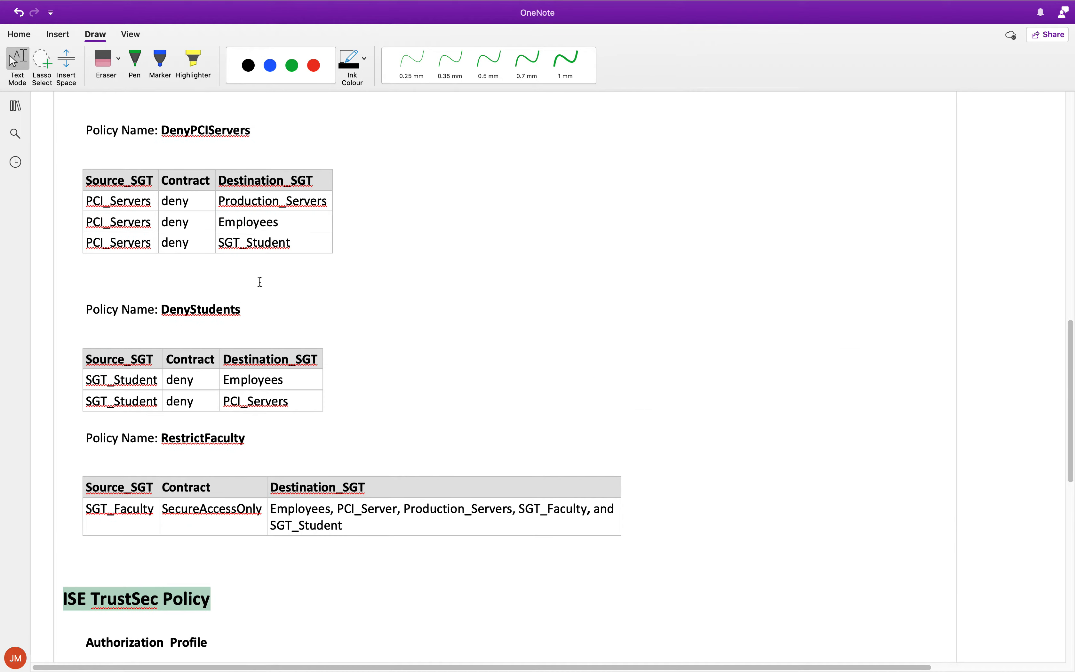
pyautogui.scroll(5, 260, 281)
pyautogui.scroll(3, 360, 242)
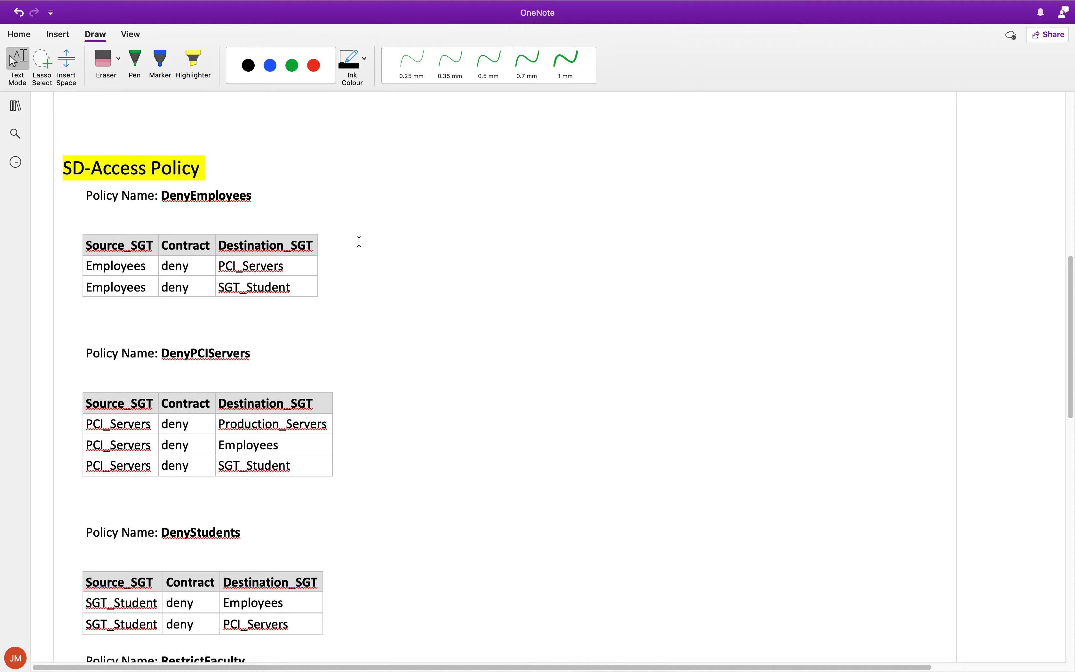
pyautogui.hotkey('ctrl', 'Up')
# Step: Go to the full-screen remote desktop, reach the DNA Center home page, and open the Policy matrix
pyautogui.click(691, 64)
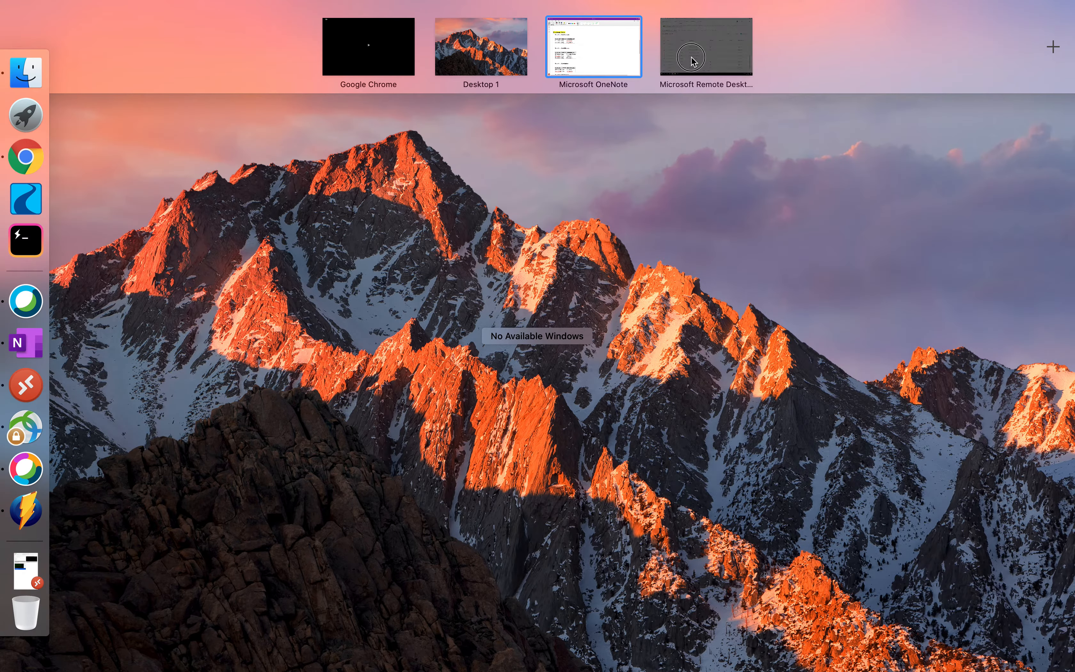
pyautogui.click(85, 71)
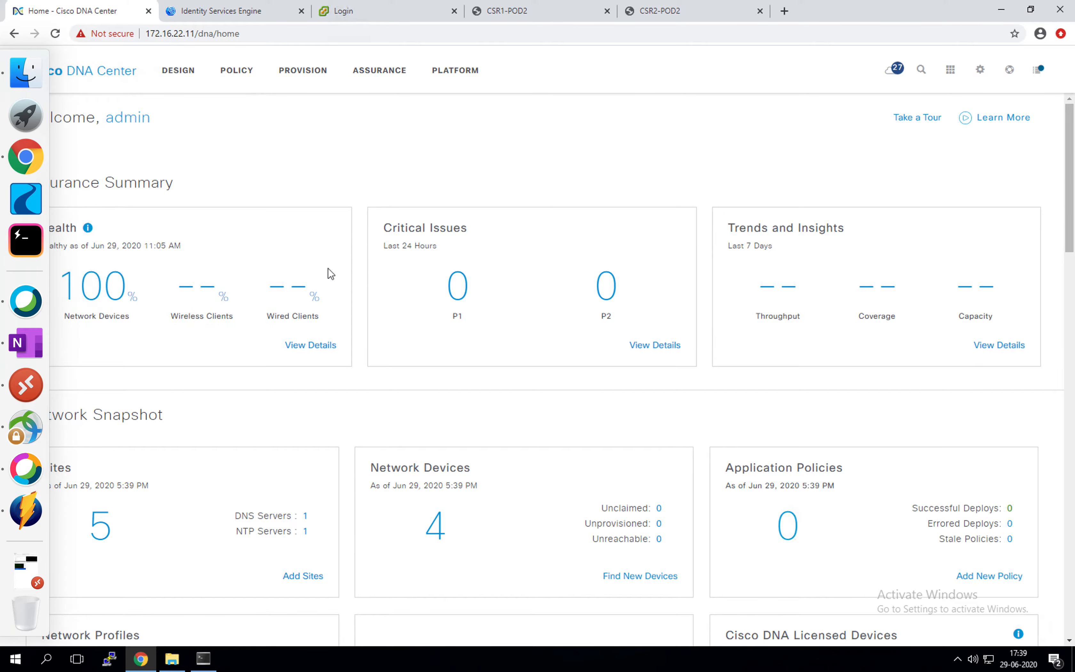
pyautogui.scroll(-10, 329, 268)
pyautogui.scroll(-6, 329, 269)
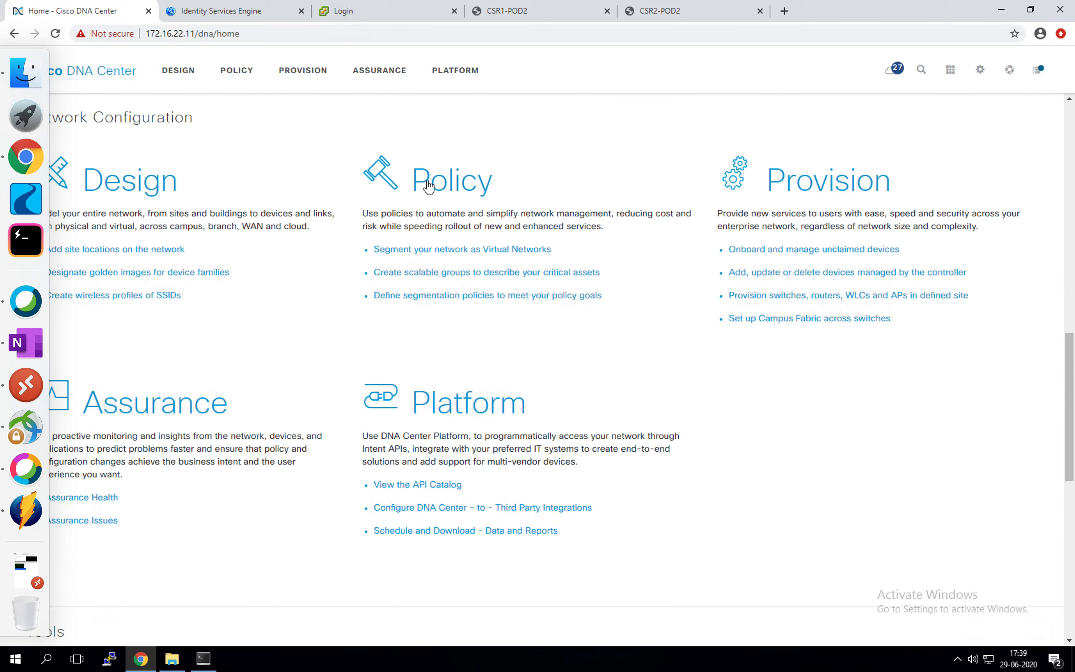
pyautogui.hotkey('ctrl', 'Up')
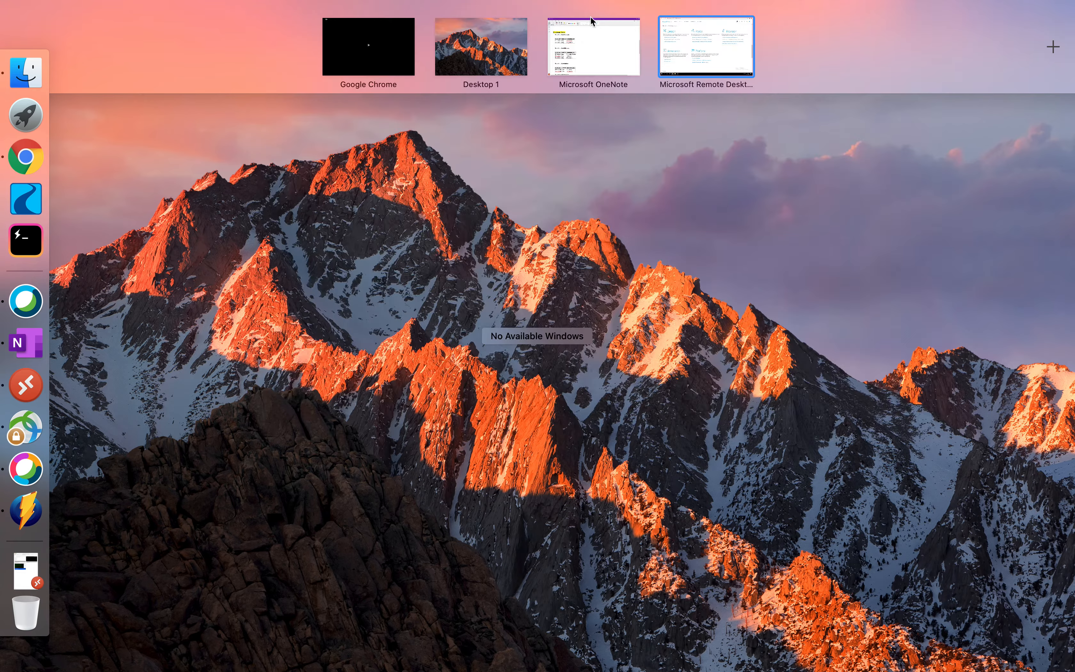
pyautogui.click(684, 46)
pyautogui.click(467, 184)
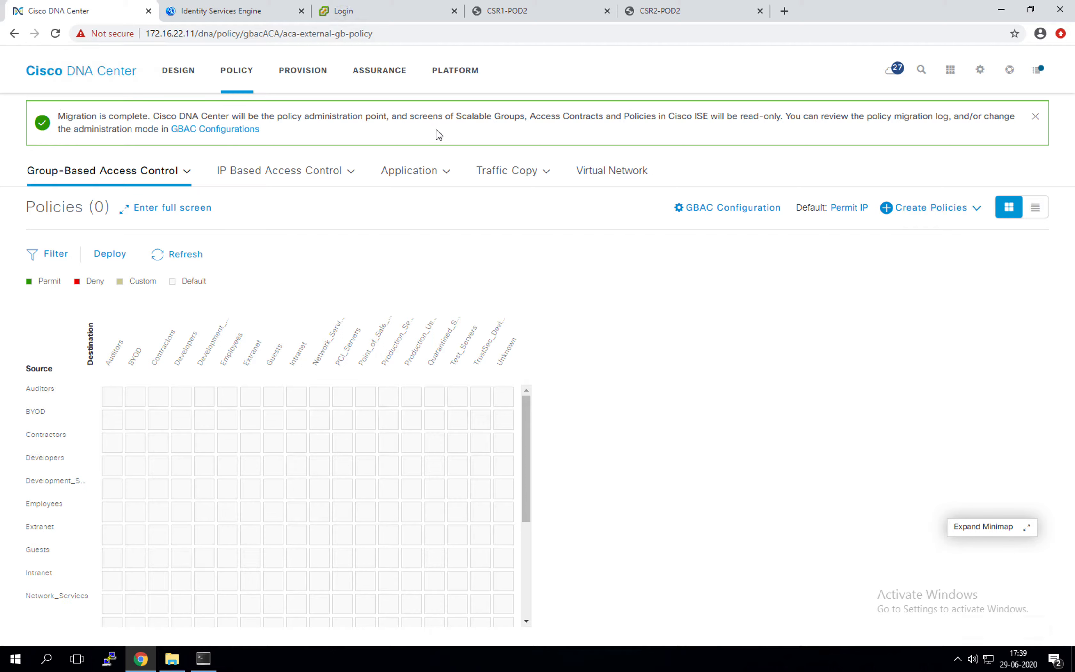
pyautogui.moveTo(460, 117); pyautogui.dragTo(524, 117)
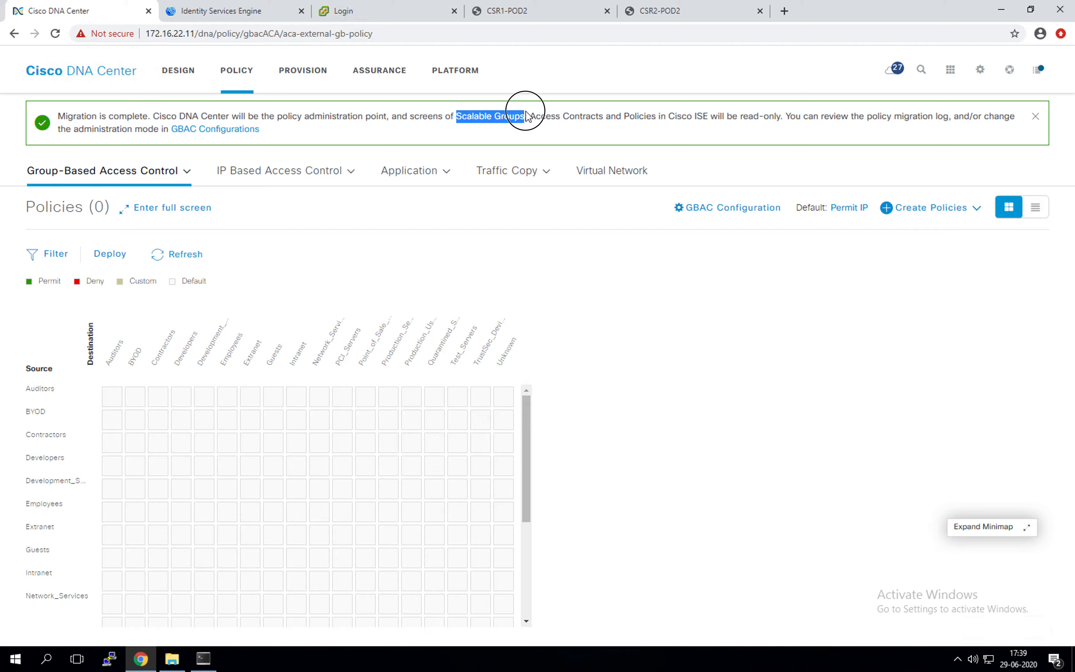
pyautogui.click(527, 117)
pyautogui.moveTo(422, 119); pyautogui.dragTo(385, 121)
pyautogui.click(331, 116)
pyautogui.moveTo(271, 114); pyautogui.dragTo(345, 116)
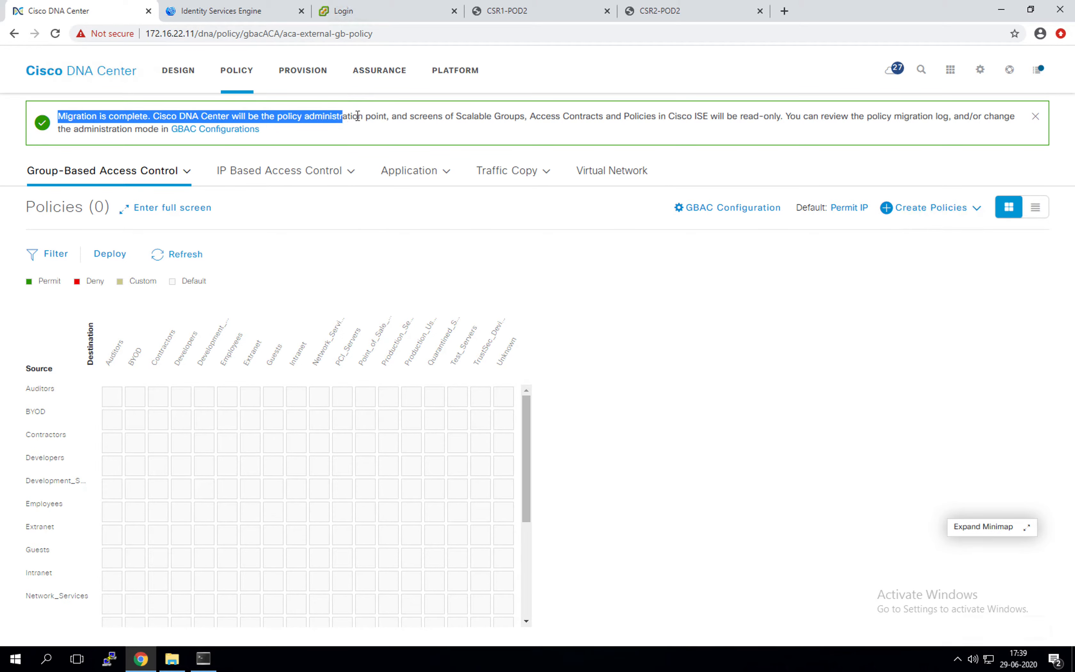
pyautogui.click(358, 116)
pyautogui.moveTo(265, 116); pyautogui.dragTo(398, 117)
pyautogui.moveTo(569, 107); pyautogui.dragTo(678, 119)
pyautogui.click(703, 128)
pyautogui.click(737, 115)
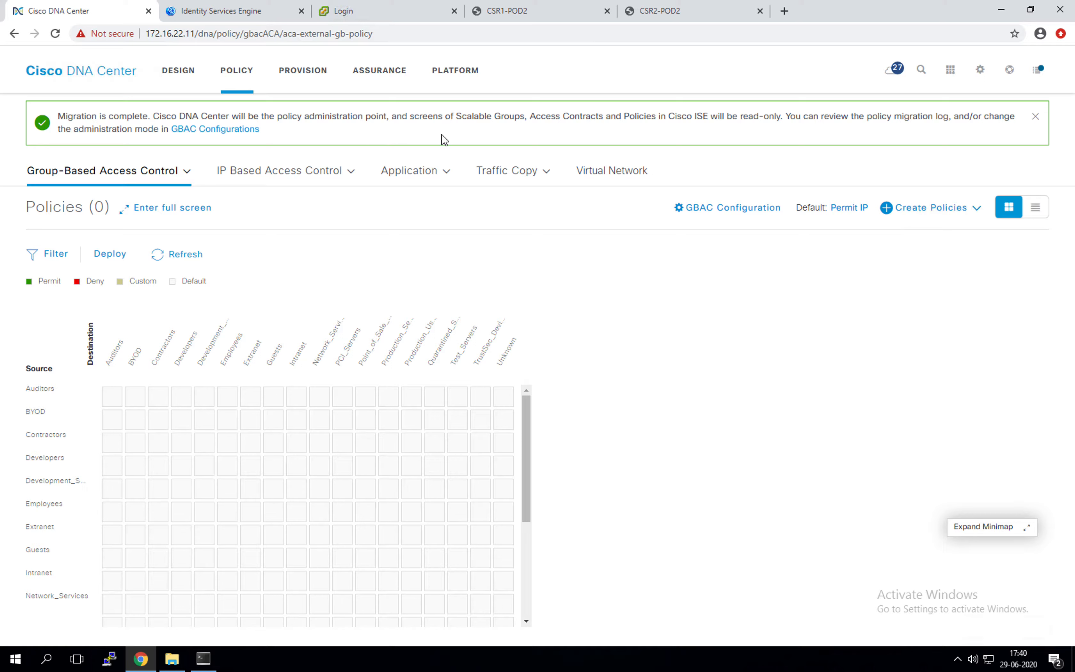
pyautogui.moveTo(324, 122); pyautogui.dragTo(475, 111)
pyautogui.click(484, 126)
pyautogui.click(1010, 70)
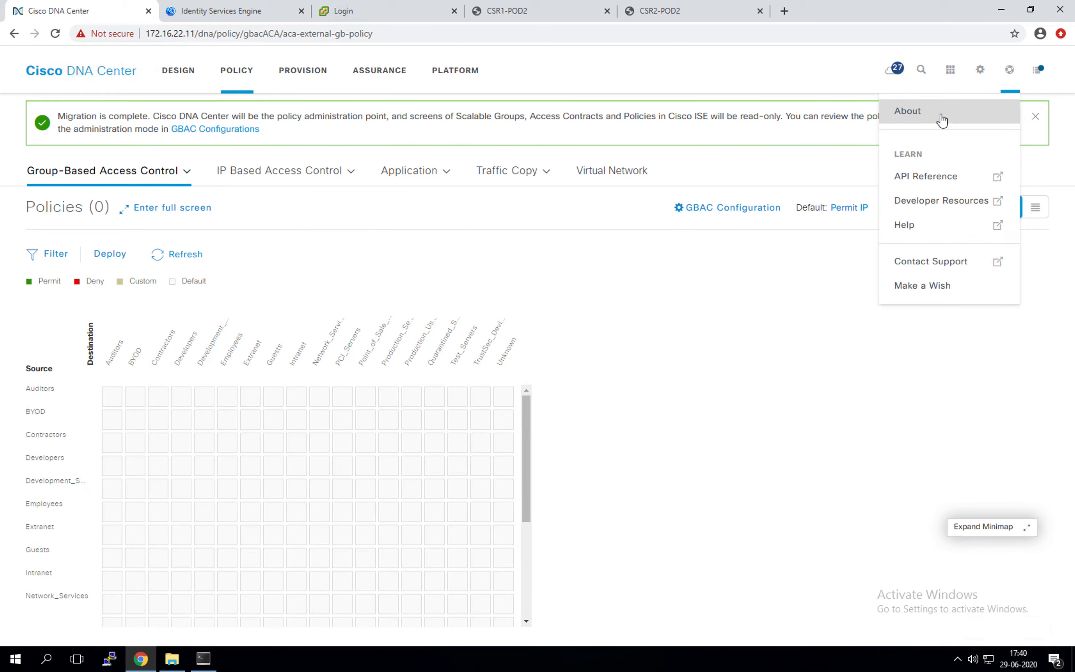
pyautogui.click(942, 117)
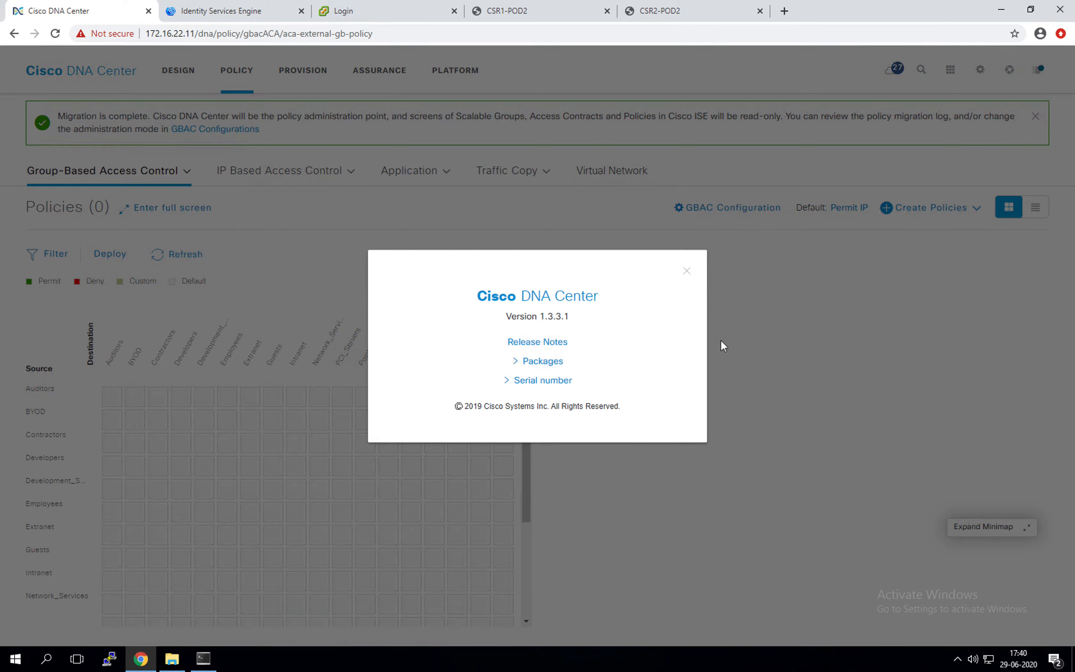
pyautogui.click(687, 271)
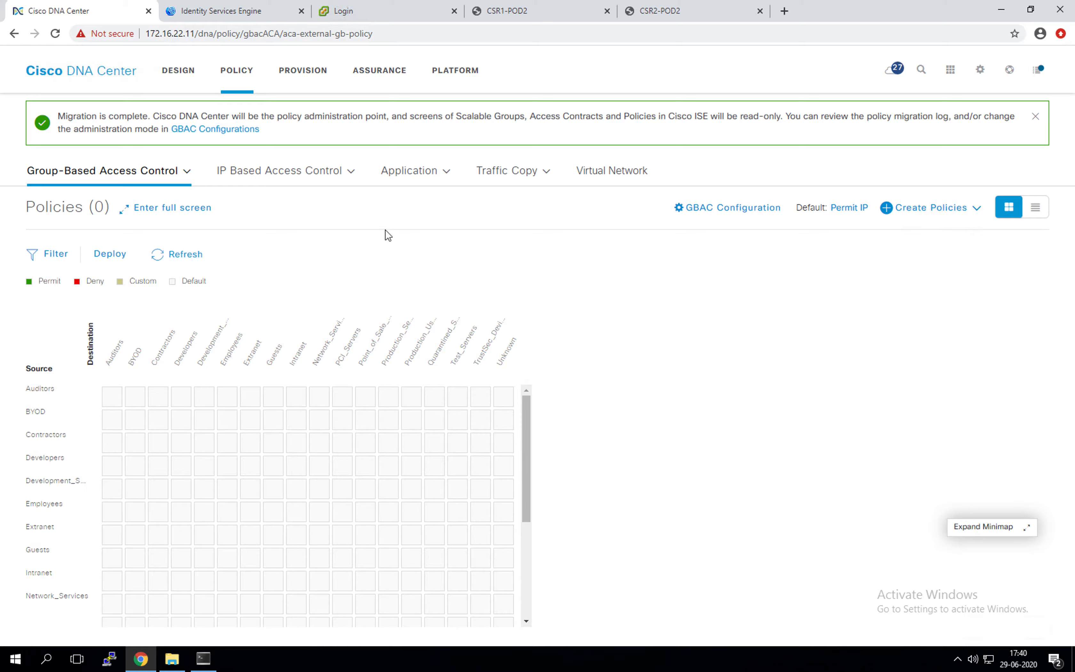
pyautogui.click(158, 176)
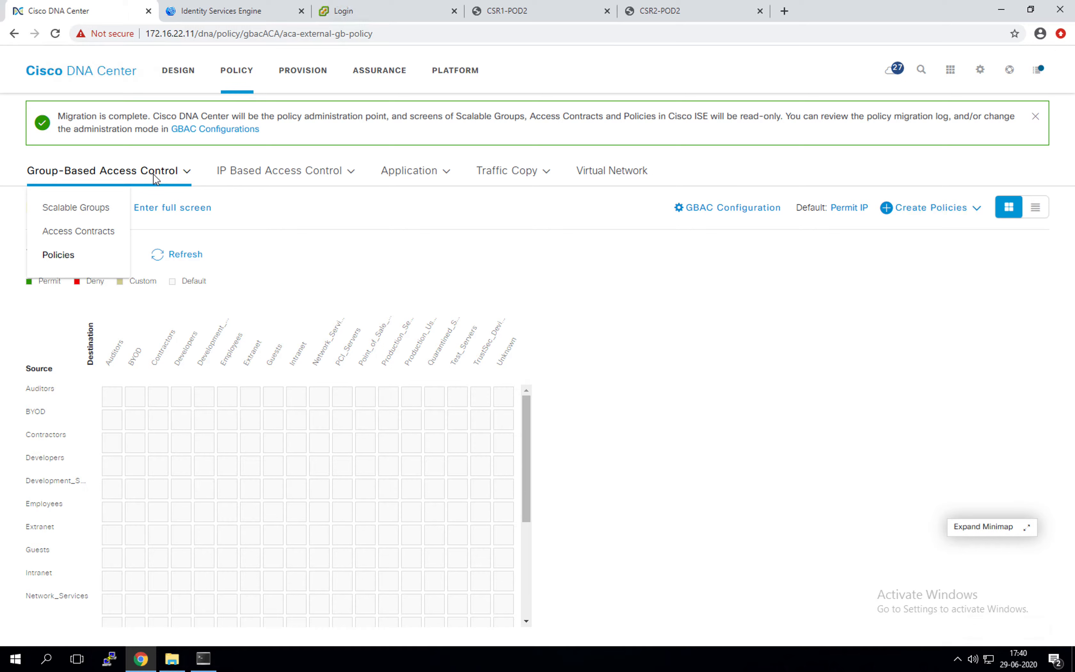
pyautogui.click(89, 209)
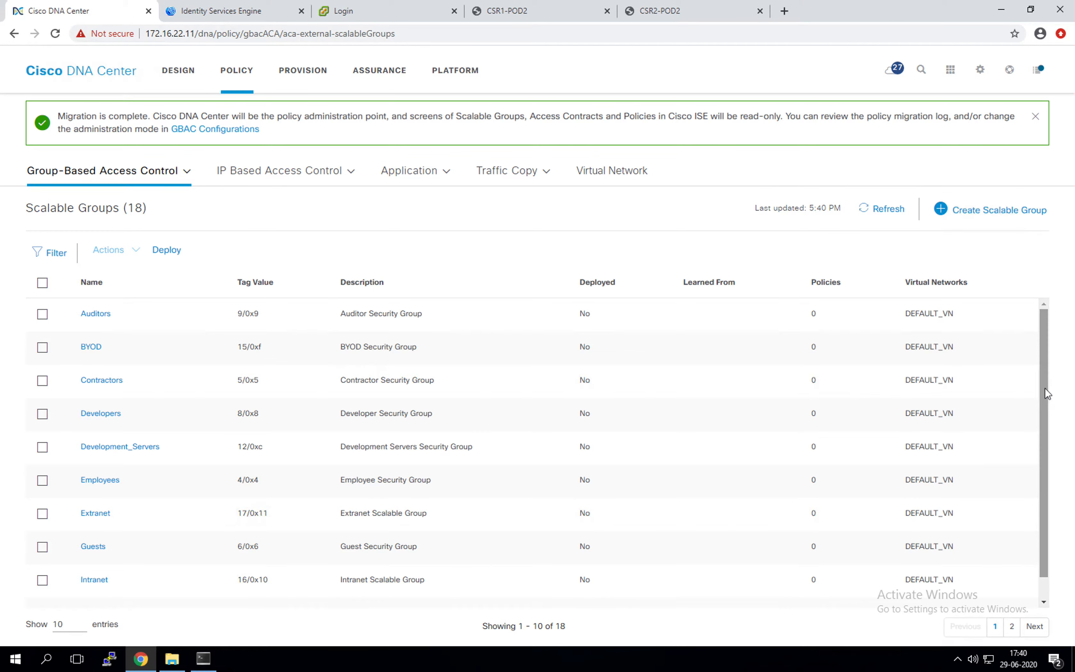
pyautogui.scroll(-1, 1041, 418)
pyautogui.click(69, 625)
pyautogui.click(62, 601)
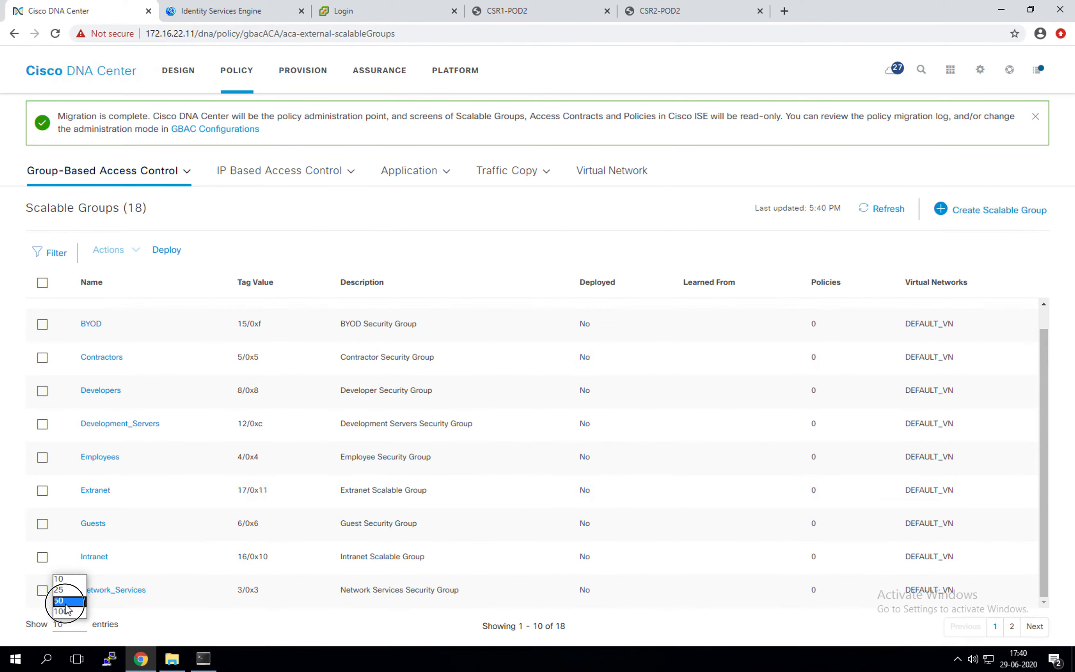
pyautogui.scroll(-8, 240, 413)
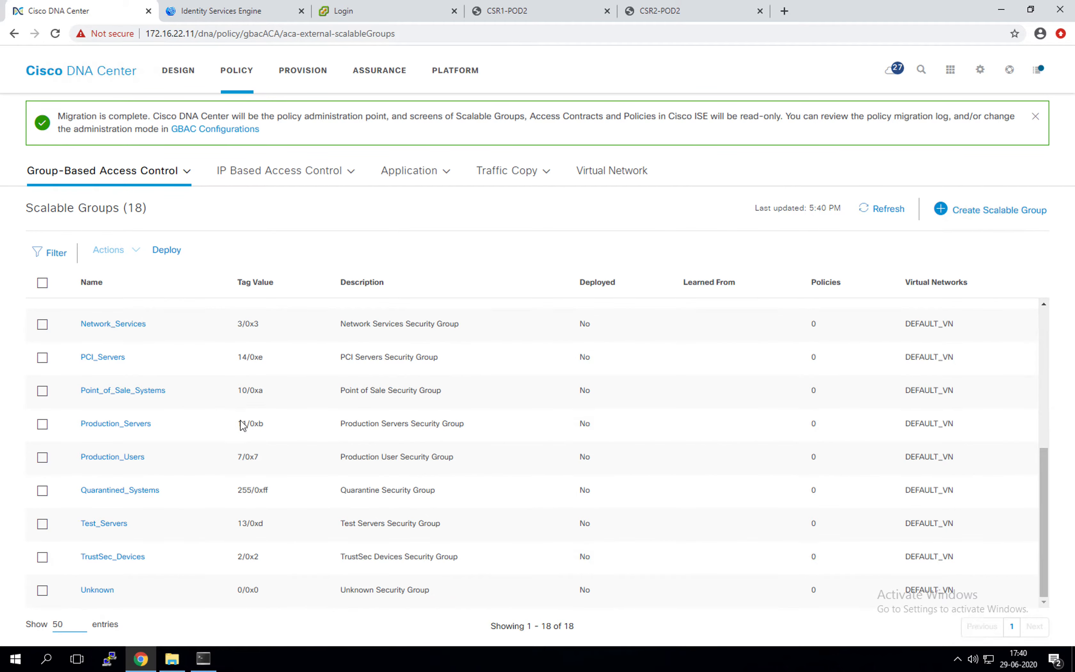
pyautogui.scroll(9, 233, 442)
pyautogui.scroll(-7, 234, 443)
pyautogui.scroll(3, 228, 422)
pyautogui.scroll(3, 228, 422)
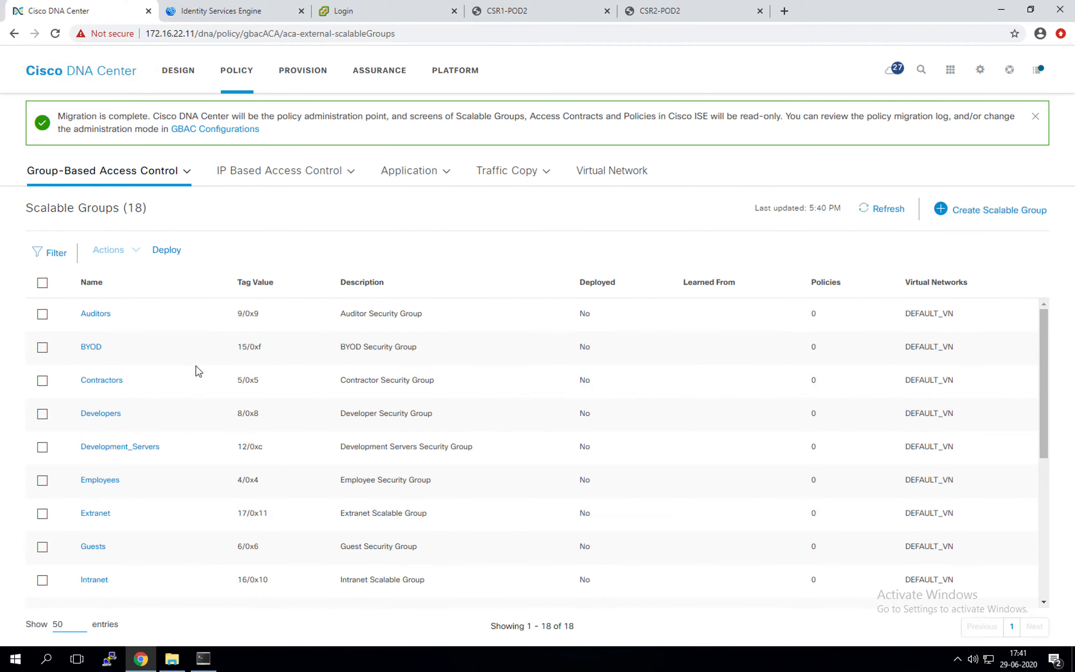
pyautogui.scroll(-3, 197, 369)
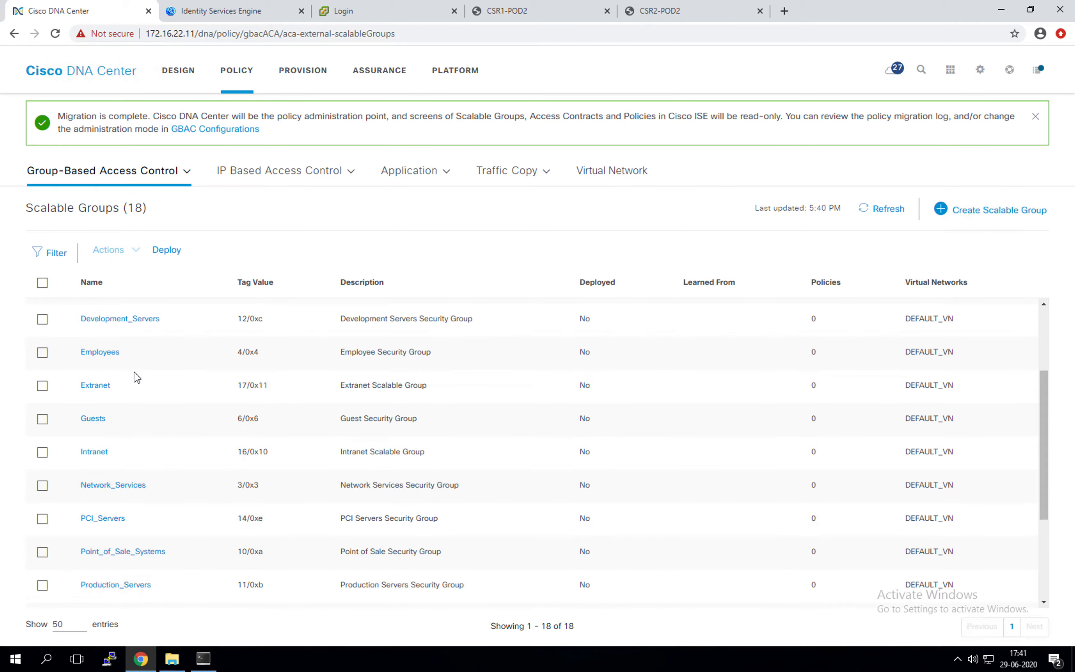
pyautogui.scroll(-4, 161, 498)
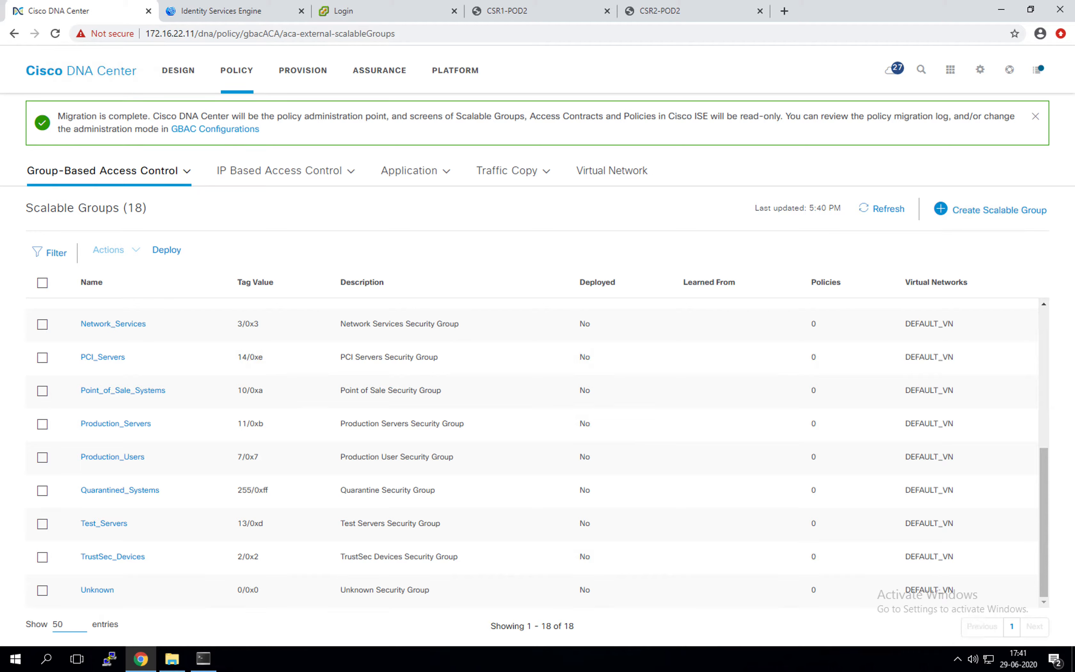
# Step: Create the scalable groups SGT_Faculty and SGT_Student
pyautogui.click(1002, 209)
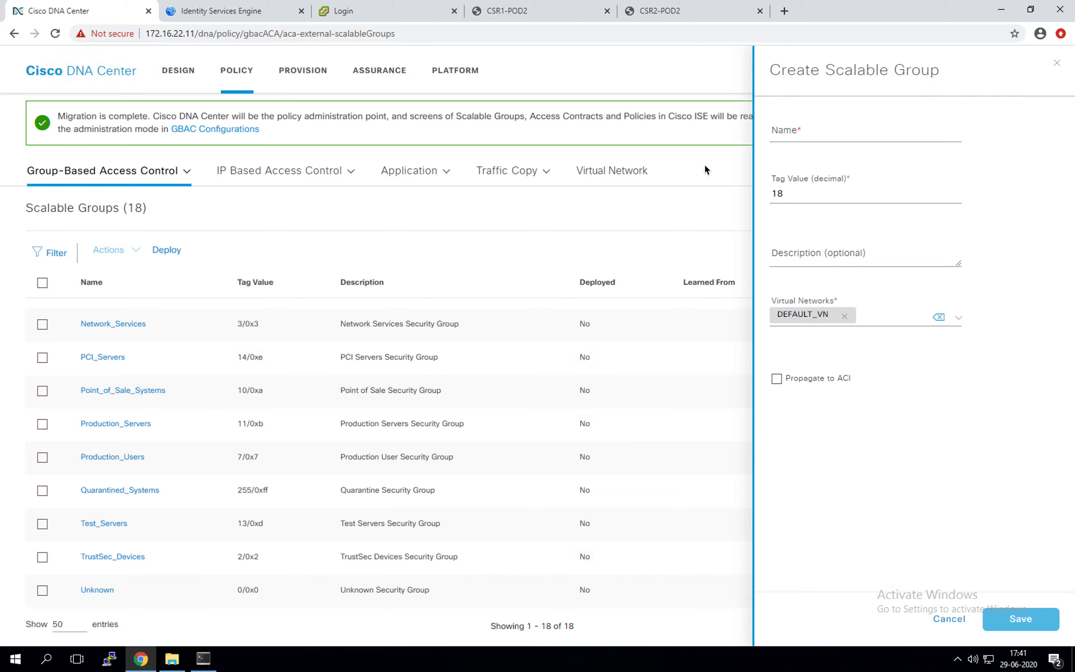
pyautogui.click(816, 132)
pyautogui.write('SGT_Faculty')
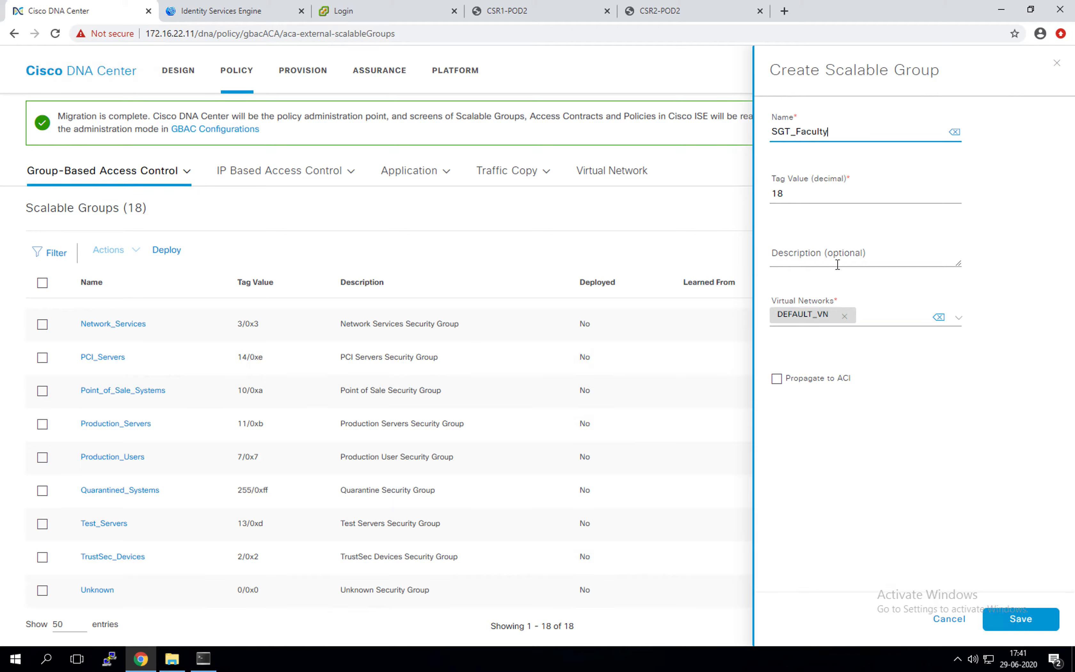
pyautogui.click(1022, 618)
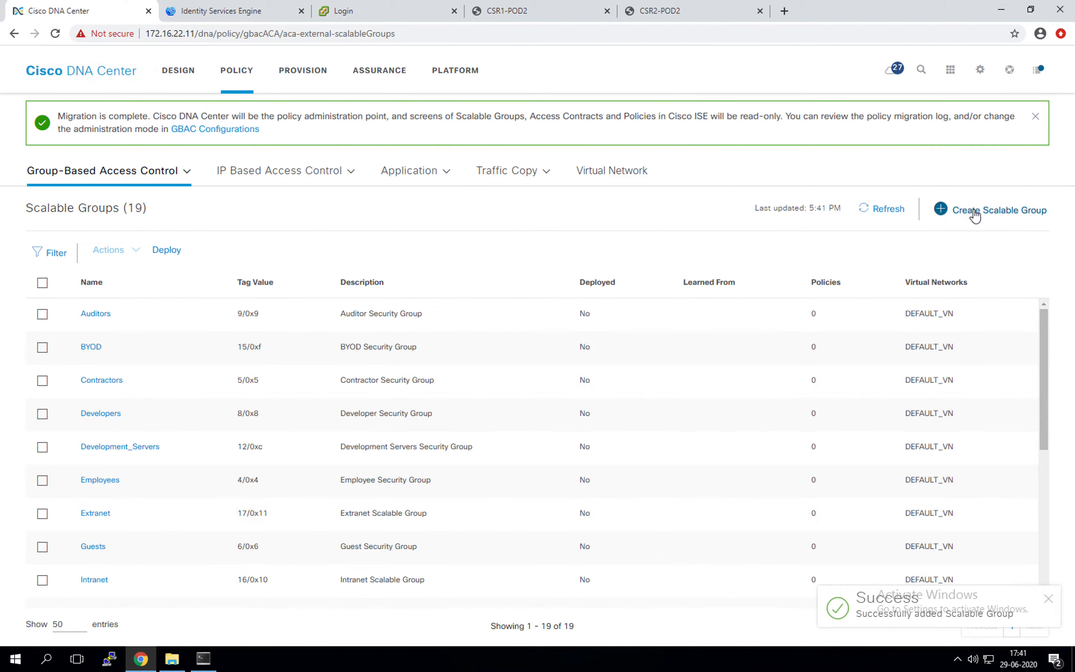
pyautogui.click(975, 212)
pyautogui.click(793, 132)
pyautogui.write('SGT_Student')
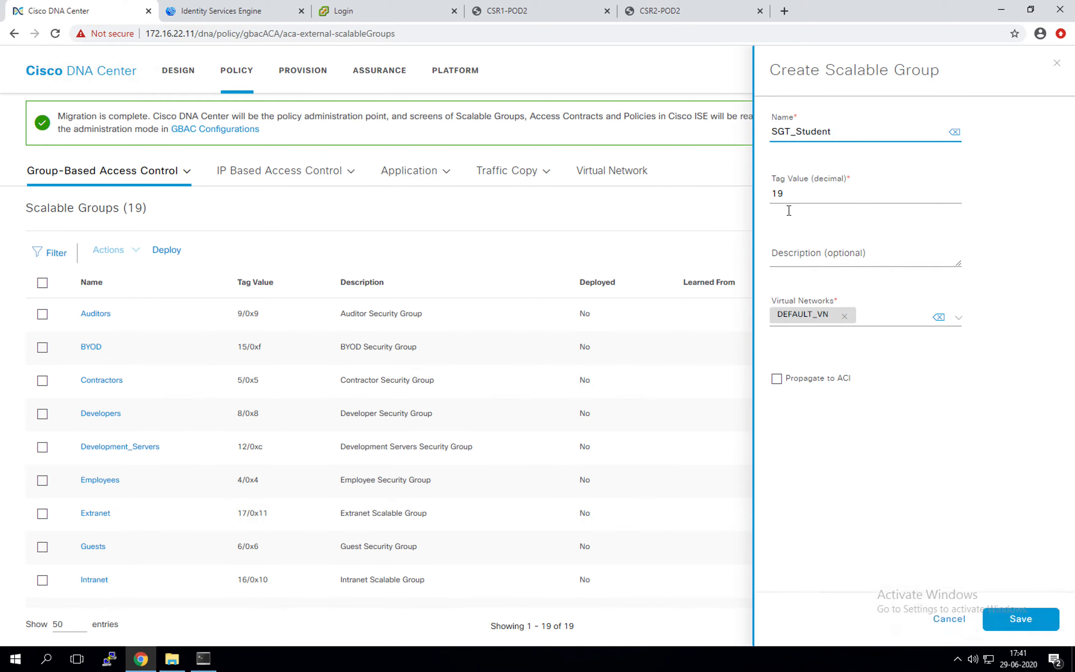
pyautogui.click(1020, 618)
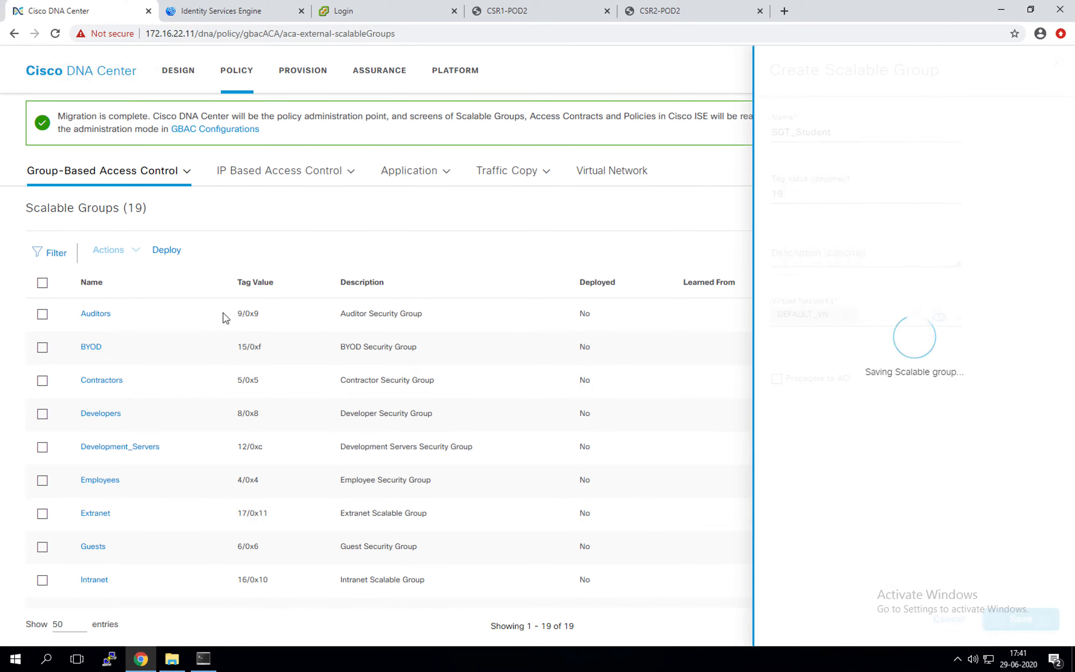
# Step: Refresh the scalable groups list to check the new groups' sync status
pyautogui.scroll(-8, 224, 320)
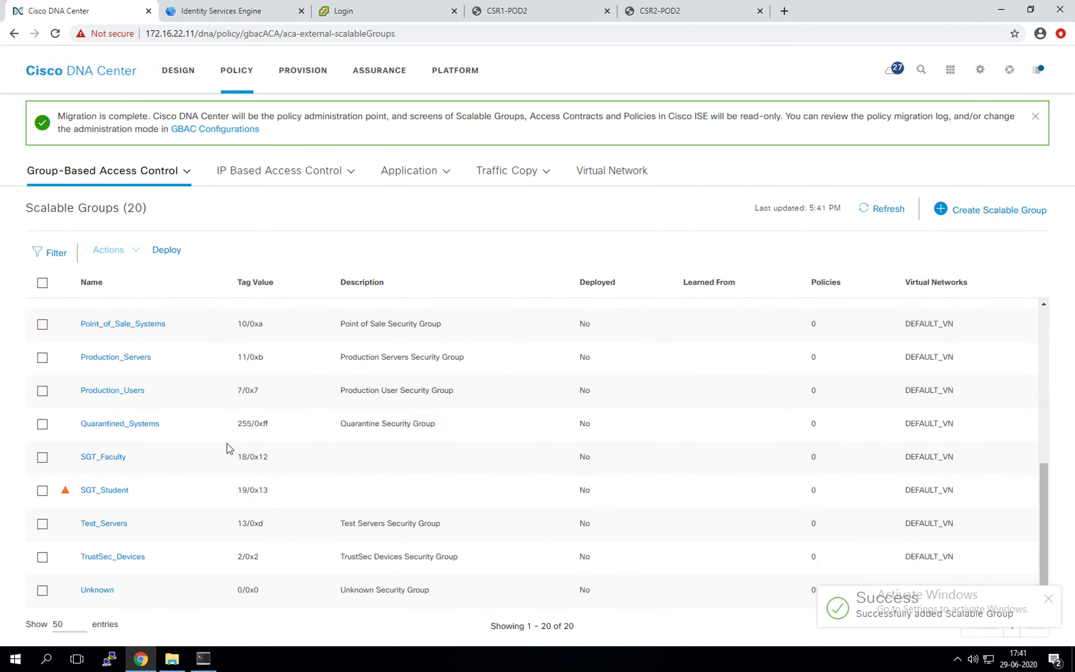
pyautogui.moveTo(66, 493)
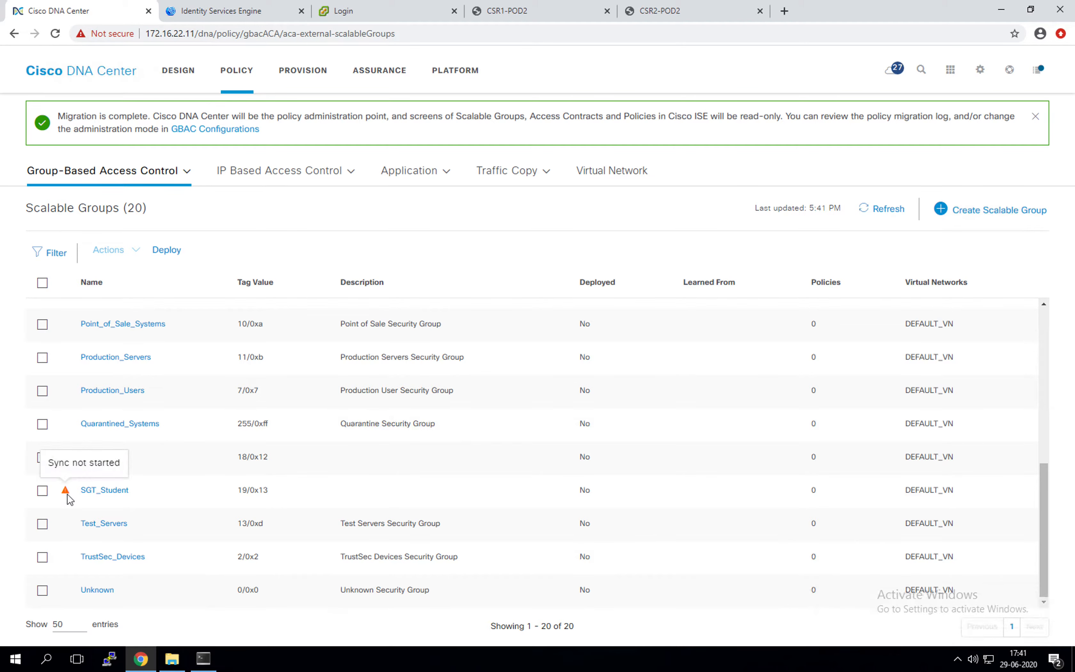
pyautogui.click(872, 209)
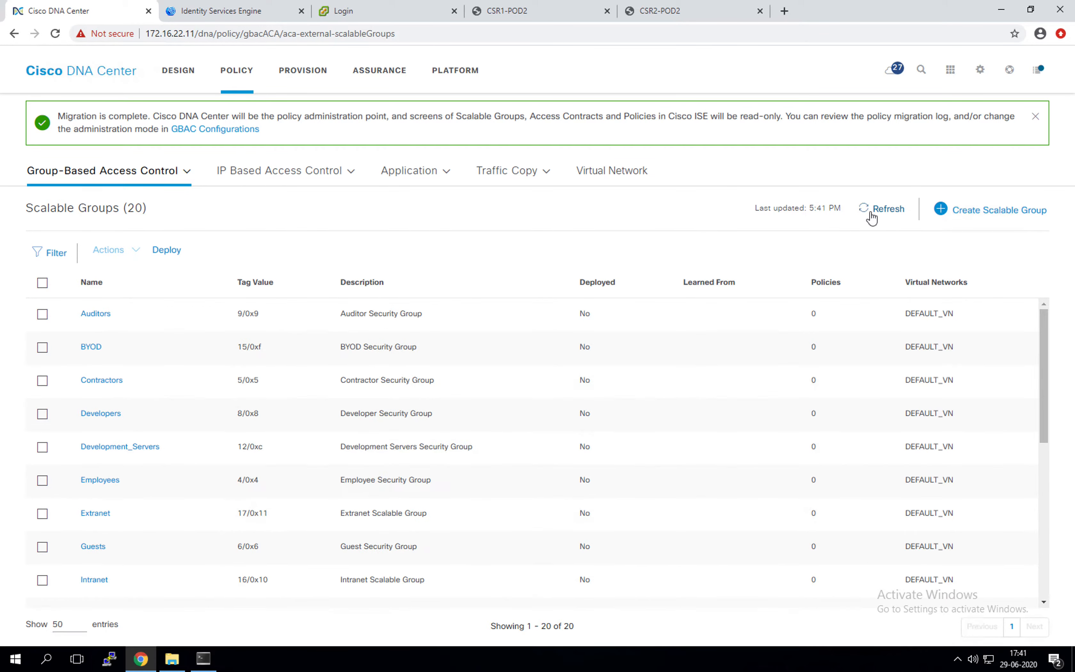
pyautogui.scroll(-8, 151, 445)
pyautogui.moveTo(66, 495)
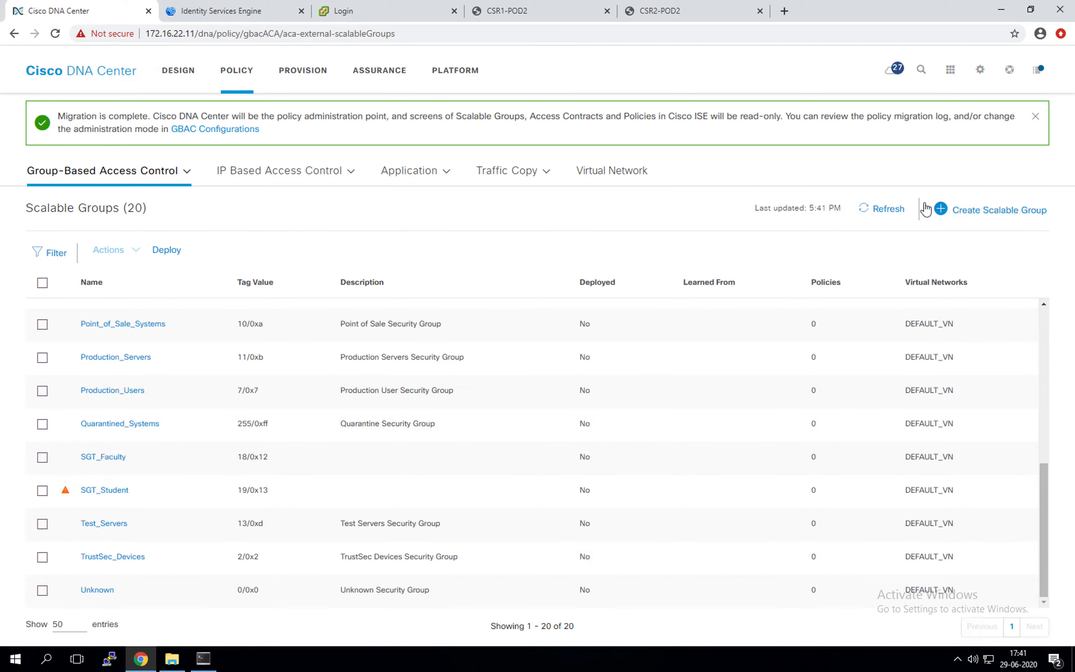
pyautogui.click(889, 212)
pyautogui.scroll(-8, 640, 351)
# Step: Log in to ISE with the admin account and dismiss the license warning
pyautogui.click(236, 18)
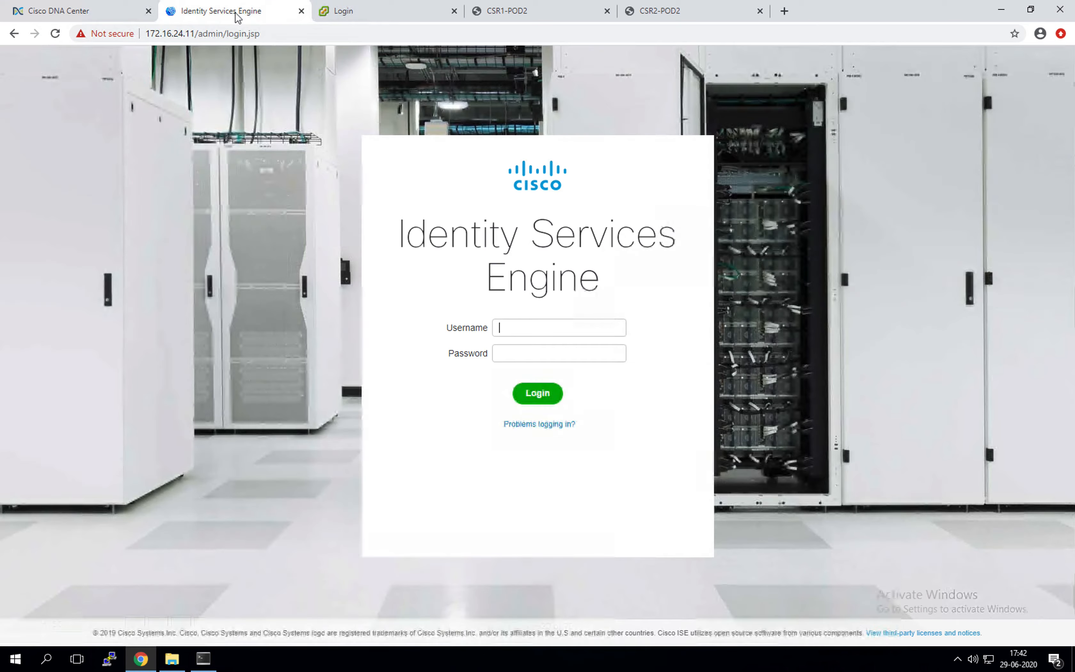
pyautogui.write('admin')
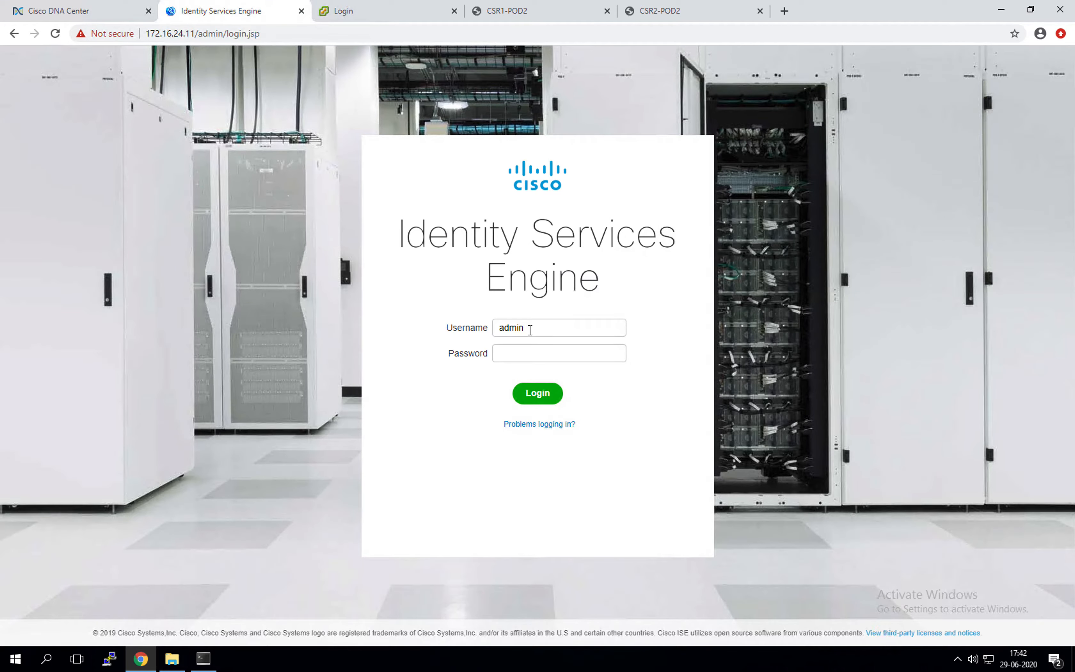
pyautogui.press('Tab')
pyautogui.write('••••••••')
pyautogui.press('Return')
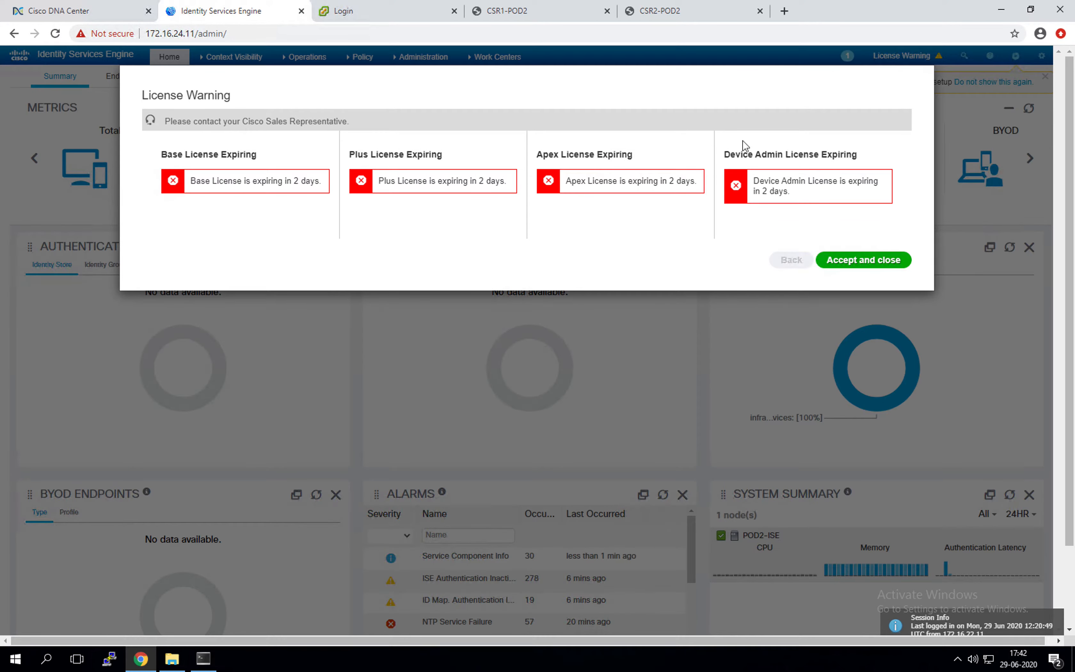
pyautogui.click(859, 260)
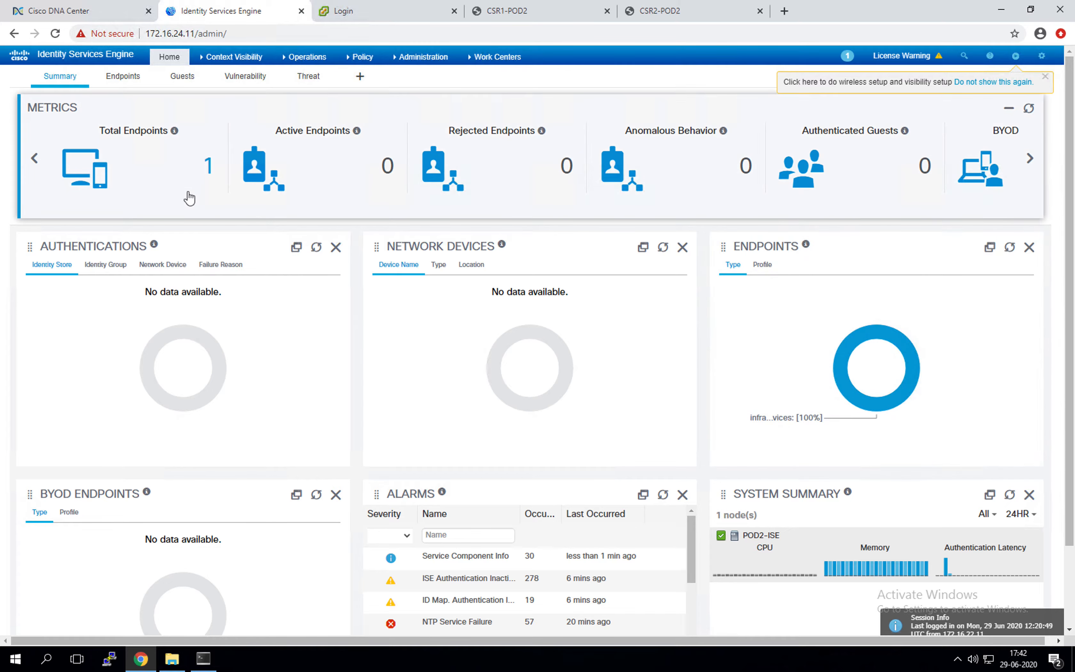
# Step: Navigate to Work Centers > TrustSec > Components to list the security groups
pyautogui.scroll(-2, 191, 196)
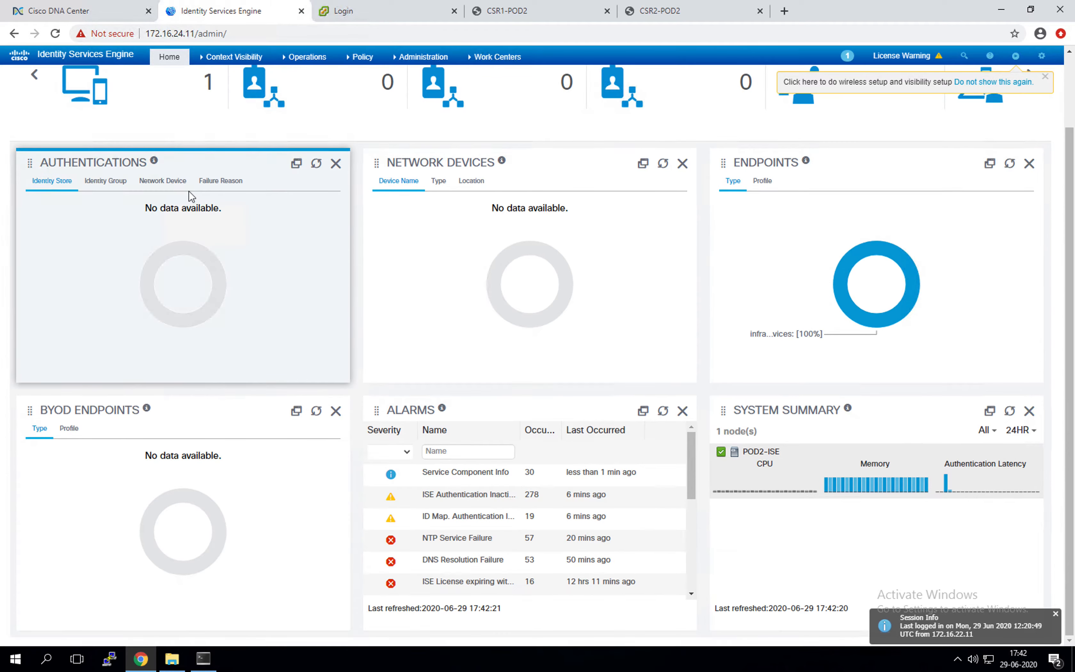
pyautogui.scroll(2, 191, 196)
pyautogui.moveTo(234, 57)
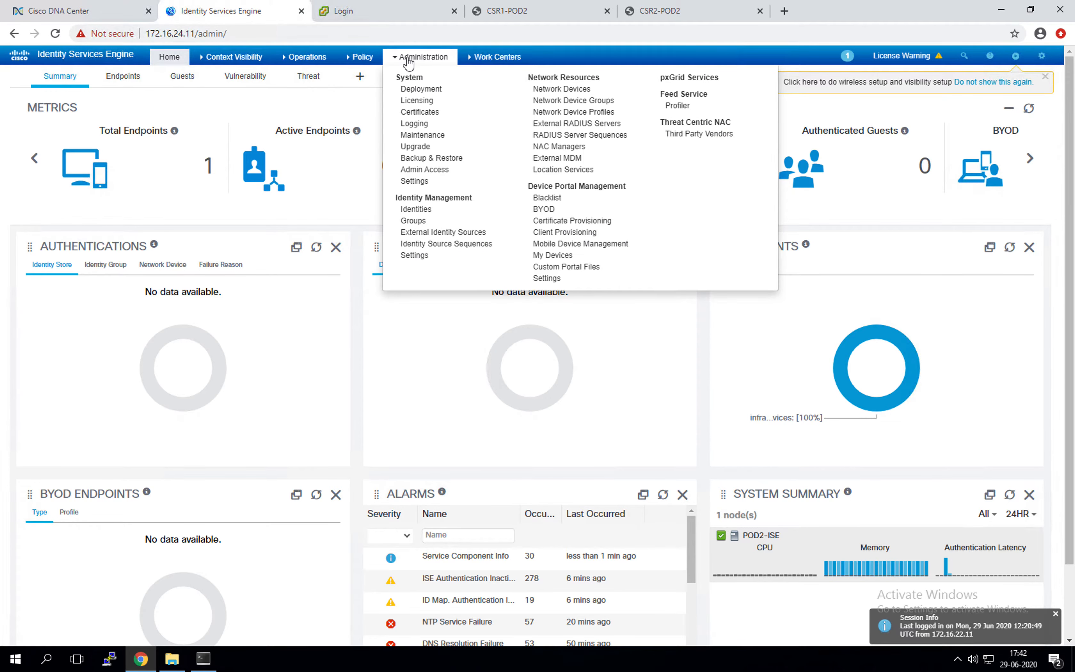
pyautogui.moveTo(481, 68)
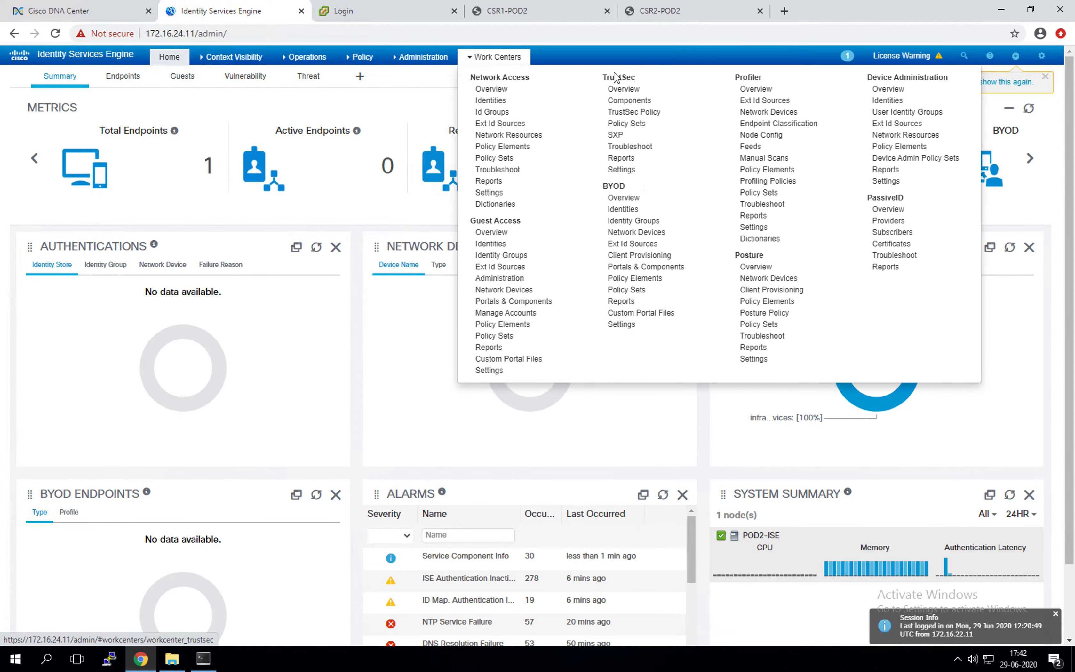
pyautogui.click(624, 103)
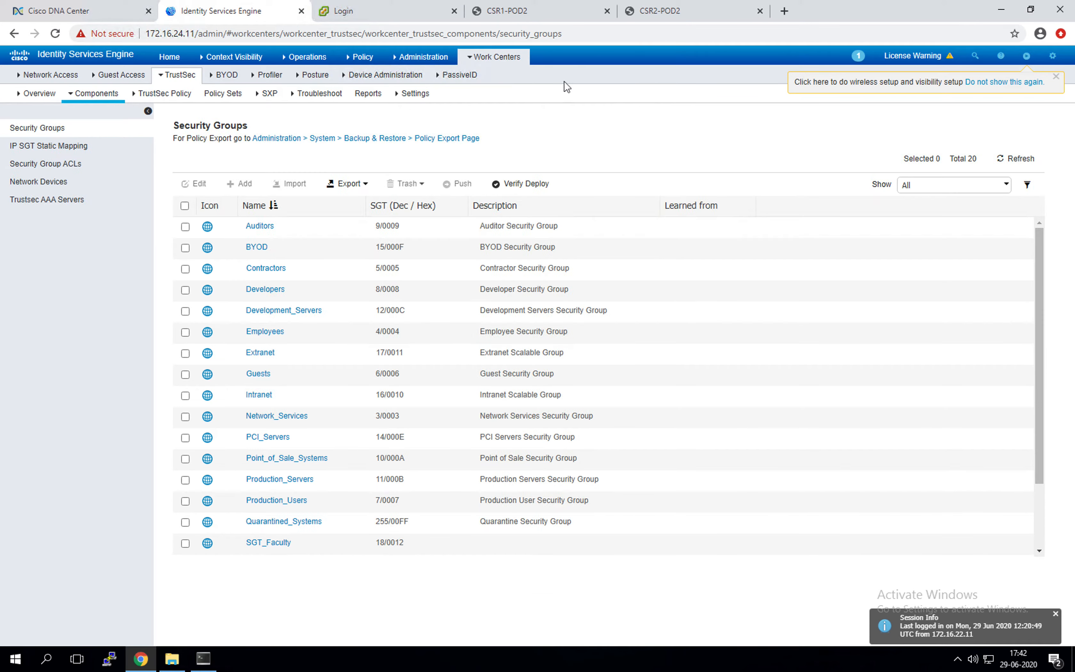
# Step: Verify SGT_Faculty and SGT_Student in the ISE Security Groups list, then return to DNA Center
pyautogui.scroll(-2, 307, 440)
pyautogui.moveTo(318, 481); pyautogui.dragTo(180, 464)
pyautogui.click(450, 481)
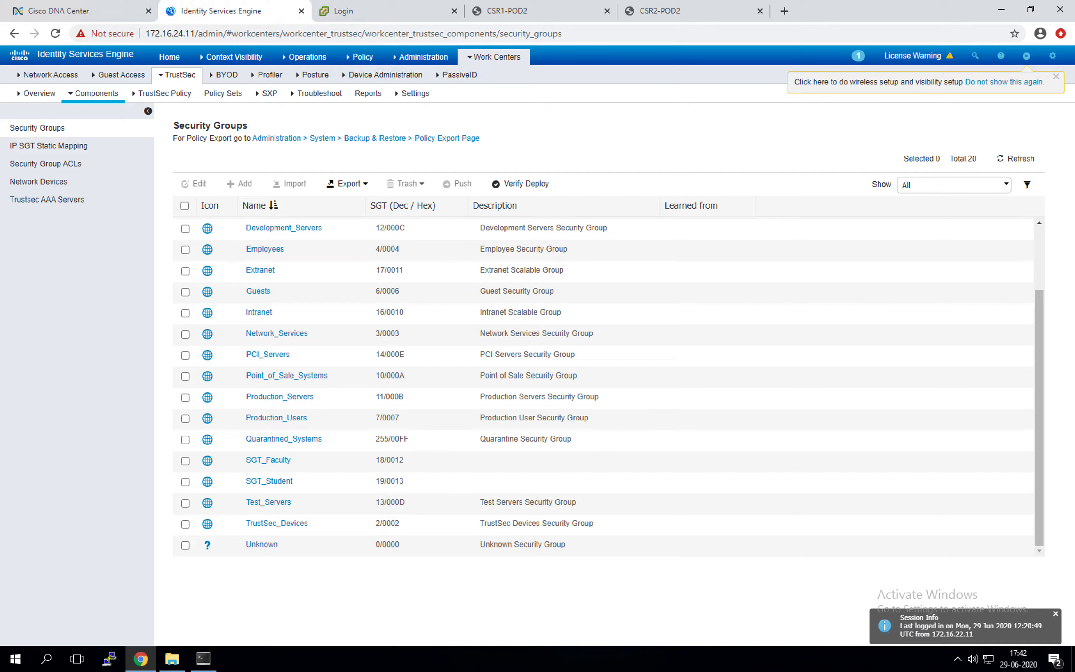
pyautogui.click(75, 11)
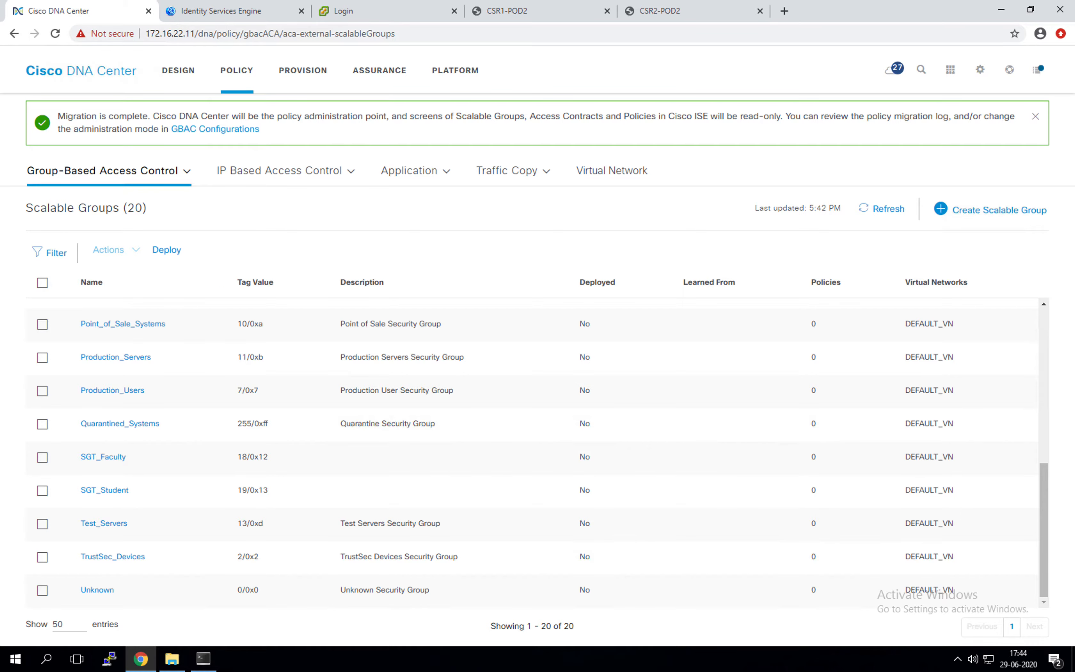
# Step: Open the Virtual Network page under Policy and start adding a new virtual network
pyautogui.click(633, 173)
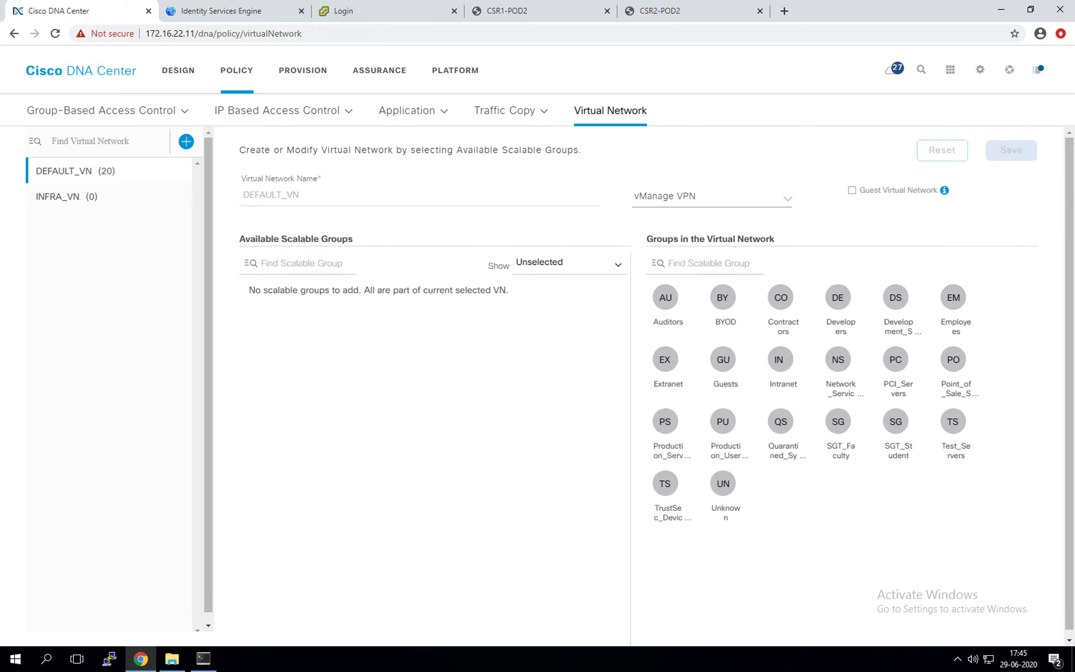
pyautogui.click(186, 142)
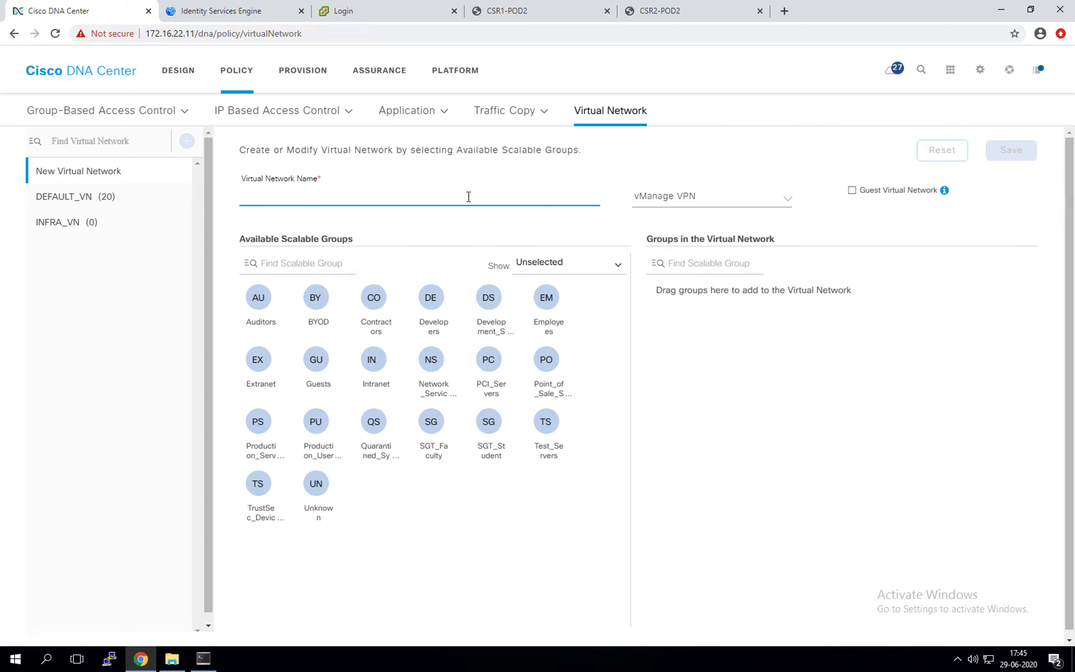
# Step: Enter Campus_VN as the virtual network name and add the Employees group to it
pyautogui.write('Campus_VN')
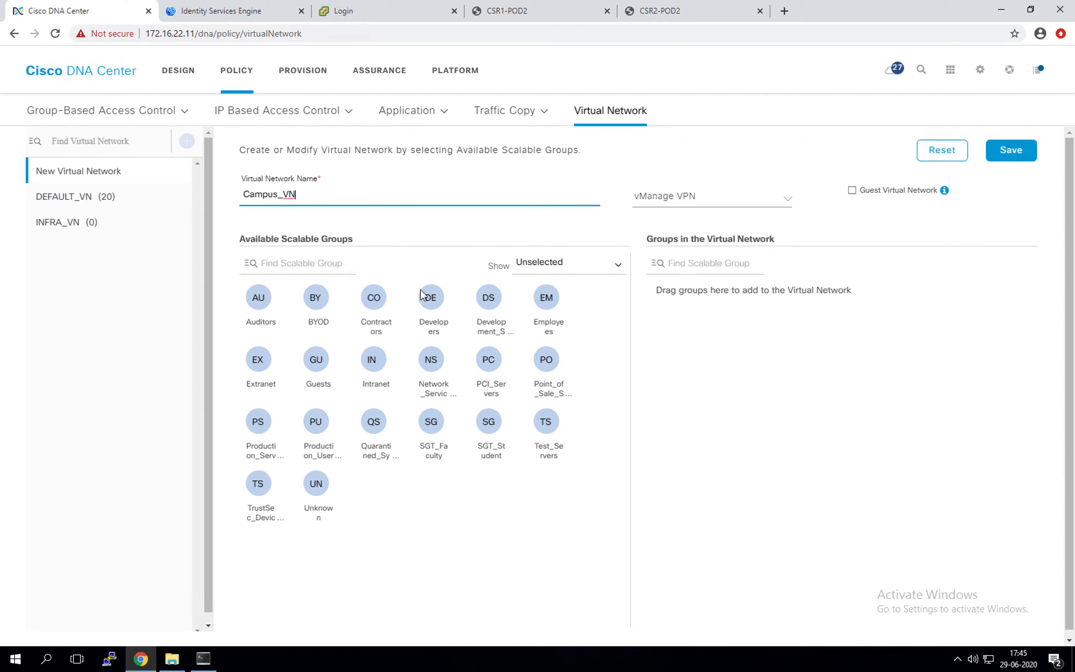
pyautogui.moveTo(541, 300); pyautogui.dragTo(707, 383)
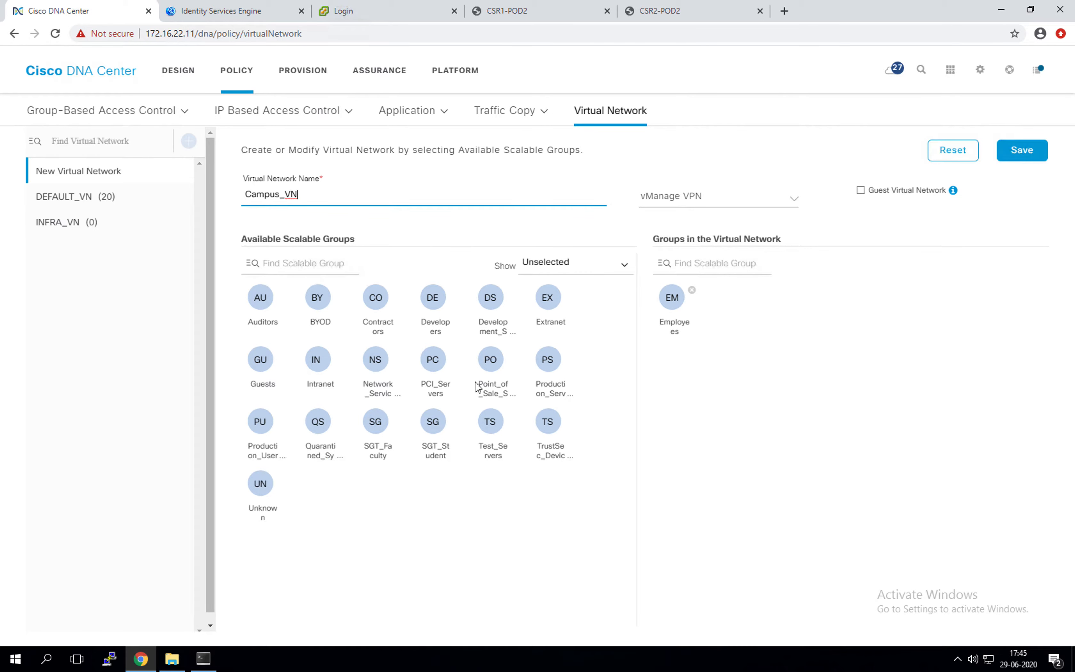
# Step: Add PCI_Servers, Production_Servers, SGT_Faculty and SGT_Student to Campus_VN and save it
pyautogui.click(433, 359)
pyautogui.click(511, 368)
pyautogui.moveTo(511, 368); pyautogui.dragTo(735, 353)
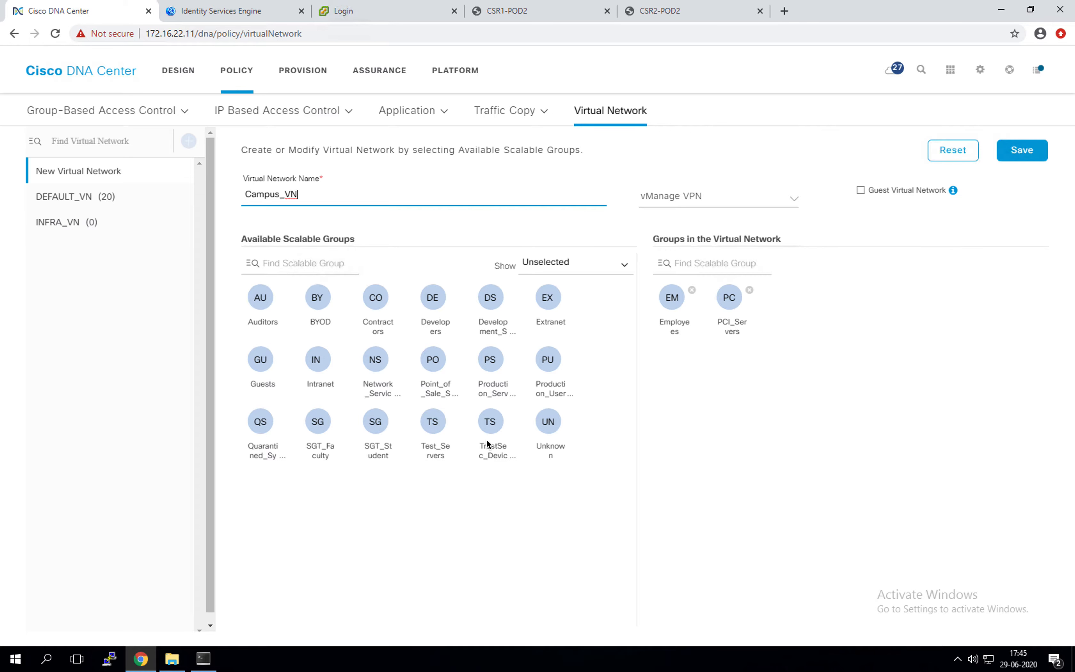
pyautogui.click(490, 363)
pyautogui.moveTo(491, 362); pyautogui.dragTo(788, 361)
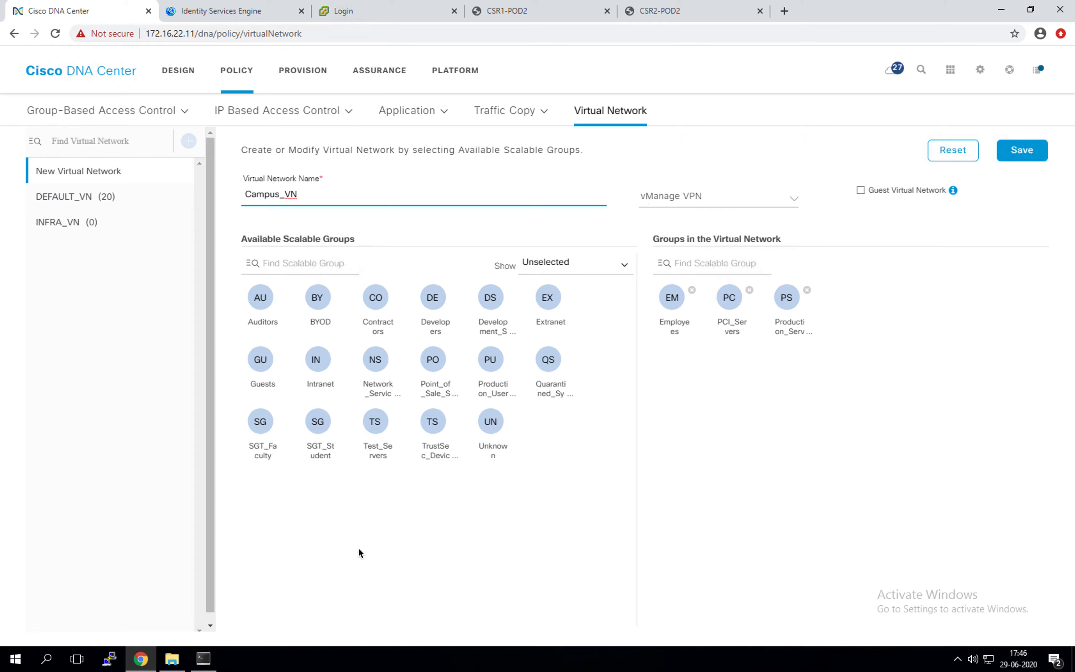
pyautogui.moveTo(261, 425); pyautogui.dragTo(817, 414)
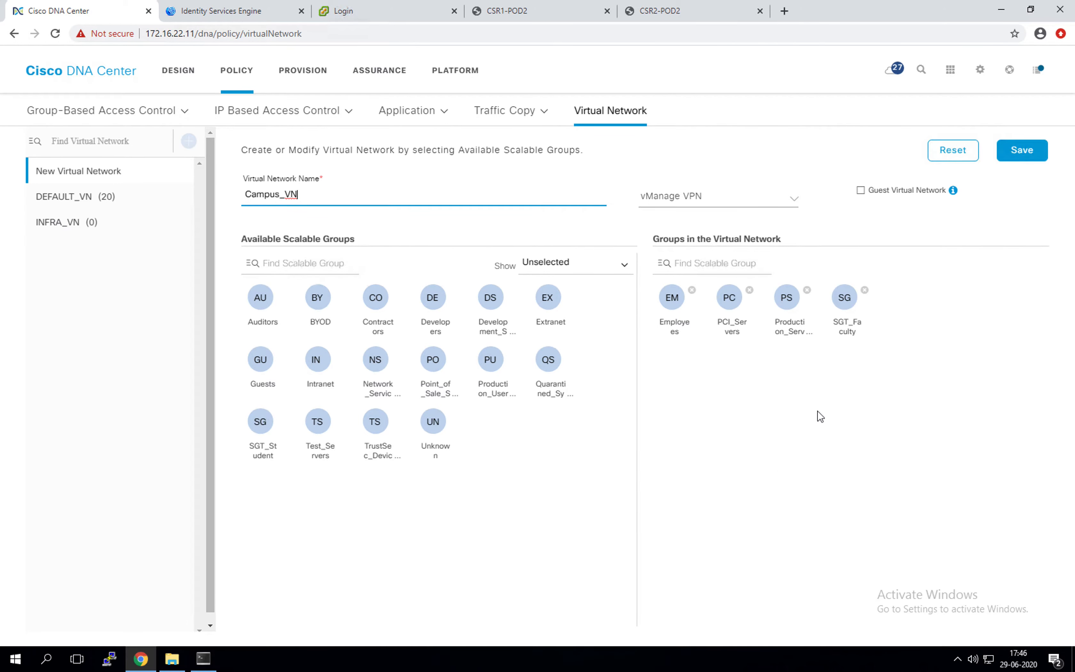
pyautogui.moveTo(261, 421); pyautogui.dragTo(747, 444)
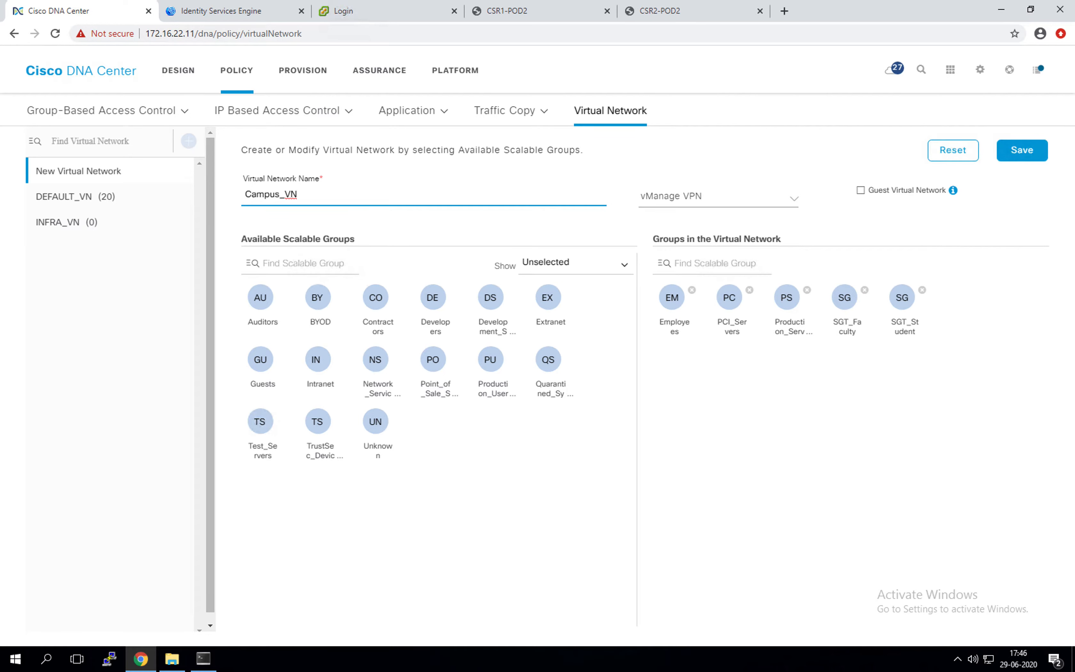
pyautogui.click(1035, 154)
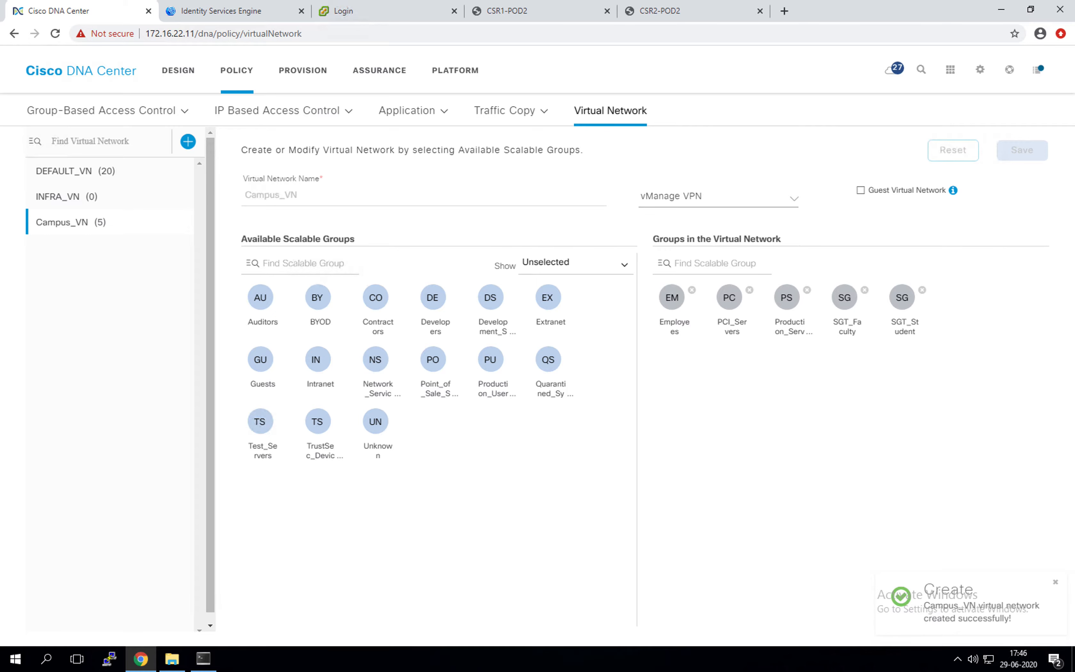
# Step: Search the virtual network list for Guest_VN to confirm it does not exist, then clear the search
pyautogui.click(188, 141)
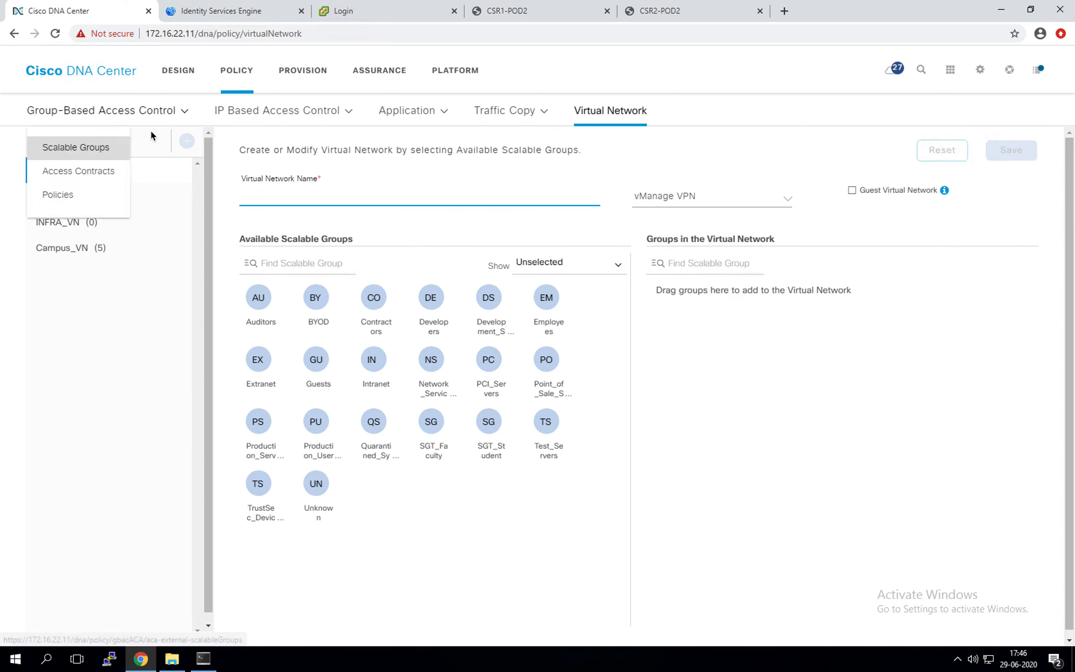
pyautogui.click(136, 142)
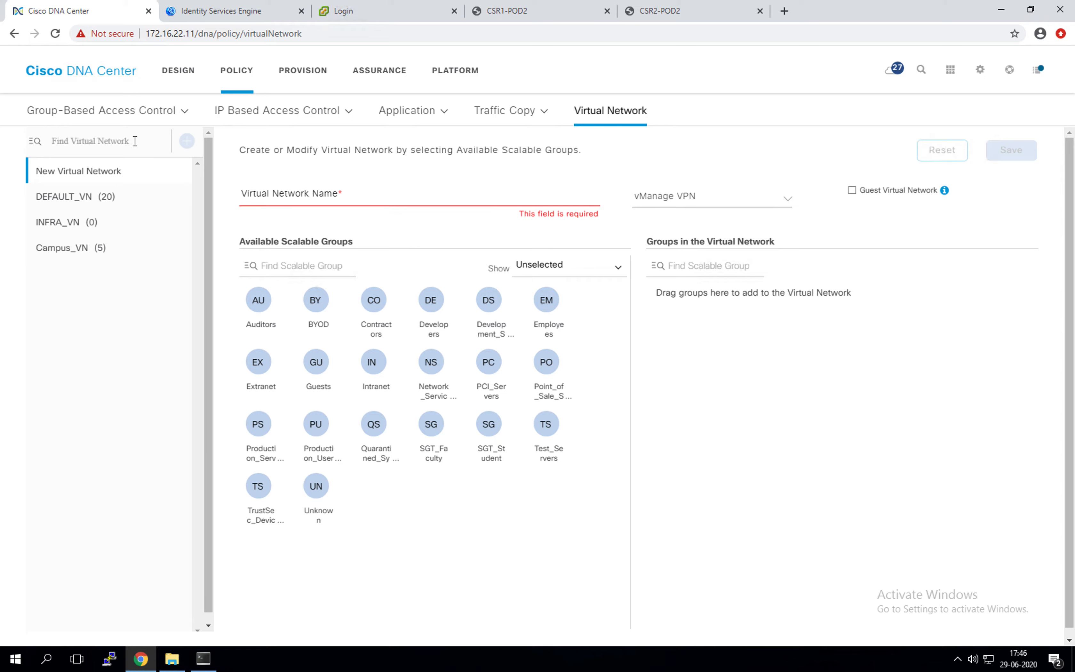
pyautogui.write('Guest_VN')
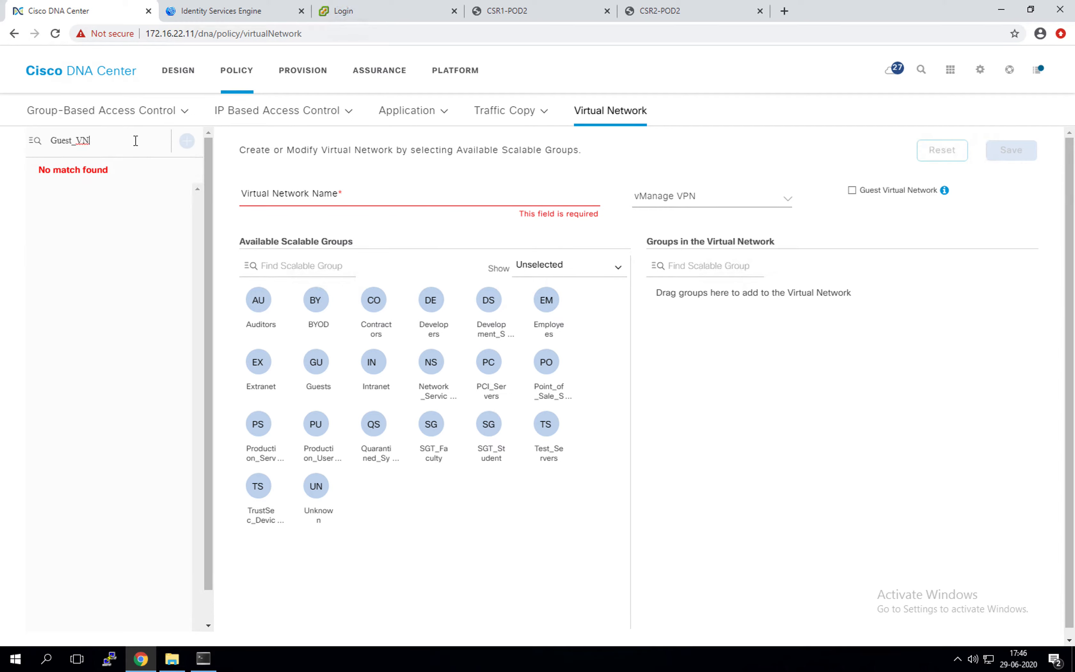
pyautogui.click(142, 199)
pyautogui.moveTo(129, 148); pyautogui.dragTo(45, 141)
pyautogui.press('BackSpace')
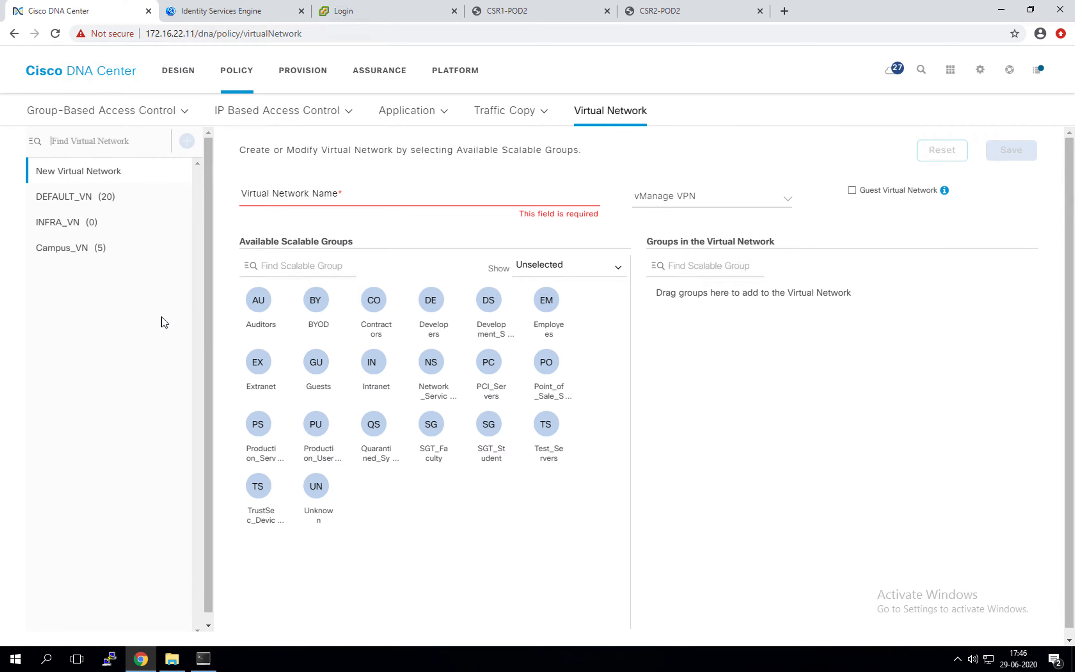
# Step: Return to the blank new virtual network form, dismissing the unsaved-network warning
pyautogui.click(109, 176)
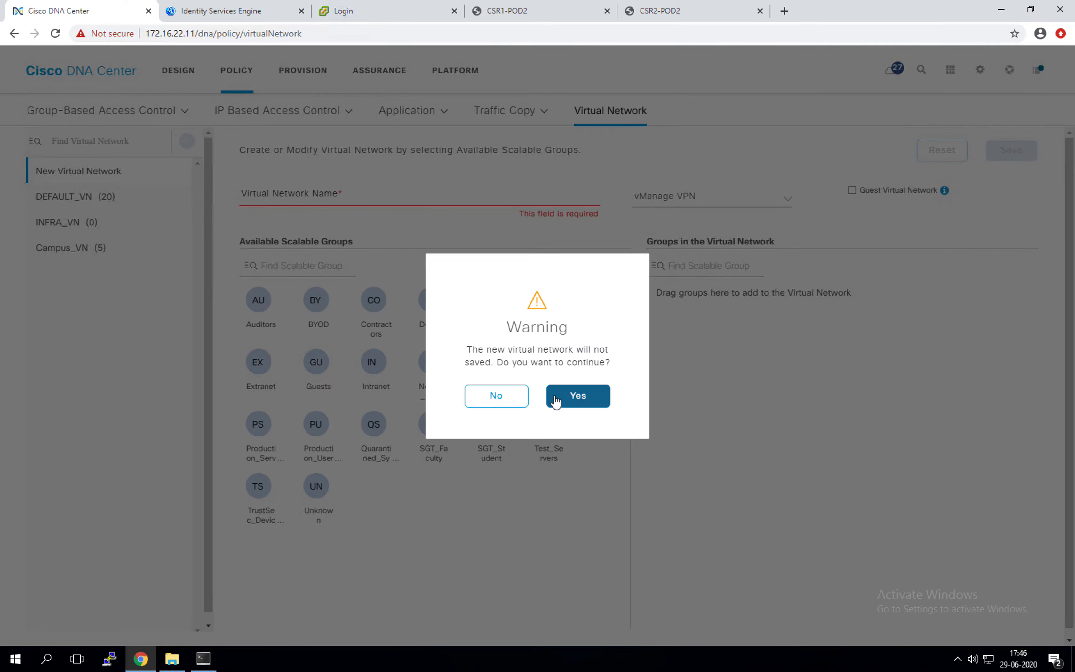
pyautogui.click(511, 402)
pyautogui.click(321, 198)
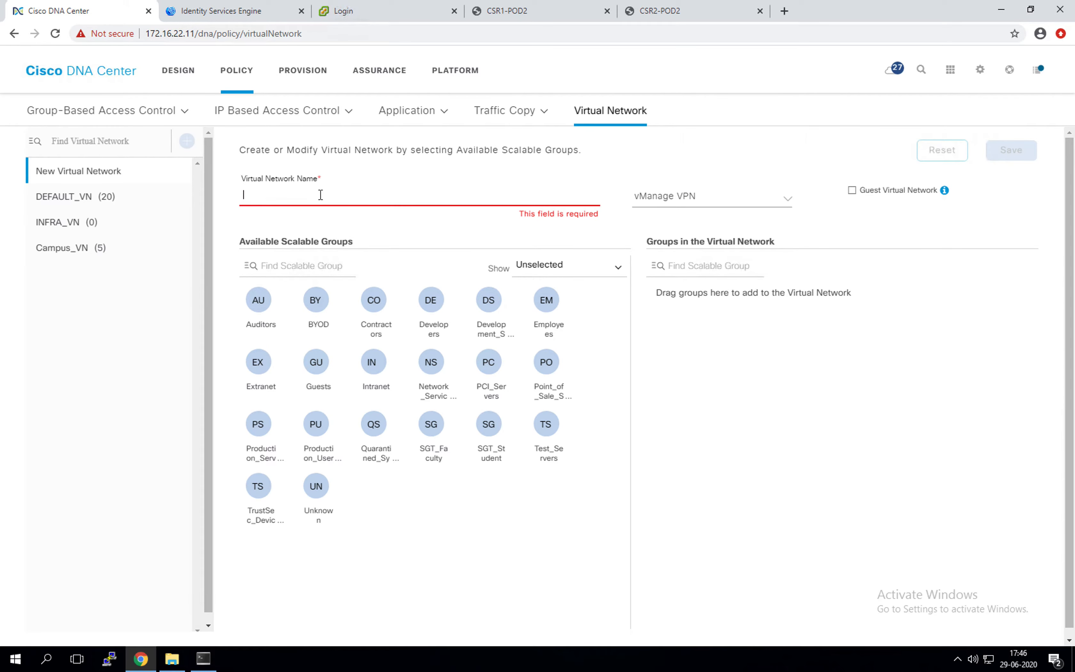
# Step: Name the network Guest_VN, add the Guests group, mark it as a guest network, and save
pyautogui.write('Guest_VN')
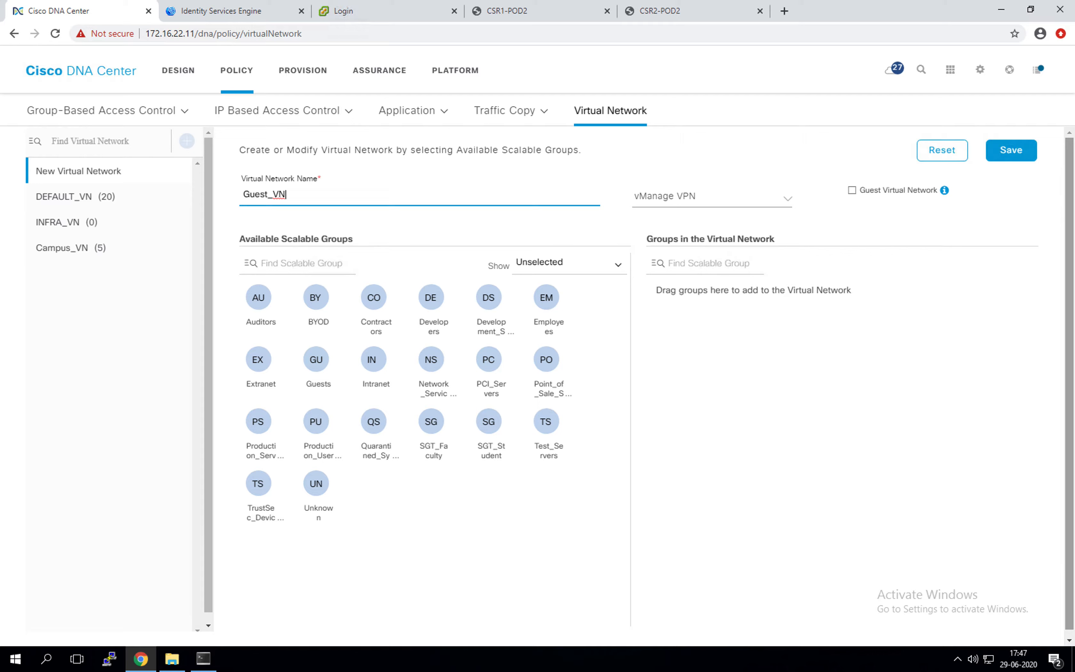
pyautogui.click(454, 510)
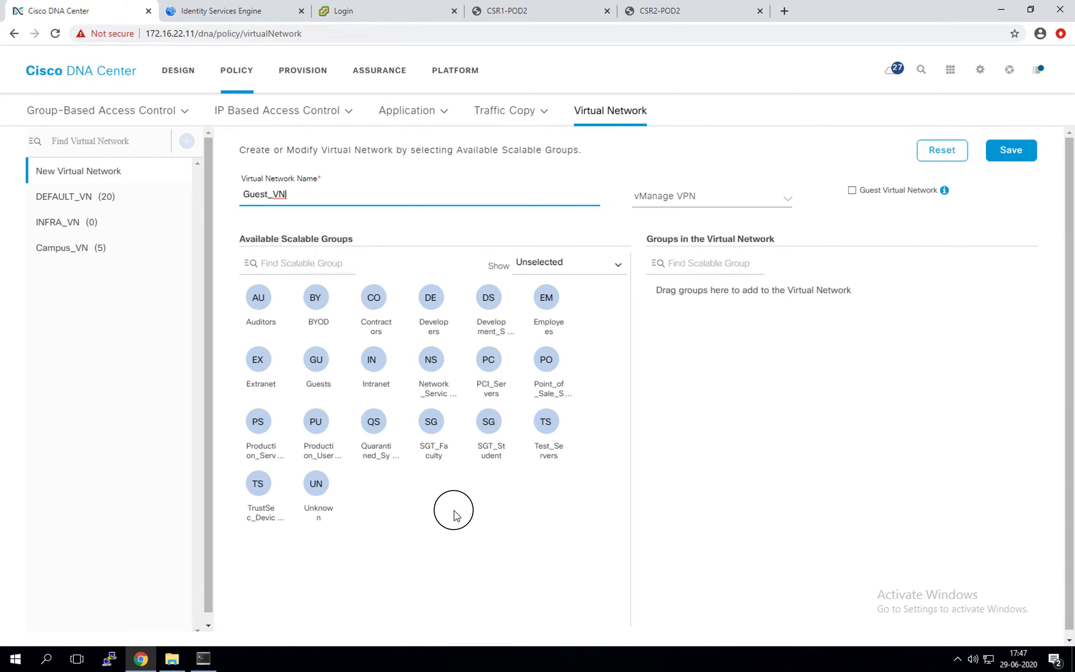
pyautogui.moveTo(316, 361); pyautogui.dragTo(740, 376)
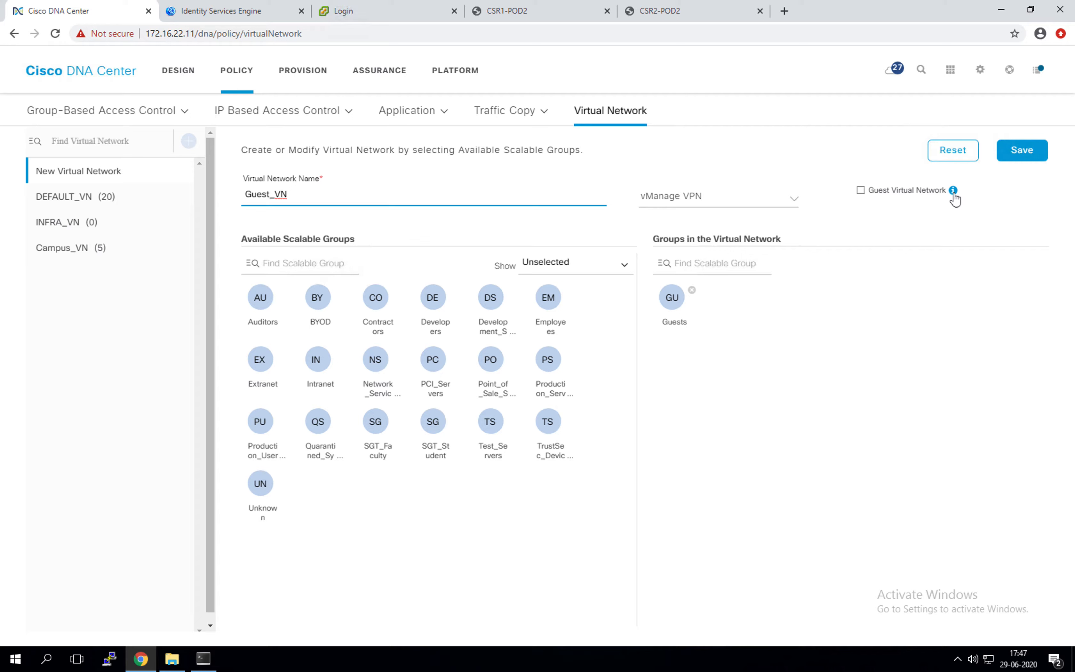
pyautogui.click(861, 190)
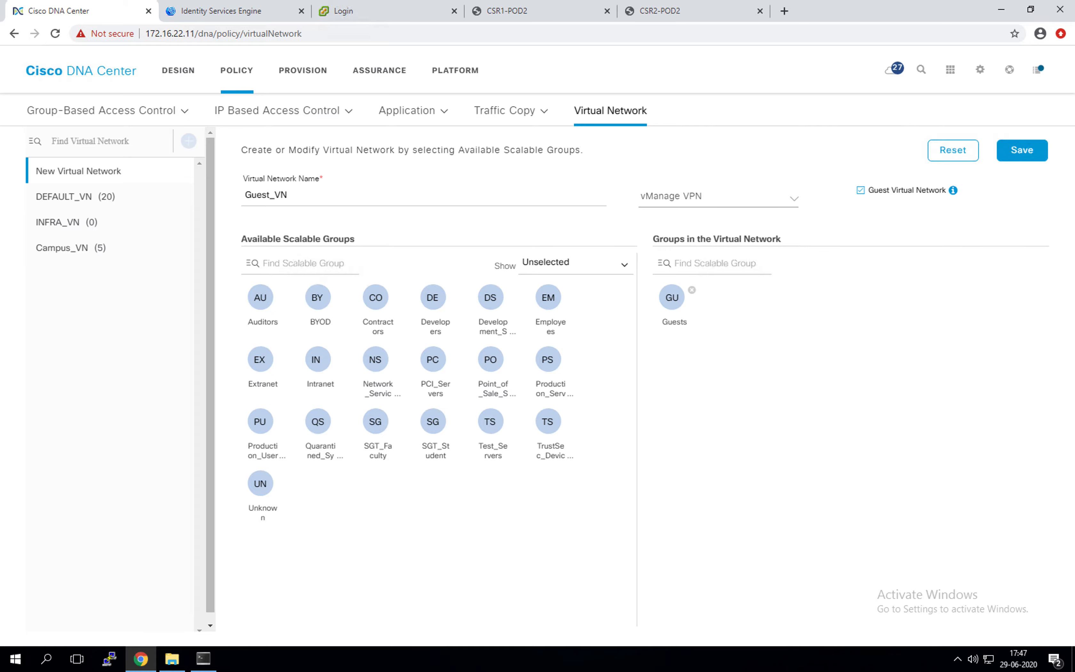
pyautogui.click(795, 203)
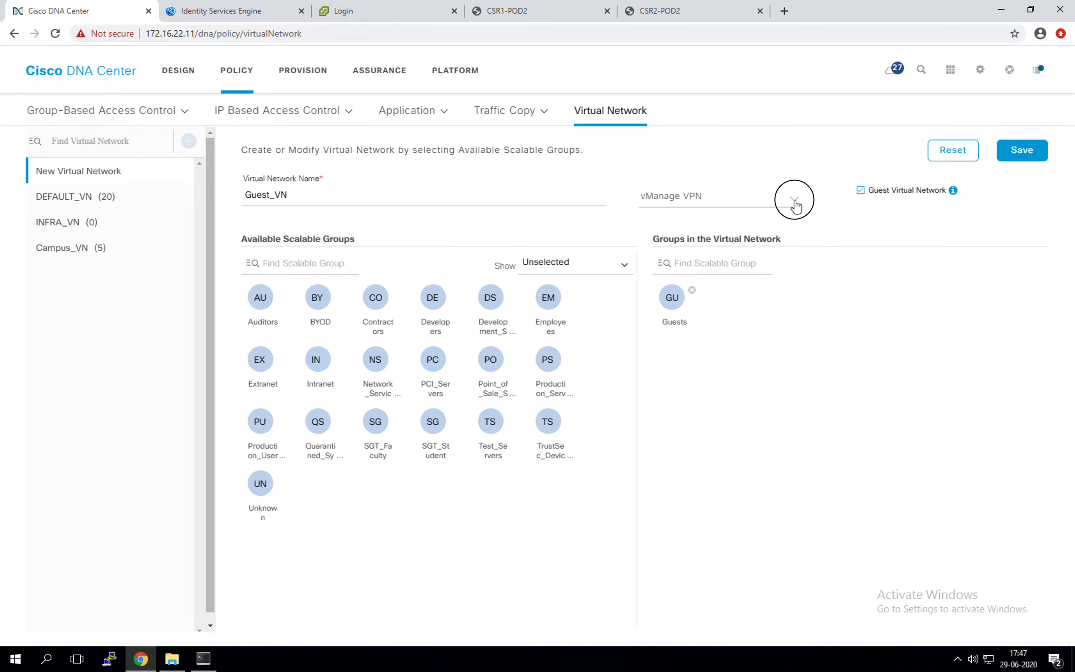
pyautogui.click(832, 230)
pyautogui.click(1021, 162)
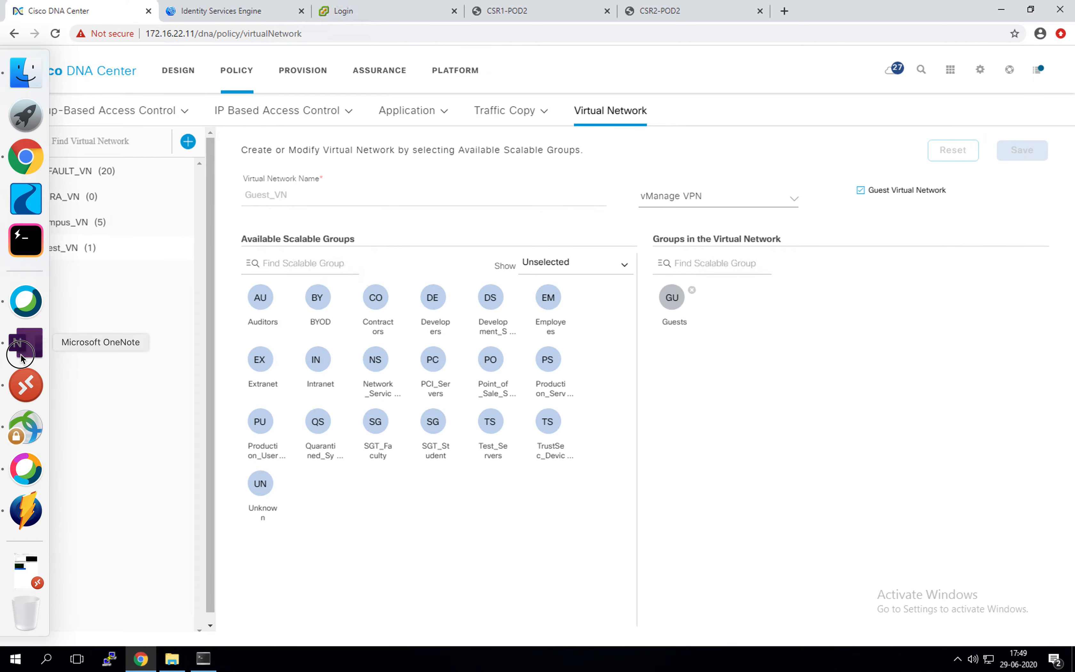
pyautogui.click(22, 349)
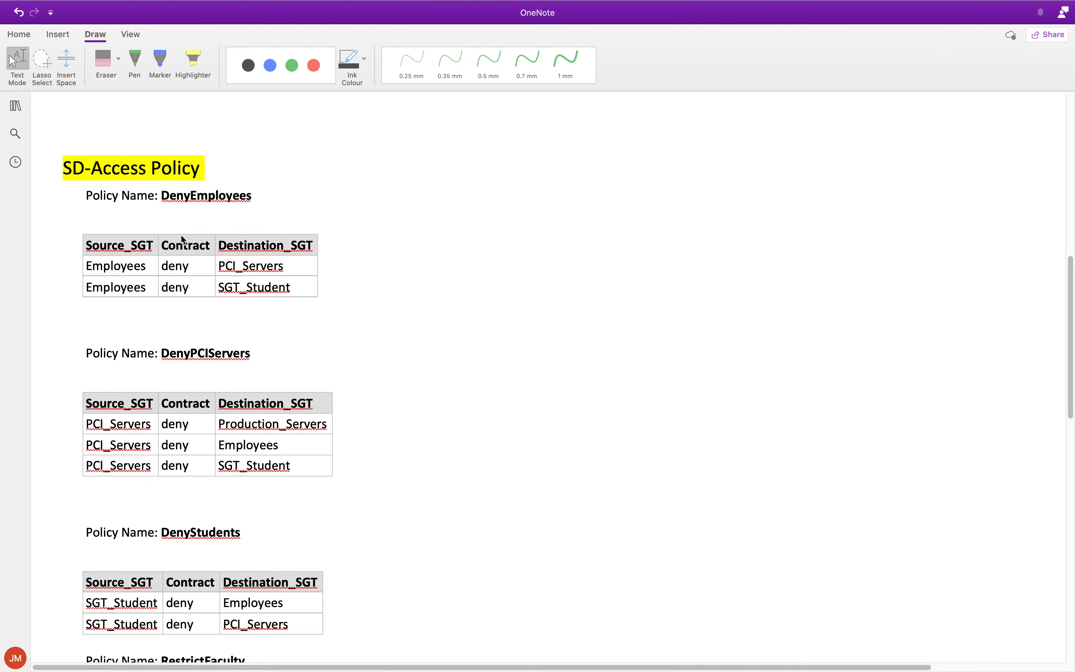
pyautogui.scroll(-2, 181, 239)
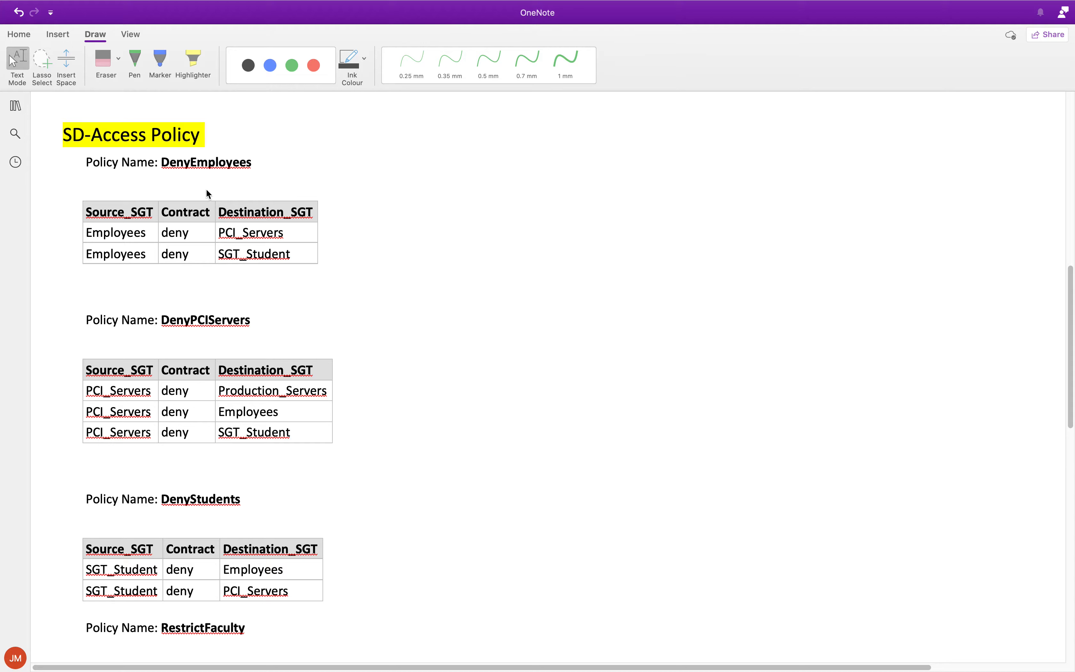
pyautogui.doubleClick(187, 164)
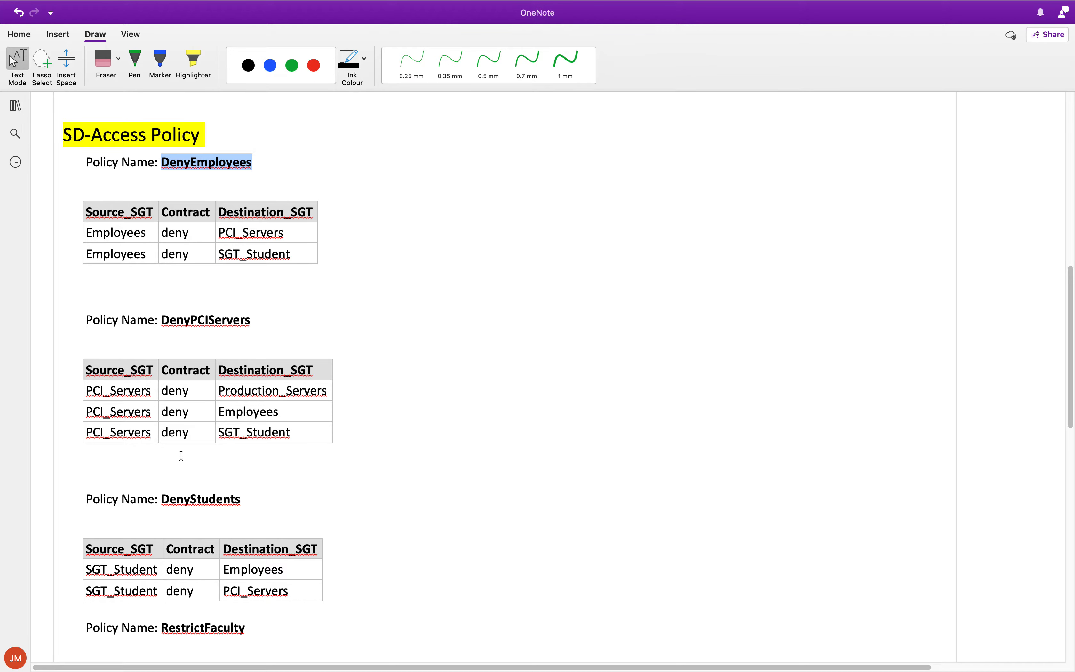
pyautogui.scroll(-1, 191, 418)
pyautogui.scroll(-5, 191, 418)
pyautogui.doubleClick(187, 468)
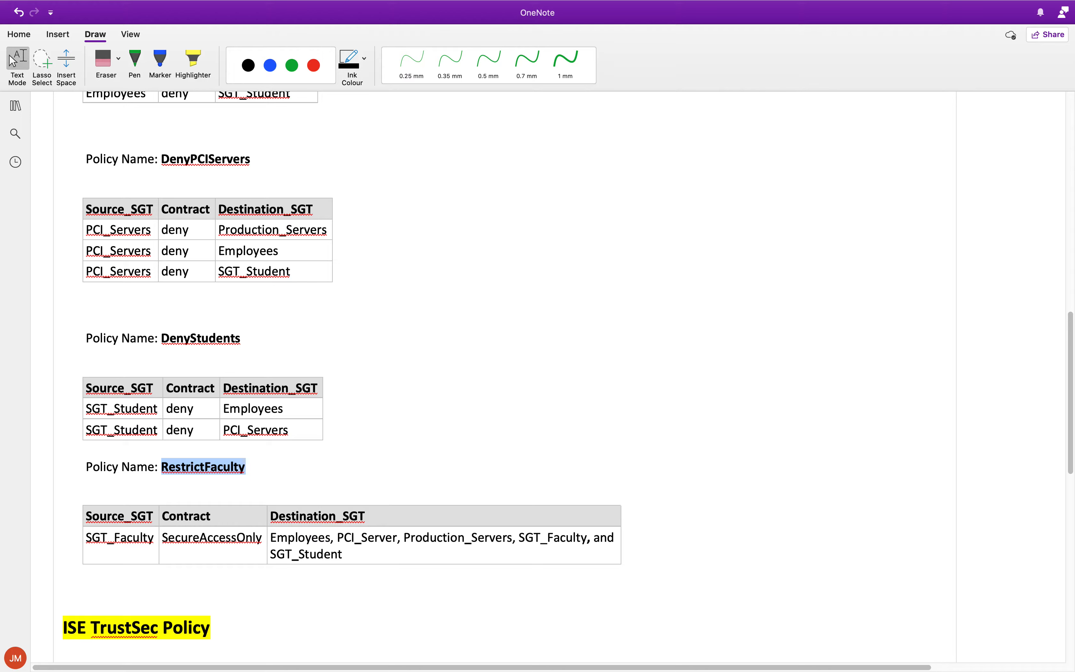
pyautogui.scroll(1, 264, 336)
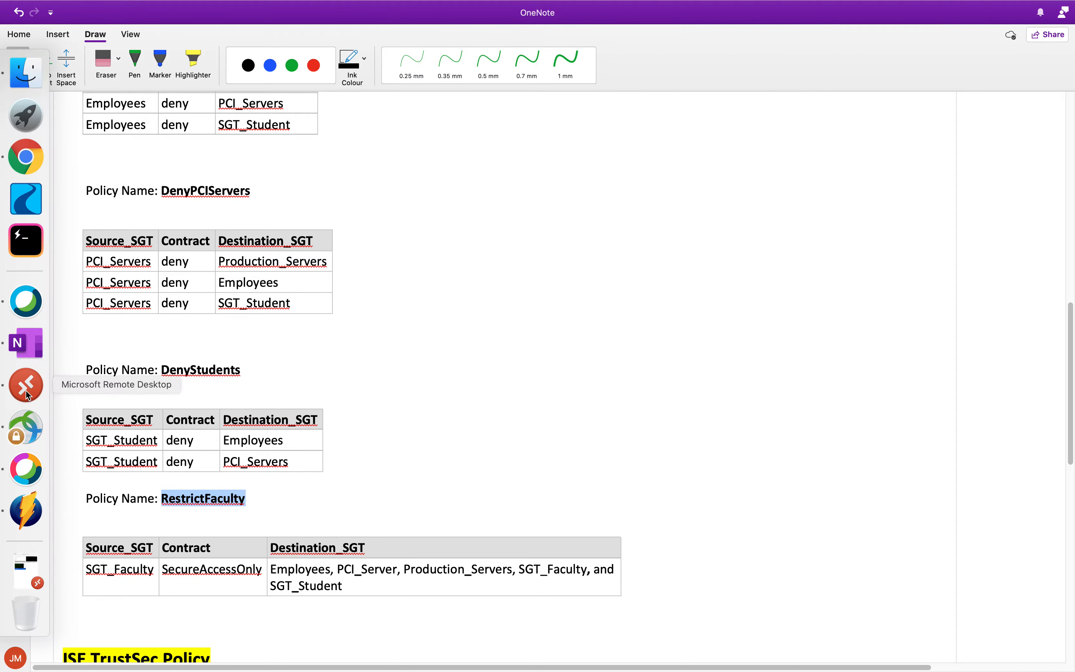
pyautogui.click(22, 385)
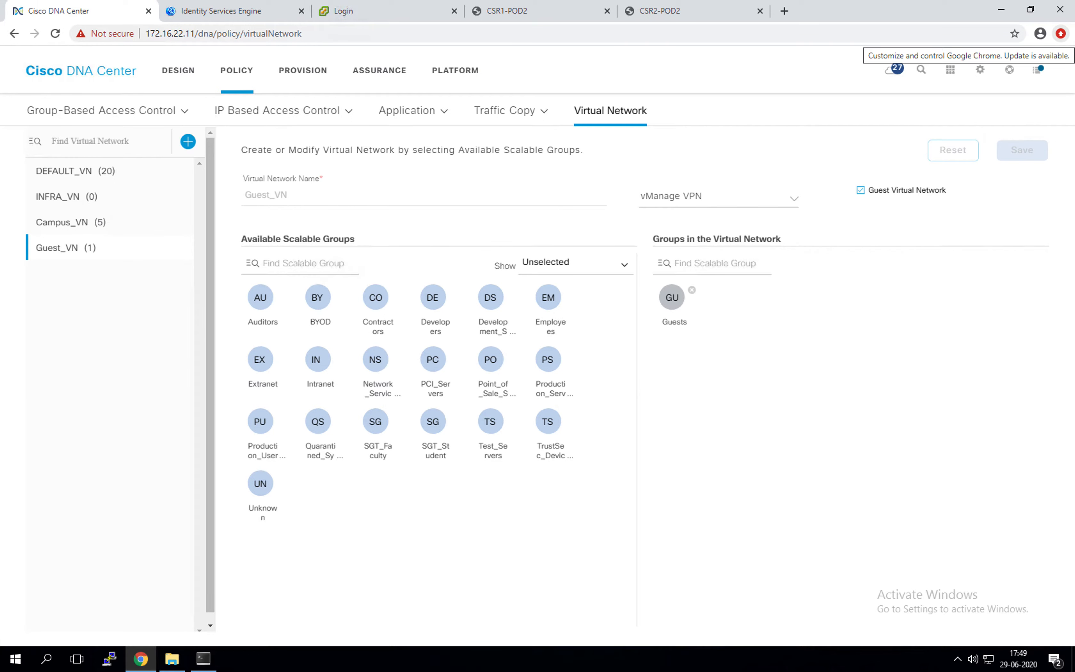
# Step: Open Group-Based Access Control > Access Contracts and inspect the Deny IP and Permit IP contracts
pyautogui.click(242, 79)
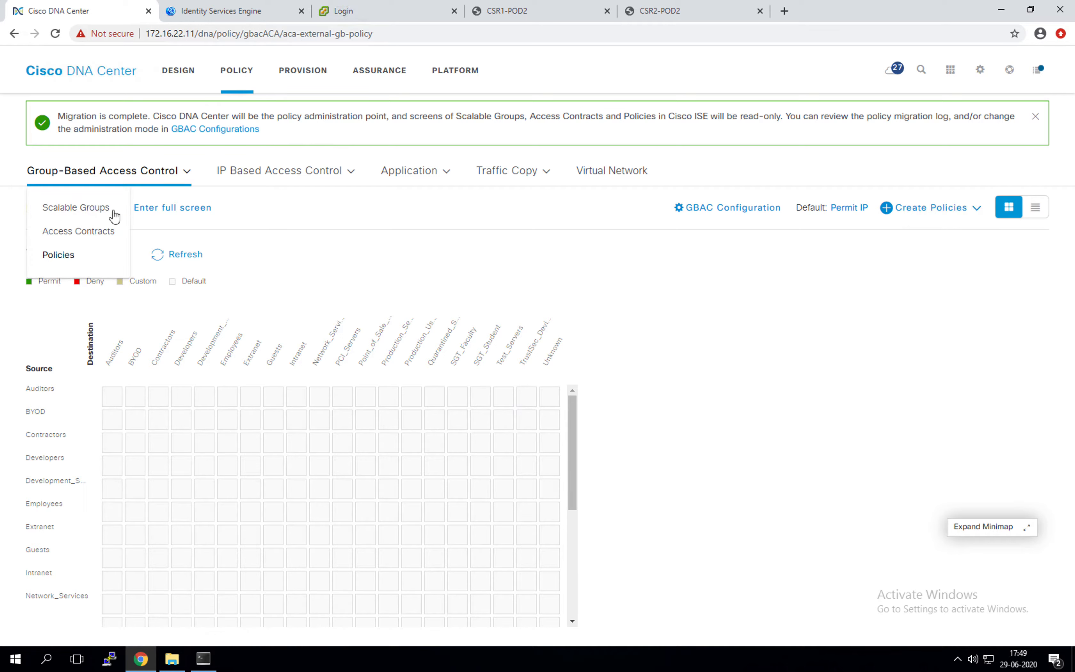
pyautogui.moveTo(132, 182)
pyautogui.click(73, 231)
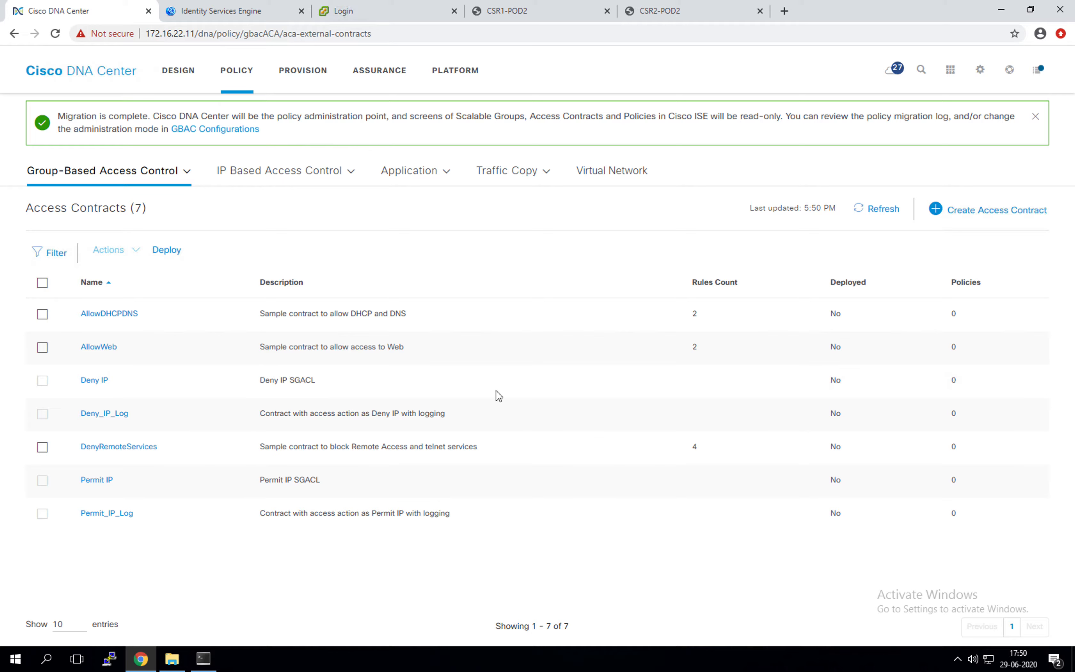
pyautogui.click(509, 557)
pyautogui.moveTo(141, 383); pyautogui.dragTo(62, 394)
pyautogui.moveTo(123, 481); pyautogui.dragTo(77, 472)
pyautogui.moveTo(160, 176)
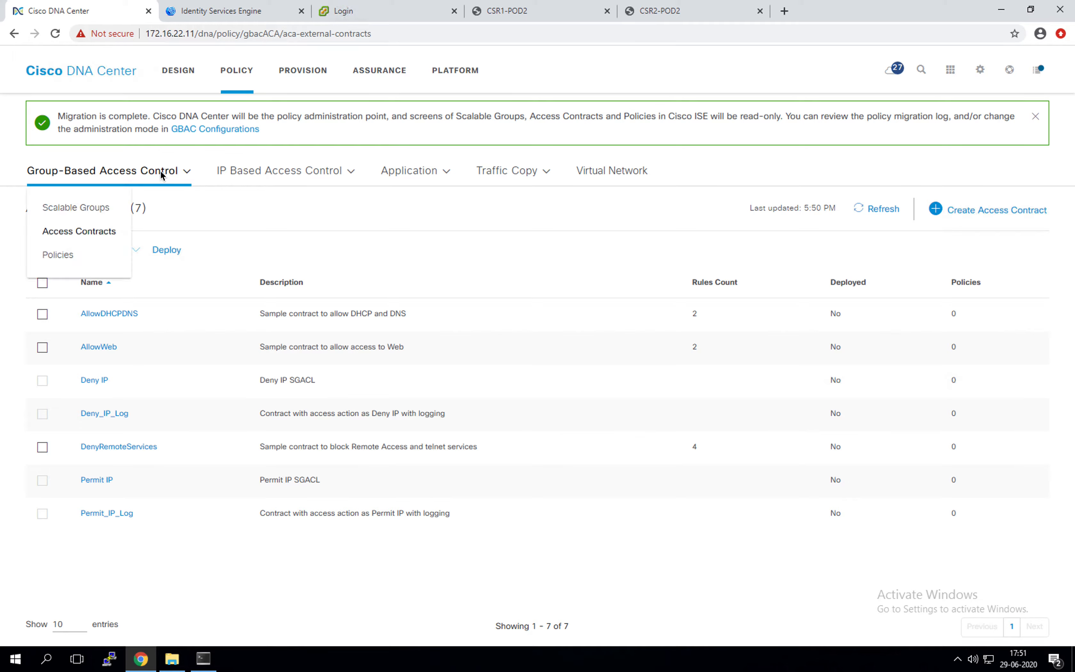
pyautogui.moveTo(130, 380); pyautogui.dragTo(60, 389)
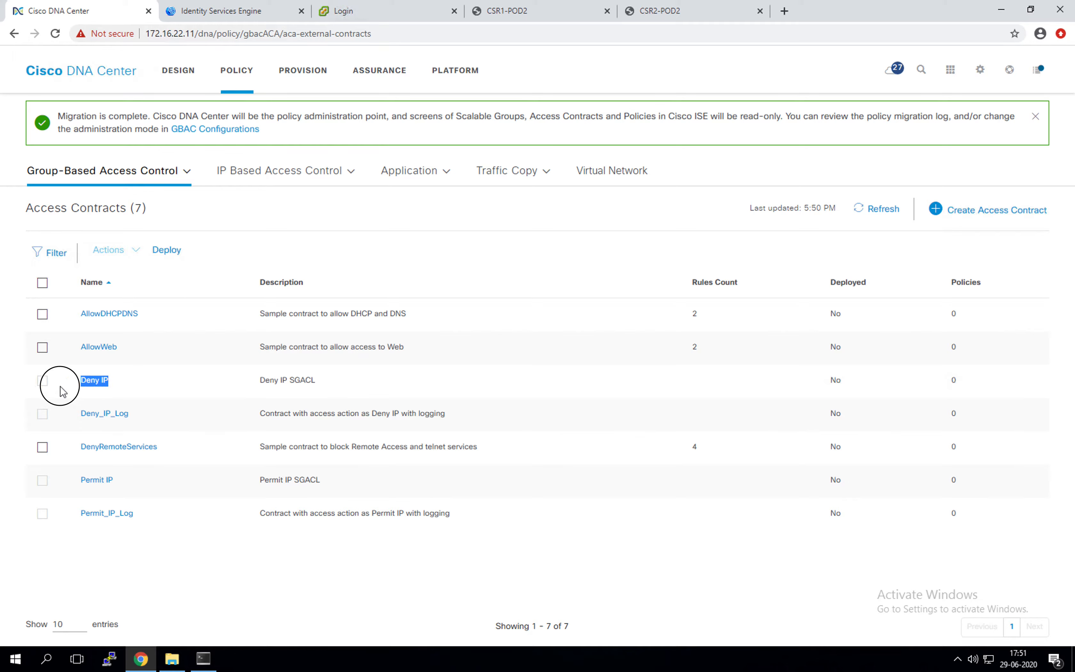
pyautogui.moveTo(128, 489); pyautogui.dragTo(49, 477)
pyautogui.moveTo(130, 176)
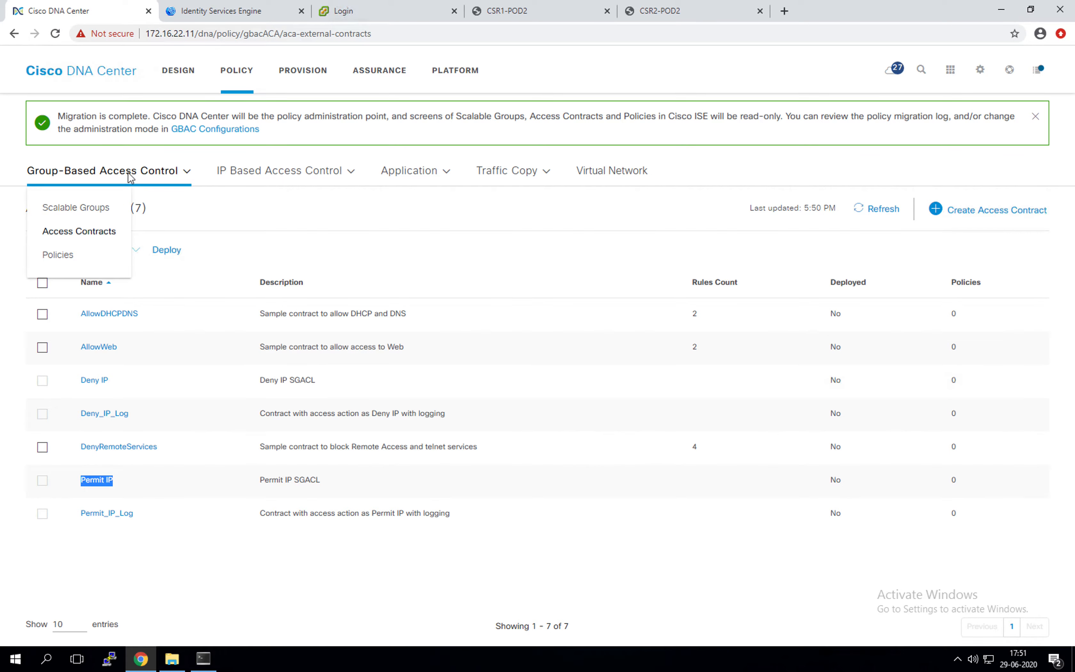
pyautogui.click(82, 262)
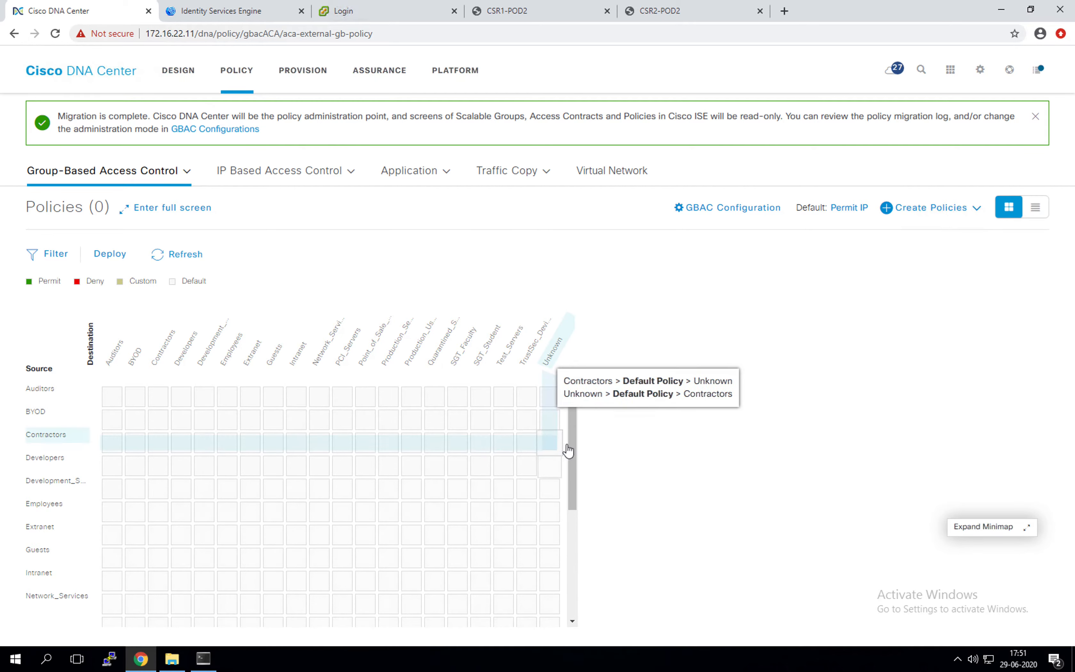
# Step: Start a Source to Destination(s) policy from Create Policies, then bring up the OneNote notes
pyautogui.moveTo(571, 457); pyautogui.dragTo(569, 384)
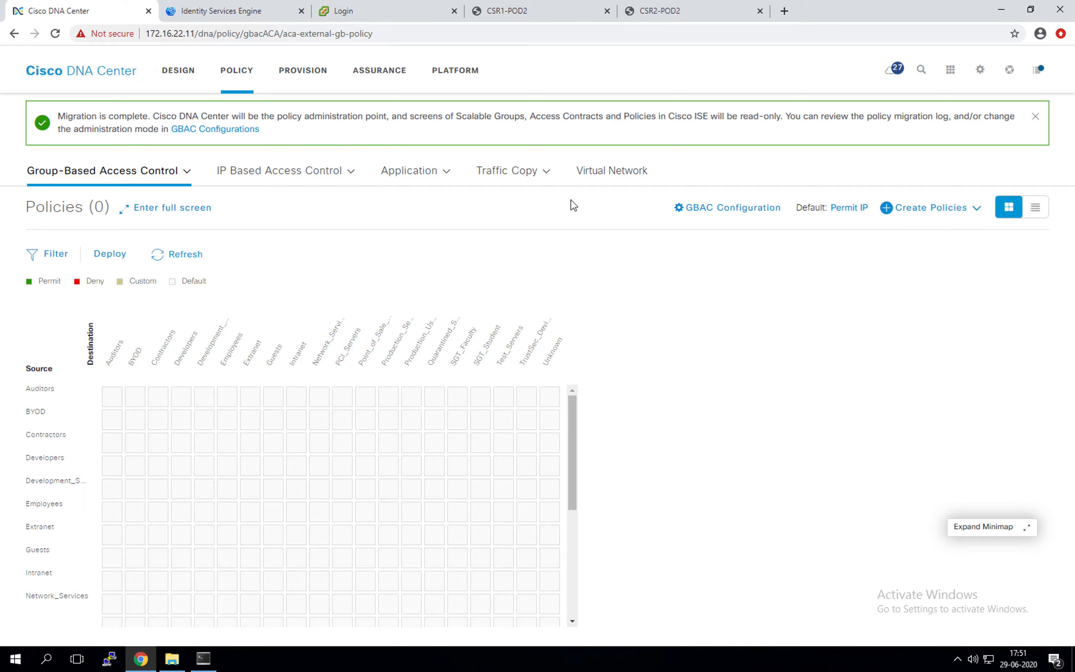
pyautogui.click(964, 212)
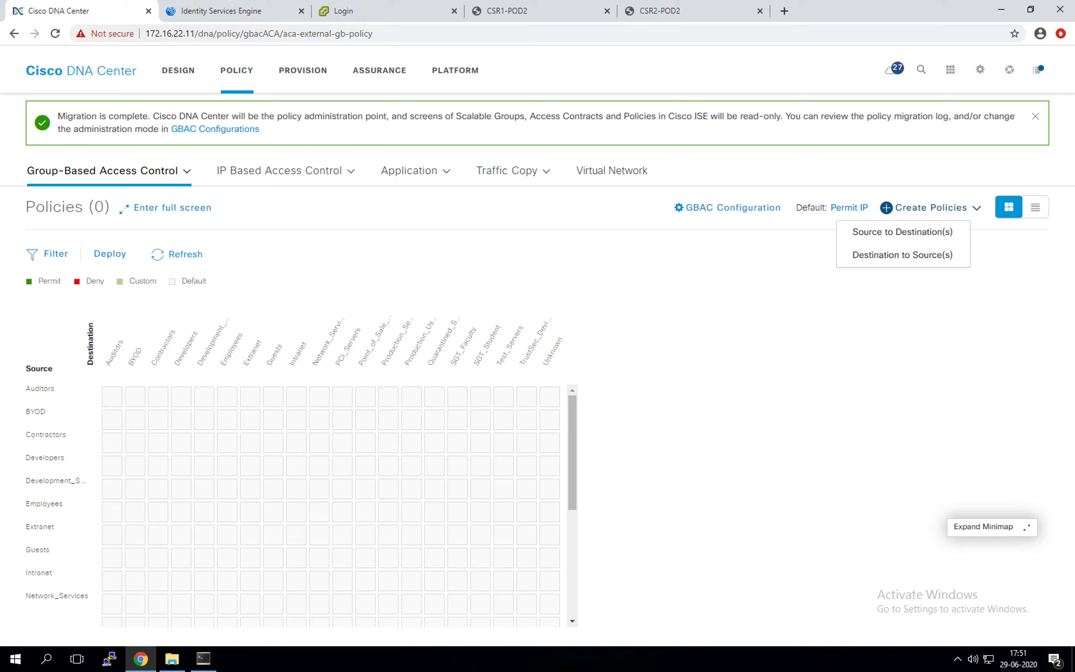
pyautogui.click(893, 239)
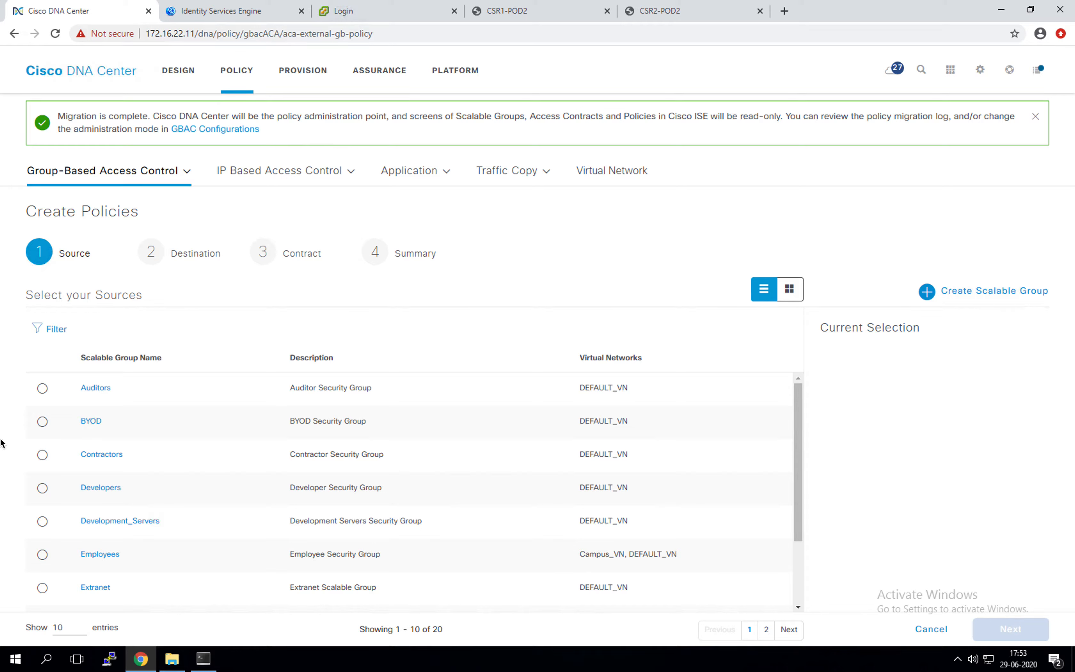
pyautogui.click(21, 343)
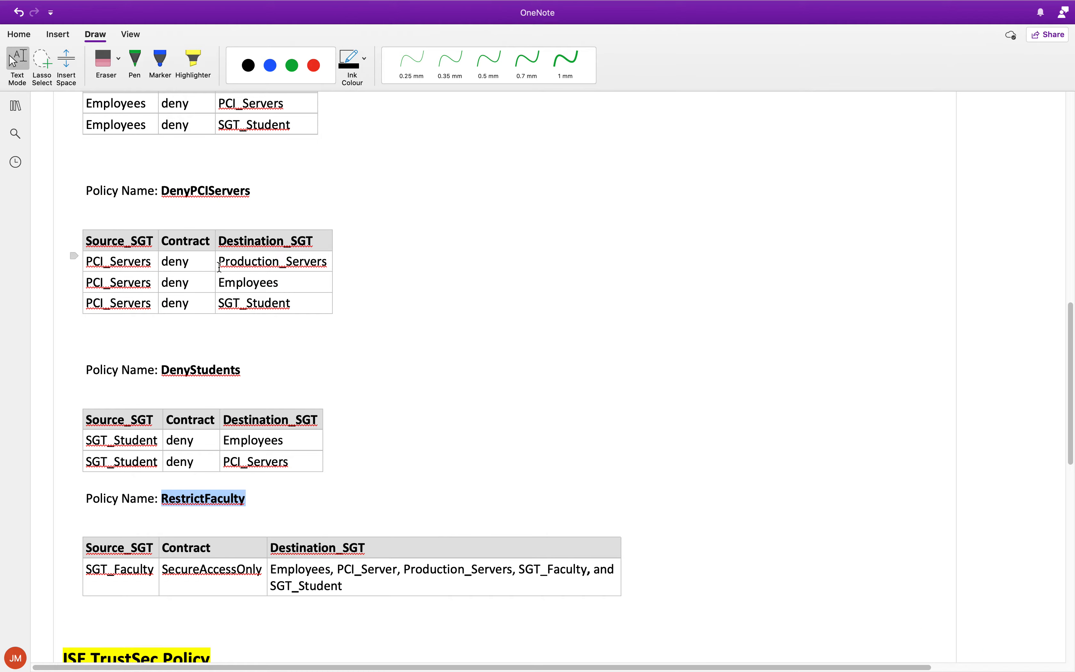
# Step: Review the SD-Access Policy deny entries in OneNote, then return to the DNA Center wizard
pyautogui.scroll(3, 222, 264)
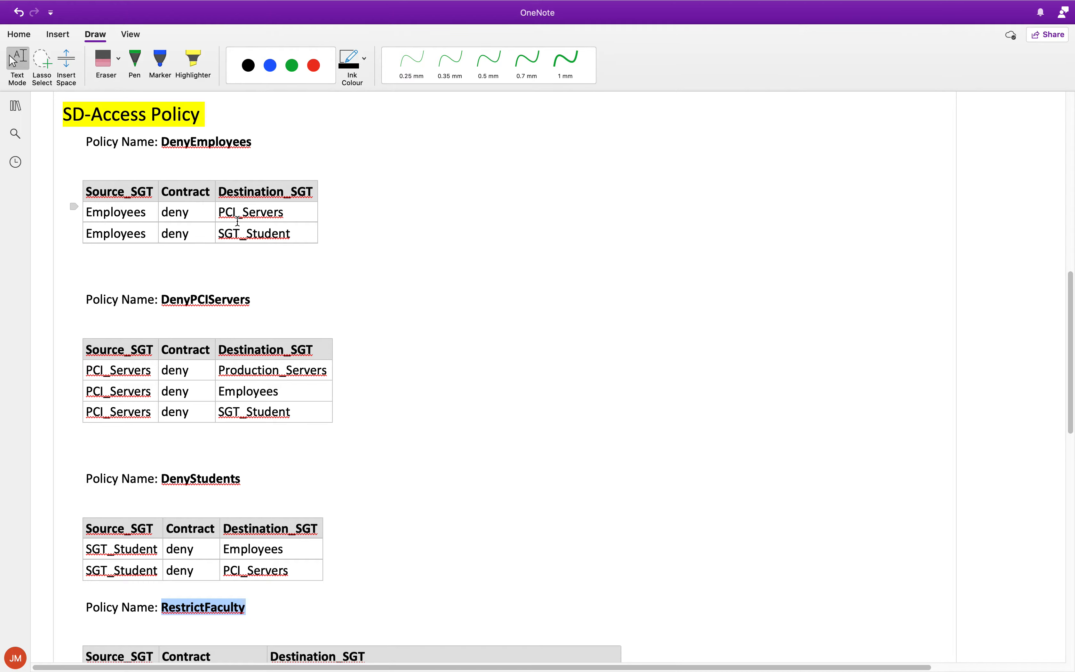
pyautogui.moveTo(1, 232)
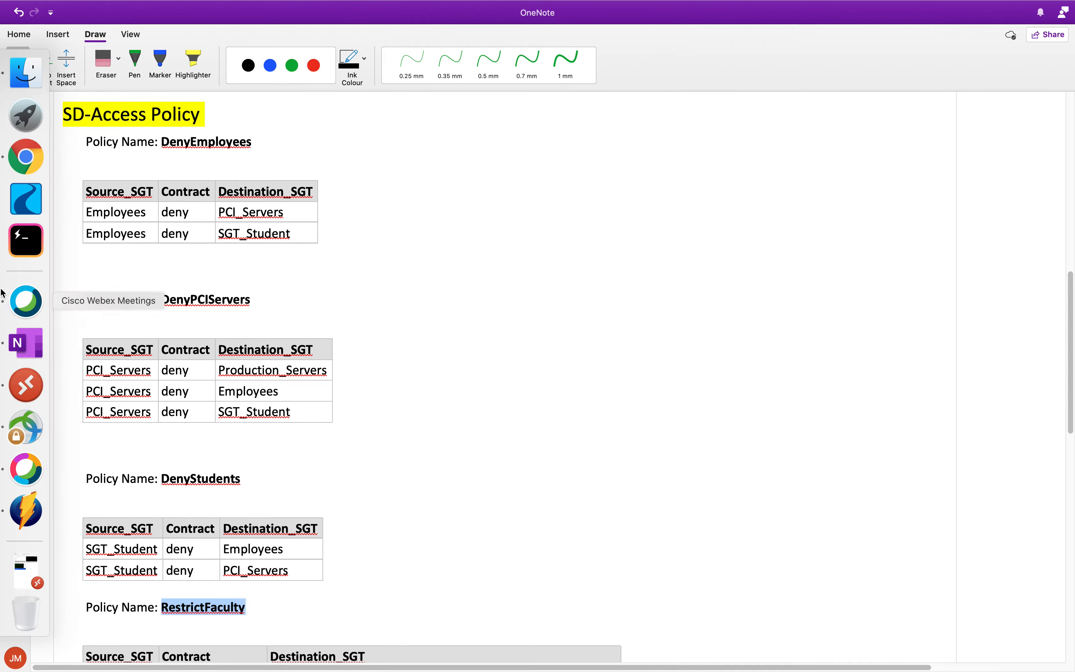
pyautogui.click(26, 385)
pyautogui.scroll(-3, 80, 444)
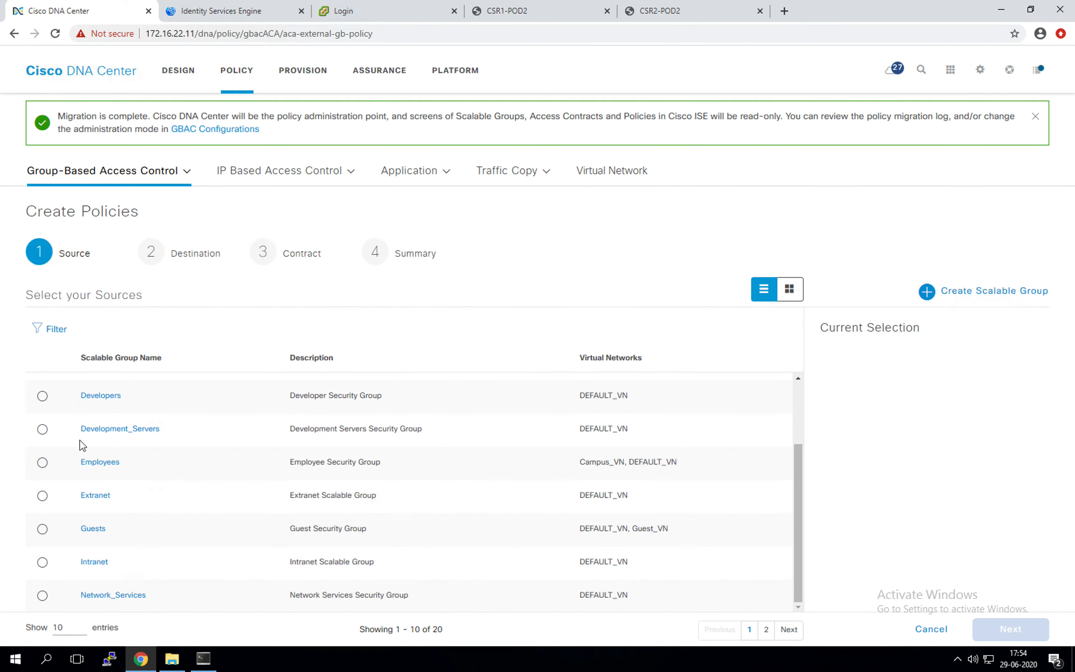
# Step: Choose Employees as source and PCI_Servers and SGT_Student as destinations, listing 25 groups per page
pyautogui.click(43, 463)
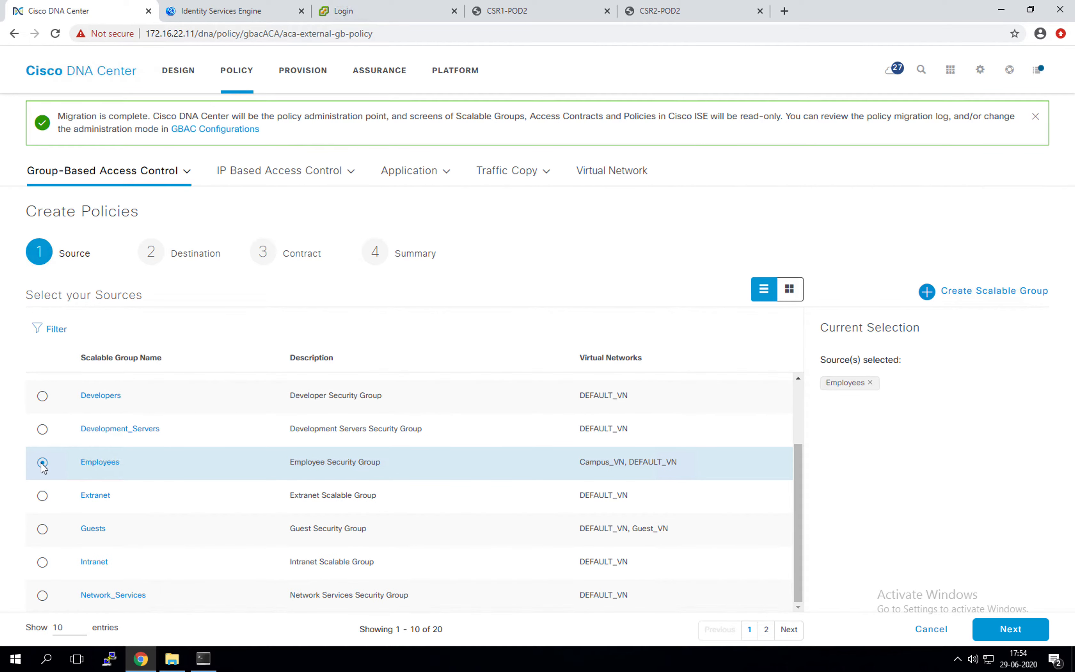
pyautogui.click(1027, 629)
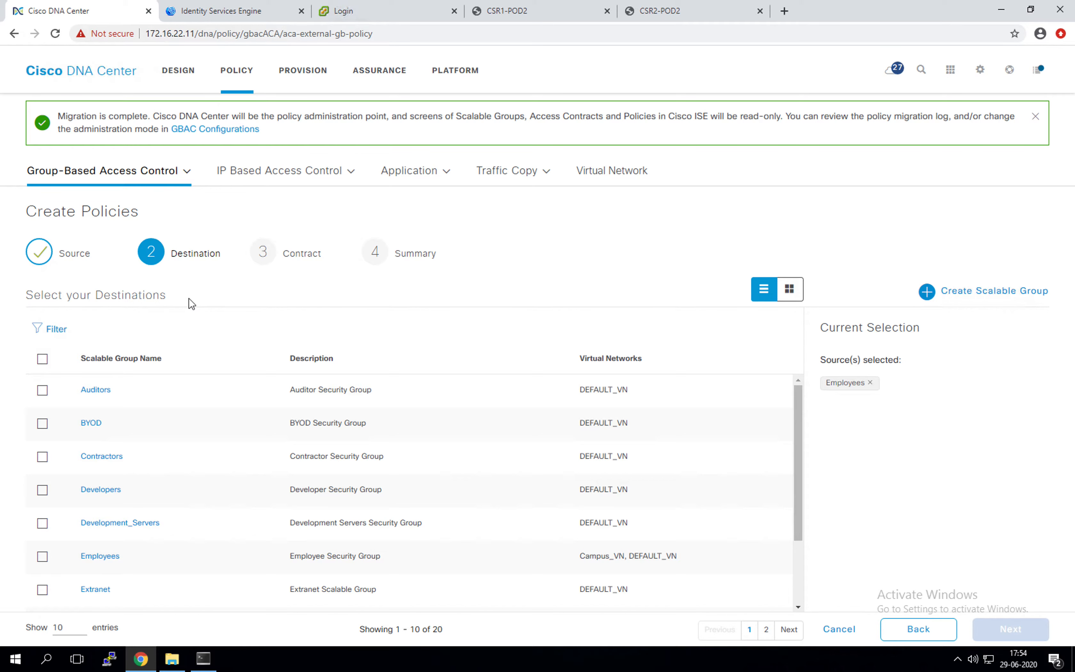
pyautogui.scroll(-2, 127, 473)
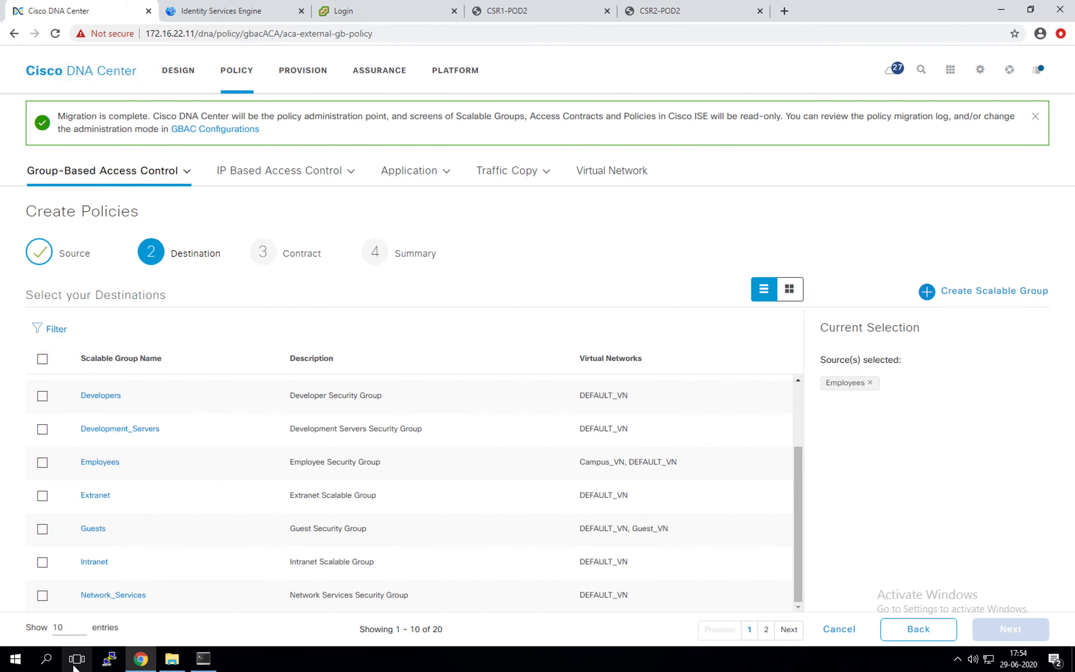
pyautogui.click(72, 630)
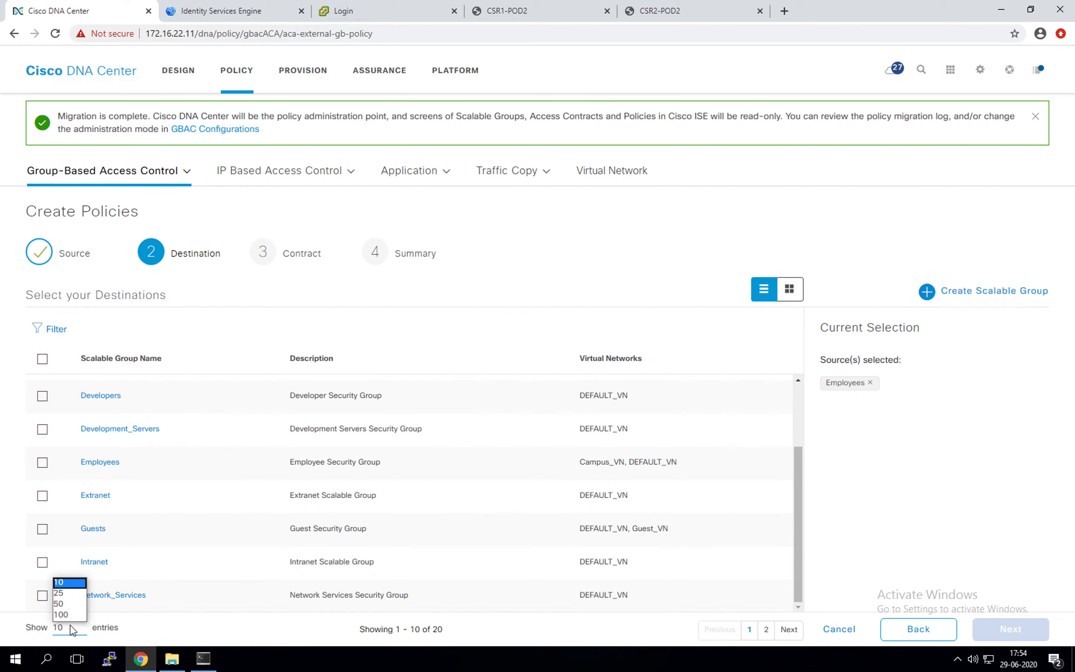
pyautogui.click(66, 594)
pyautogui.scroll(3, 84, 489)
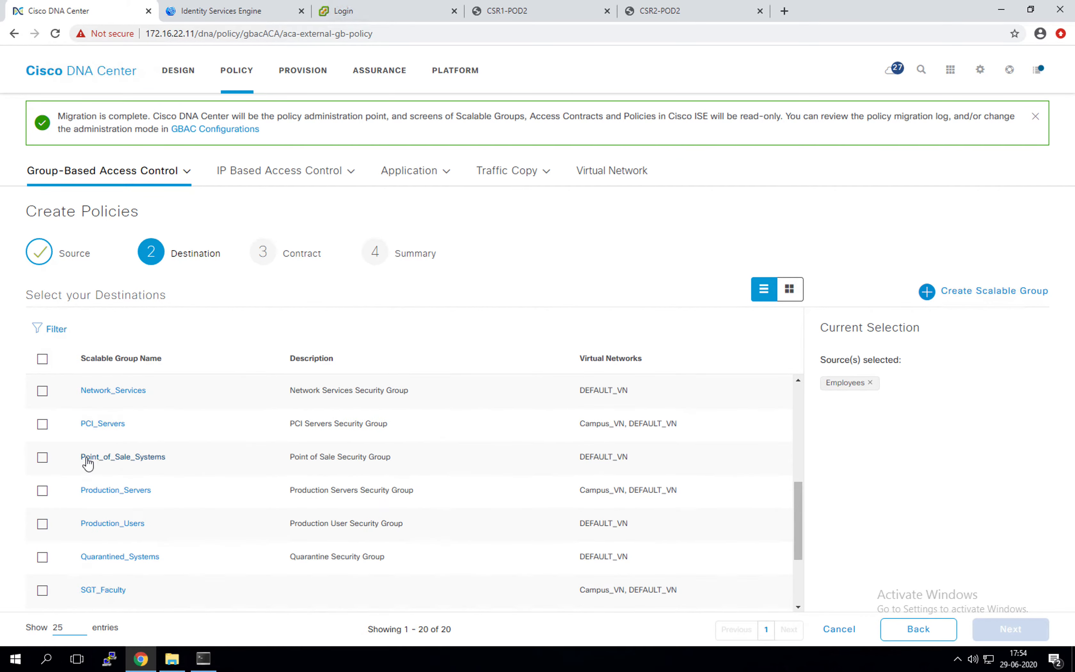
pyautogui.click(41, 426)
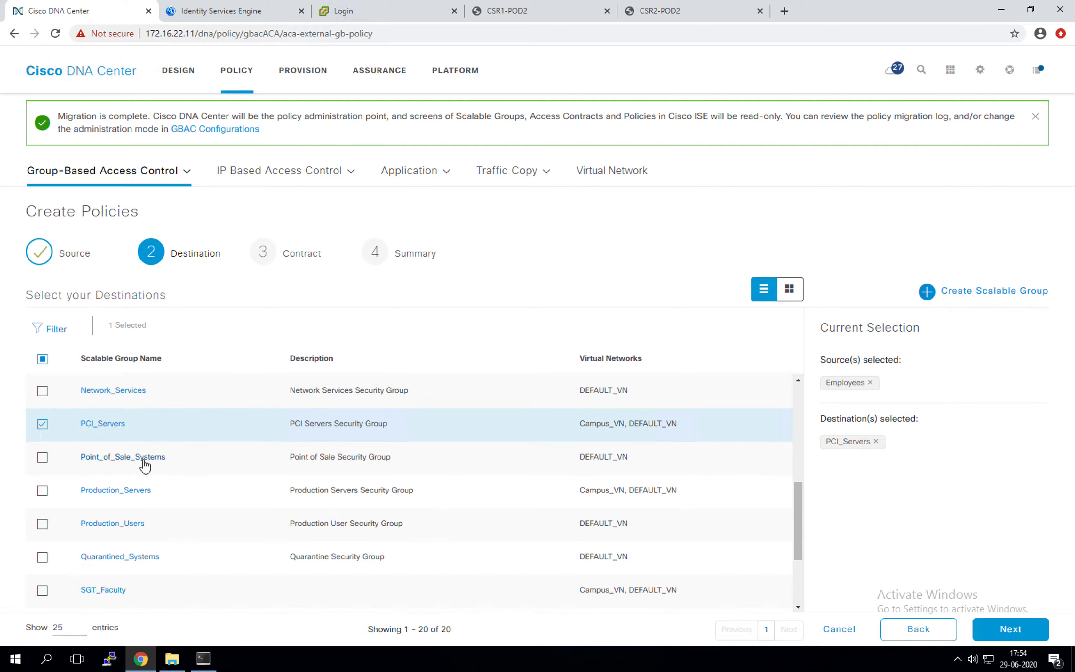
pyautogui.scroll(-3, 164, 457)
pyautogui.click(42, 496)
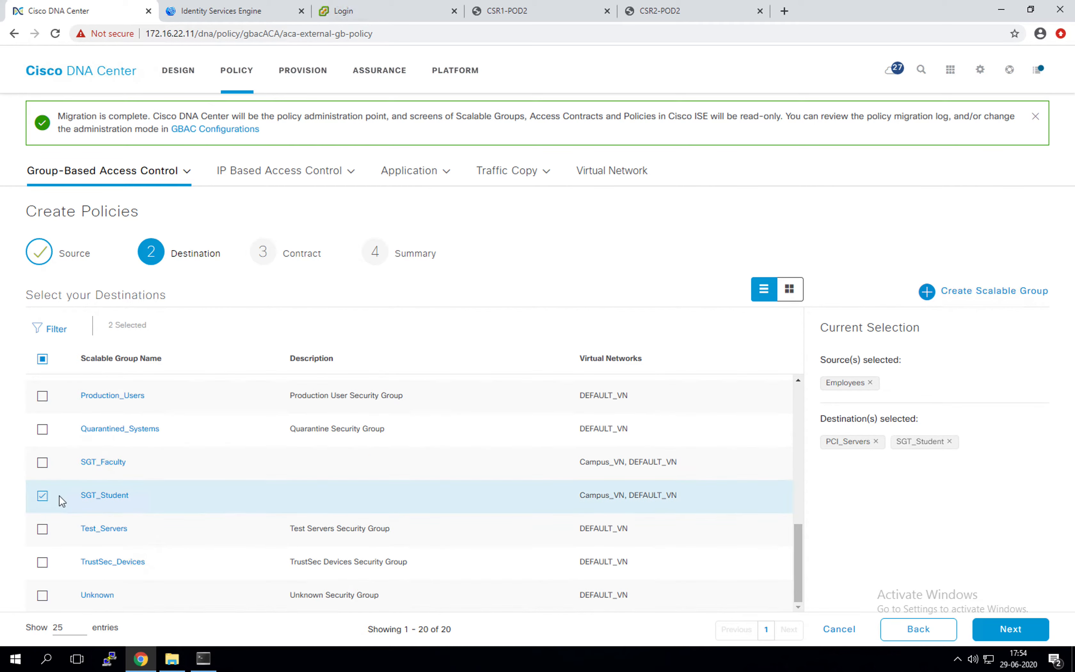
# Step: Apply the Deny IP contract and save the two Employees policies
pyautogui.click(1022, 630)
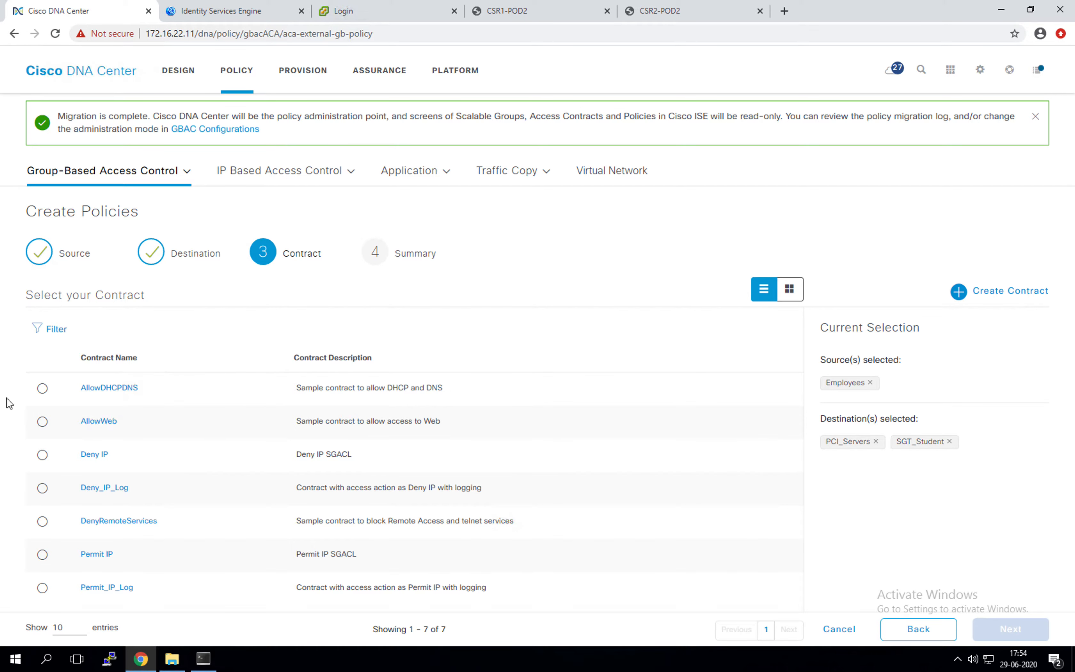
pyautogui.click(43, 455)
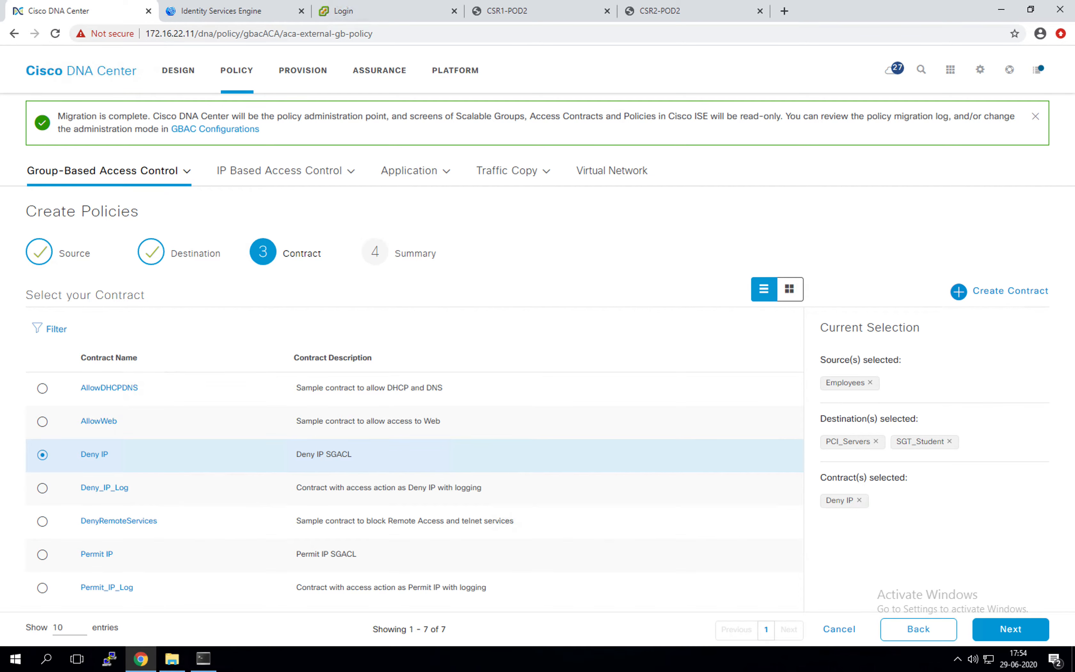
pyautogui.click(1010, 631)
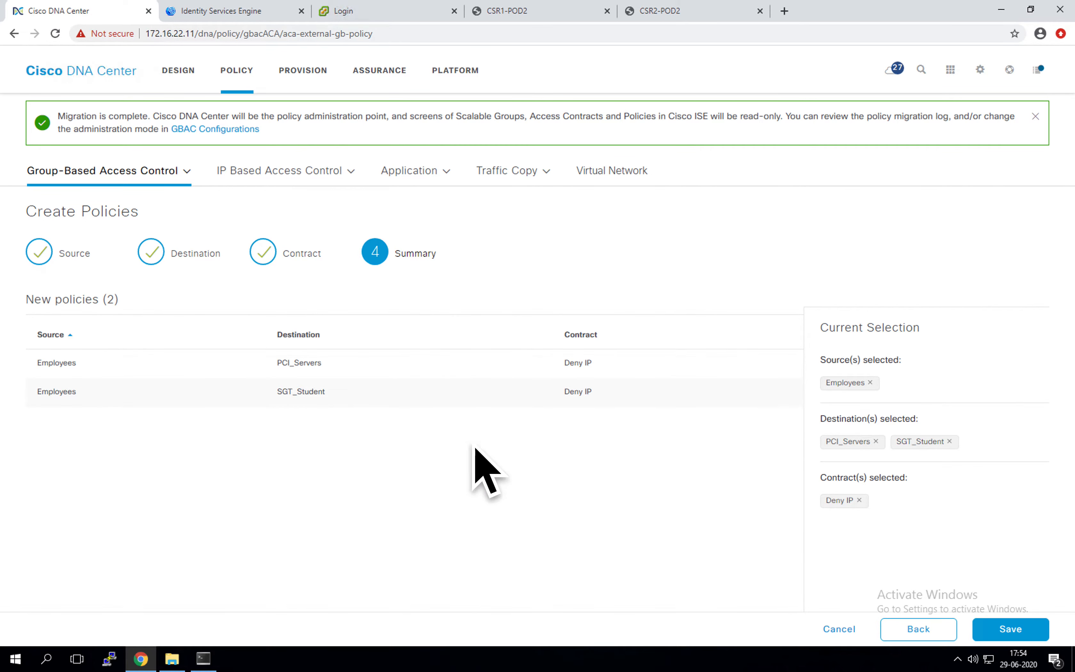
pyautogui.click(1007, 631)
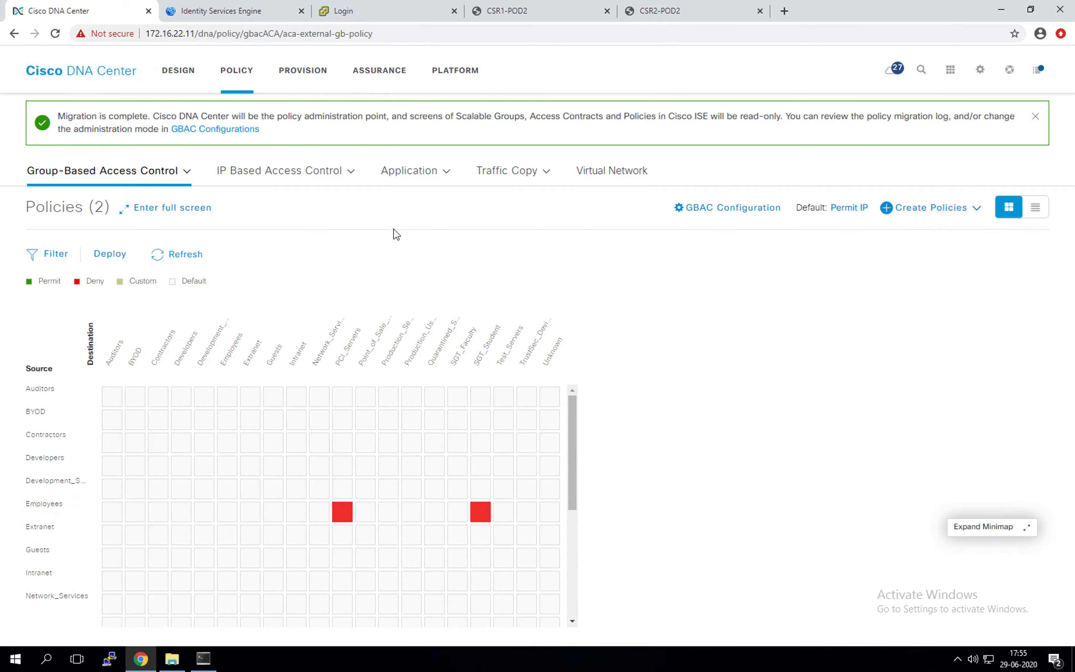
# Step: Check the Policies matrix, then start another Source to Destination(s) policy
pyautogui.click(186, 178)
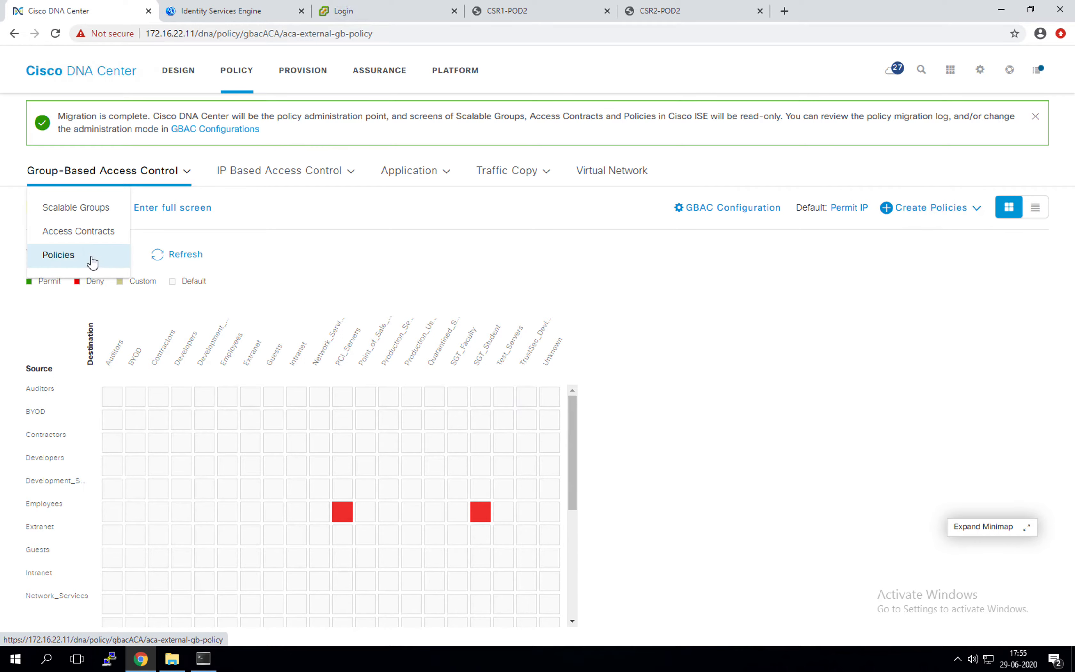
pyautogui.click(92, 257)
pyautogui.click(946, 208)
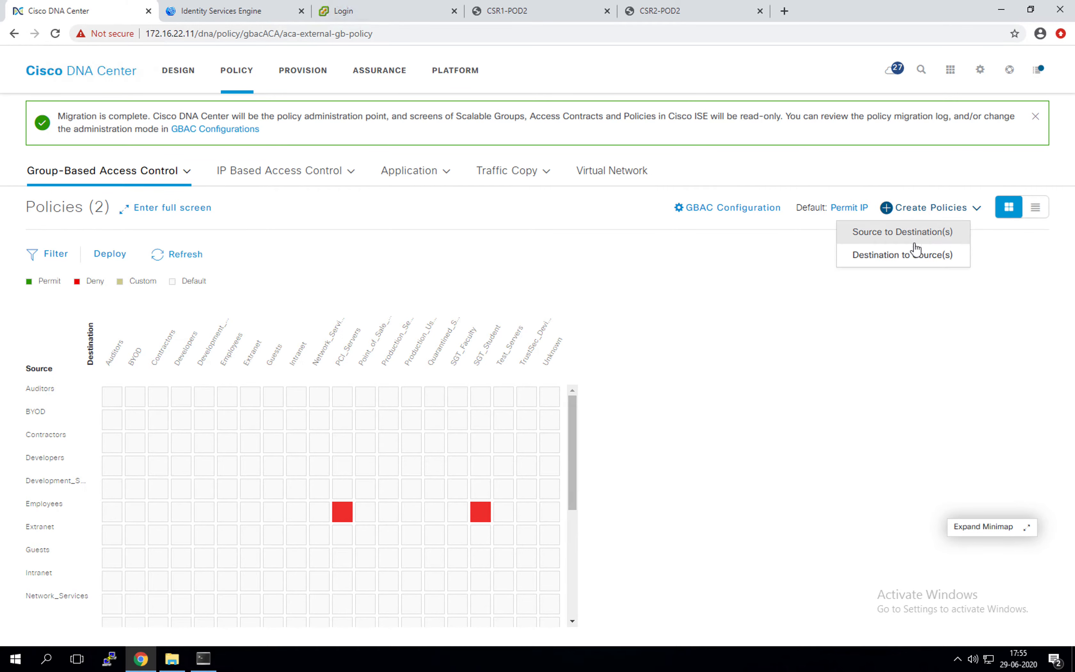
pyautogui.click(902, 232)
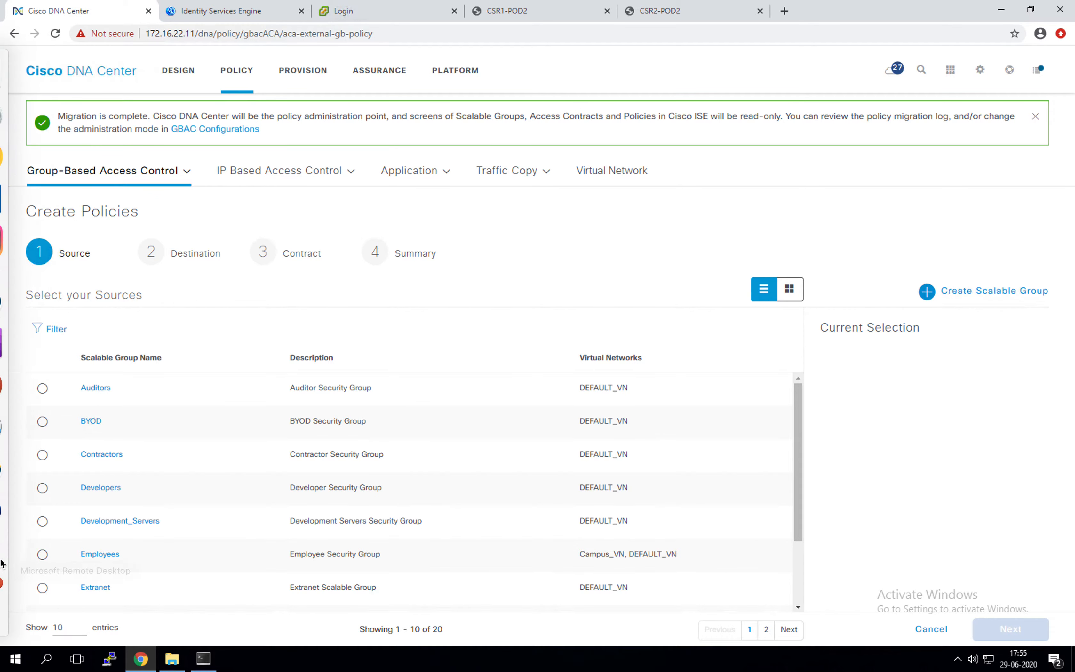
pyautogui.click(20, 572)
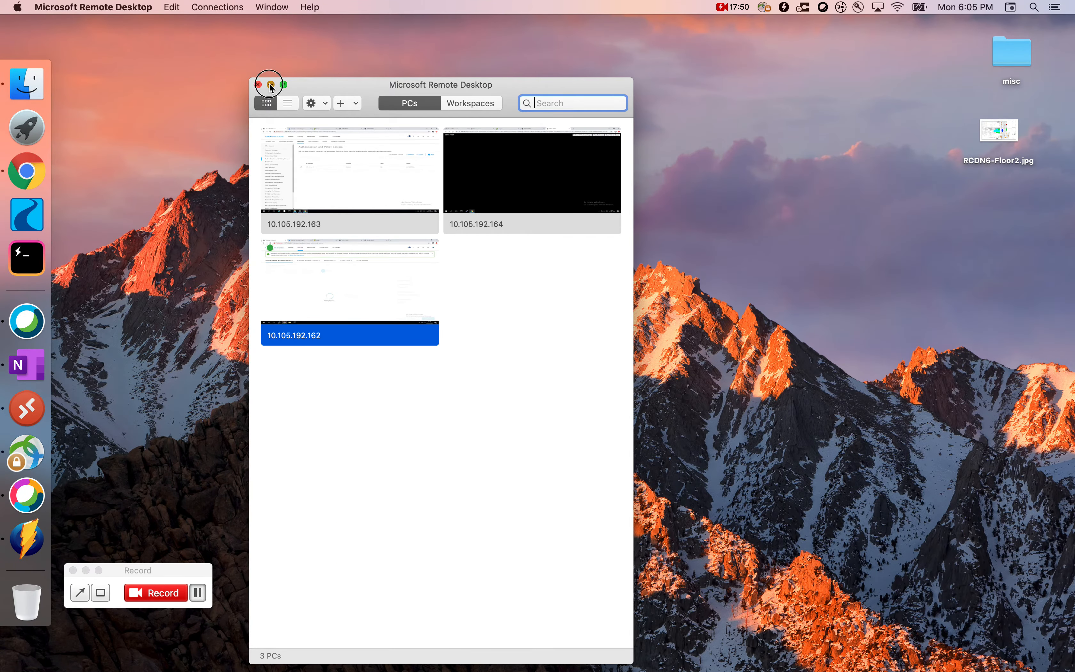
pyautogui.click(271, 85)
pyautogui.click(34, 350)
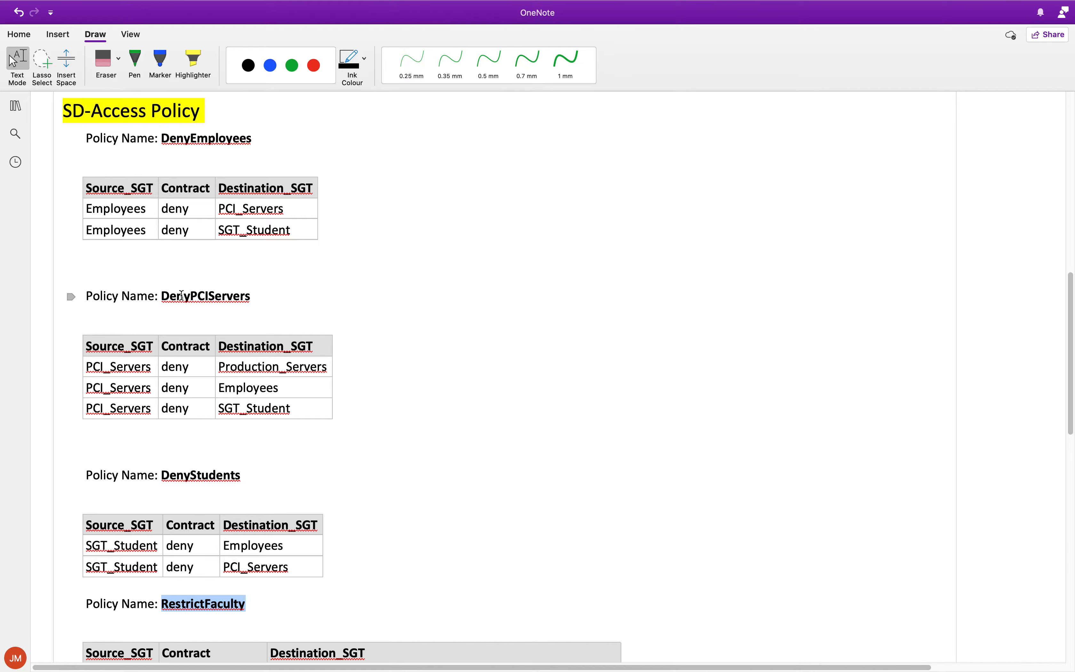
pyautogui.hotkey('ctrl', 'Right')
pyautogui.hotkey('ctrl', 'Right')
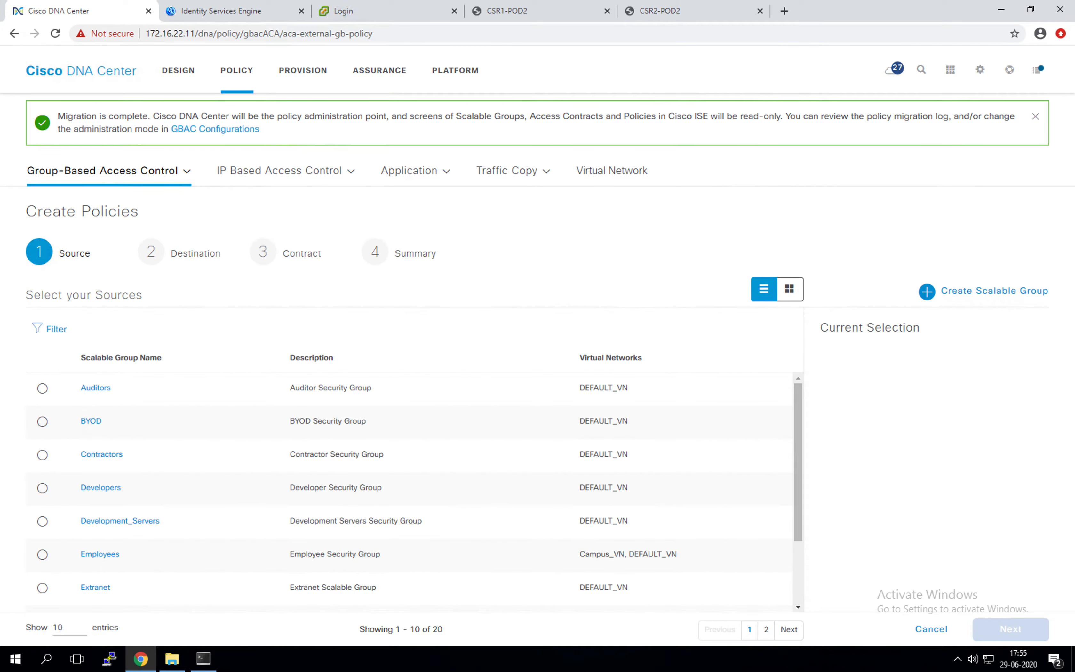
# Step: Show all groups on one page and choose PCI_Servers as the policy source
pyautogui.scroll(-3, 150, 413)
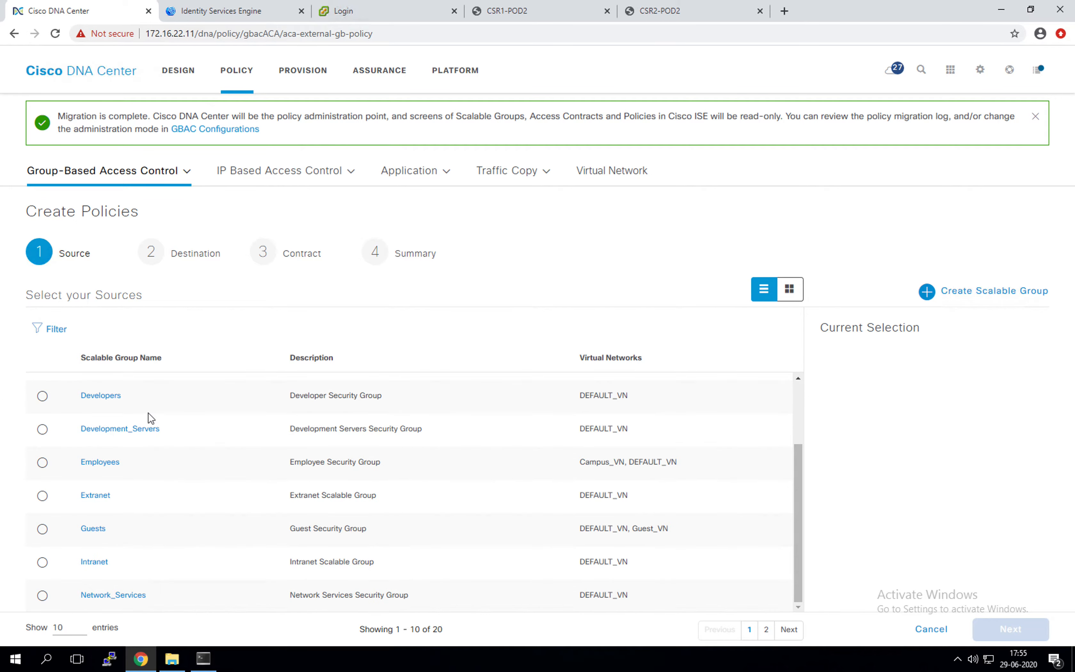
pyautogui.click(75, 629)
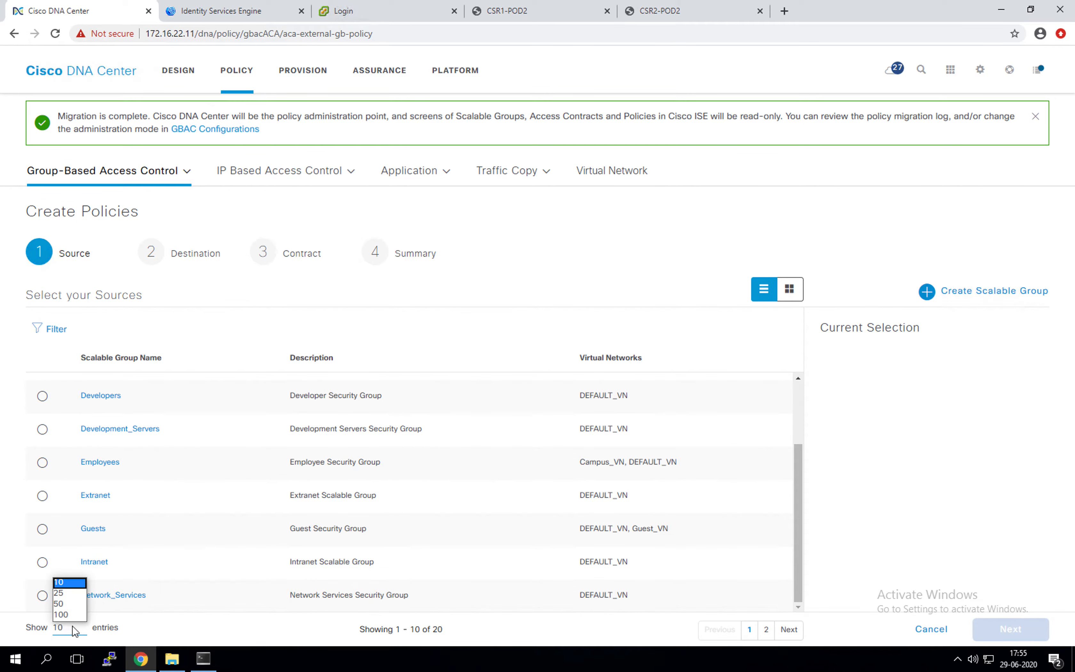
pyautogui.click(66, 594)
pyautogui.scroll(-5, 120, 506)
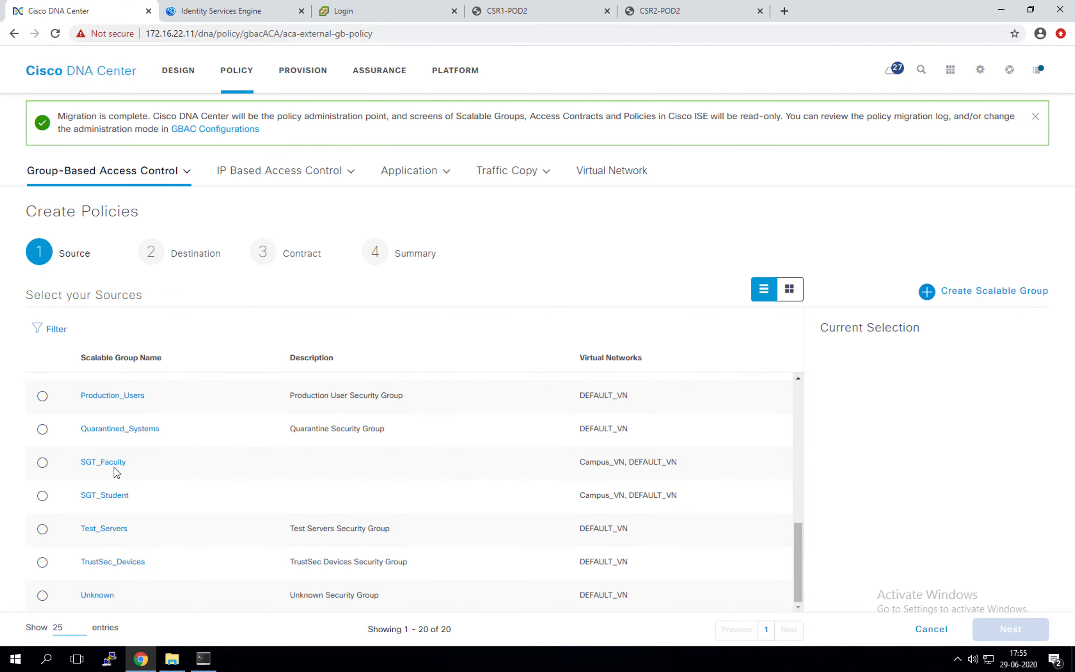
pyautogui.scroll(3, 117, 472)
pyautogui.click(43, 423)
pyautogui.click(997, 631)
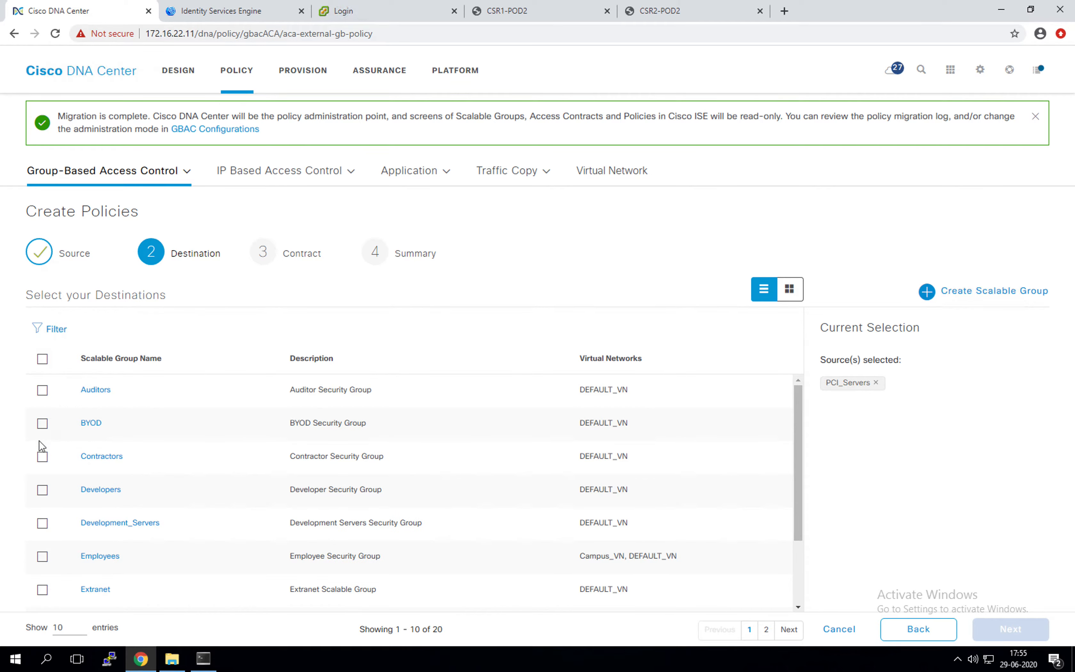
# Step: Add Employees, Production_Servers and SGT_Student as destination groups
pyautogui.click(43, 557)
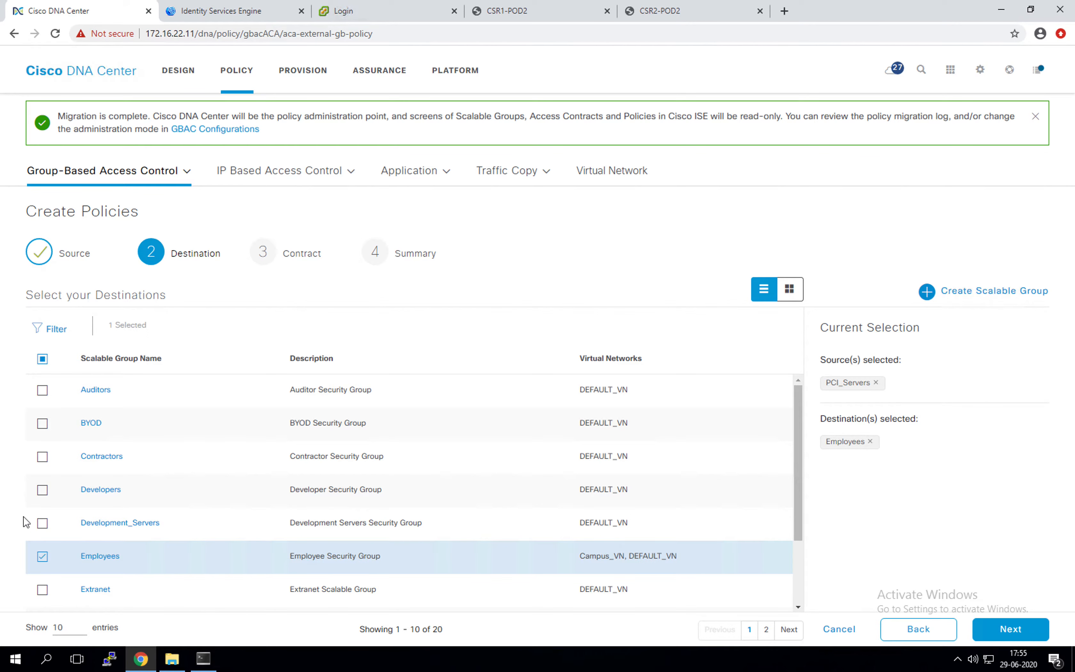
pyautogui.scroll(-2, 218, 539)
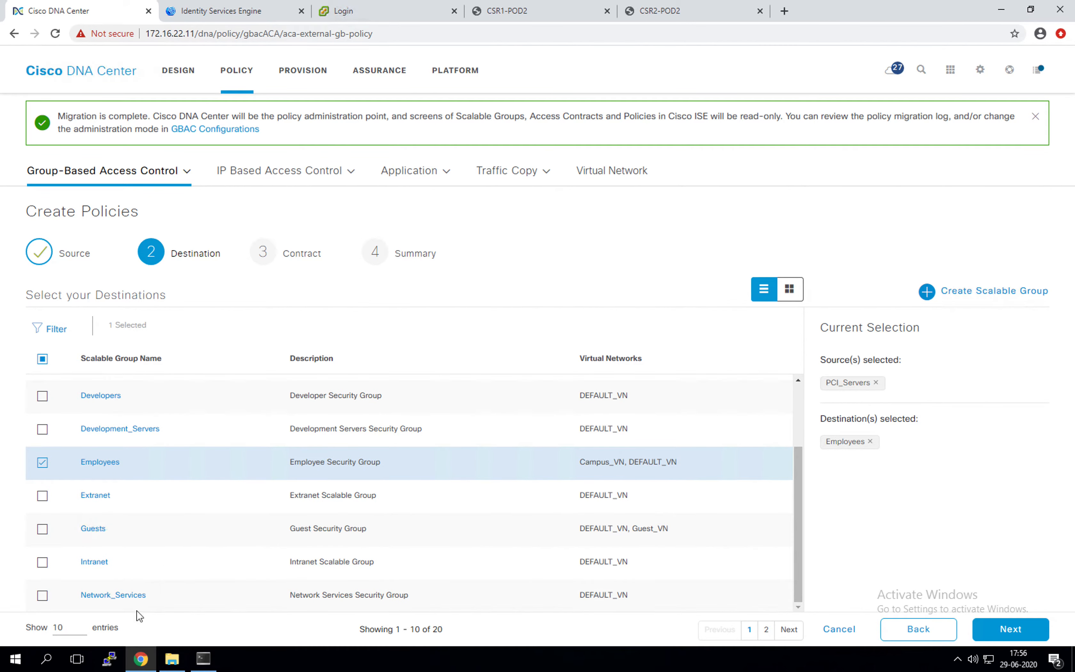
pyautogui.click(70, 627)
pyautogui.click(64, 606)
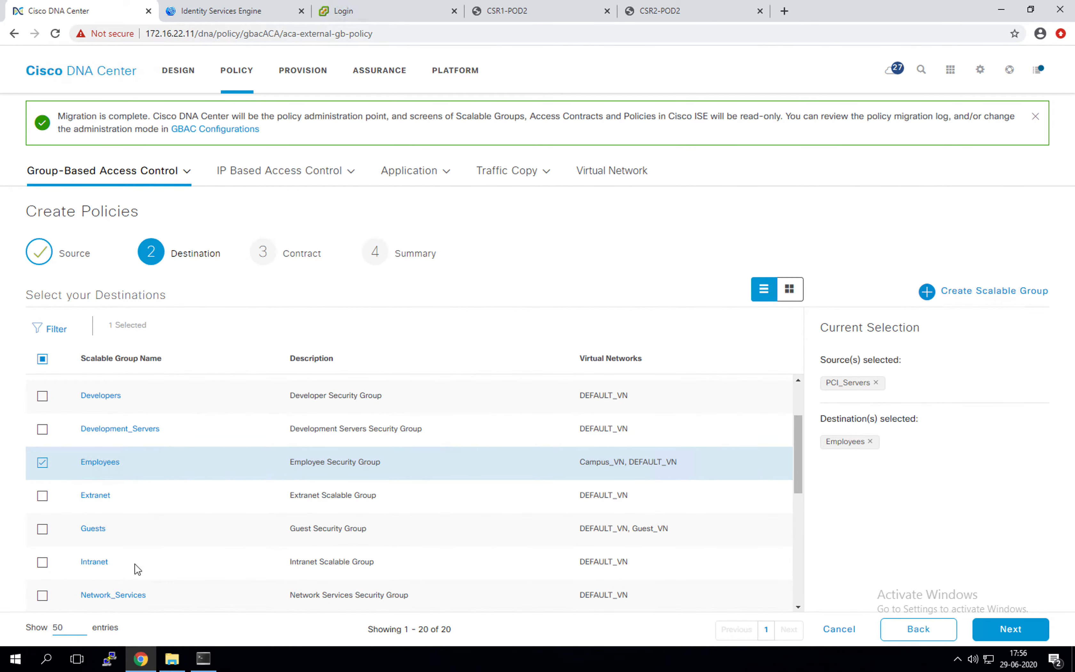
pyautogui.scroll(-8, 164, 516)
pyautogui.scroll(3, 156, 514)
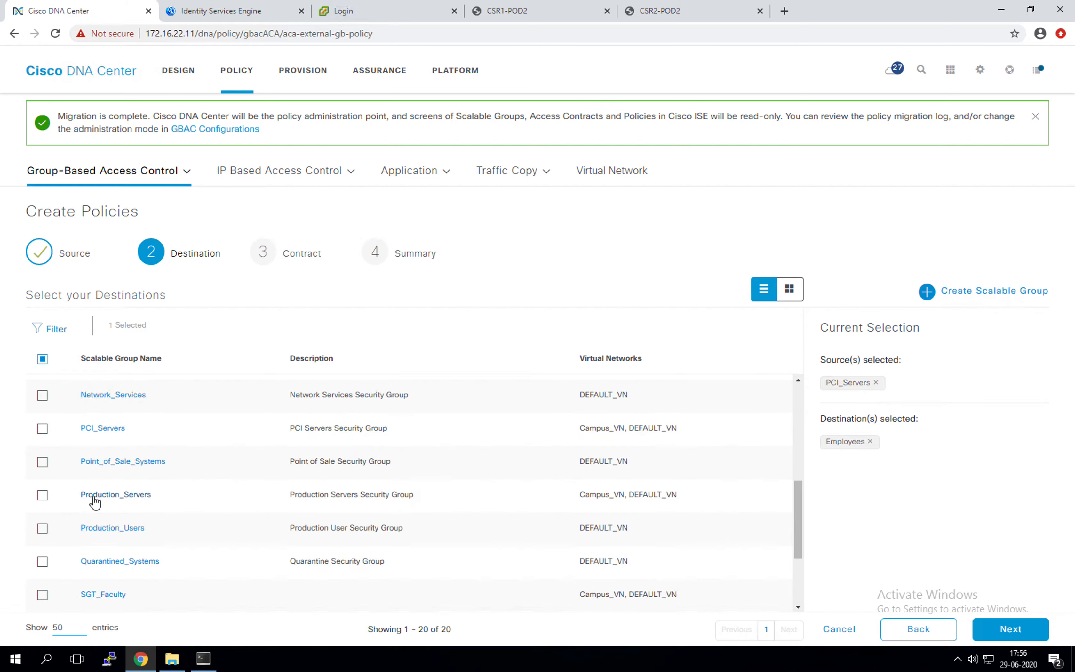
pyautogui.click(111, 498)
pyautogui.click(43, 498)
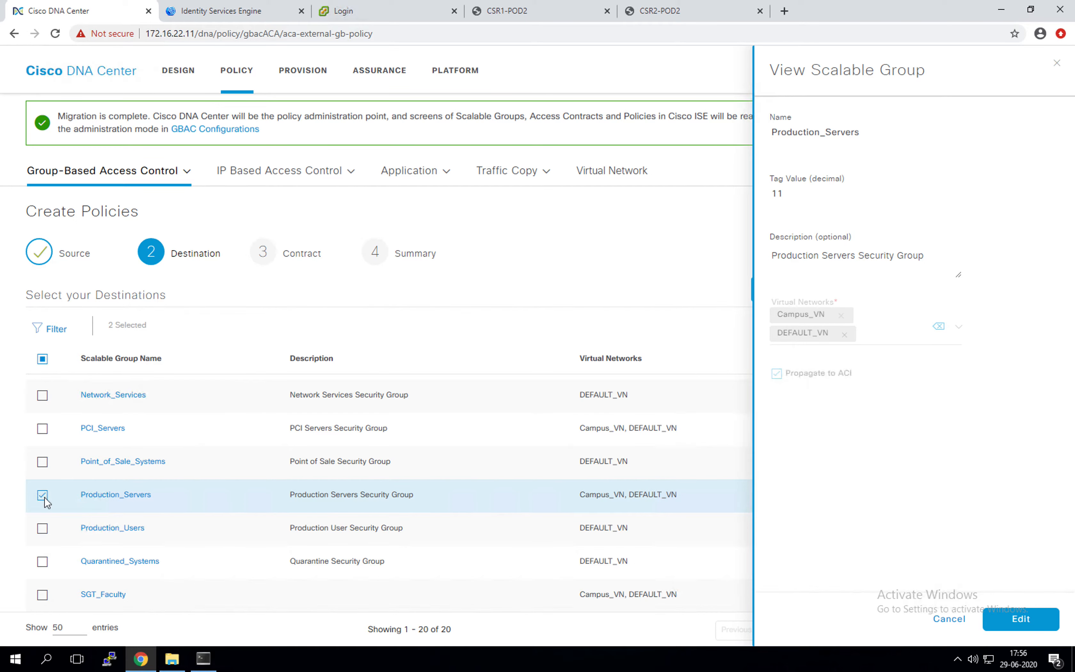
pyautogui.scroll(-3, 115, 528)
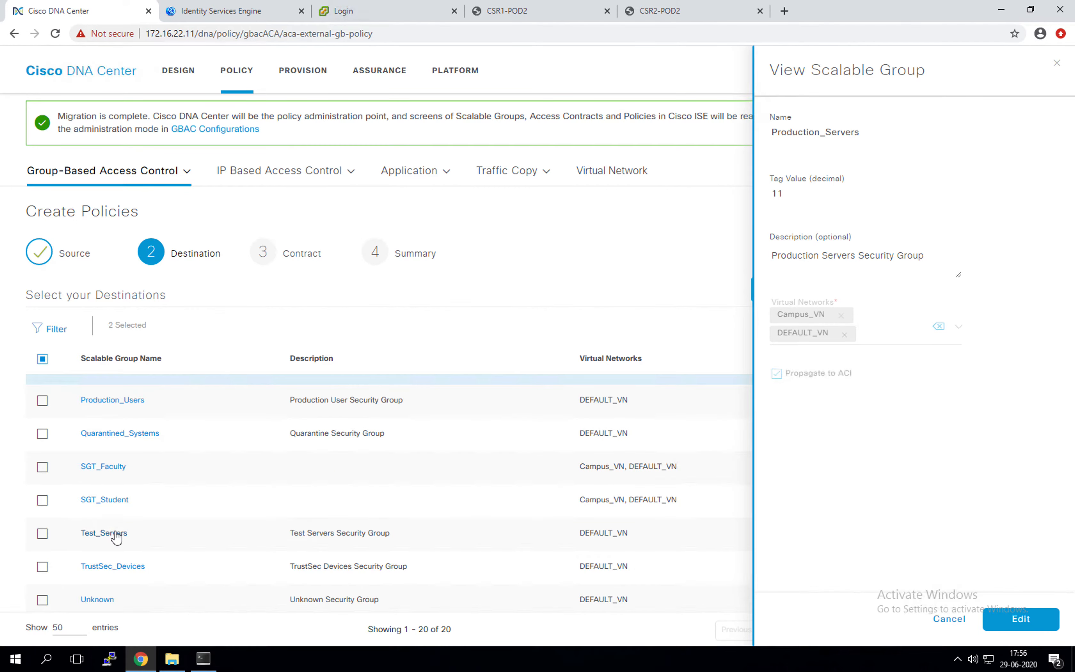
pyautogui.click(43, 500)
pyautogui.click(950, 620)
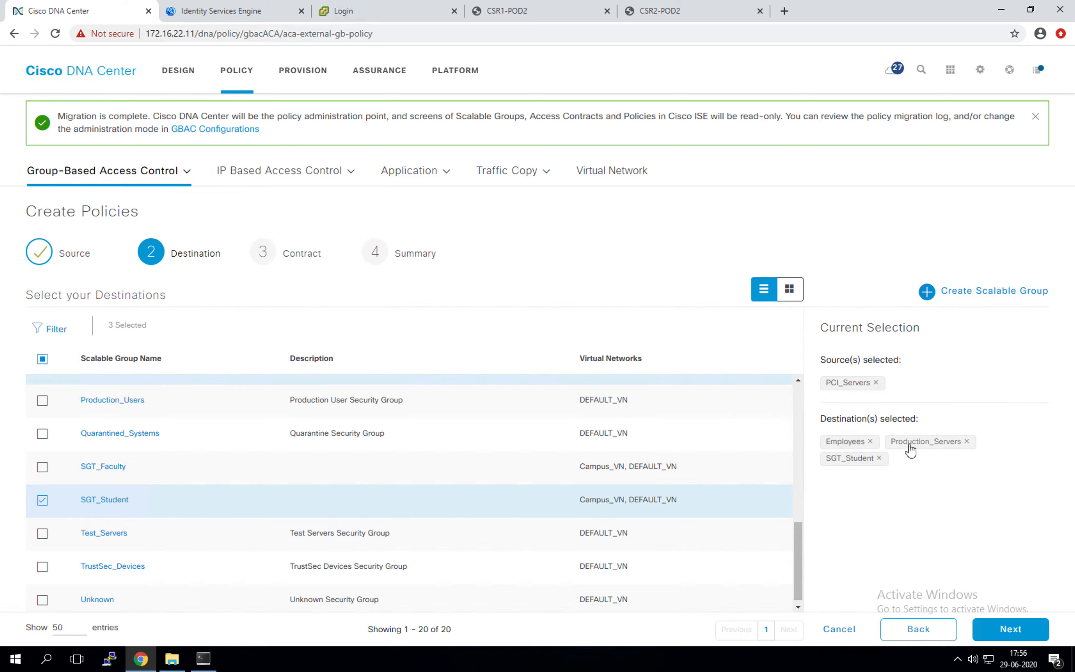
# Step: Apply the Deny IP contract and save the three PCI_Servers policies
pyautogui.click(1012, 632)
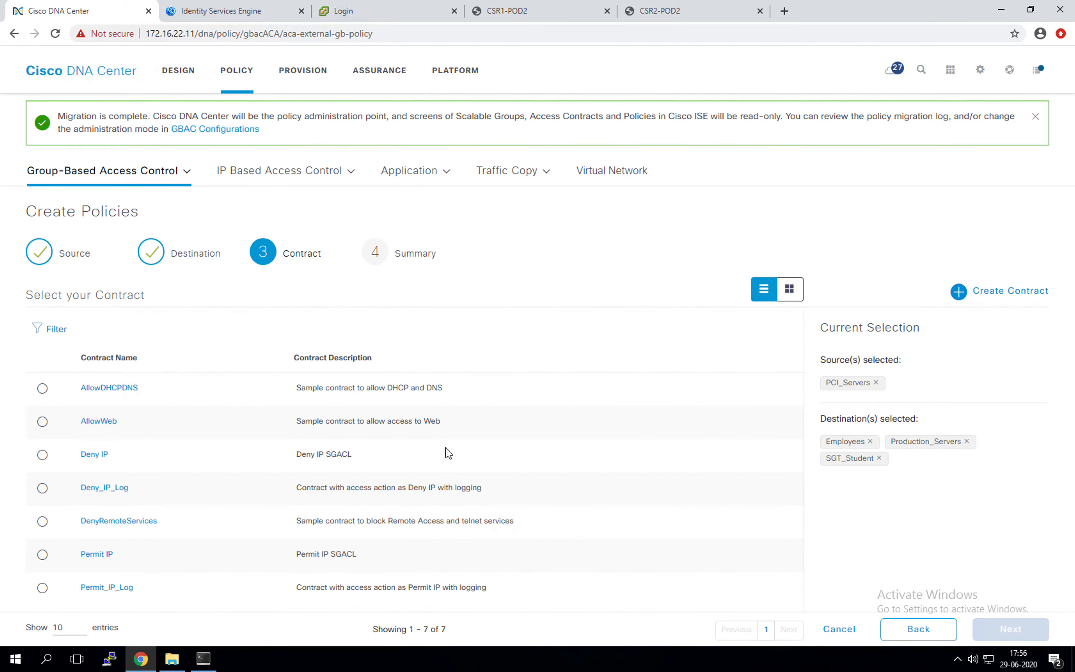
pyautogui.click(42, 455)
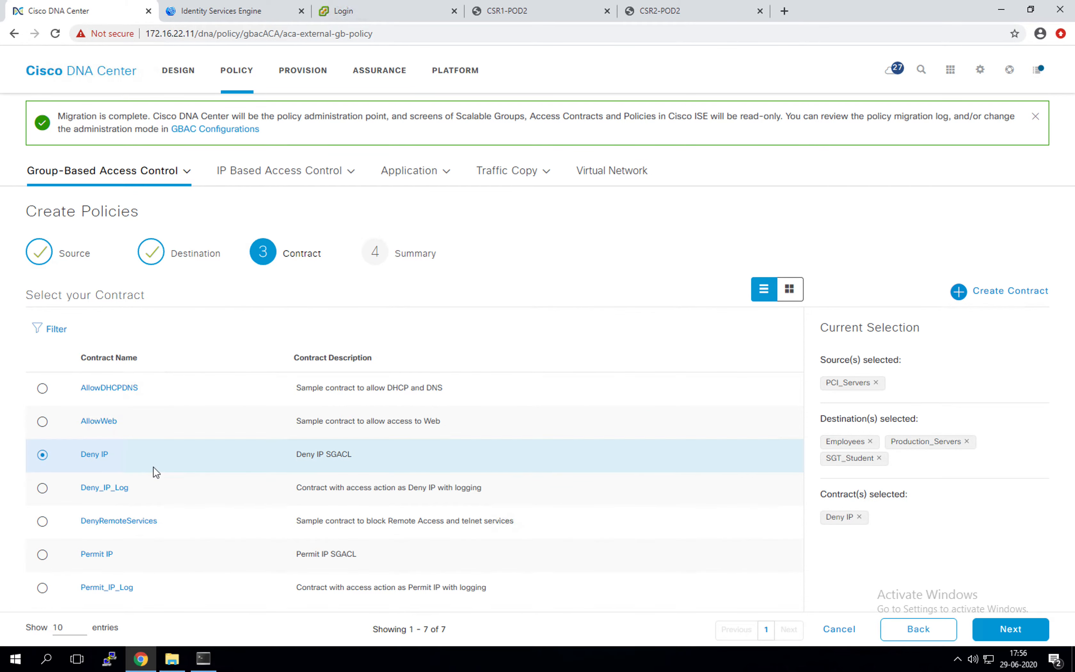
pyautogui.click(1006, 634)
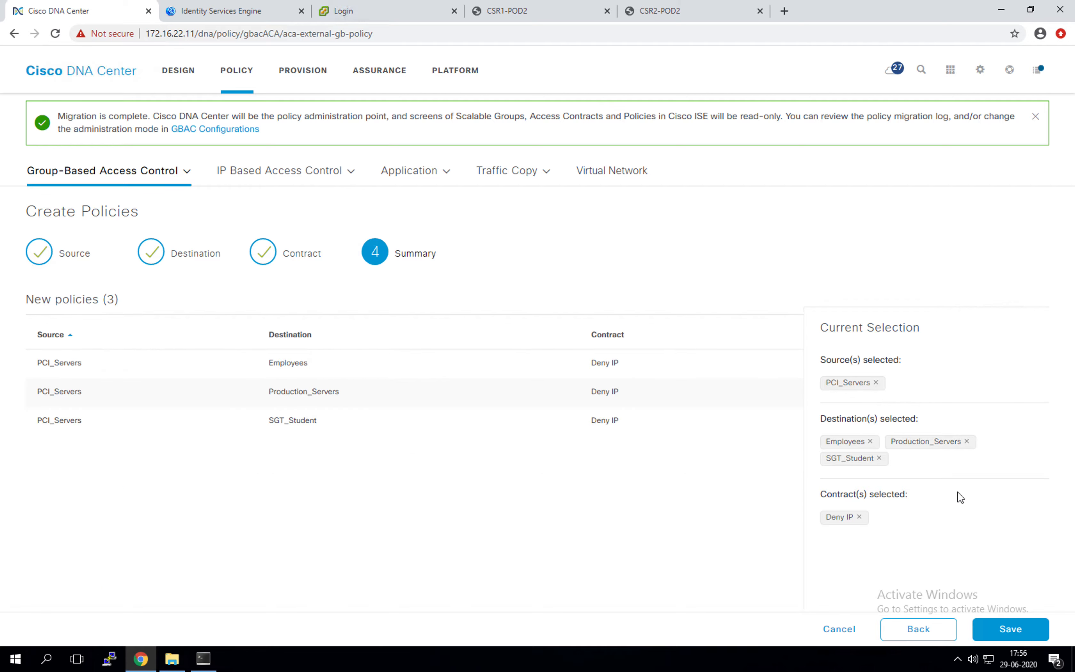
pyautogui.click(1025, 631)
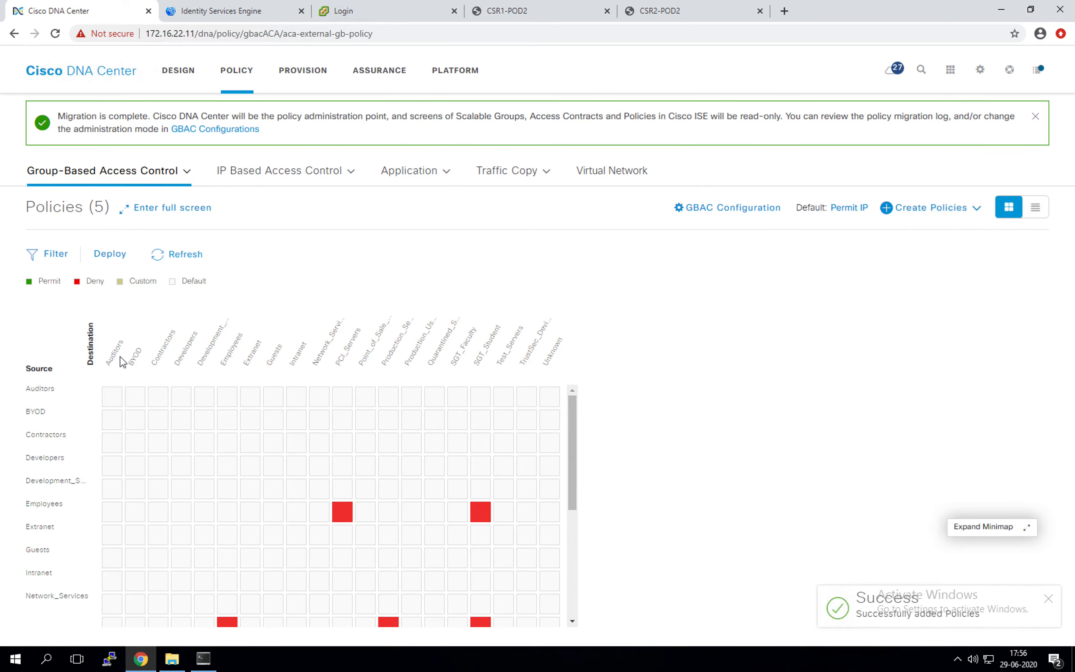
# Step: Scroll the policy matrix and launch Create Policies > Source to Destination(s)
pyautogui.scroll(-2, 573, 502)
pyautogui.scroll(-1, 574, 502)
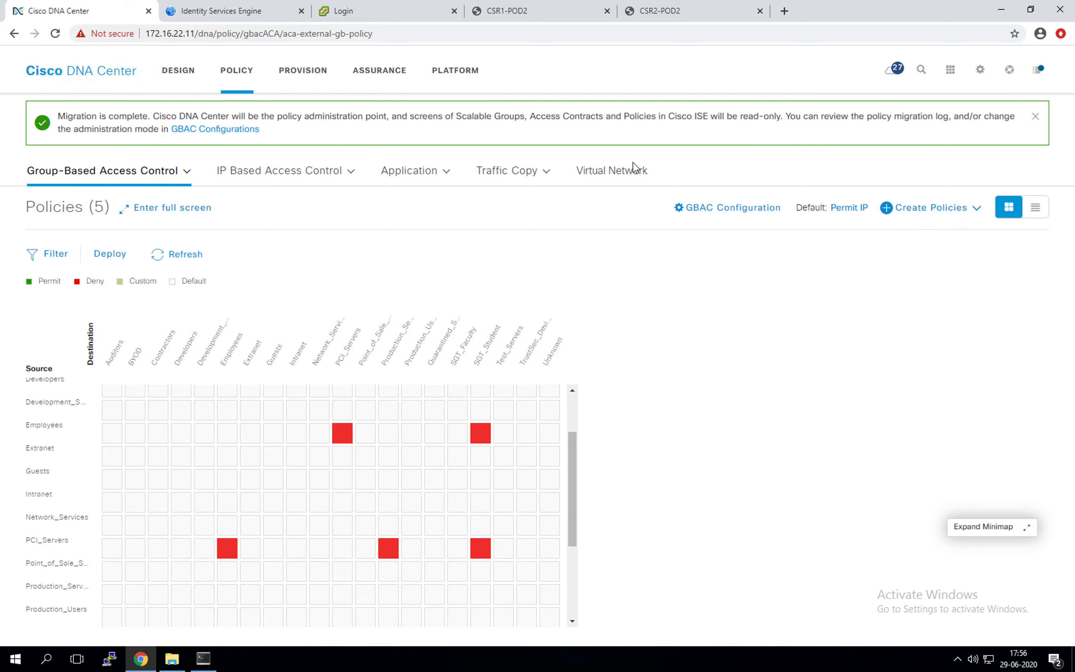
pyautogui.click(900, 212)
pyautogui.click(893, 236)
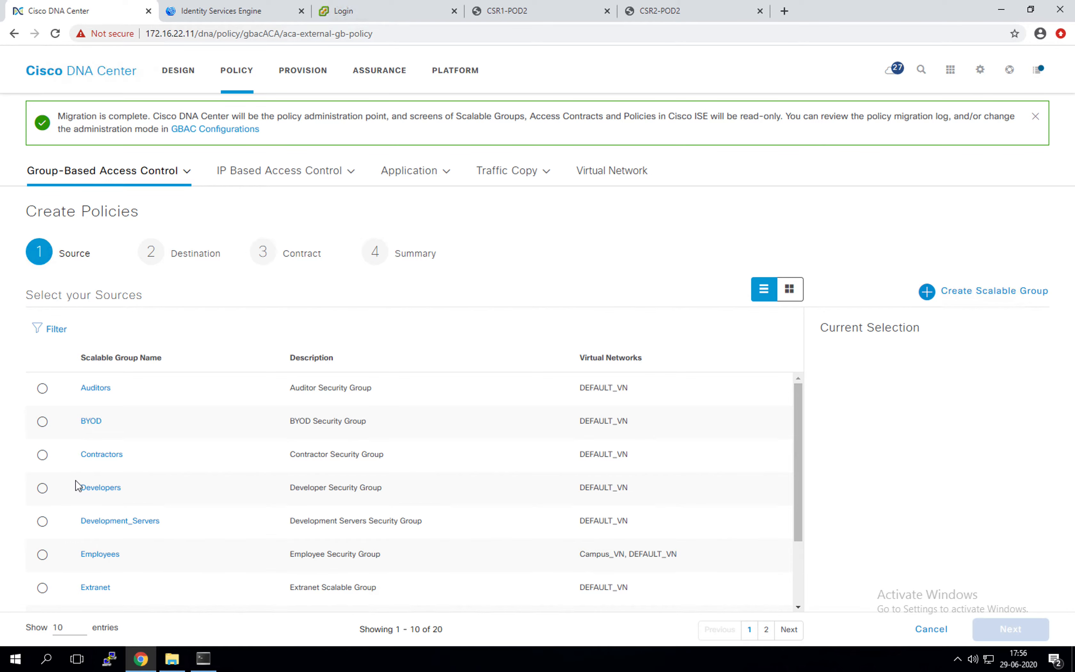
# Step: Show 50 groups per page and choose SGT_Student as the policy source
pyautogui.scroll(-2, 74, 489)
pyautogui.click(69, 627)
pyautogui.click(59, 604)
pyautogui.scroll(-5, 156, 491)
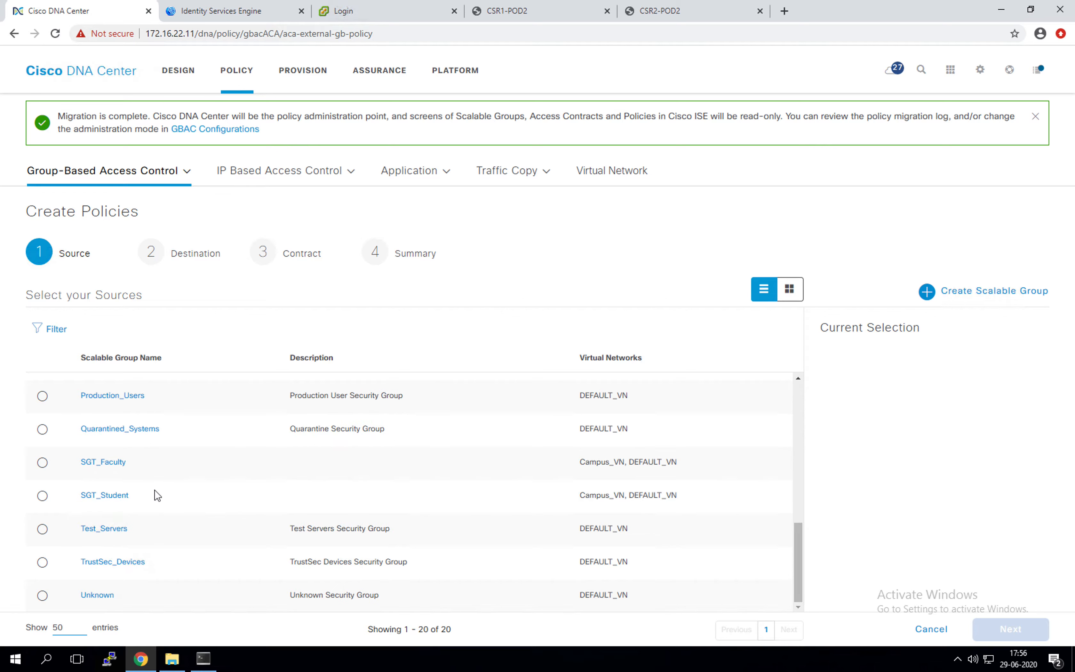
pyautogui.click(93, 496)
pyautogui.click(44, 495)
pyautogui.click(951, 622)
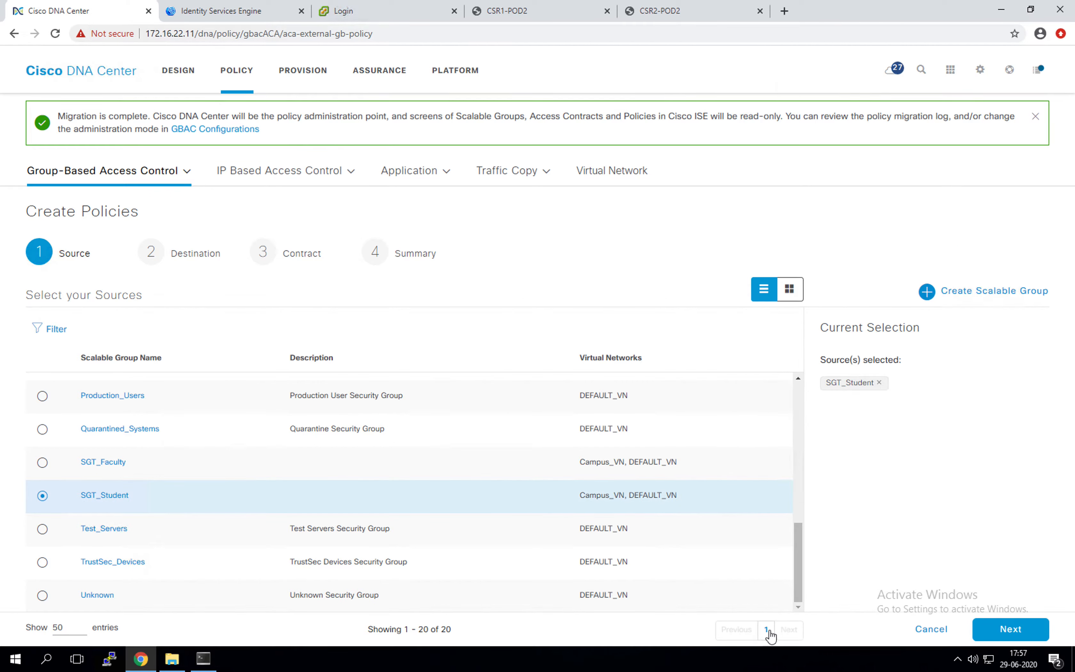
pyautogui.click(1017, 630)
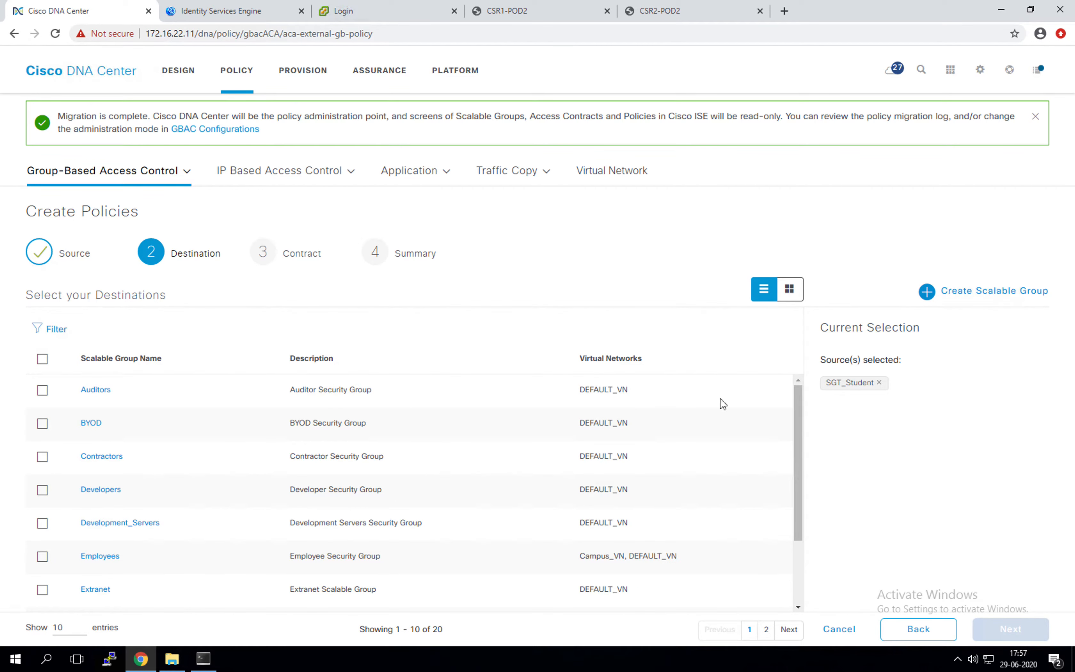
# Step: Add Employees and PCI_Servers as destination groups
pyautogui.scroll(-1, 108, 489)
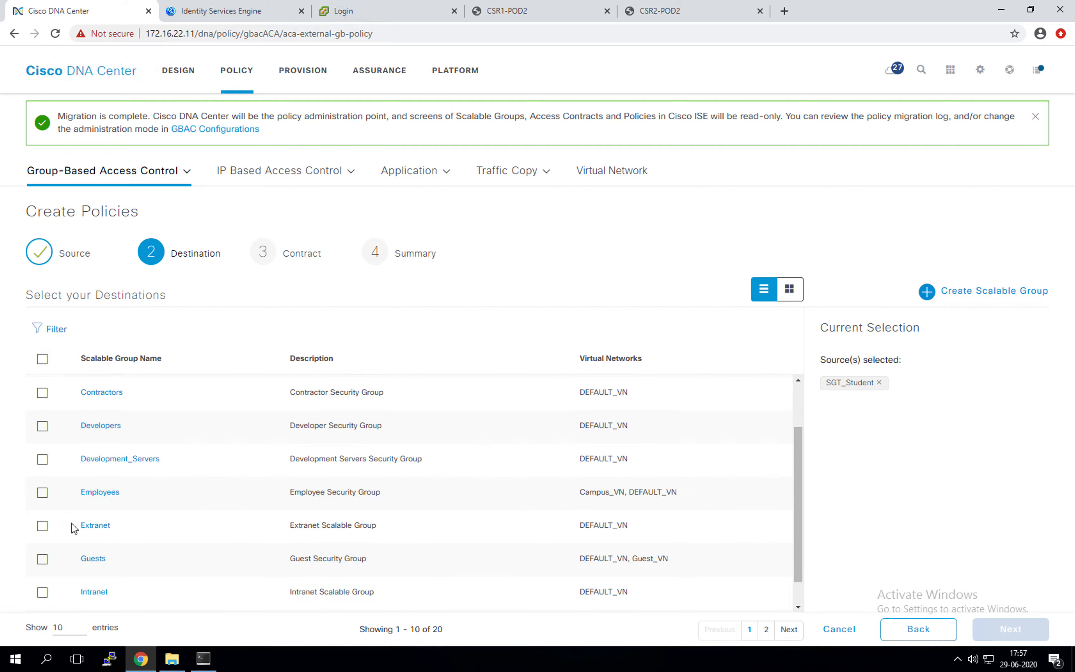
pyautogui.click(43, 494)
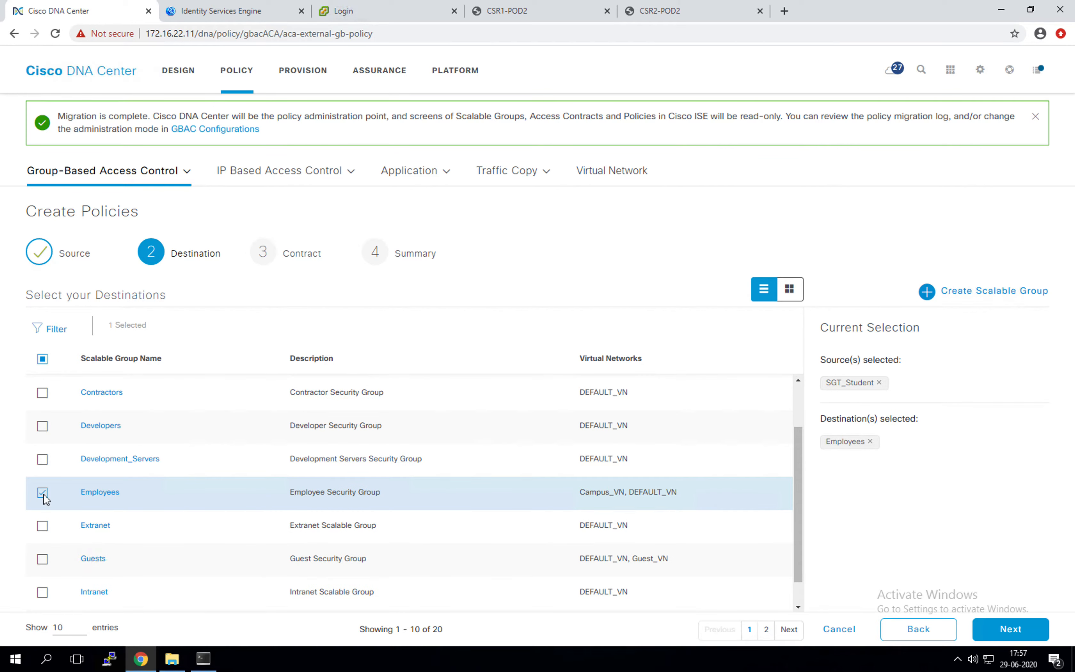
pyautogui.scroll(-1, 69, 521)
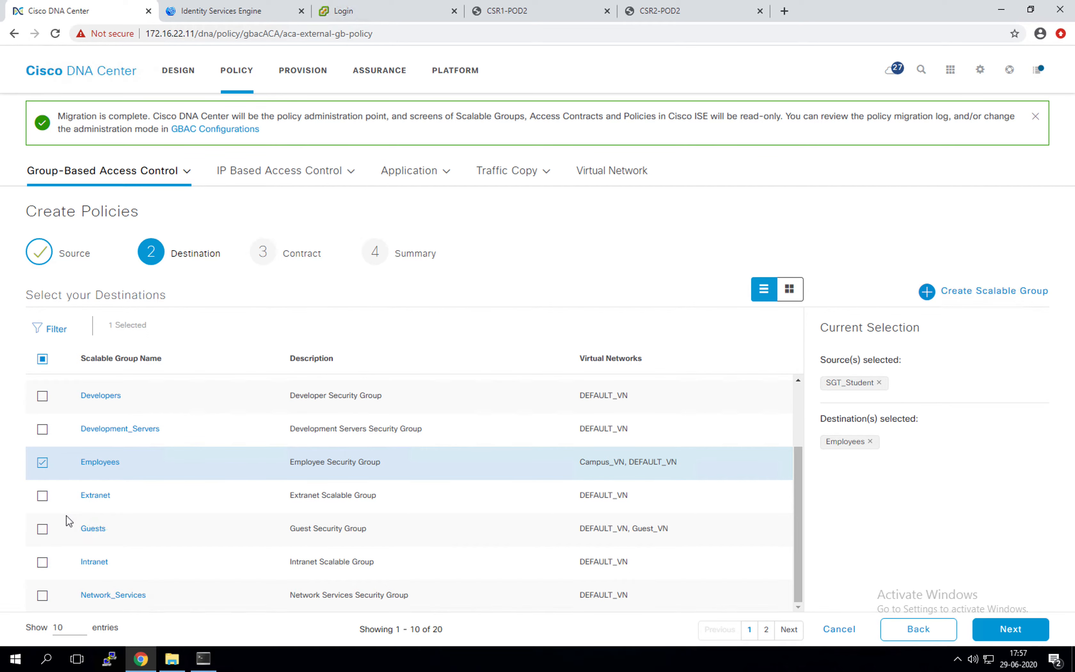
pyautogui.click(67, 626)
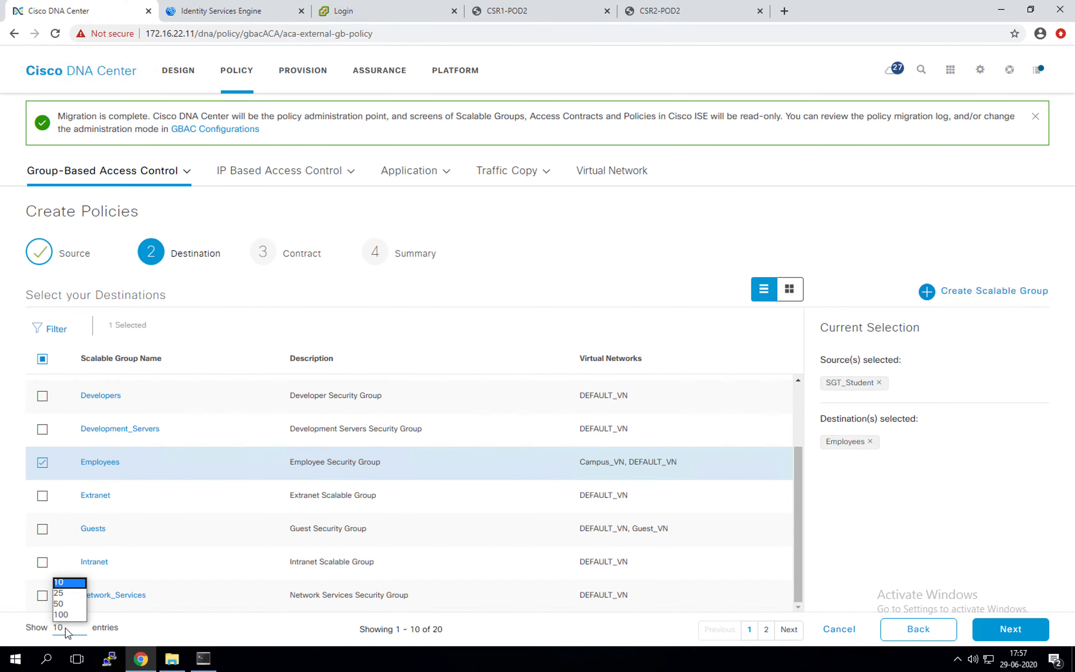
pyautogui.click(62, 594)
pyautogui.scroll(-5, 165, 494)
pyautogui.scroll(2, 163, 502)
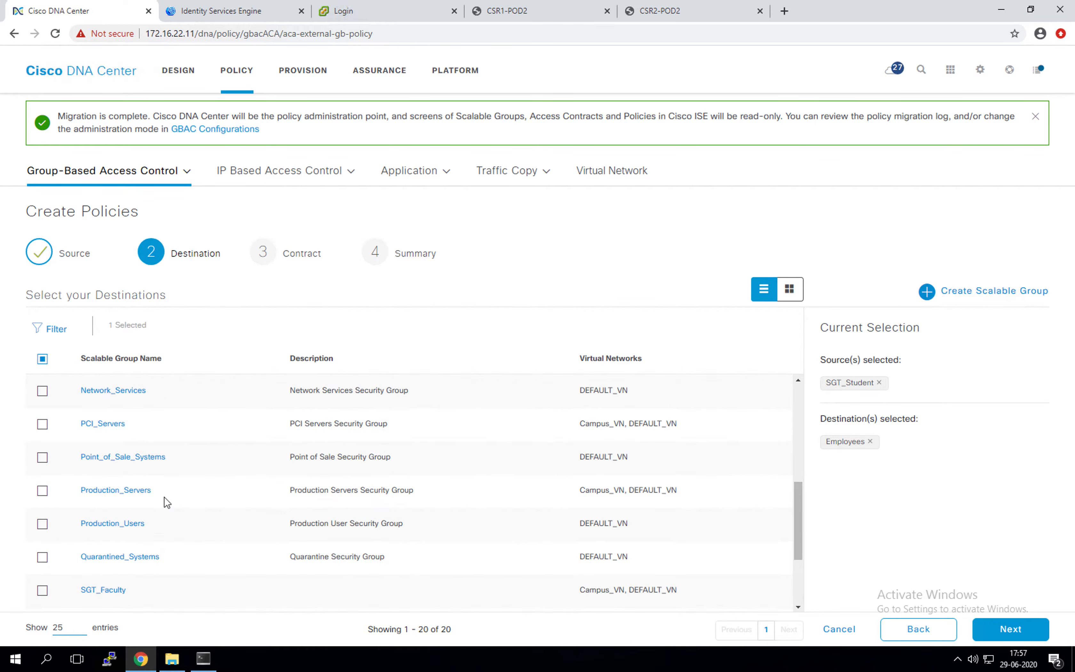
pyautogui.click(42, 425)
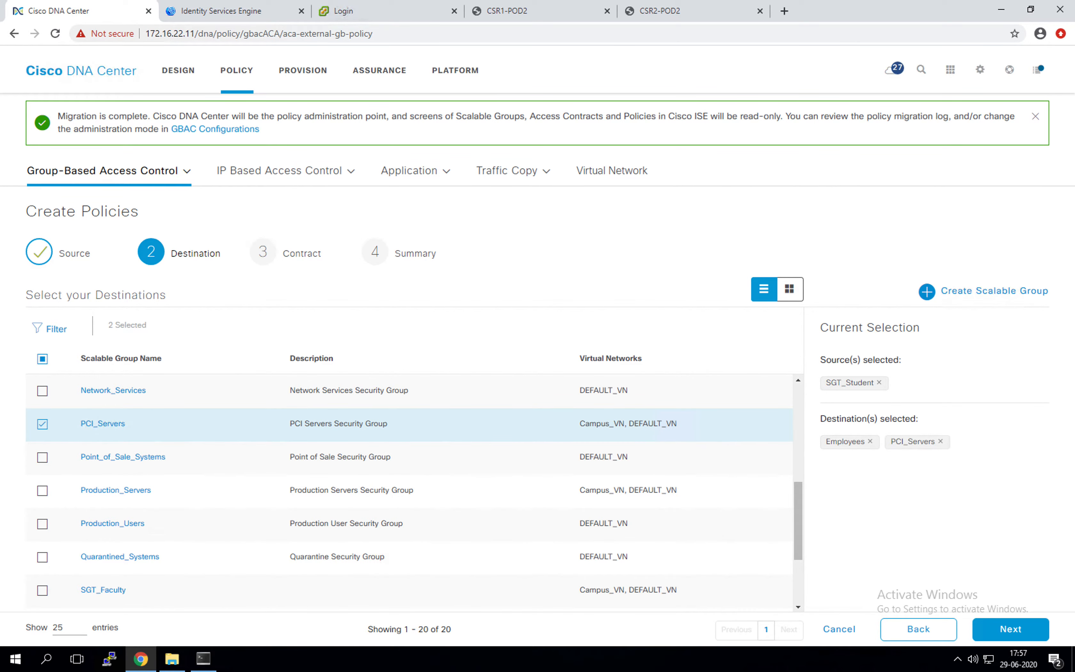
# Step: Apply the Deny IP contract and save the two SGT_Student policies
pyautogui.click(1018, 630)
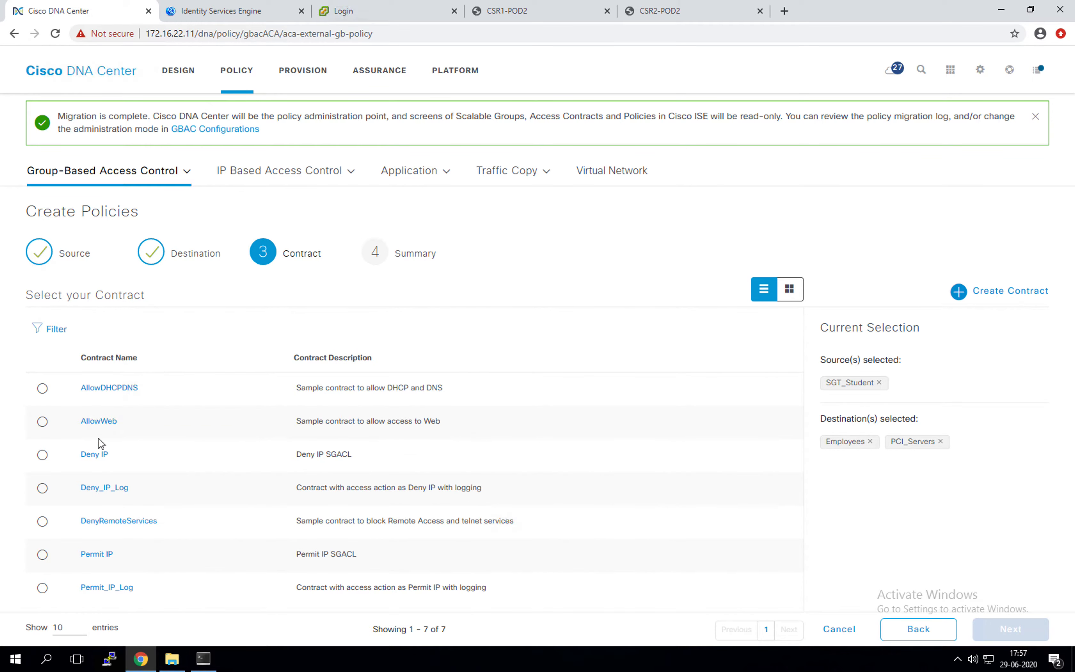
pyautogui.click(42, 454)
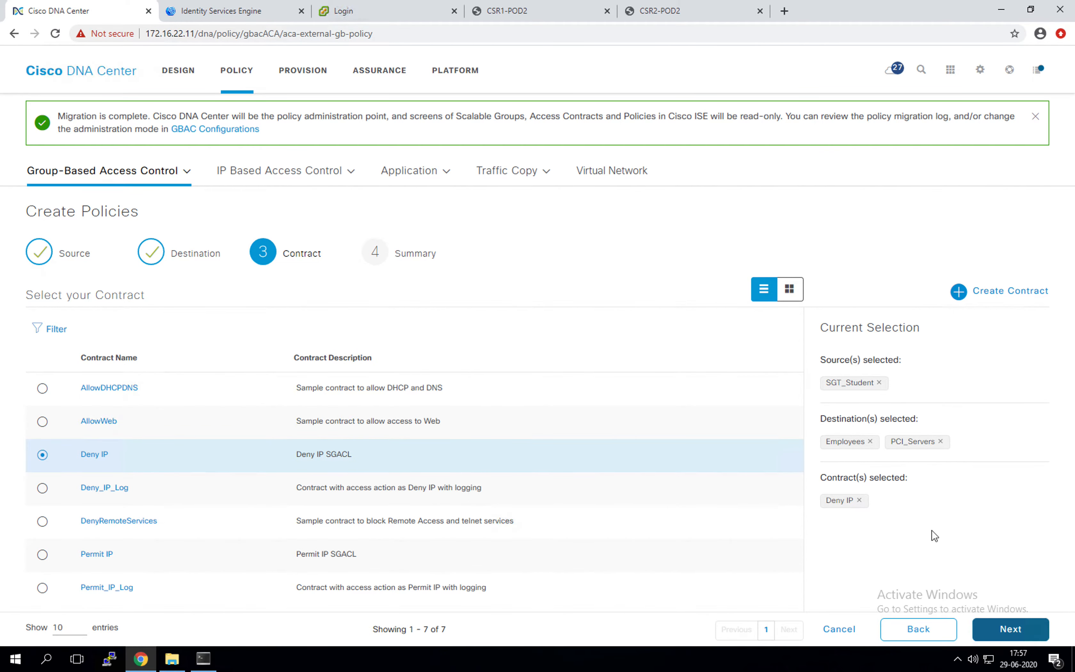
pyautogui.click(1009, 630)
pyautogui.click(1006, 624)
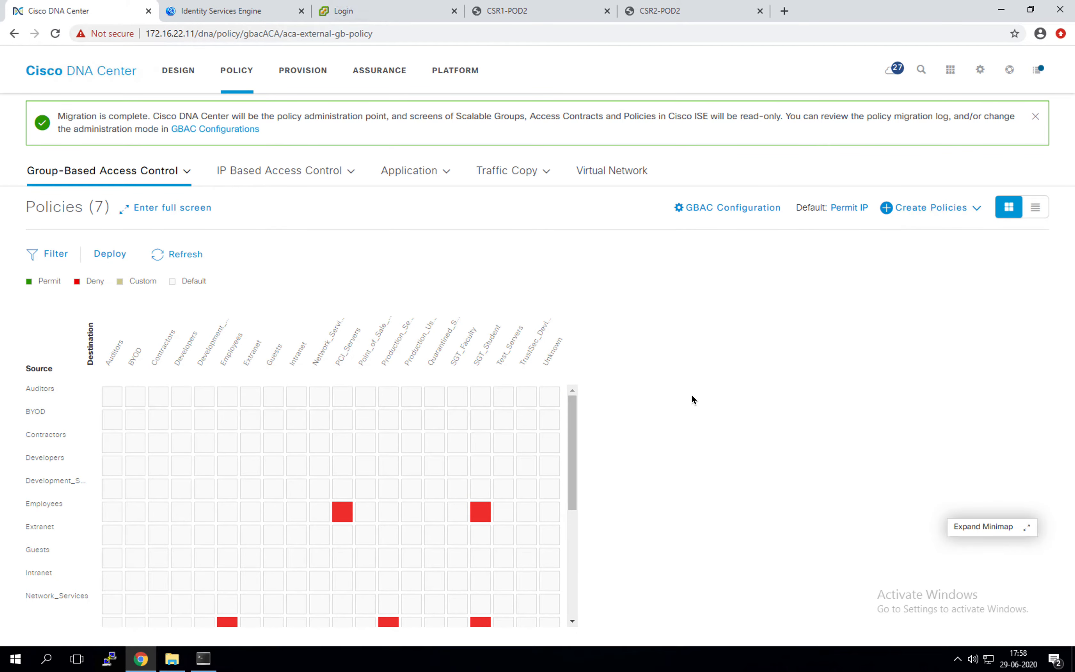
# Step: View the seven-policy matrix full screen, then switch to the OneNote policy notes
pyautogui.moveTo(574, 510); pyautogui.dragTo(578, 606)
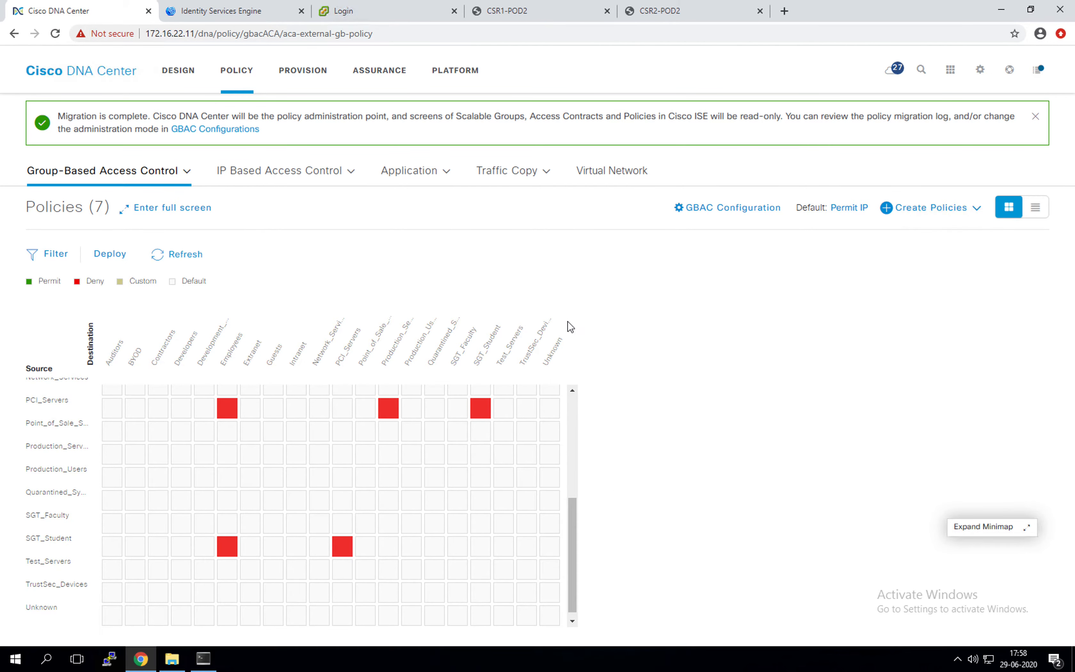
pyautogui.click(161, 209)
pyautogui.moveTo(576, 473); pyautogui.dragTo(574, 446)
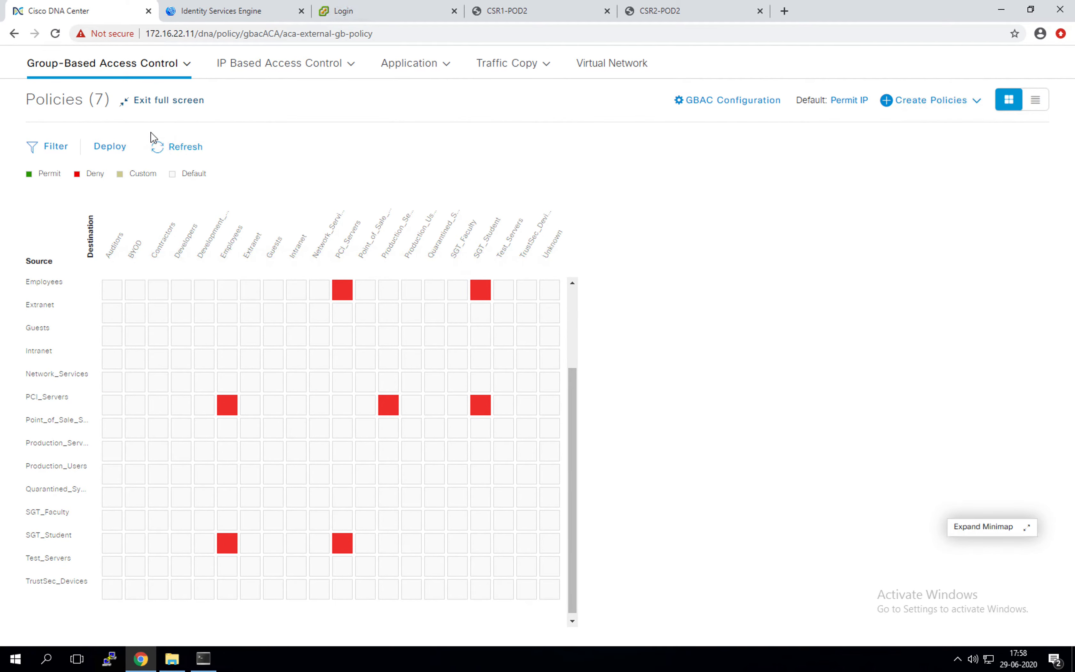
pyautogui.moveTo(1, 297)
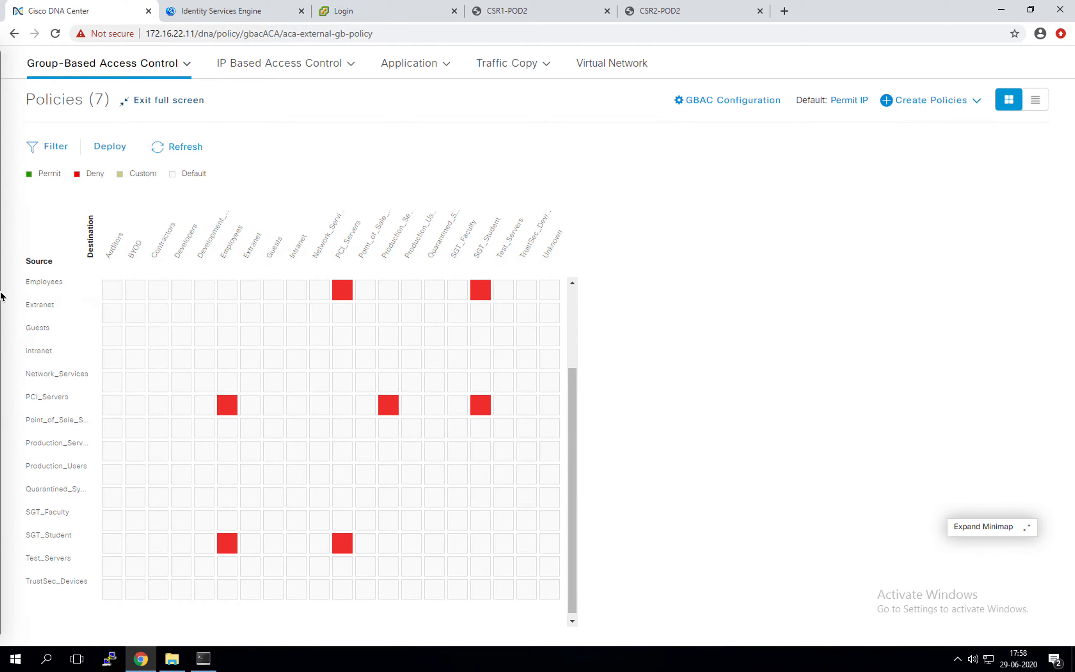
pyautogui.click(26, 342)
pyautogui.scroll(-1, 285, 319)
# Step: Highlight RestrictFaculty in yellow, select SecureAccessOnly, and switch back to the DNA Center desktop
pyautogui.scroll(1, 285, 319)
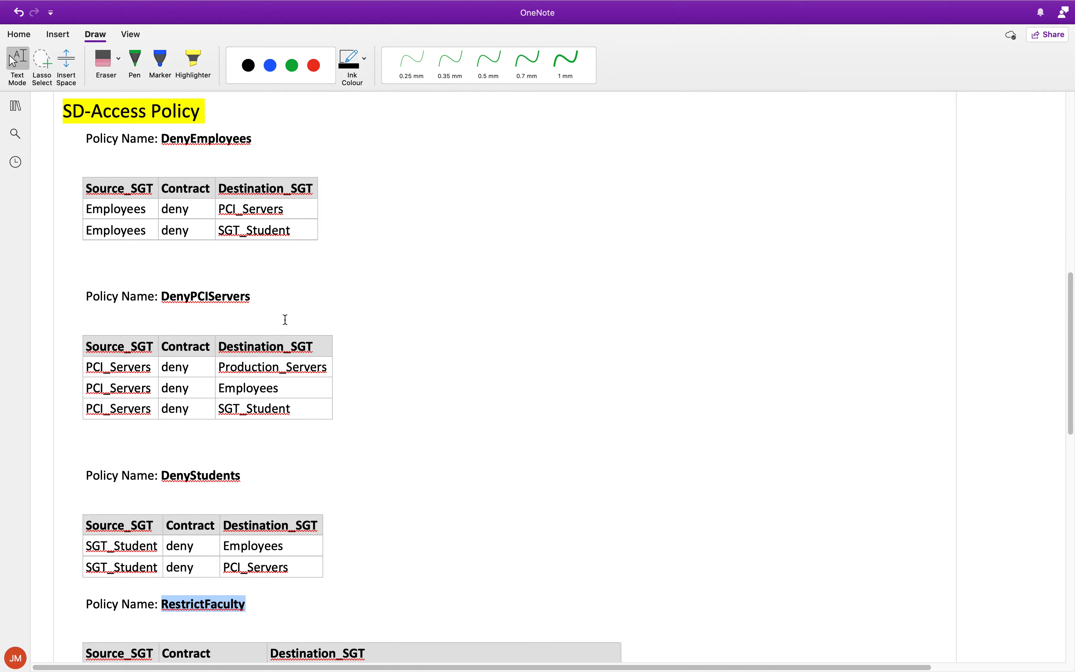
pyautogui.scroll(-10, 285, 320)
pyautogui.click(216, 448)
pyautogui.doubleClick(202, 432)
pyautogui.click(250, 66)
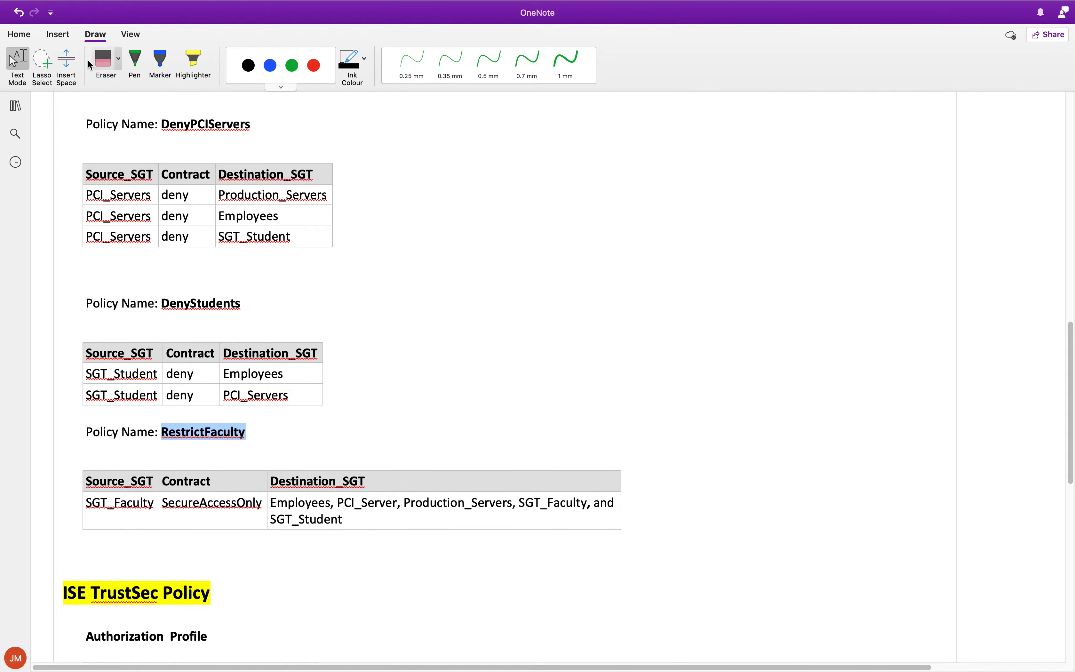
pyautogui.click(18, 35)
pyautogui.click(202, 79)
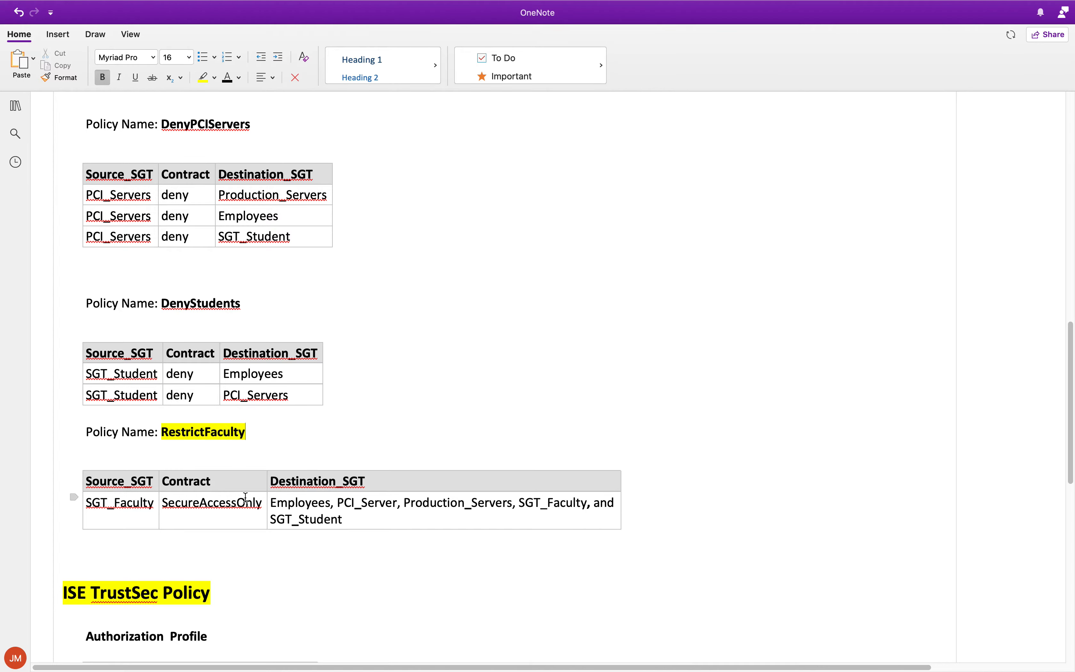
pyautogui.doubleClick(220, 504)
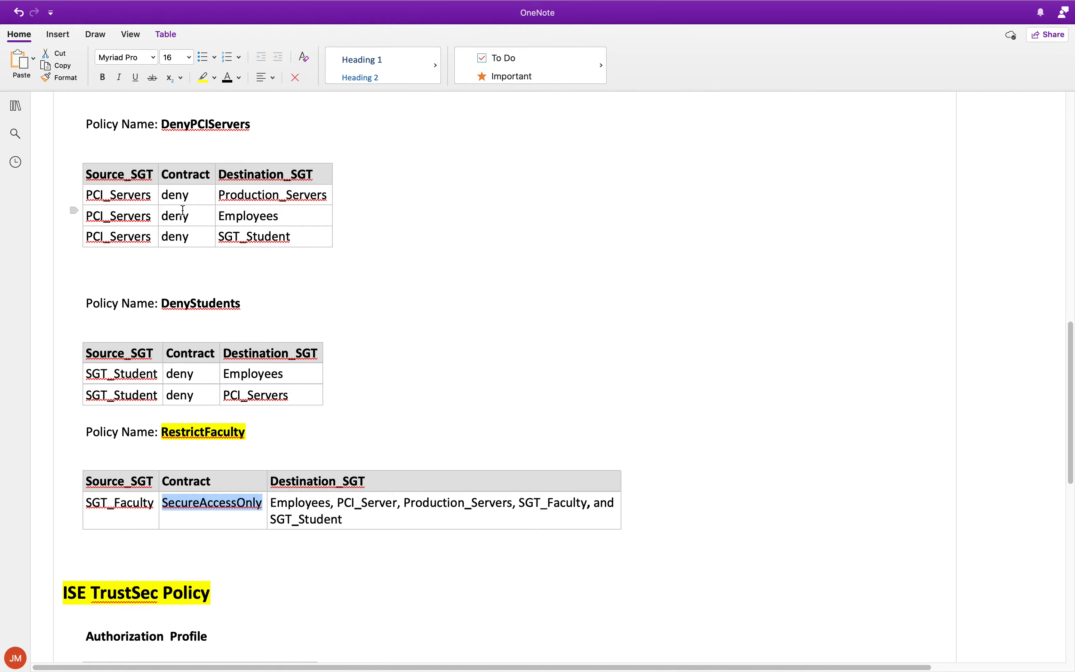
pyautogui.doubleClick(227, 505)
pyautogui.hotkey('ctrl', 'c')
pyautogui.hotkey('ctrl', 'Right')
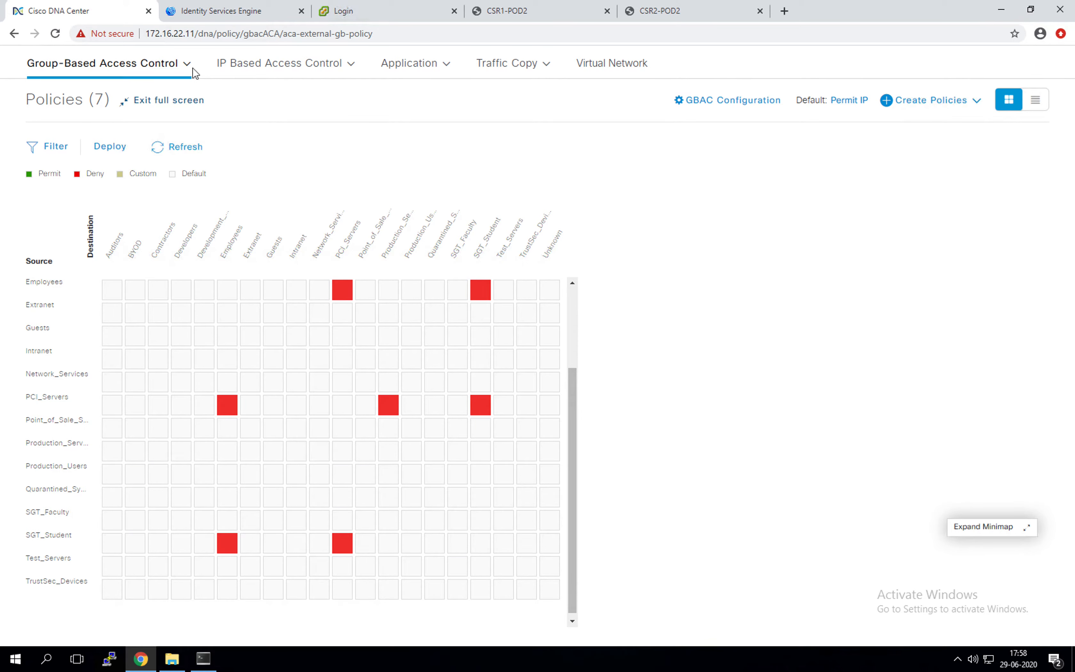
# Step: Bring up the seven existing access contracts and begin creating a new one
pyautogui.moveTo(124, 79)
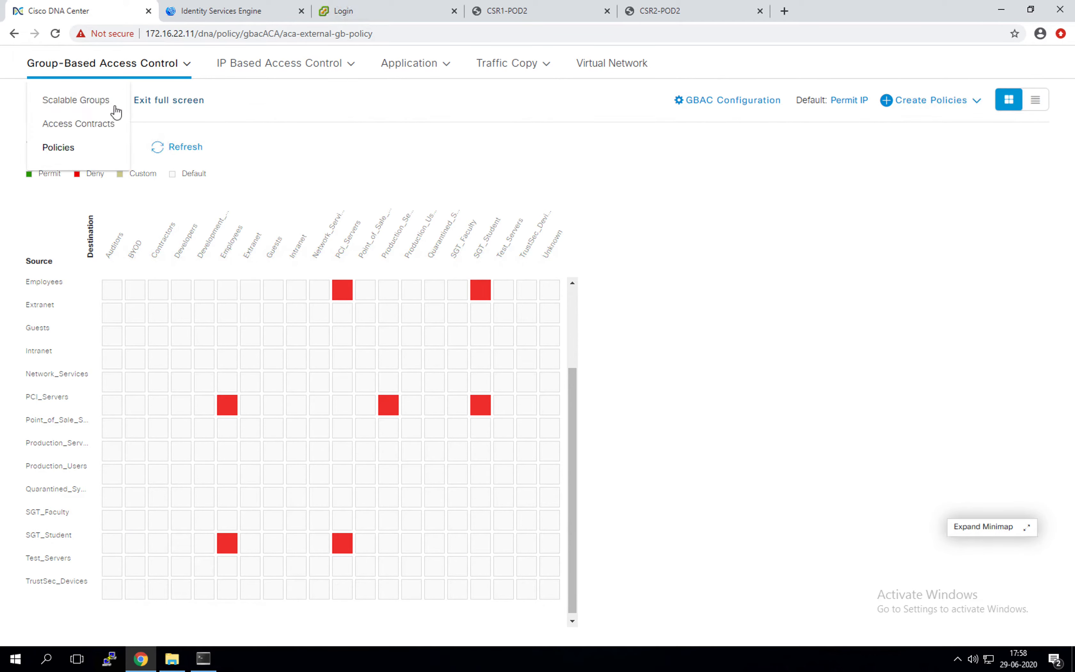
pyautogui.click(108, 121)
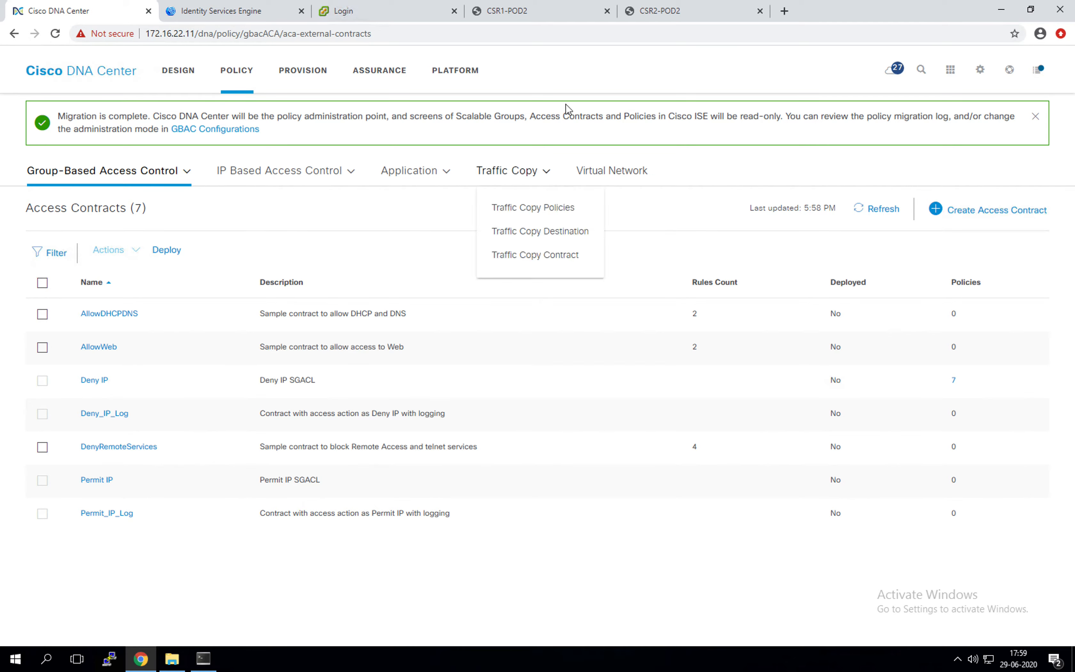
pyautogui.click(955, 217)
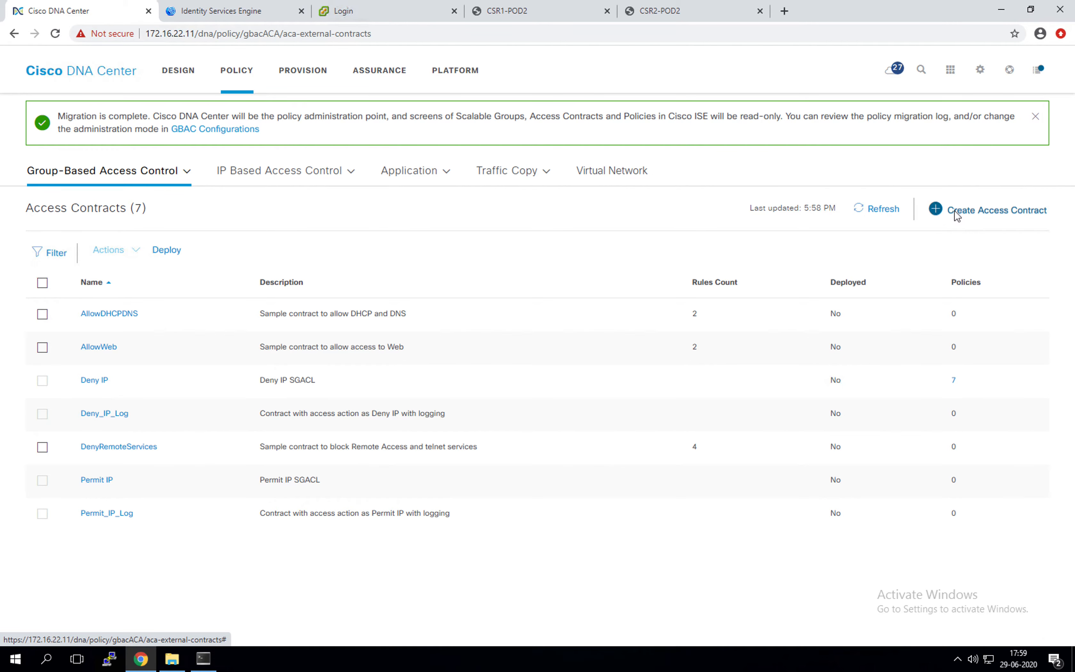
# Step: Name the contract SecureAccessOnly and give its first rule Permit ssh
pyautogui.click(446, 140)
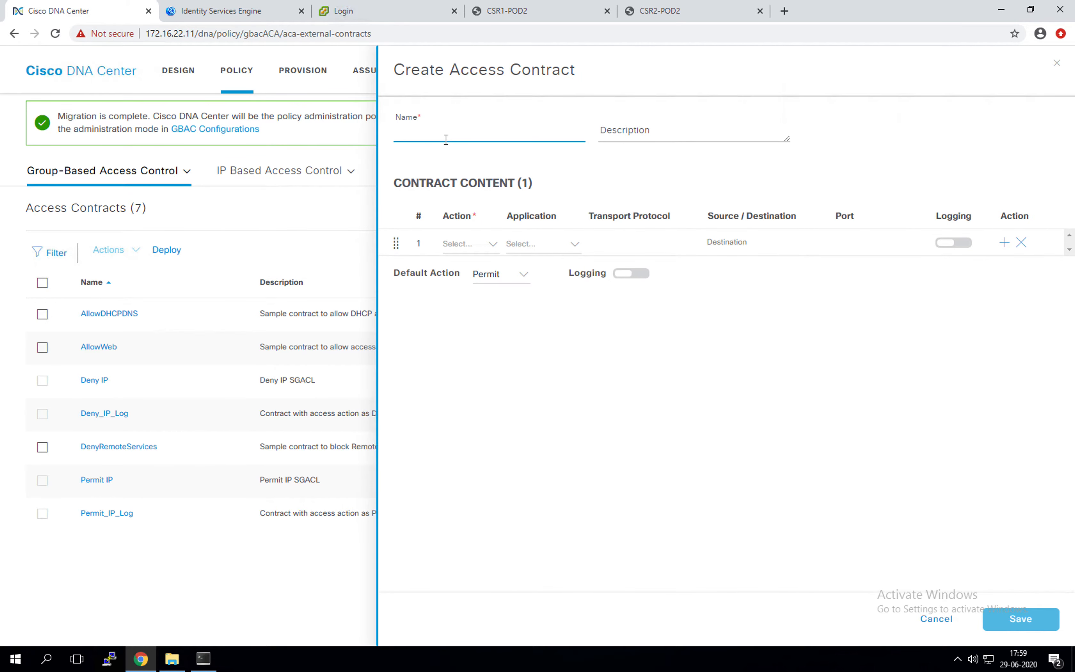
pyautogui.hotkey('ctrl', 'v')
pyautogui.click(496, 245)
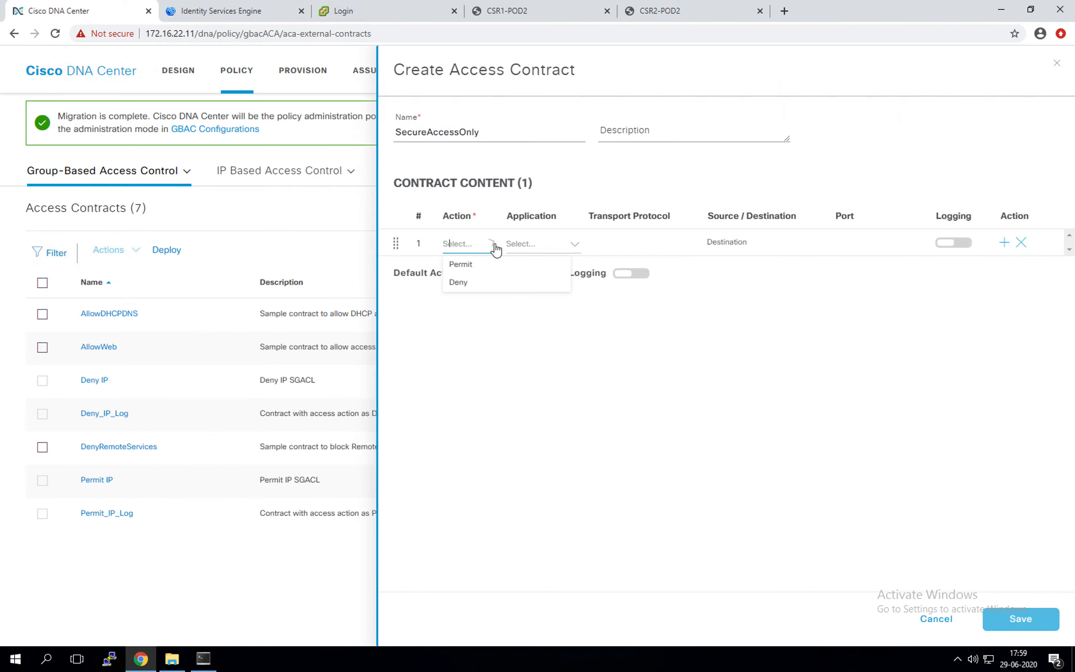
pyautogui.click(462, 265)
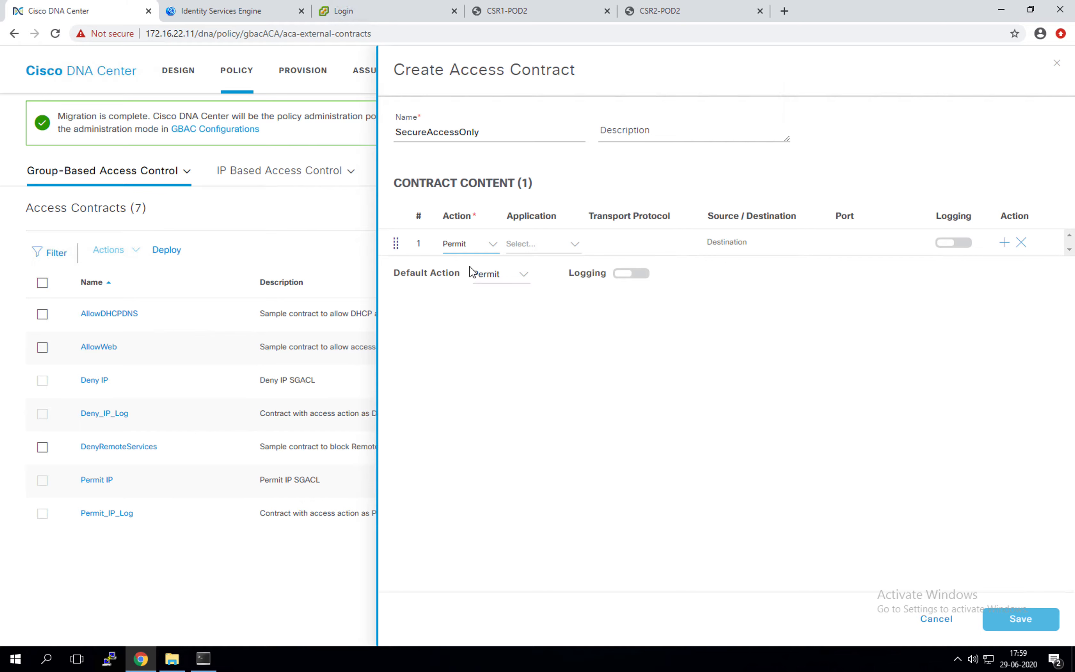
pyautogui.click(541, 243)
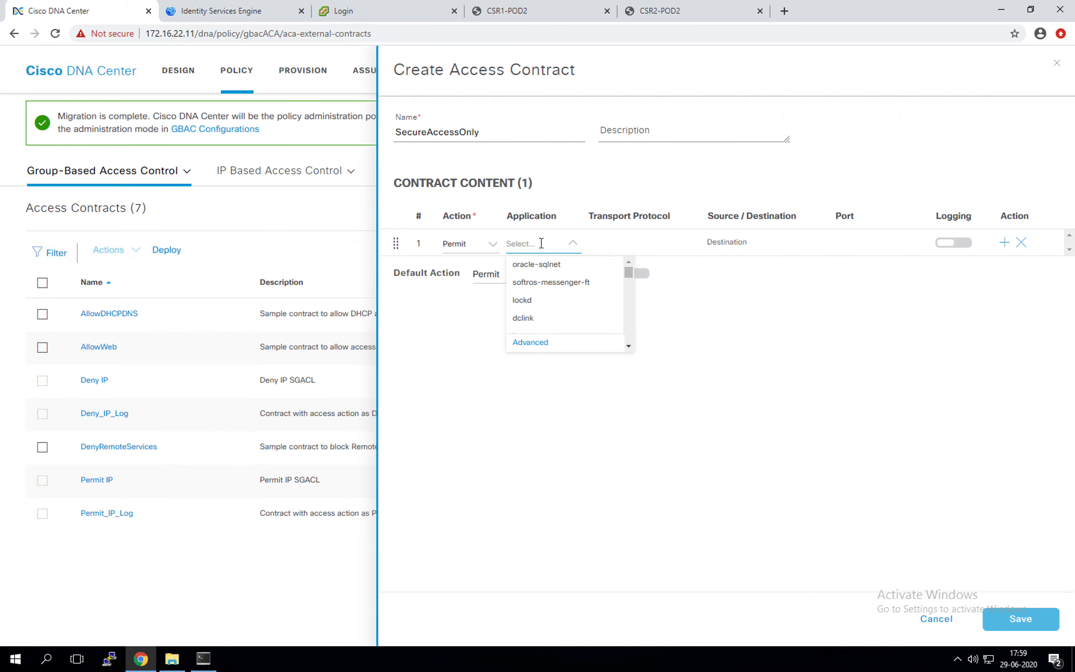
pyautogui.write('ssh')
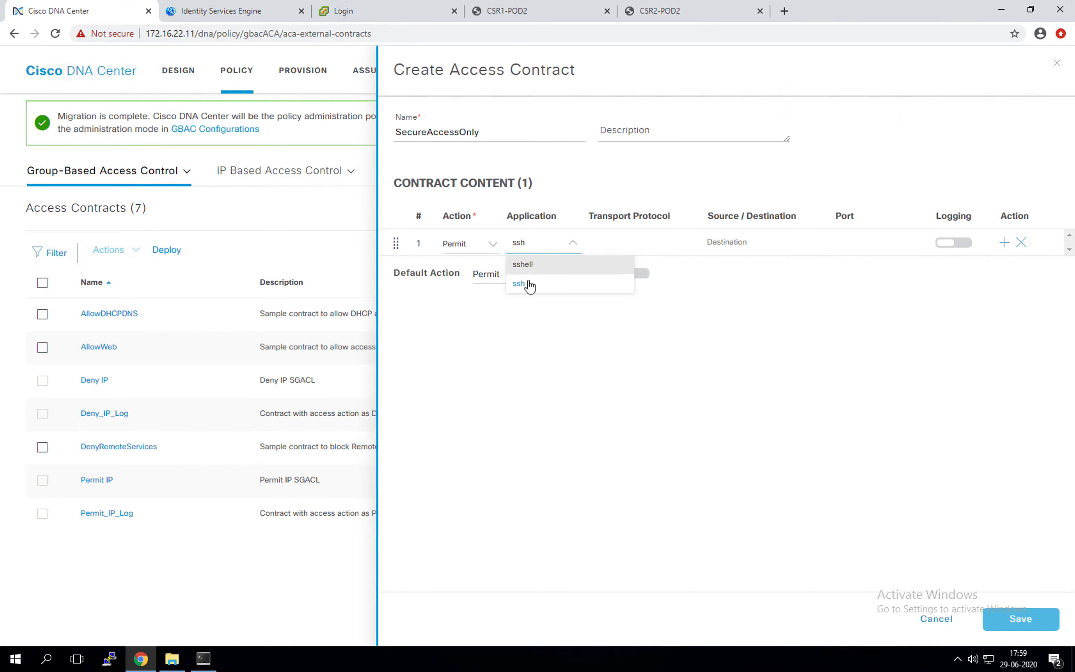
pyautogui.click(530, 285)
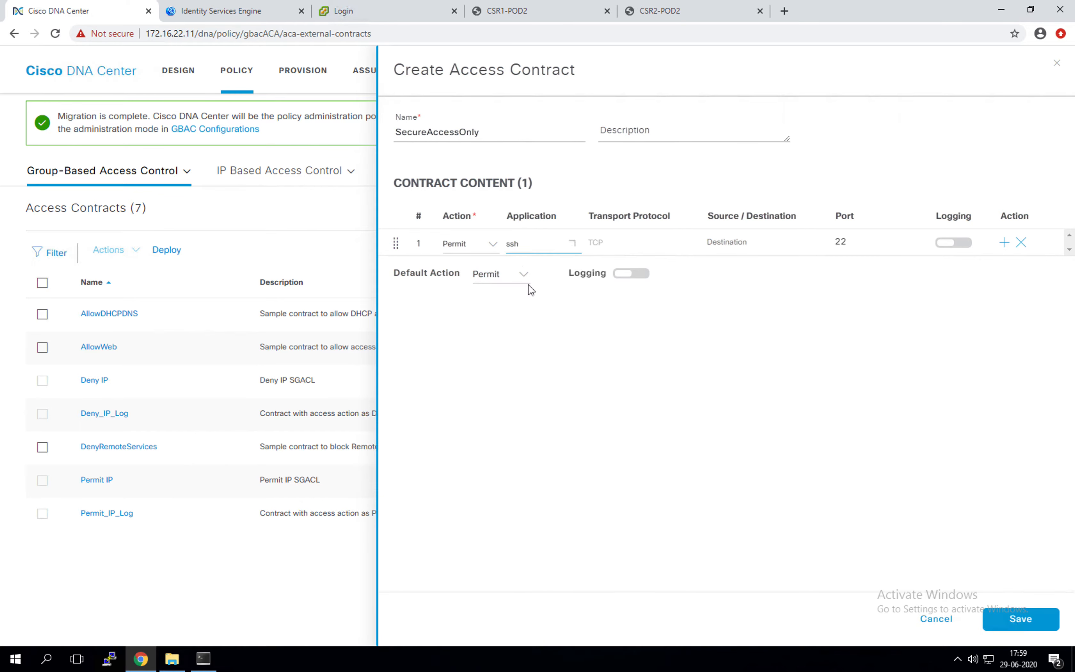
pyautogui.click(612, 245)
pyautogui.click(611, 244)
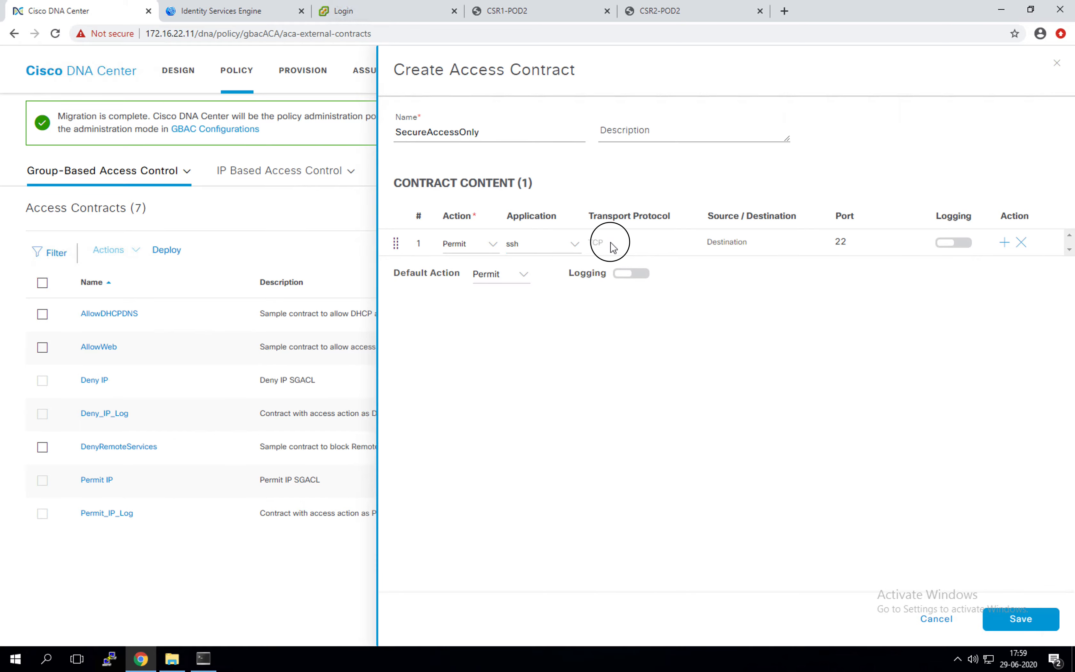
pyautogui.click(574, 245)
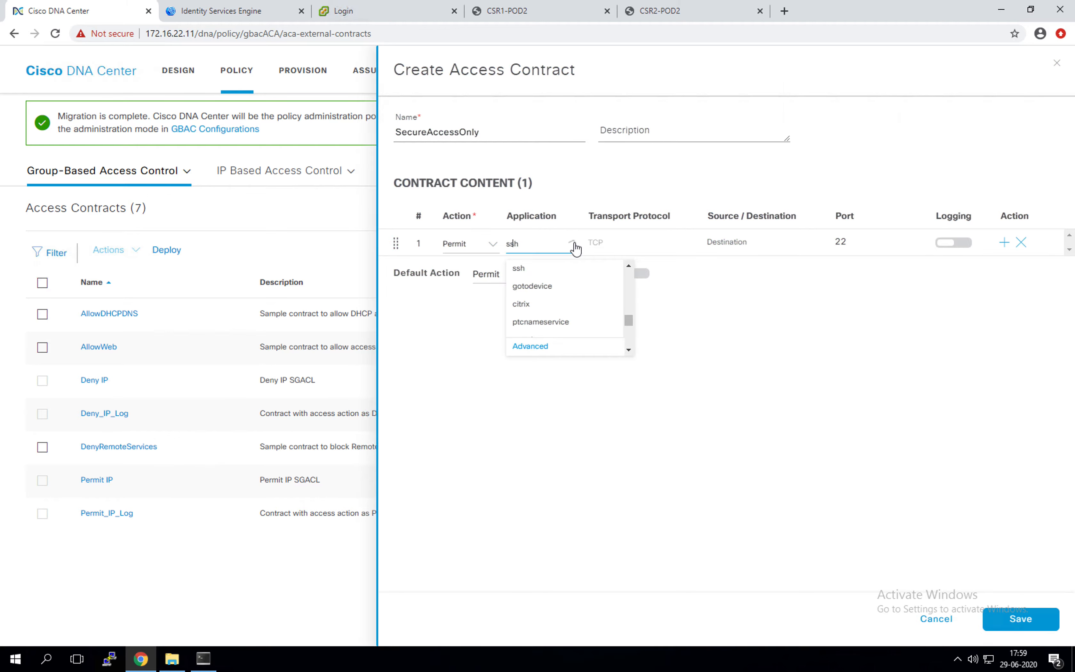
pyautogui.click(472, 381)
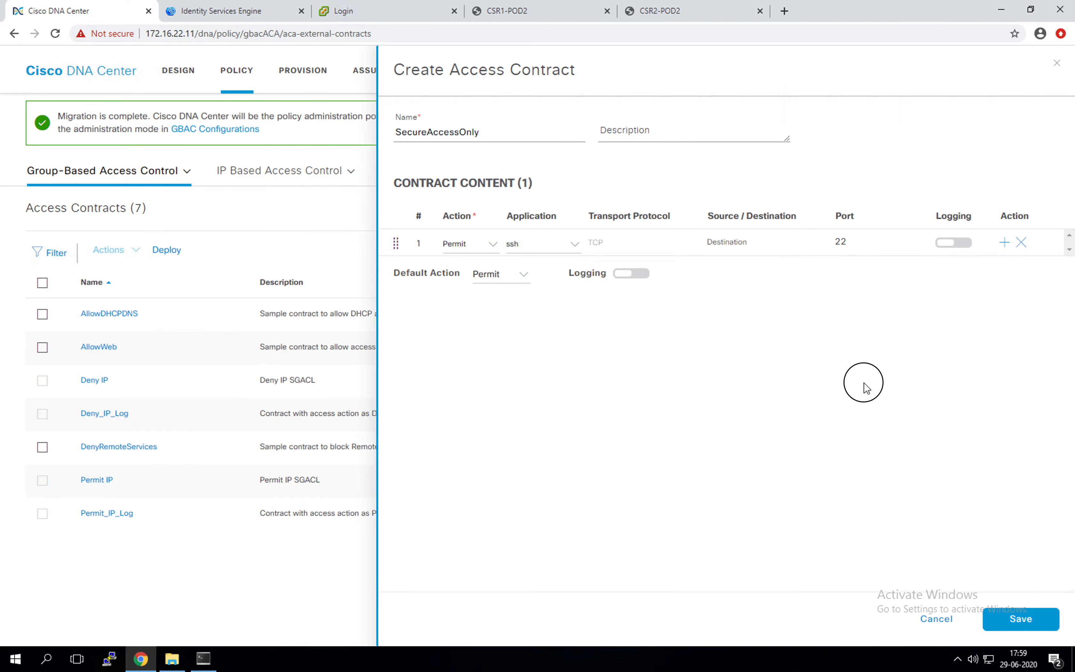
# Step: Add a second Permit https rule, set the default action to Deny, and save
pyautogui.click(1005, 244)
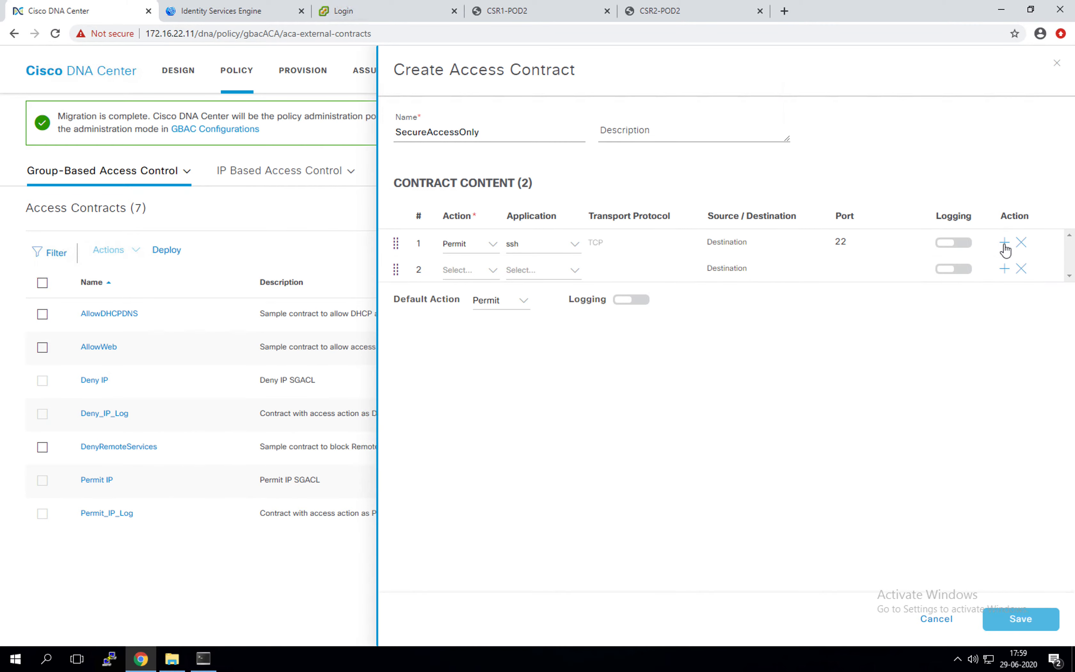
pyautogui.click(496, 277)
pyautogui.click(485, 291)
pyautogui.click(535, 266)
pyautogui.write('htt')
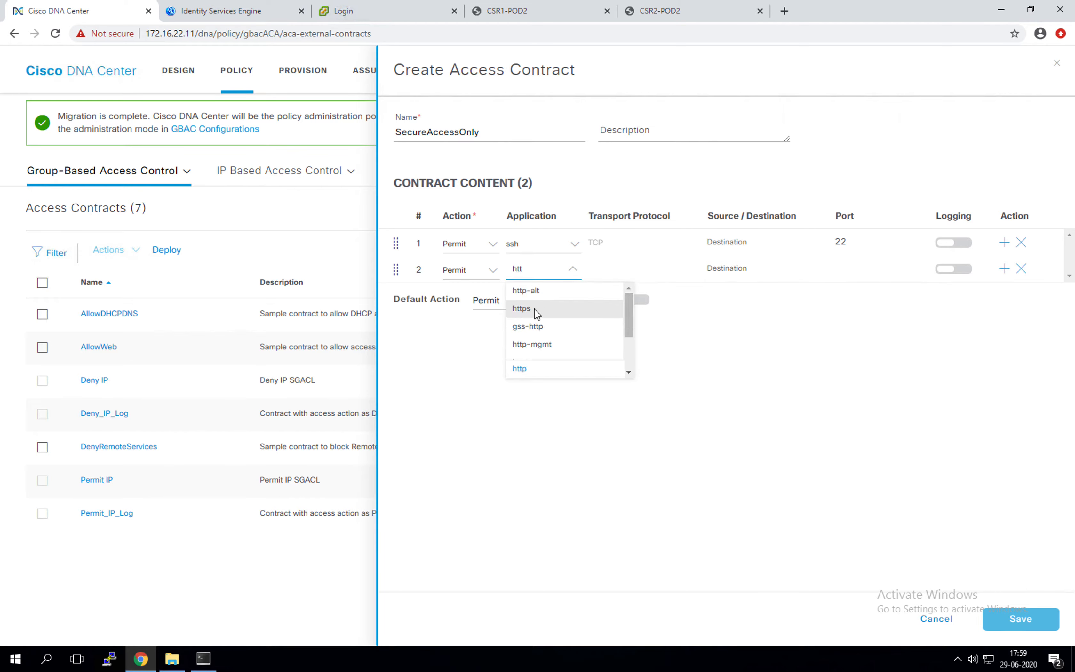
pyautogui.click(522, 309)
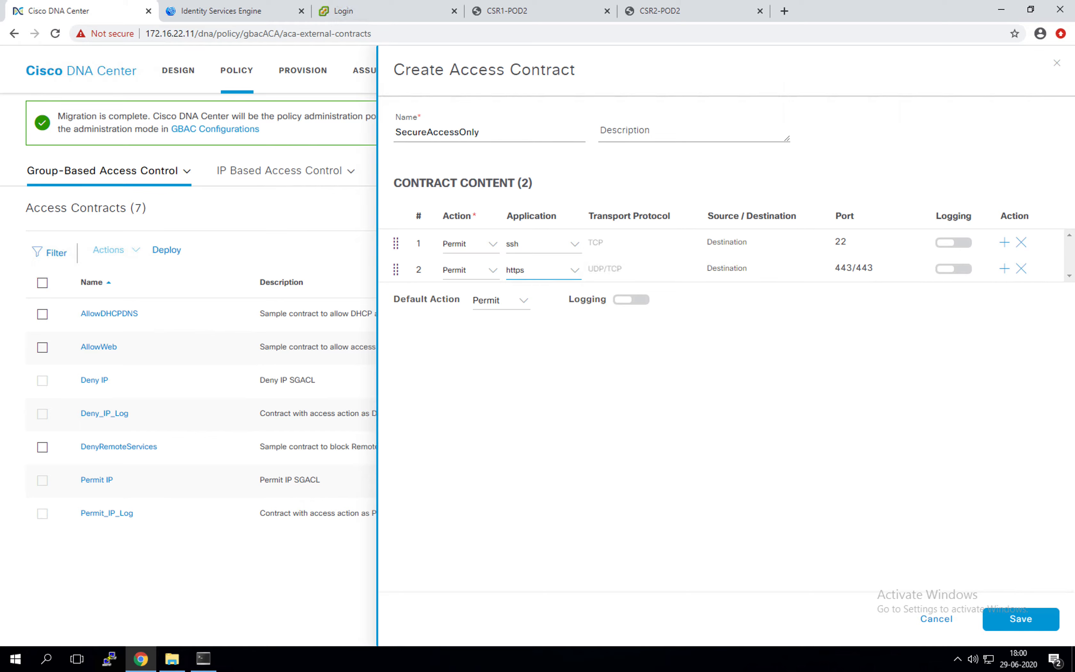
pyautogui.click(518, 302)
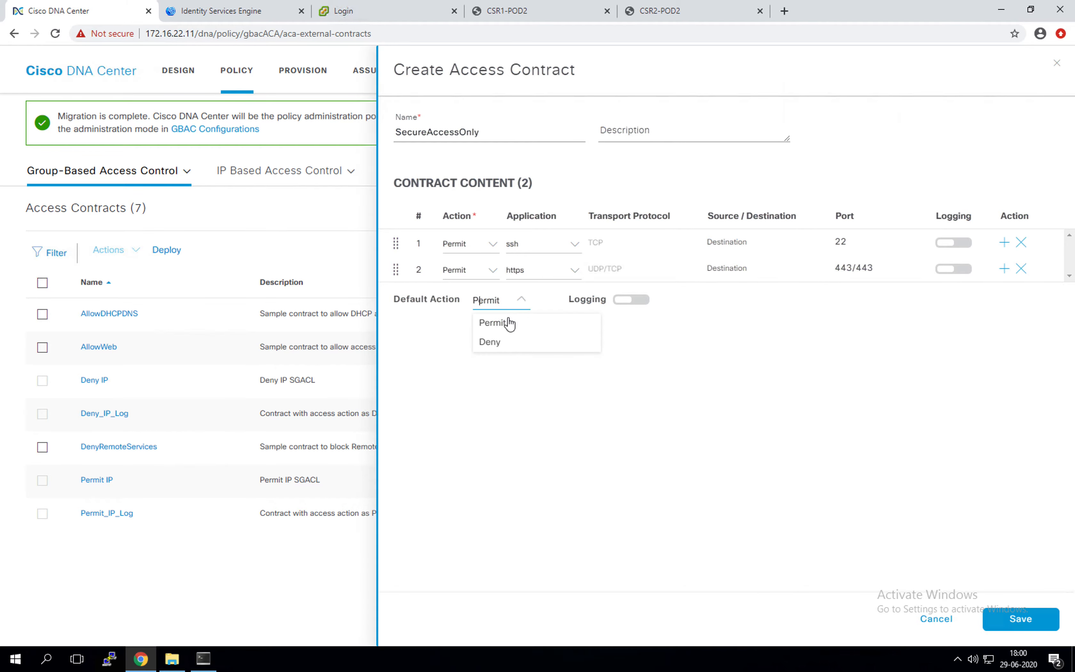
pyautogui.click(500, 343)
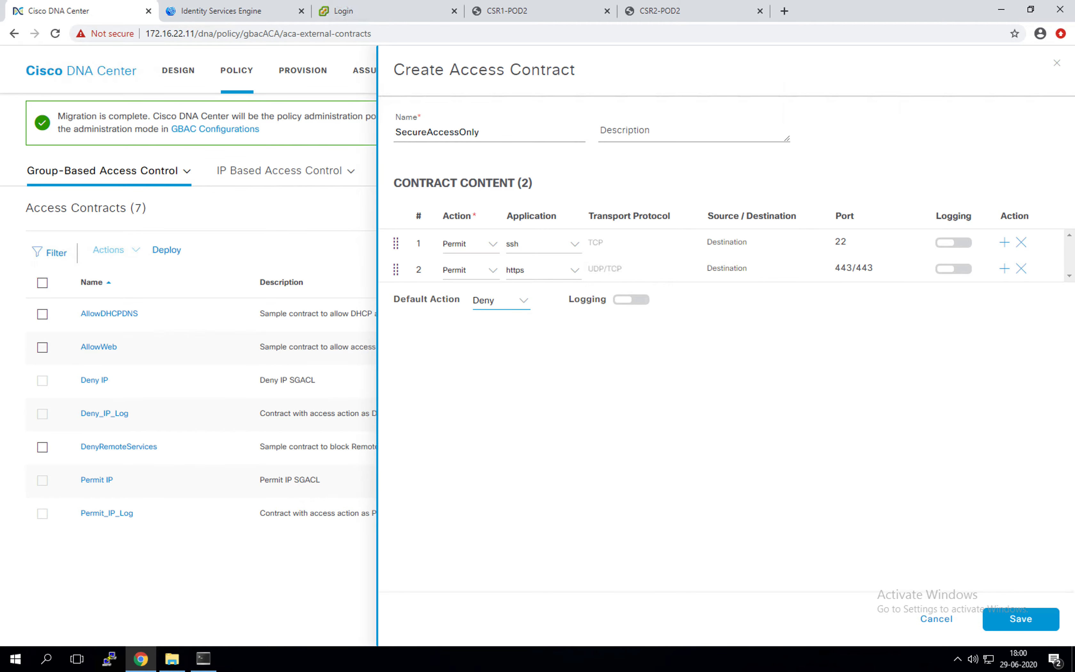
pyautogui.click(1018, 618)
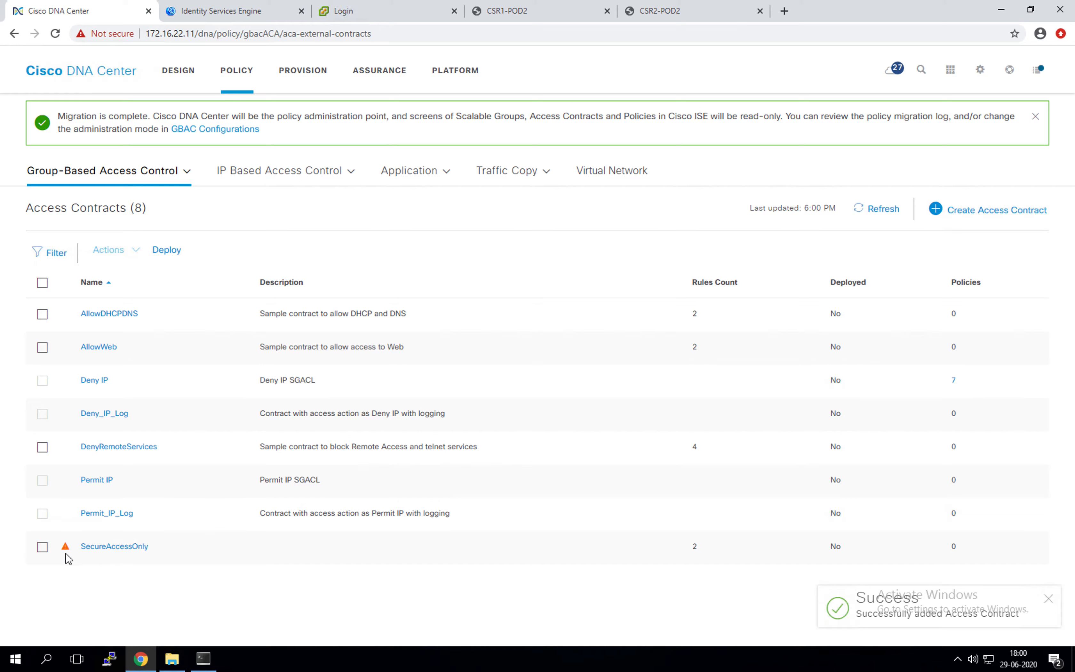
# Step: Refresh the contract list, then go to the Policies matrix and open Create Policies
pyautogui.moveTo(70, 550)
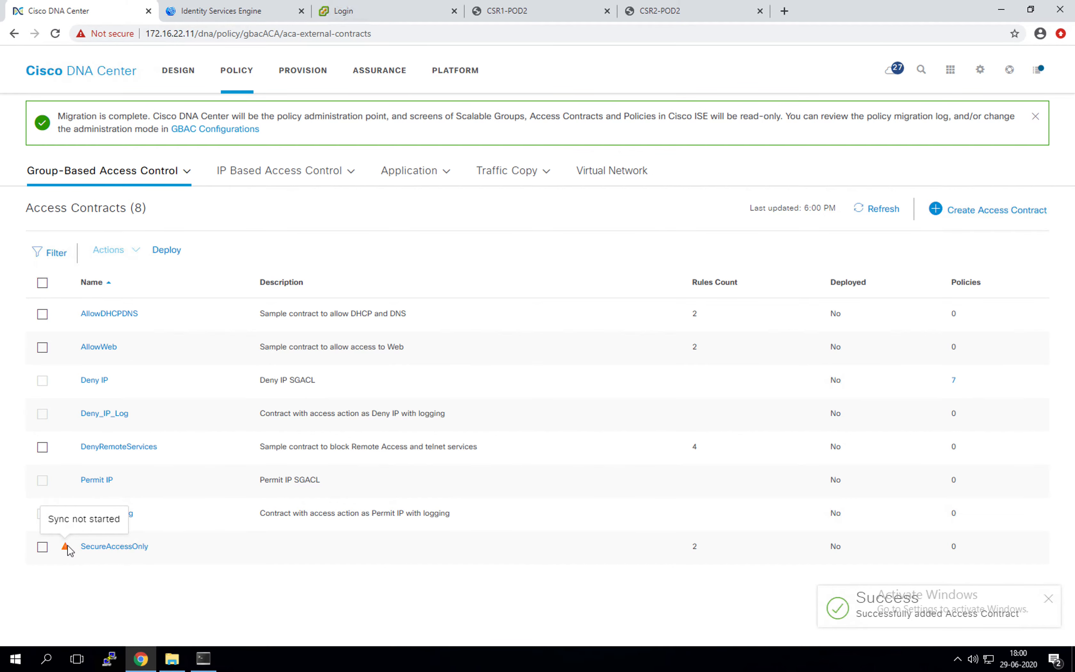
pyautogui.click(880, 217)
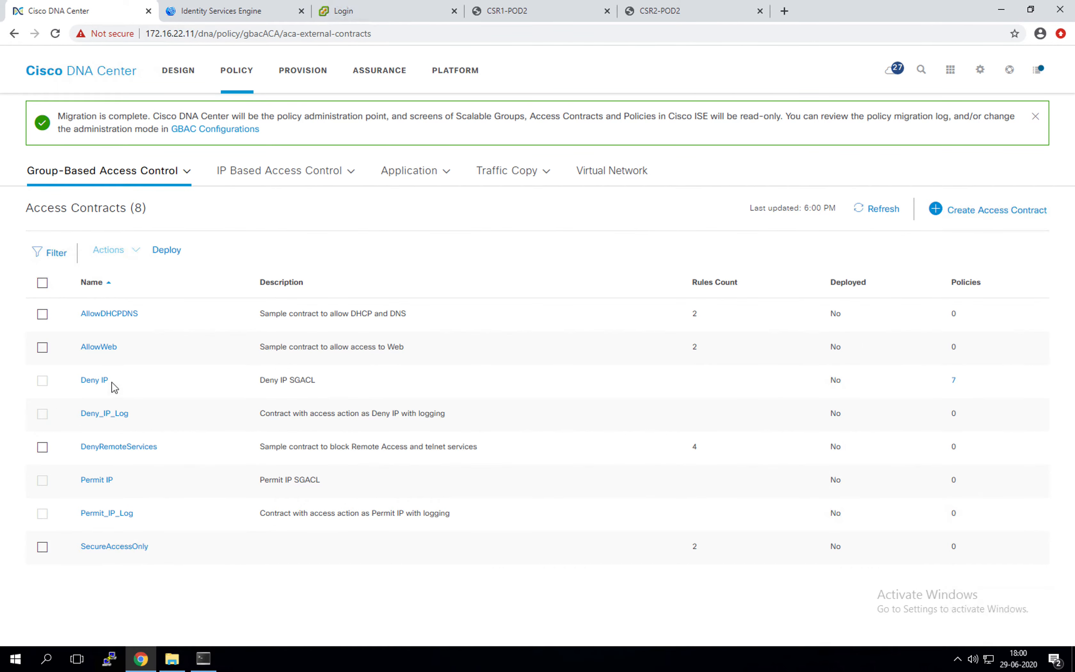
pyautogui.moveTo(137, 173)
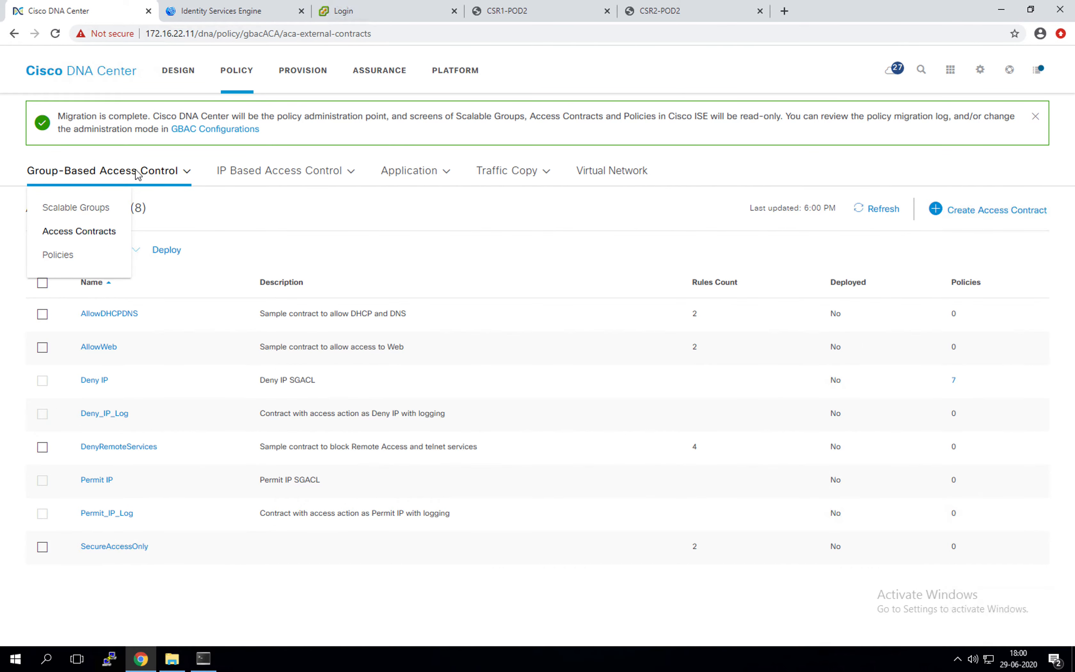
pyautogui.click(89, 256)
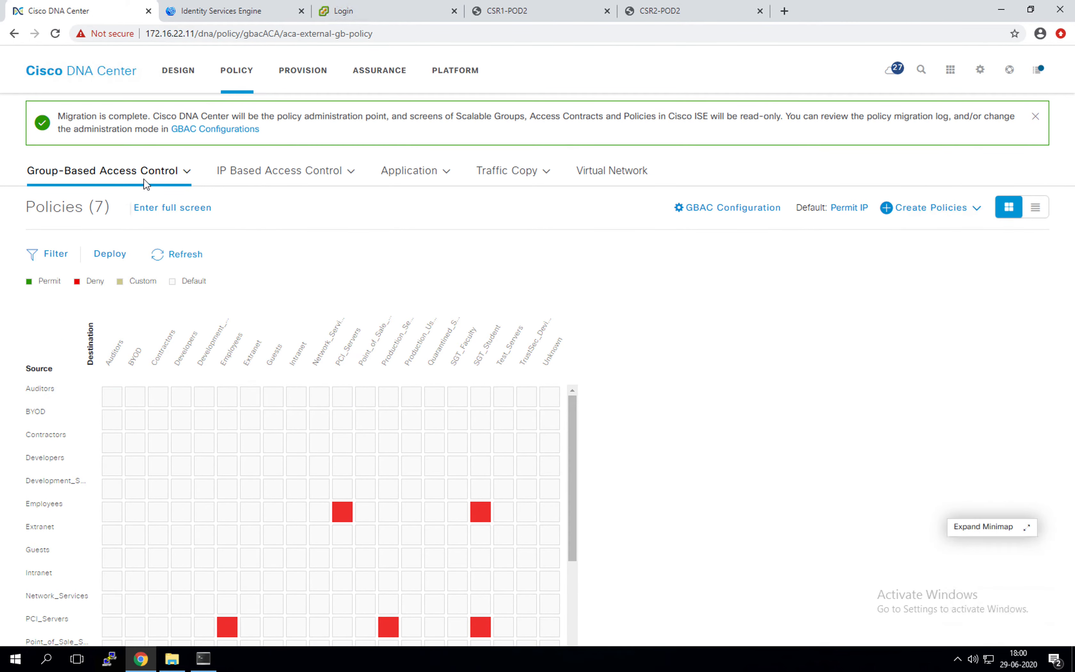
pyautogui.moveTo(144, 178)
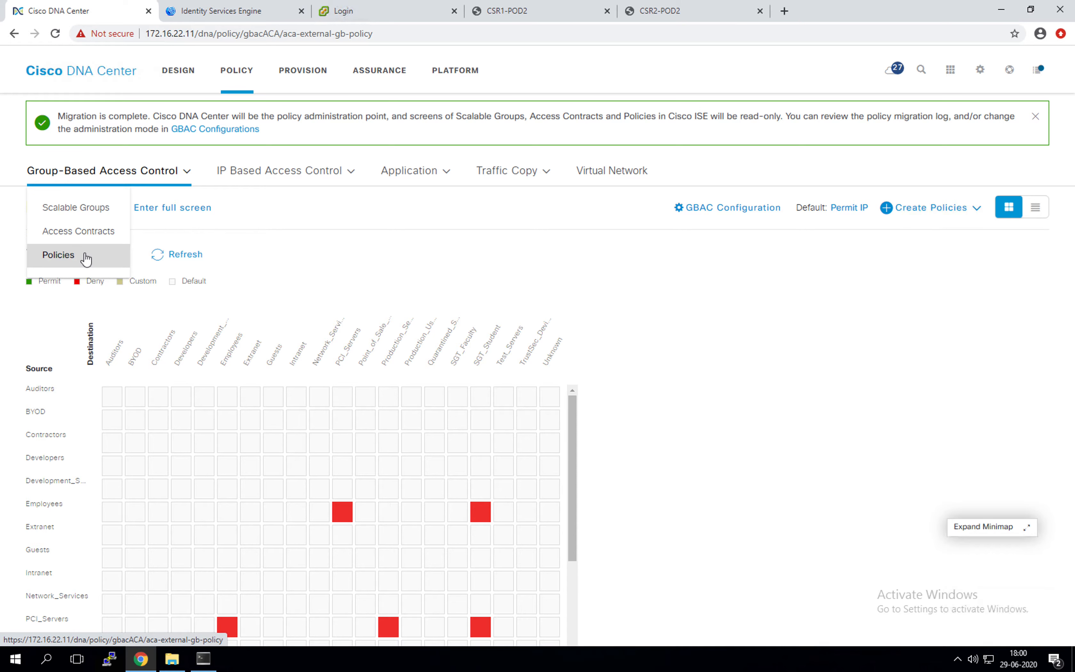
pyautogui.click(955, 209)
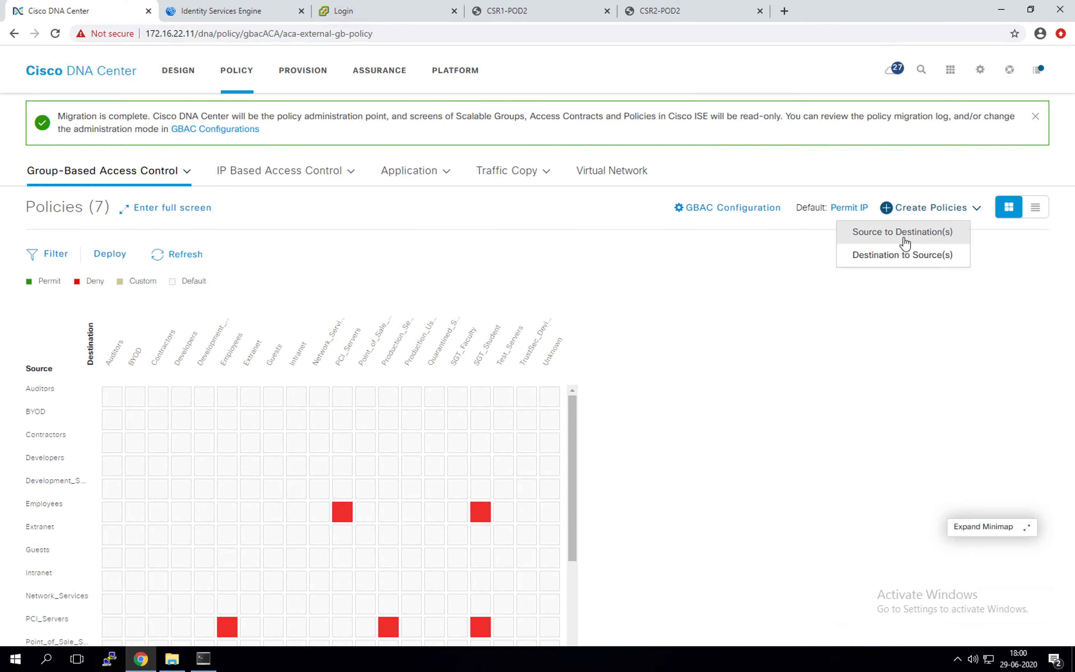
# Step: Start a Source to Destination(s) policy and restore the browser window to a smaller size
pyautogui.click(905, 239)
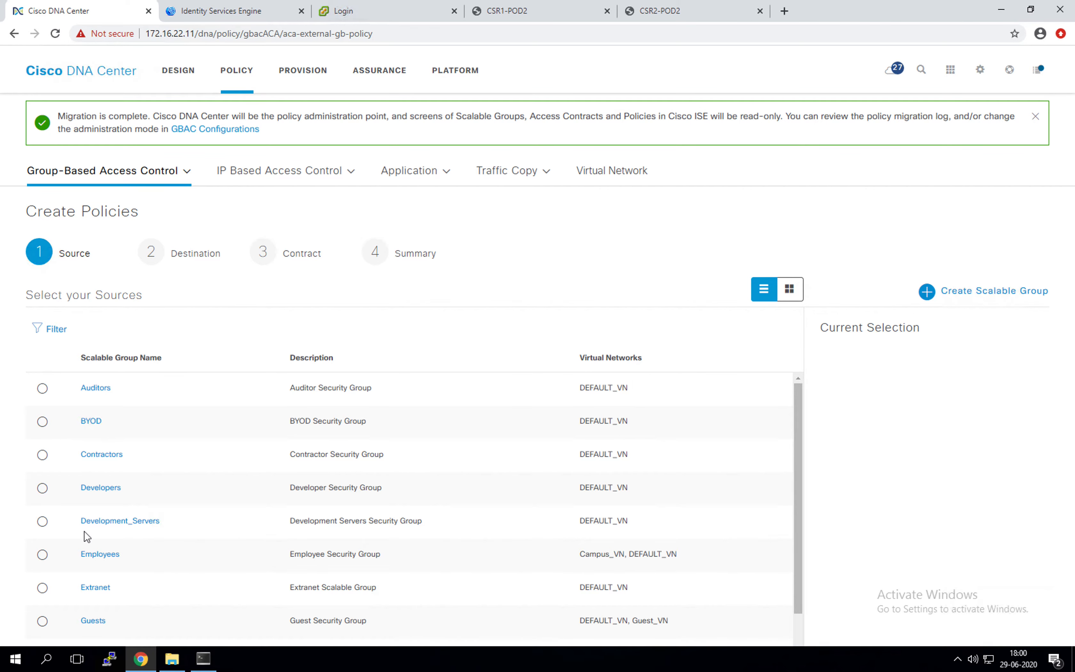
pyautogui.scroll(-1, 86, 530)
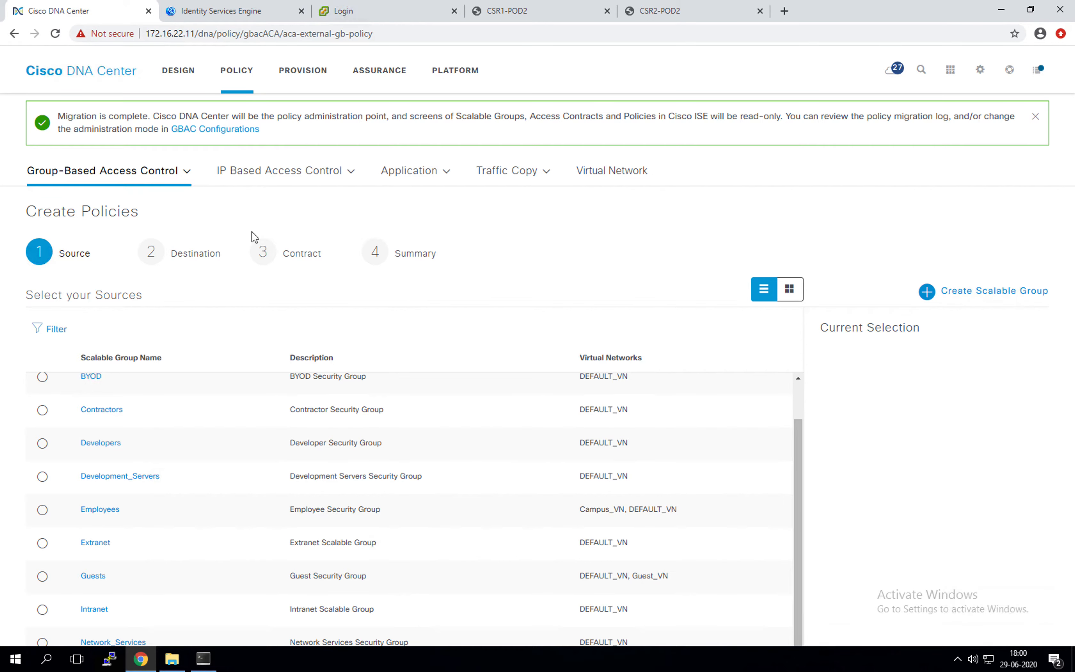
pyautogui.click(711, 667)
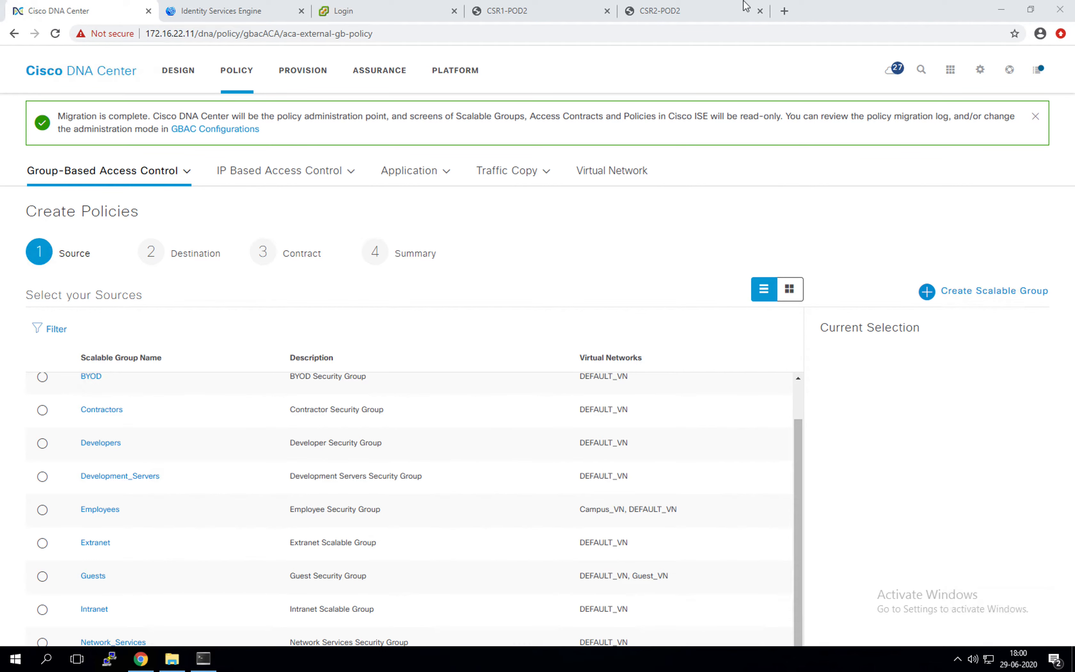
pyautogui.click(1029, 11)
pyautogui.moveTo(873, 14)
pyautogui.mouseDown()
pyautogui.moveTo(838, 35)
pyautogui.moveTo(871, 20)
pyautogui.mouseUp()
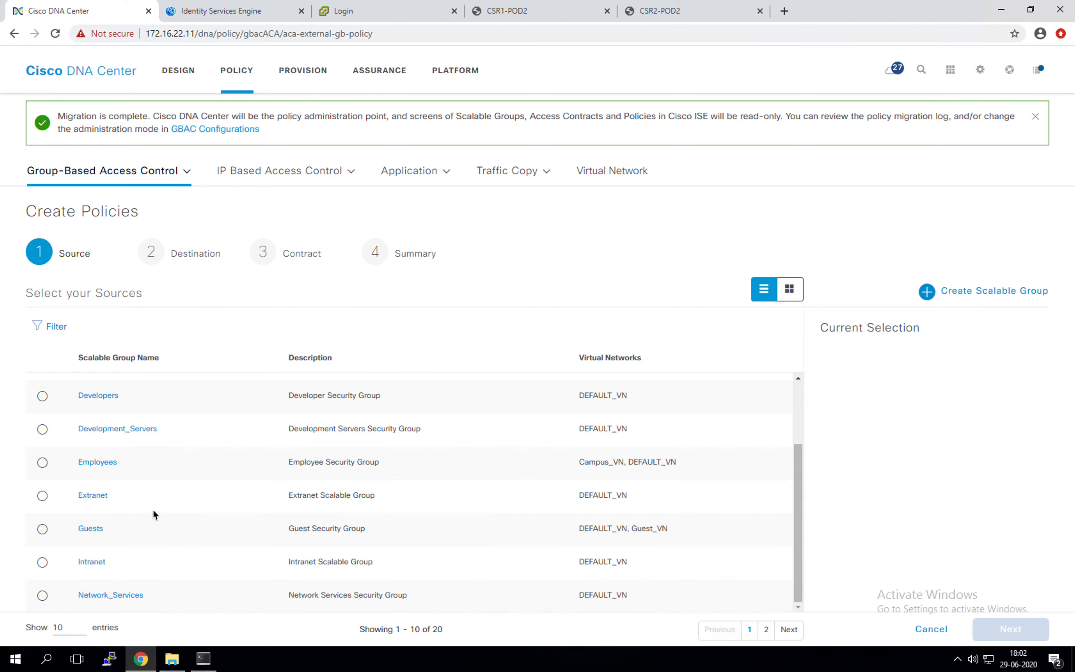
# Step: Show 50 entries per page, pick SGT_Faculty as the source, and continue
pyautogui.click(71, 632)
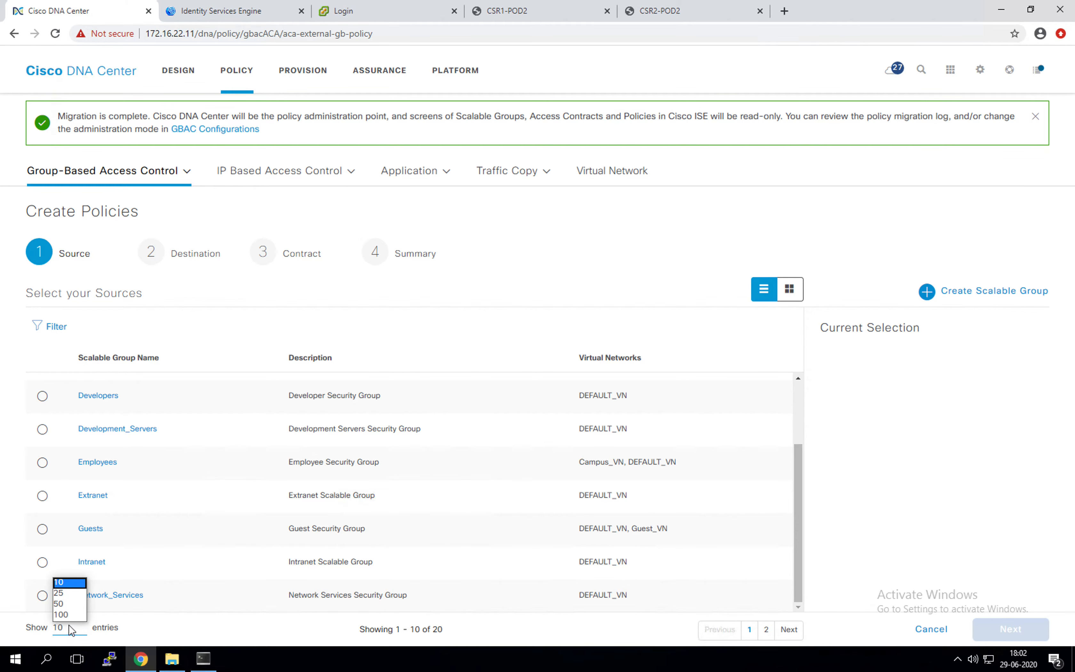
pyautogui.click(66, 612)
pyautogui.scroll(-5, 140, 541)
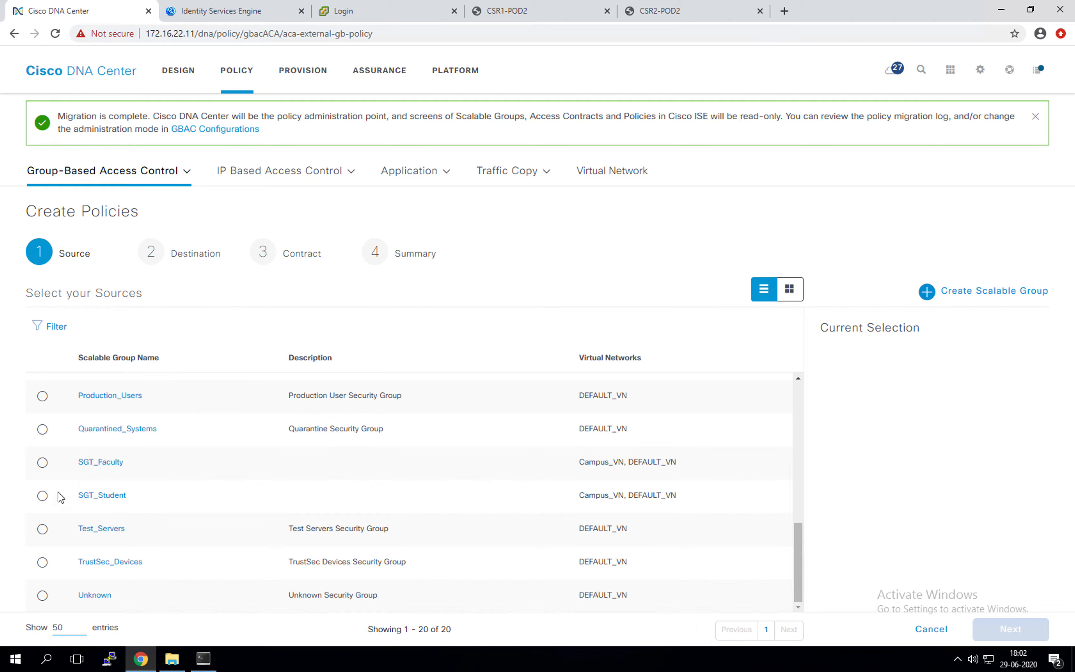
pyautogui.click(42, 463)
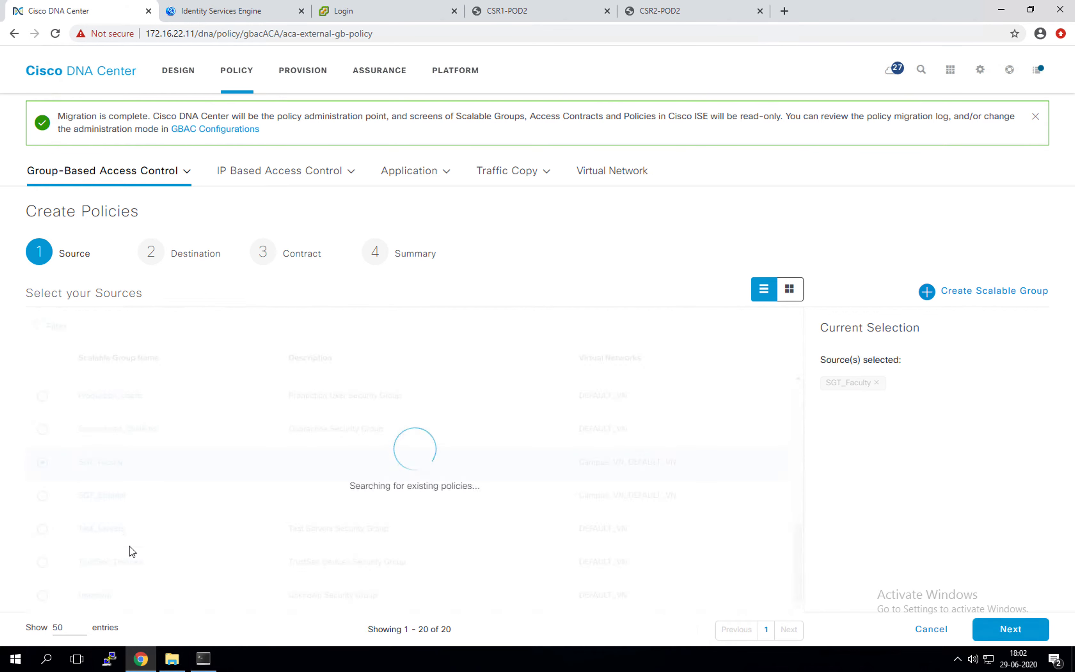
pyautogui.click(998, 630)
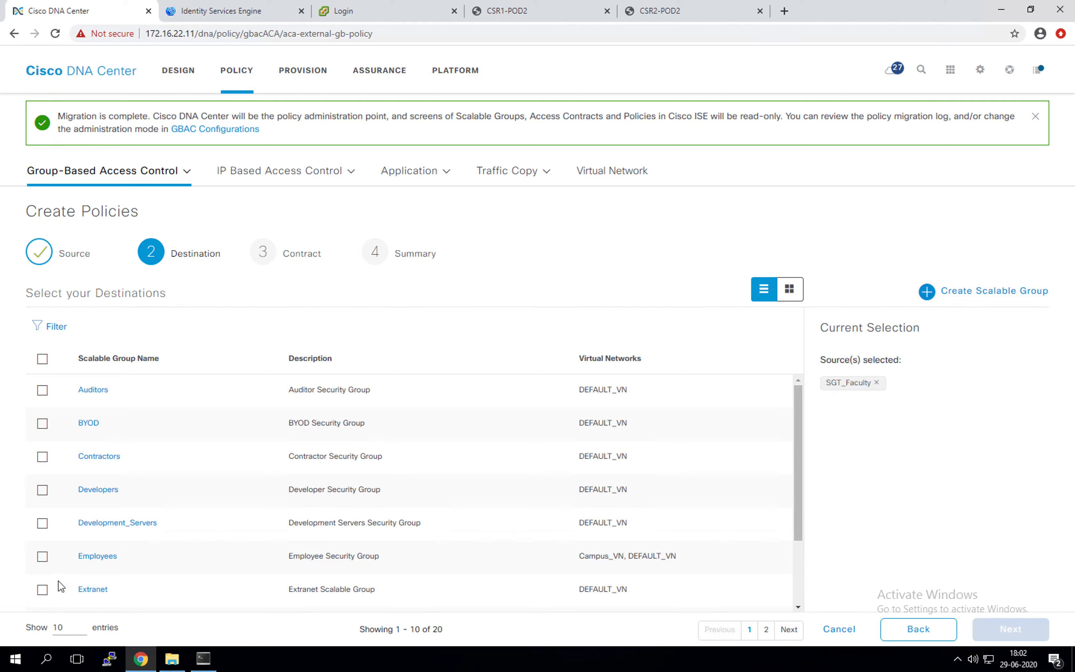
# Step: Check Employees, PCI_Servers, Production_Servers, SGT_Faculty and SGT_Student as the policy destinations
pyautogui.click(42, 557)
pyautogui.click(71, 633)
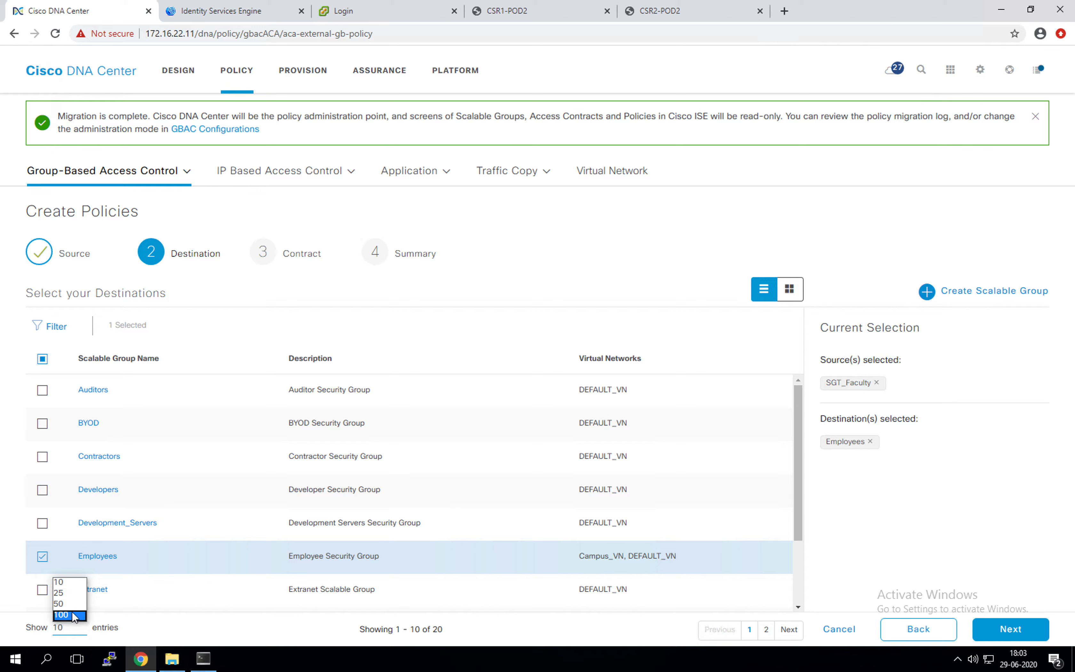
pyautogui.click(66, 604)
pyautogui.scroll(-5, 93, 529)
pyautogui.scroll(-3, 52, 505)
pyautogui.scroll(3, 45, 458)
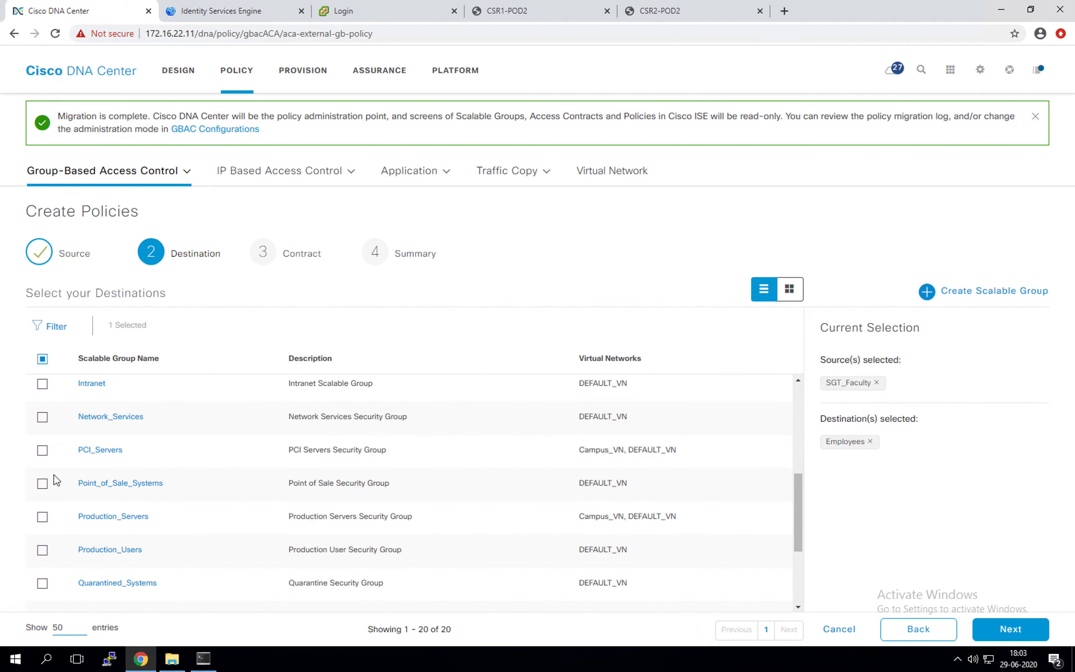
pyautogui.click(42, 451)
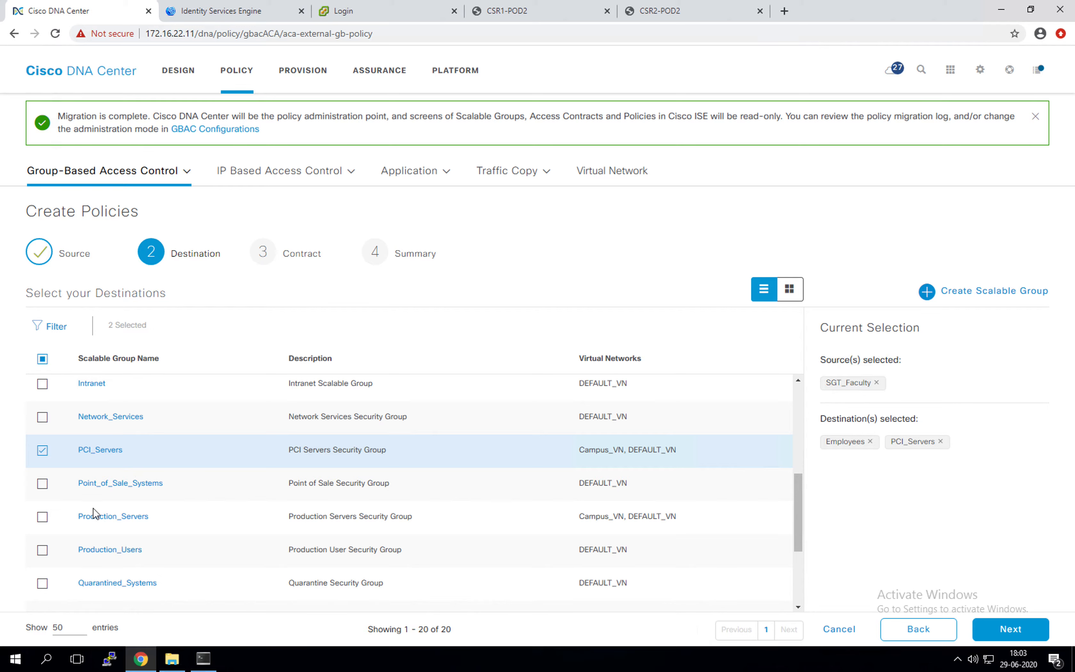
pyautogui.click(46, 520)
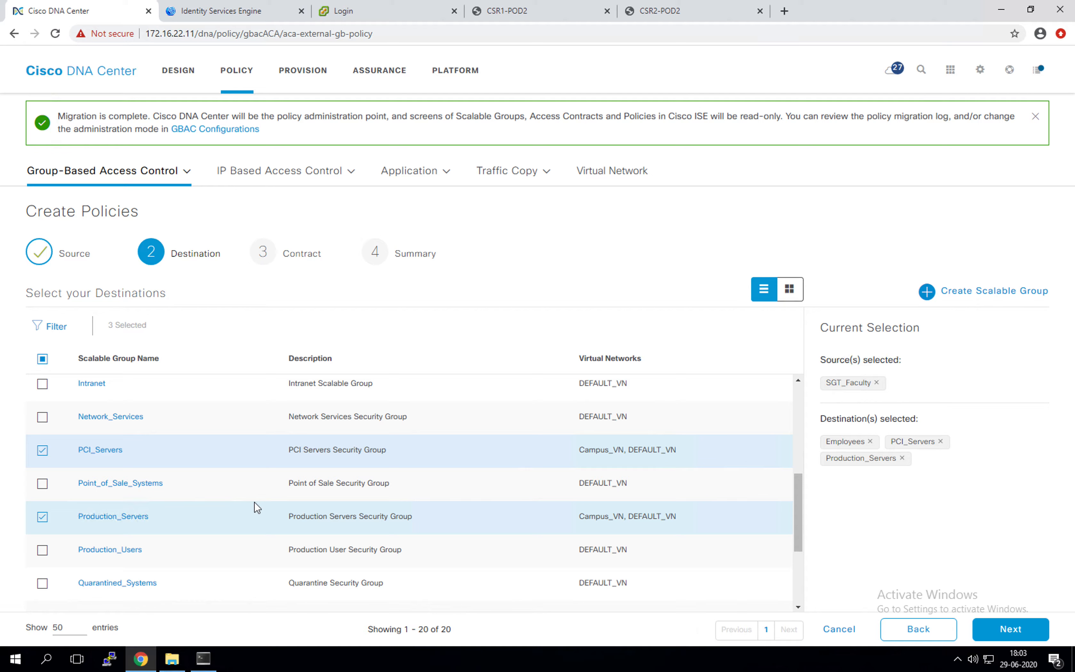
pyautogui.scroll(-3, 169, 511)
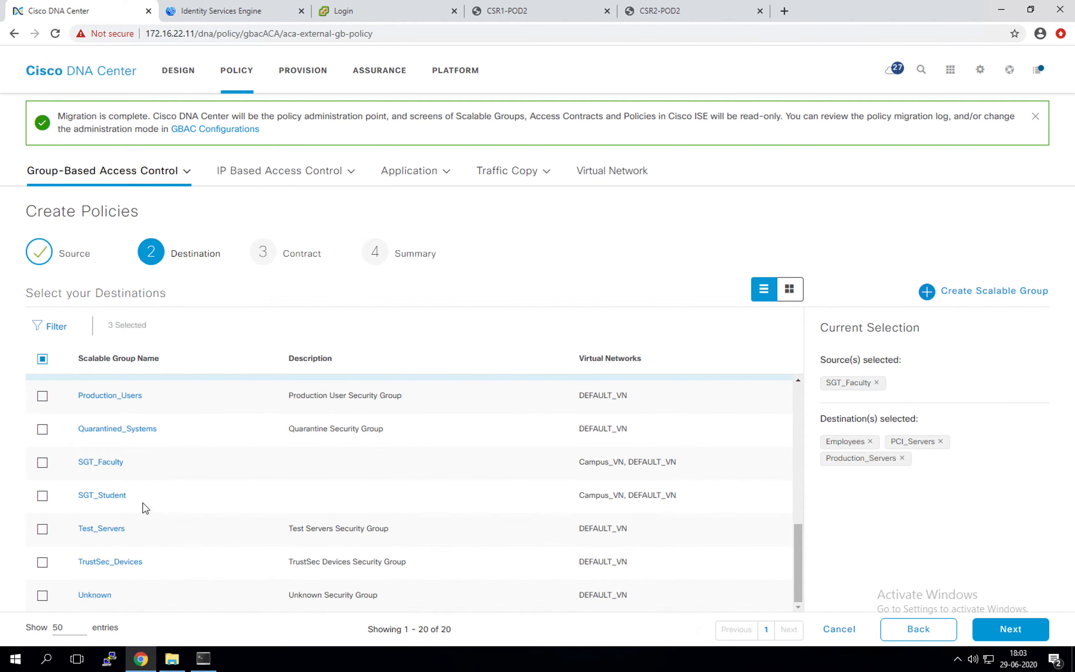
pyautogui.click(43, 465)
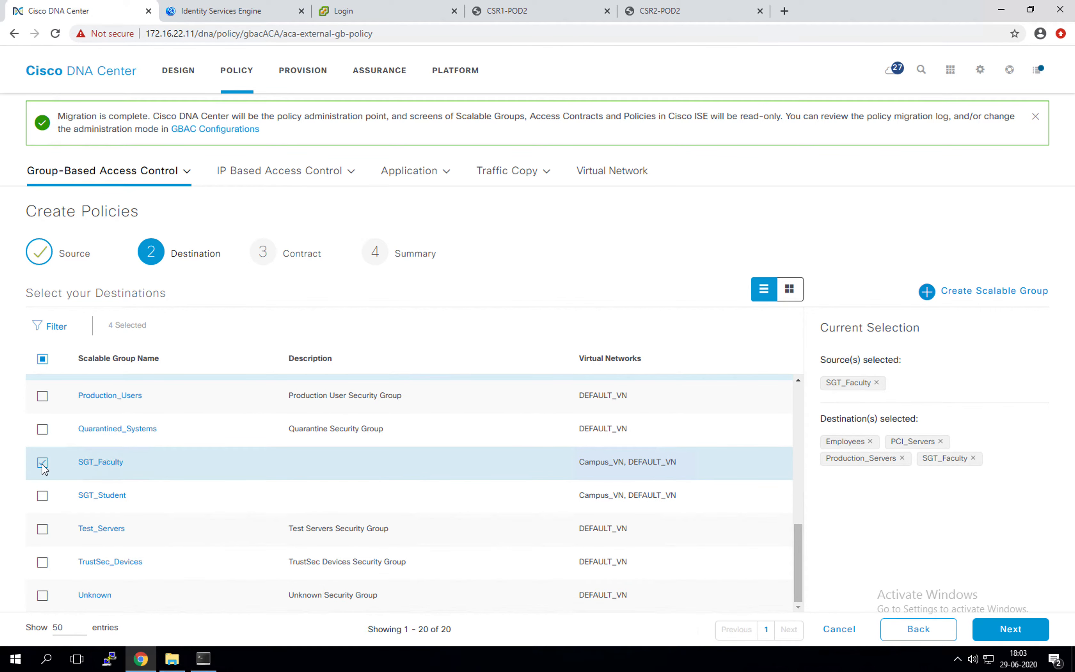
pyautogui.click(43, 496)
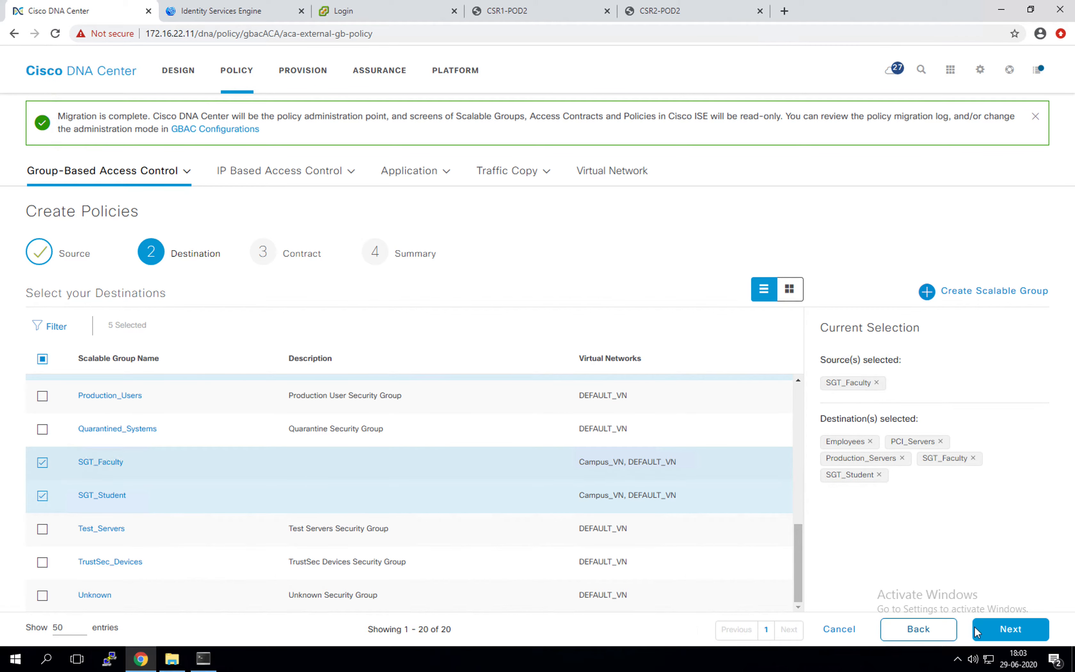
# Step: Assign the SecureAccessOnly contract, review the summary, and save the five SGT_Faculty policies
pyautogui.click(1012, 630)
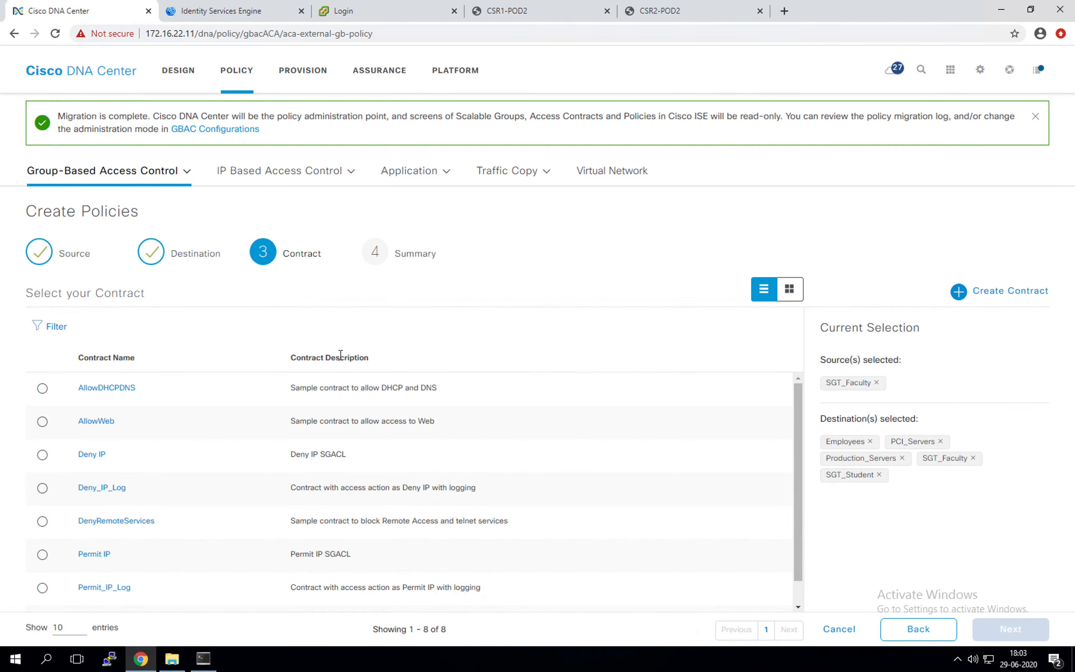
pyautogui.scroll(-1, 422, 414)
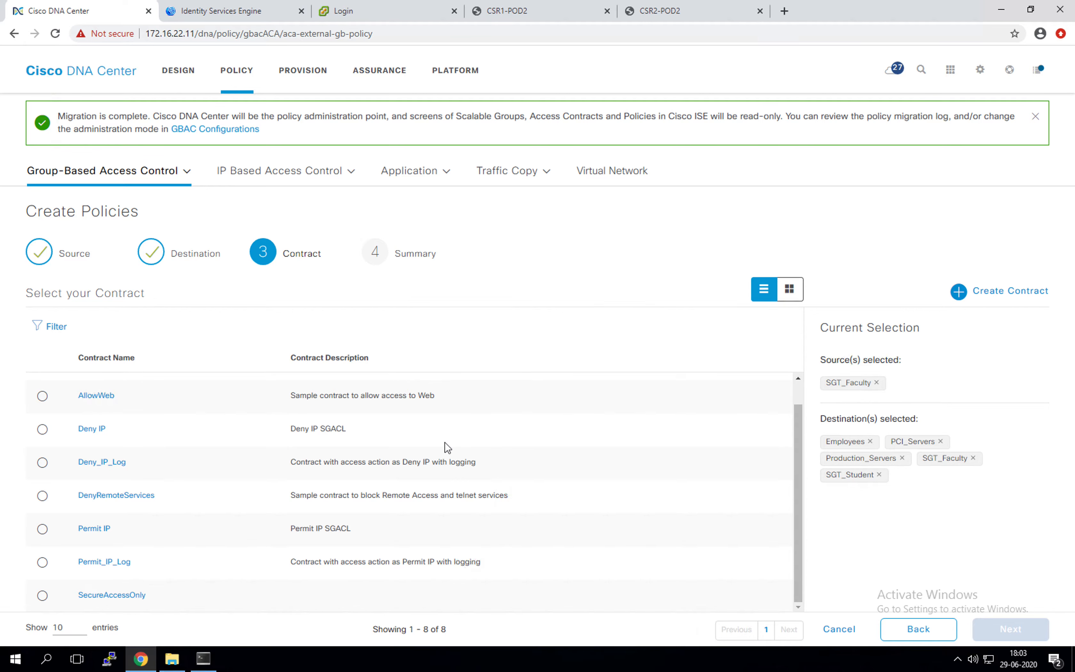
pyautogui.click(43, 595)
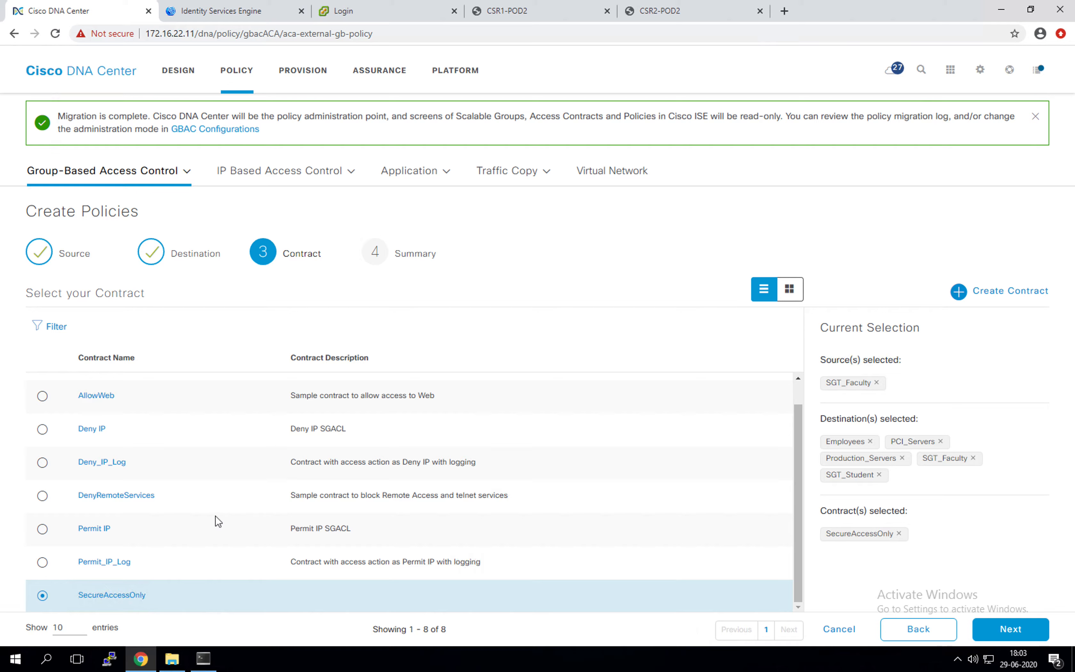
pyautogui.click(1028, 627)
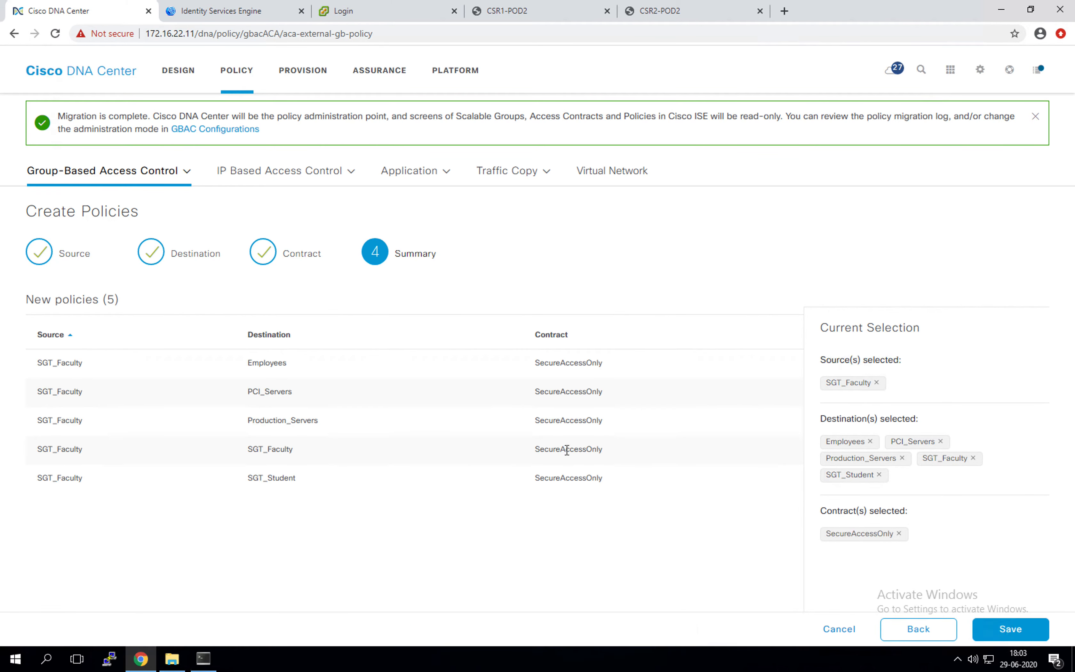
pyautogui.click(1004, 631)
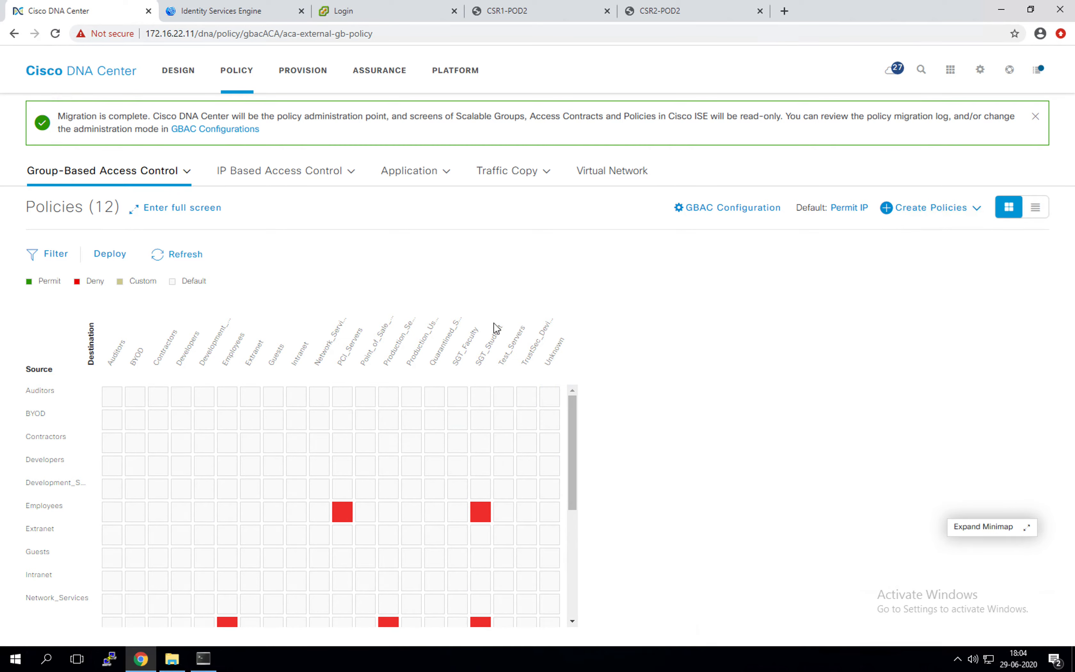
# Step: Cancel out of GBAC Configuration and refresh the matrix to show five Custom cells
pyautogui.click(717, 214)
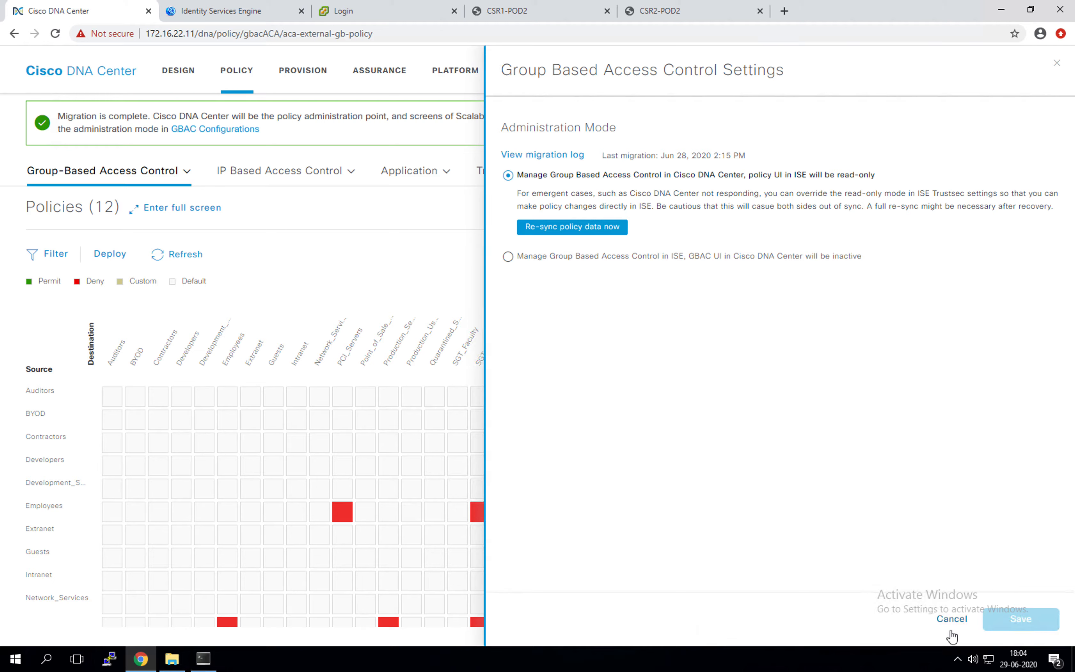
pyautogui.click(952, 620)
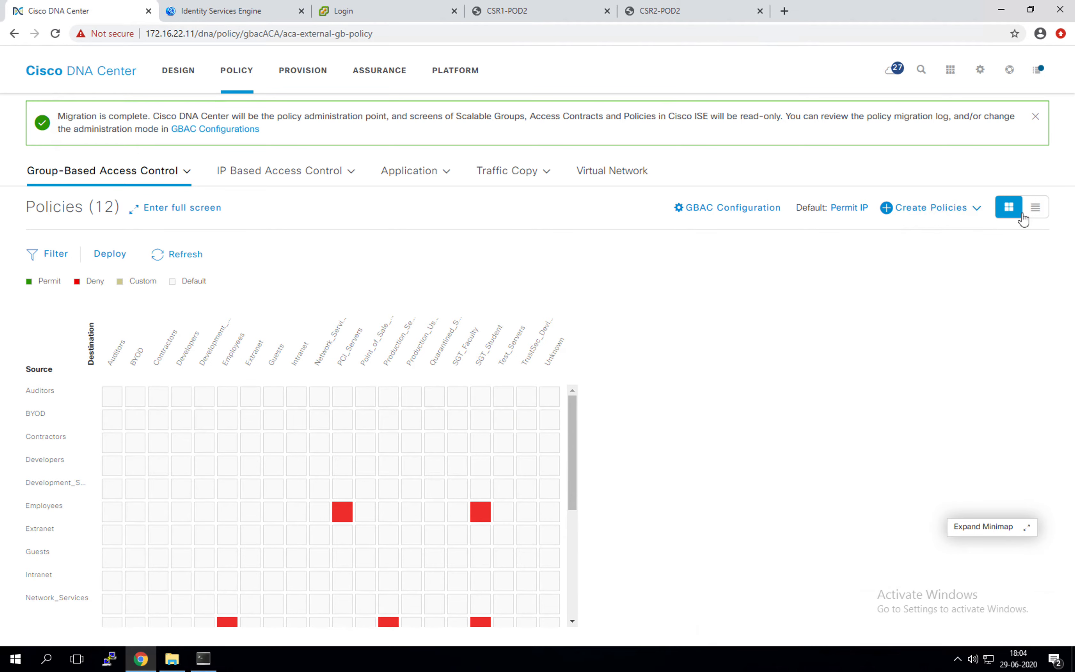
pyautogui.scroll(-5, 132, 504)
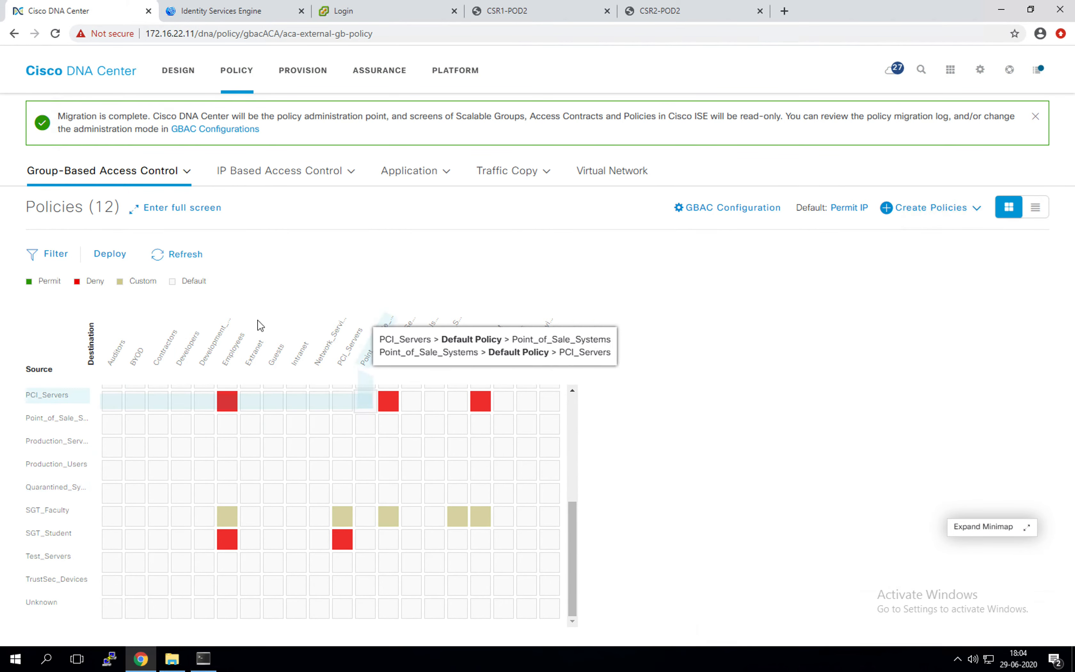
pyautogui.click(182, 254)
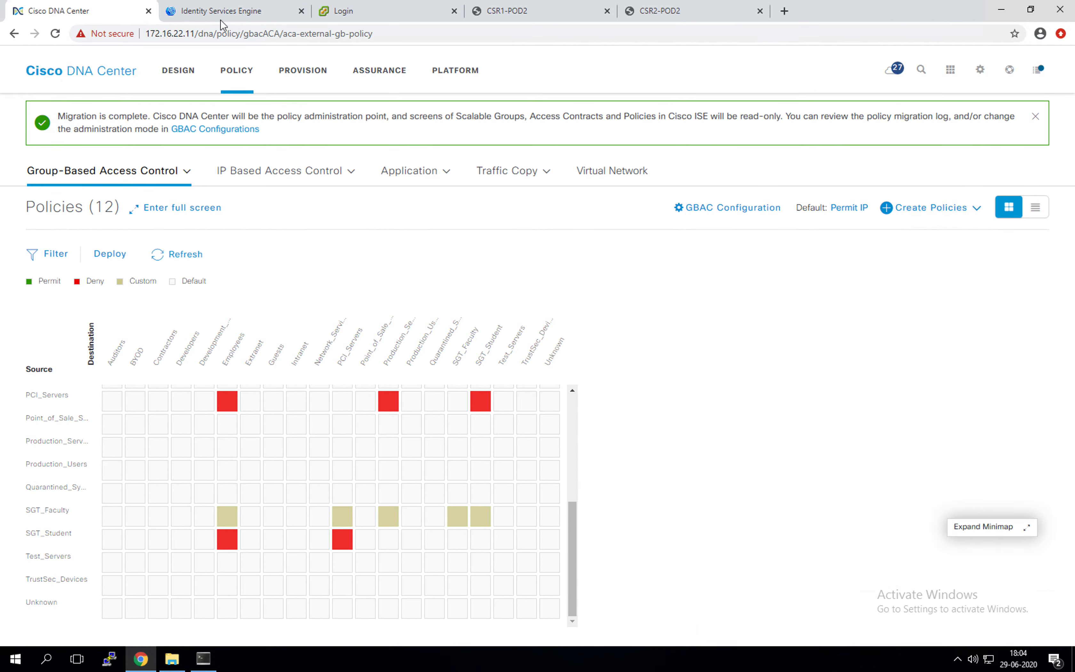
# Step: Switch to ISE and open the TrustSec Policy egress matrix
pyautogui.click(240, 11)
pyautogui.moveTo(1001, 56)
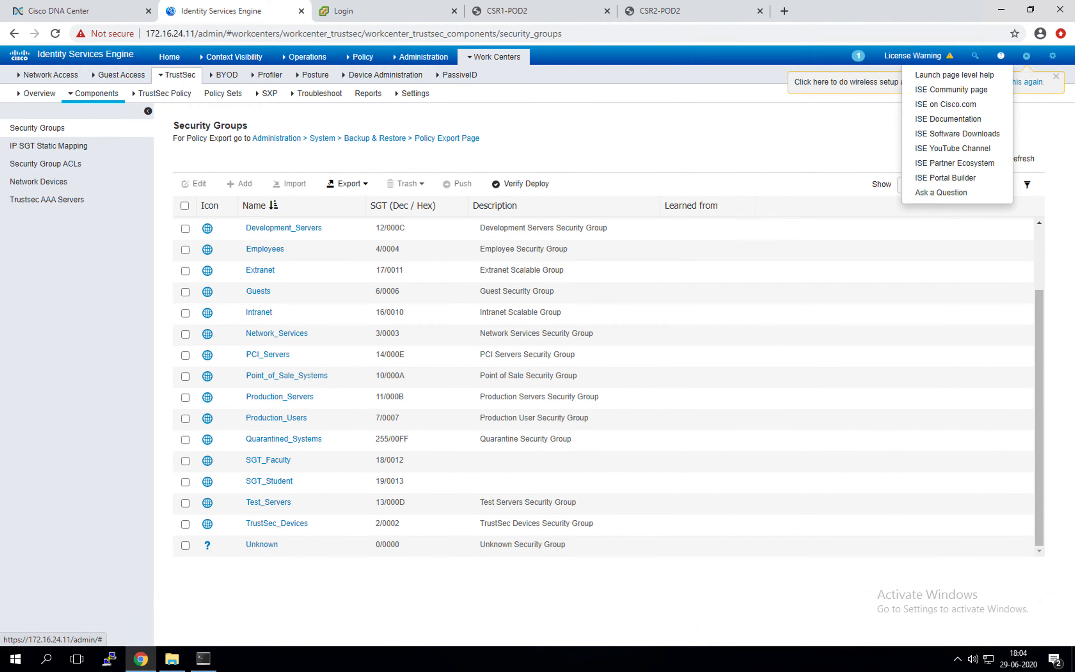
pyautogui.moveTo(479, 63)
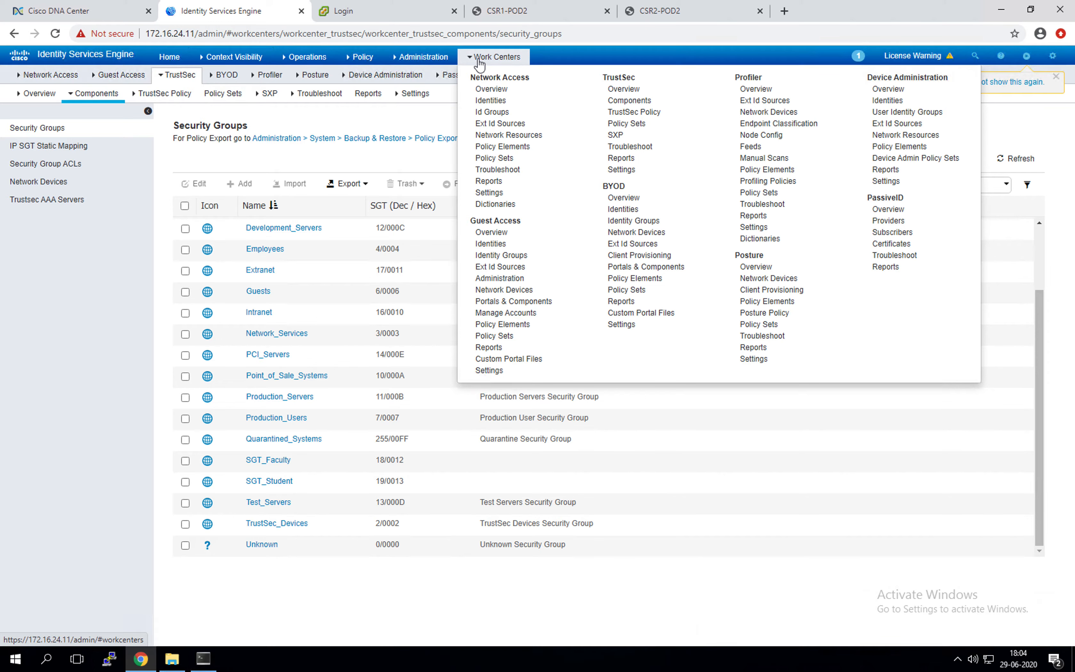
pyautogui.click(640, 112)
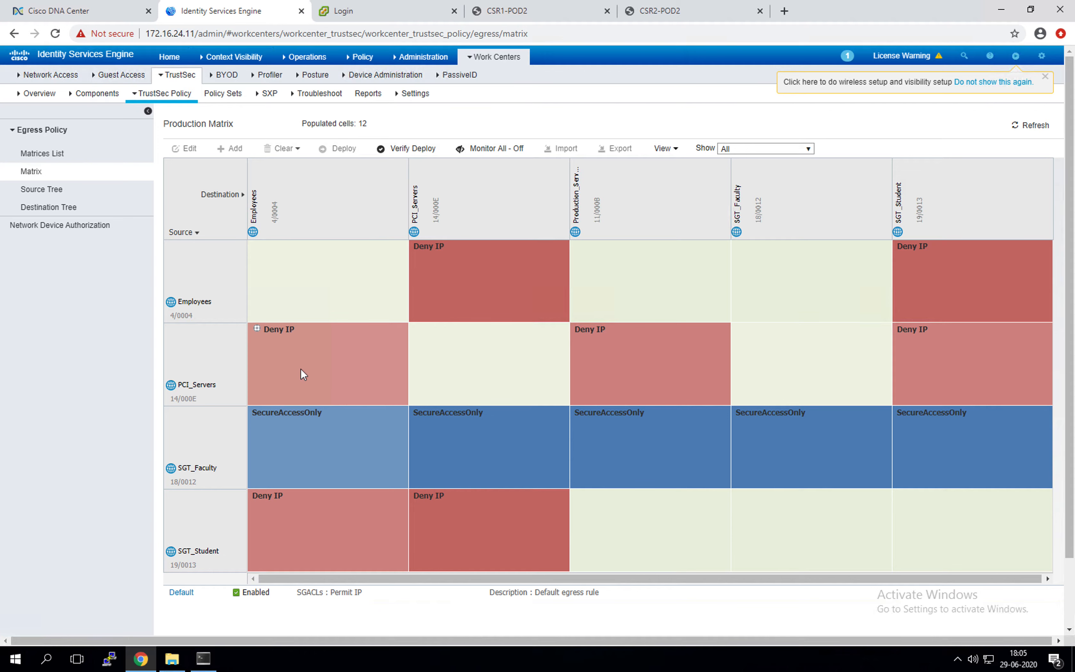
pyautogui.scroll(-2, 302, 371)
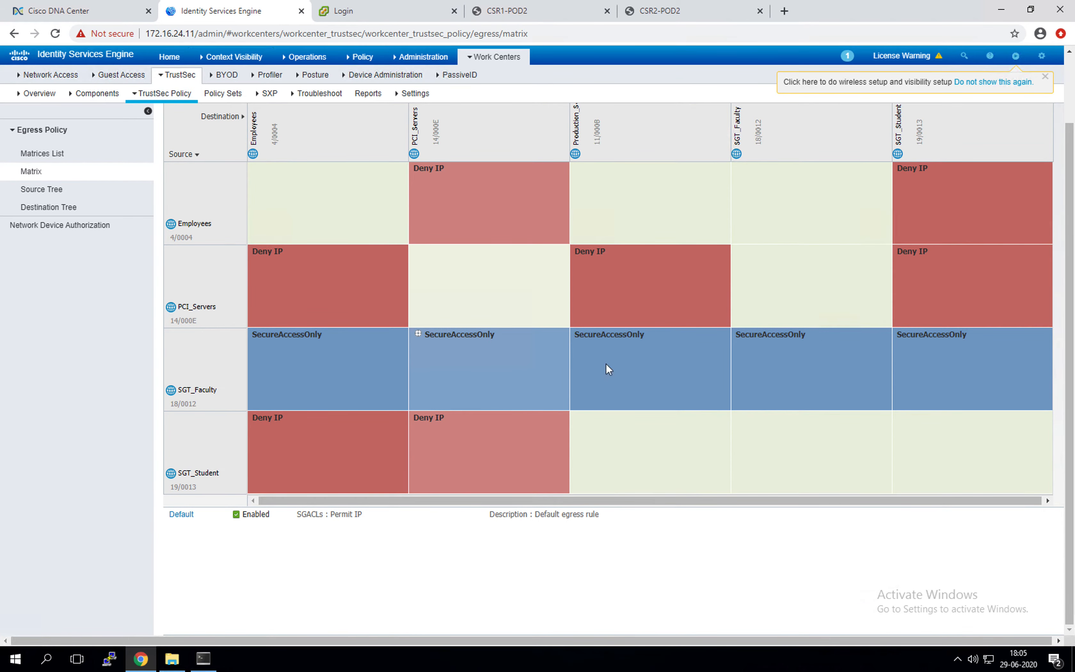
pyautogui.scroll(2, 834, 383)
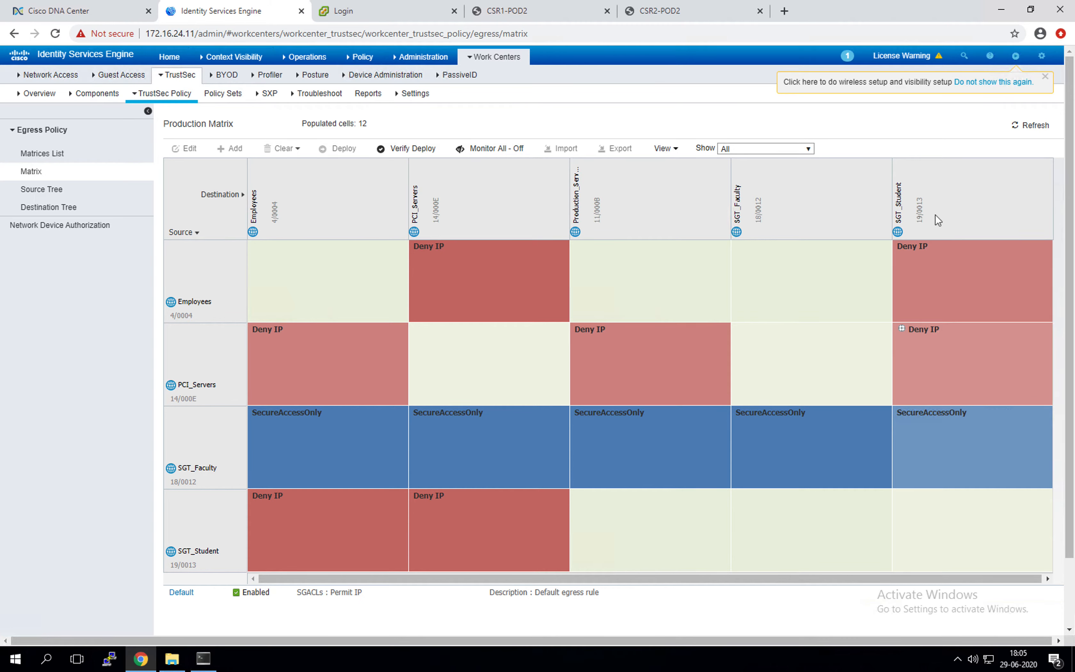
# Step: Inspect the SGT_Faculty to Employees cell's permissions and close without saving
pyautogui.click(675, 150)
pyautogui.press('Down')
pyautogui.press('Down')
pyautogui.press('Down')
pyautogui.press('Down')
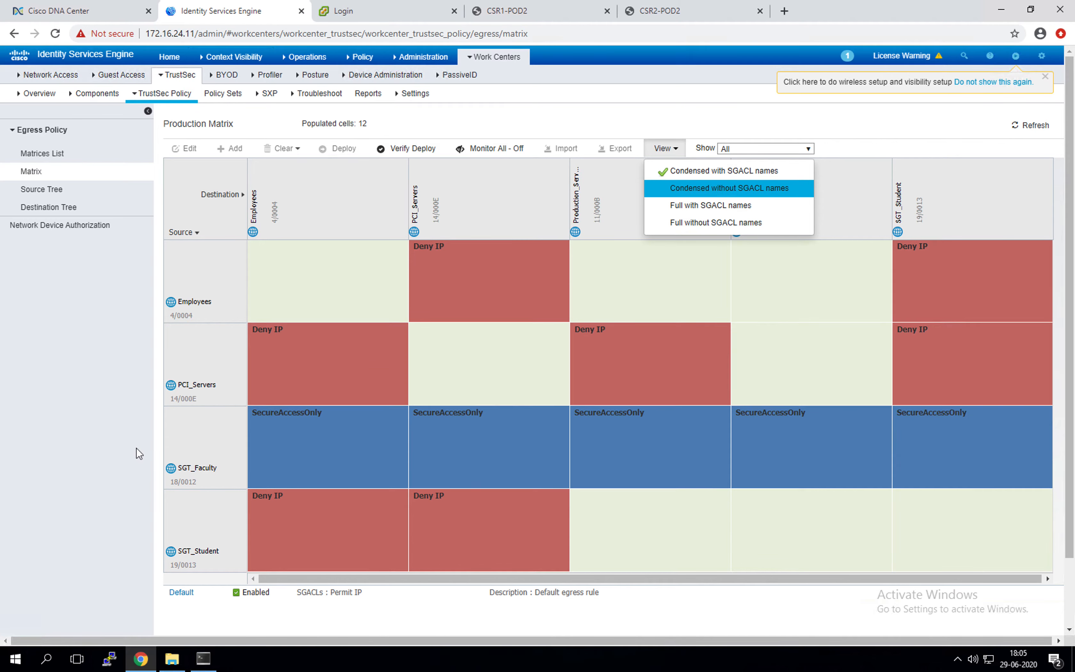
pyautogui.click(311, 442)
pyautogui.doubleClick(308, 437)
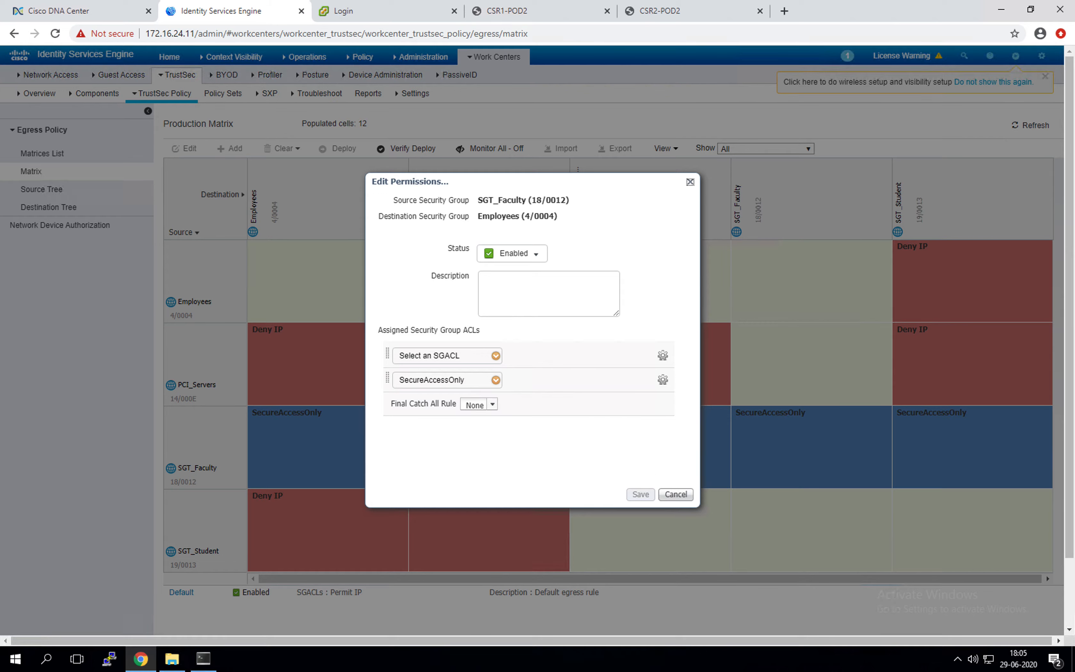
pyautogui.click(690, 182)
pyautogui.moveTo(477, 60)
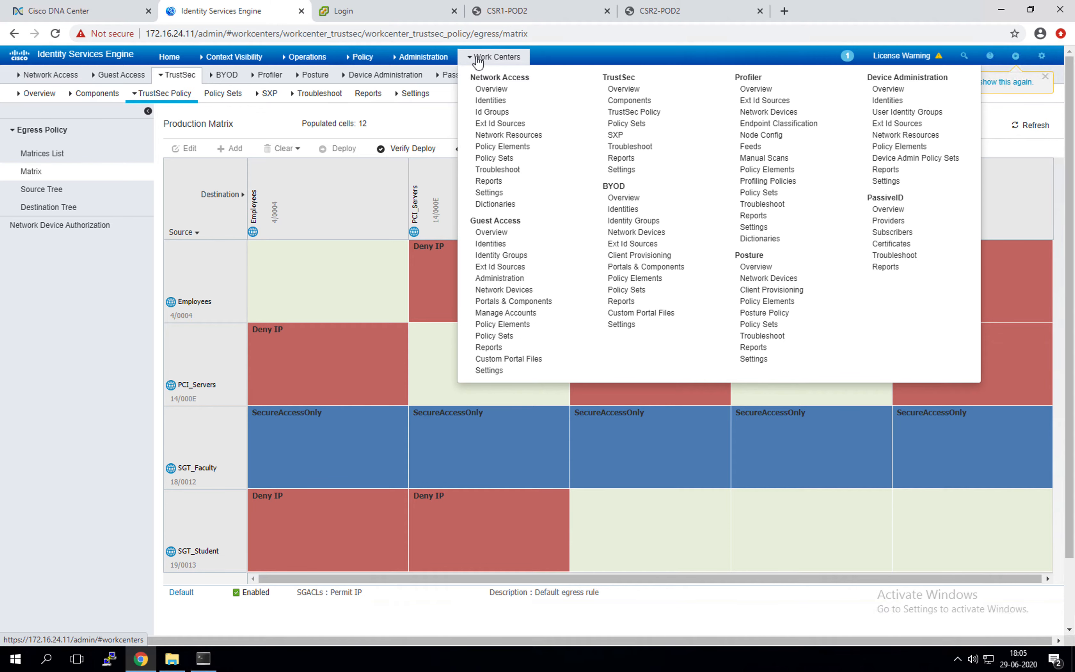
# Step: Review the SecureAccessOnly SGACL's permit 22/443 and deny ip rules, then return to the notes
pyautogui.click(629, 101)
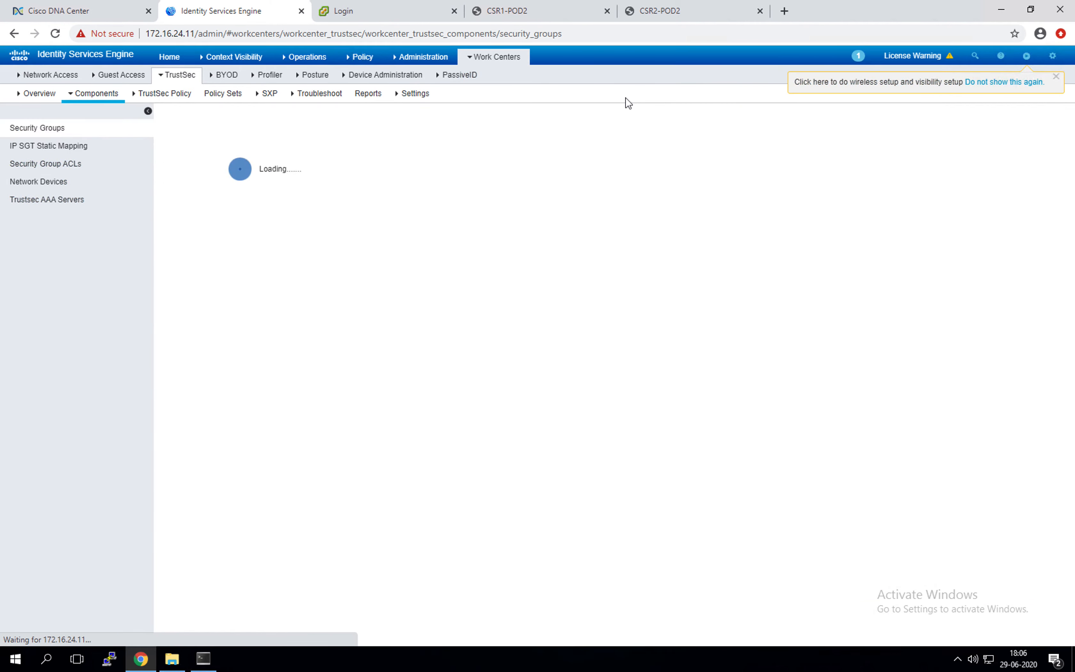
pyautogui.click(84, 164)
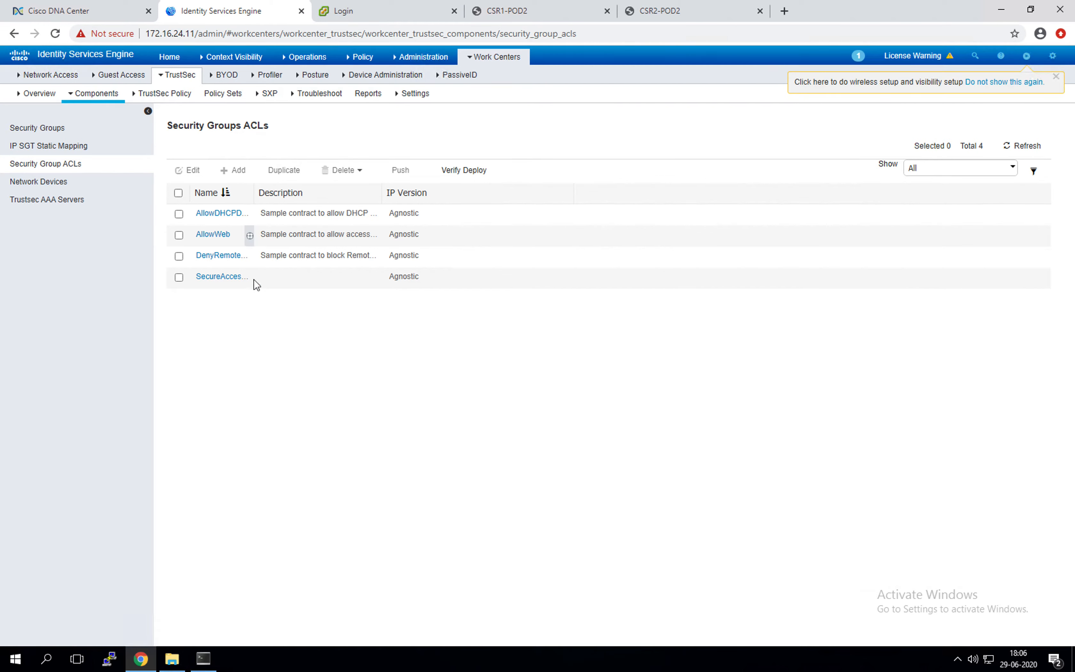
pyautogui.click(219, 276)
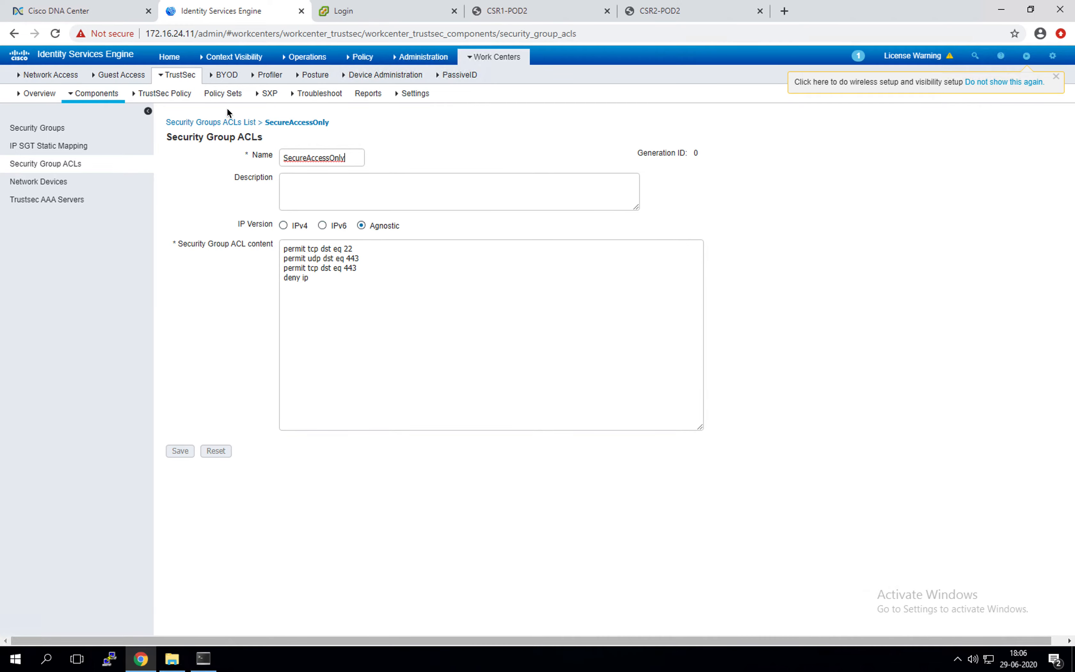
pyautogui.click(119, 75)
pyautogui.moveTo(1, 427)
pyautogui.click(20, 343)
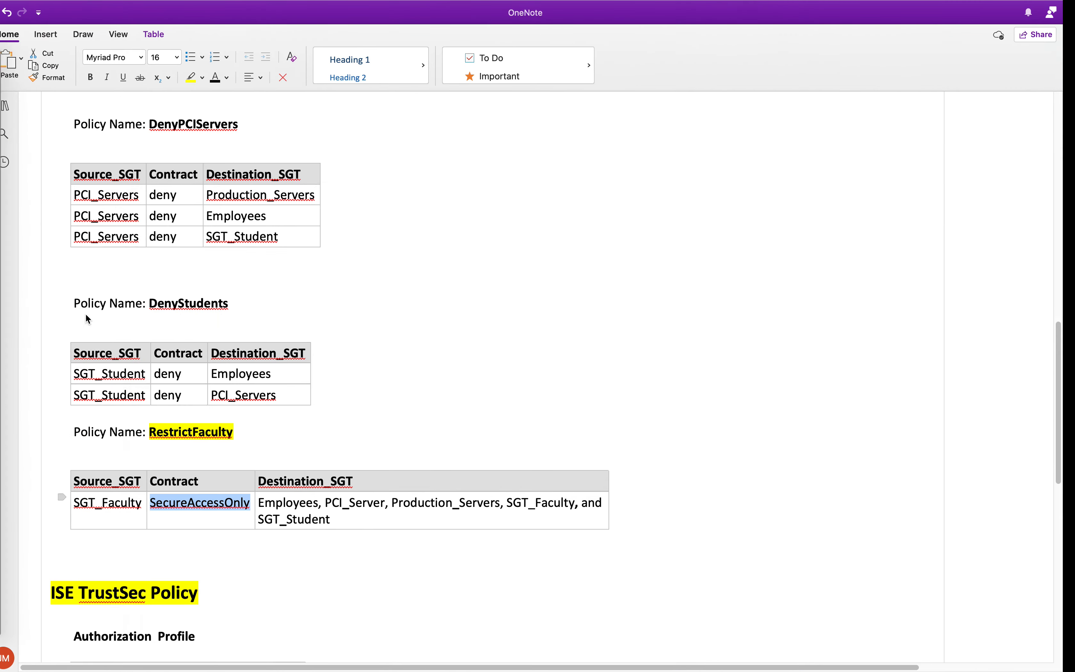
pyautogui.scroll(-10, 240, 361)
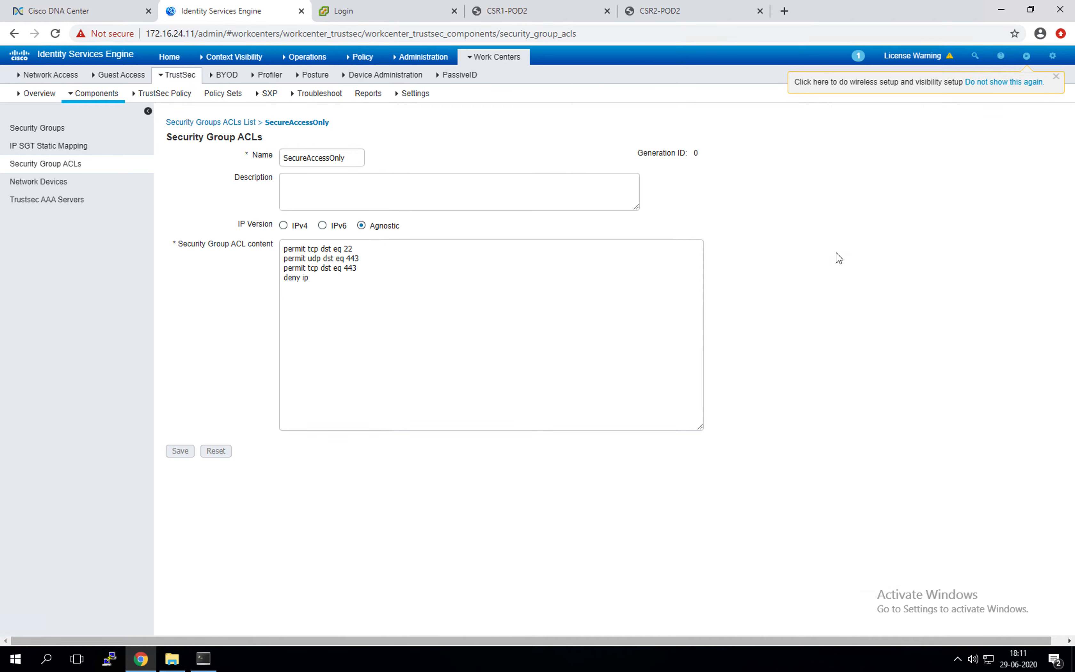
# Step: Go to User Identity Groups and add a new Faculty group
pyautogui.moveTo(431, 53)
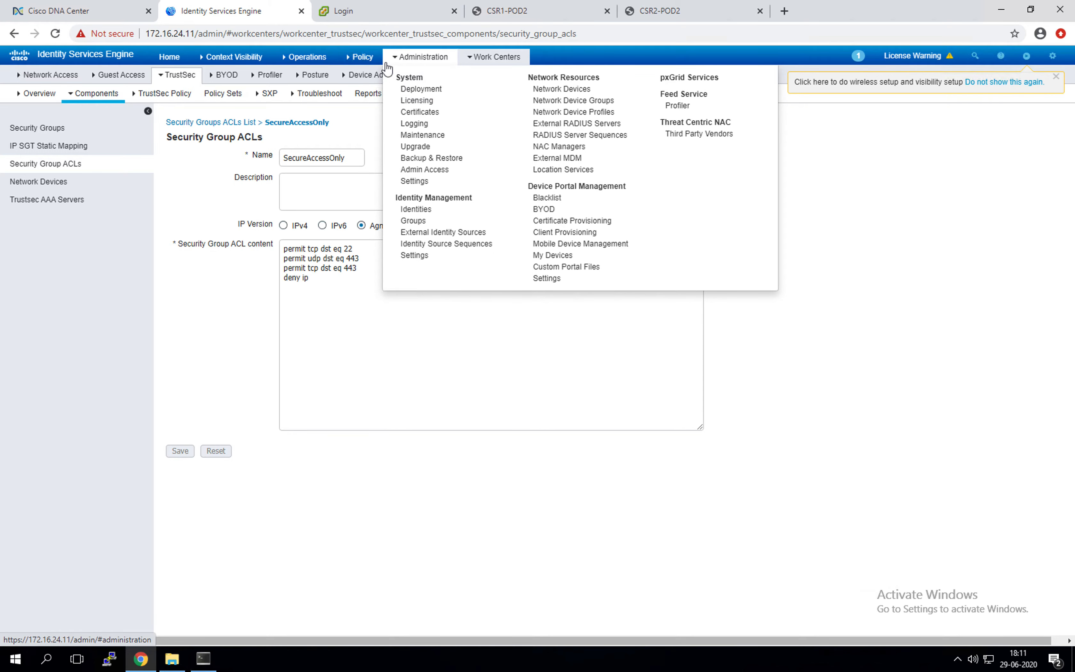
pyautogui.moveTo(360, 60)
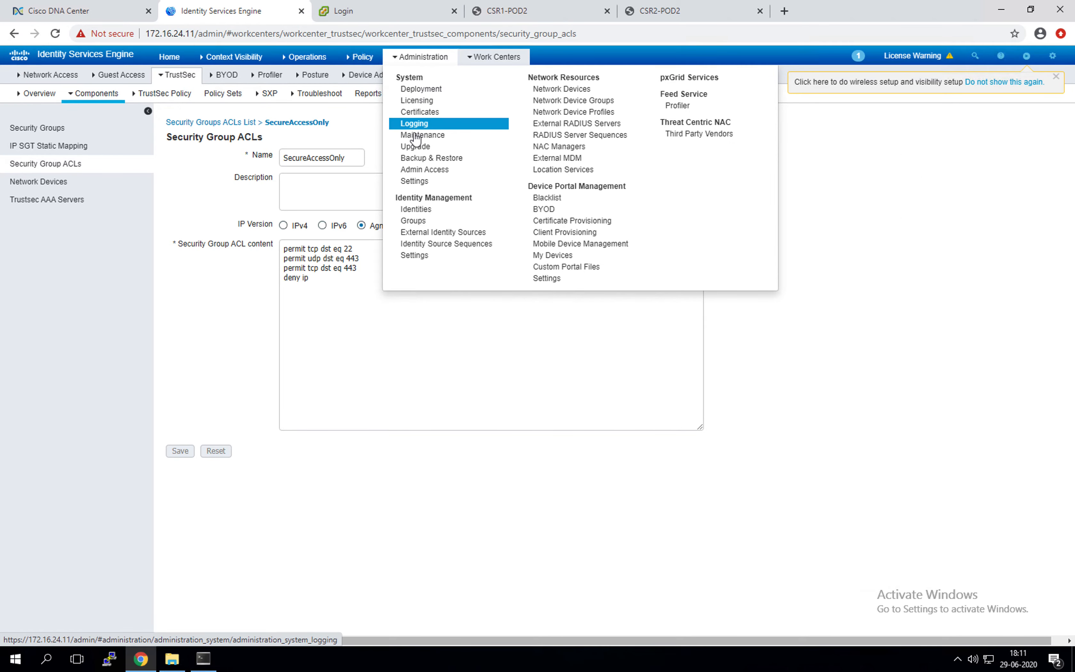
pyautogui.click(420, 222)
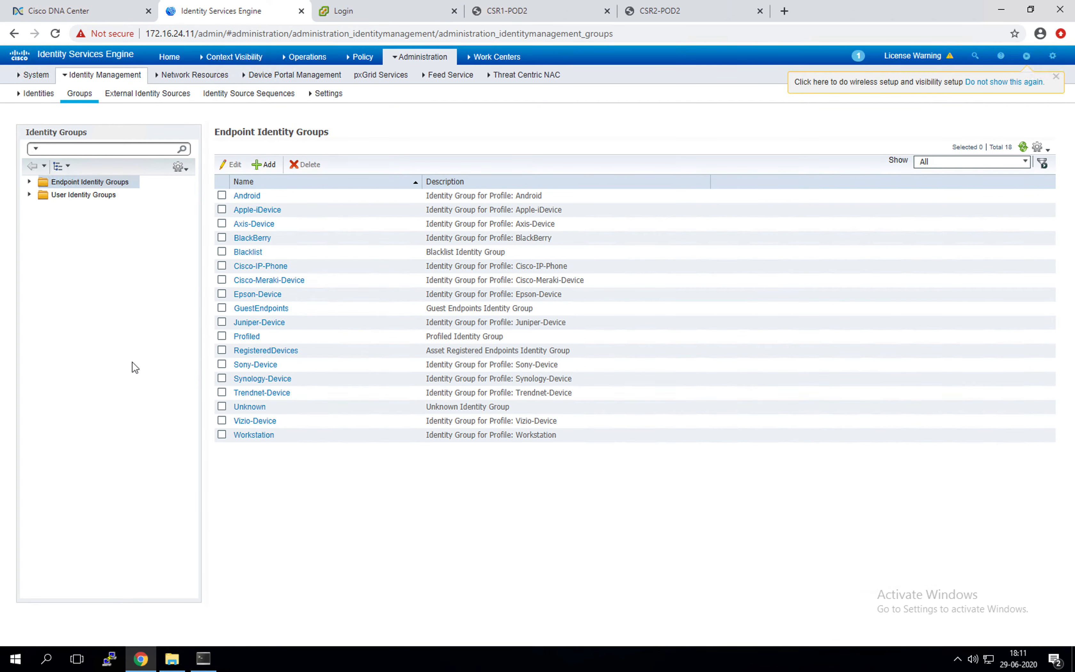
pyautogui.click(110, 199)
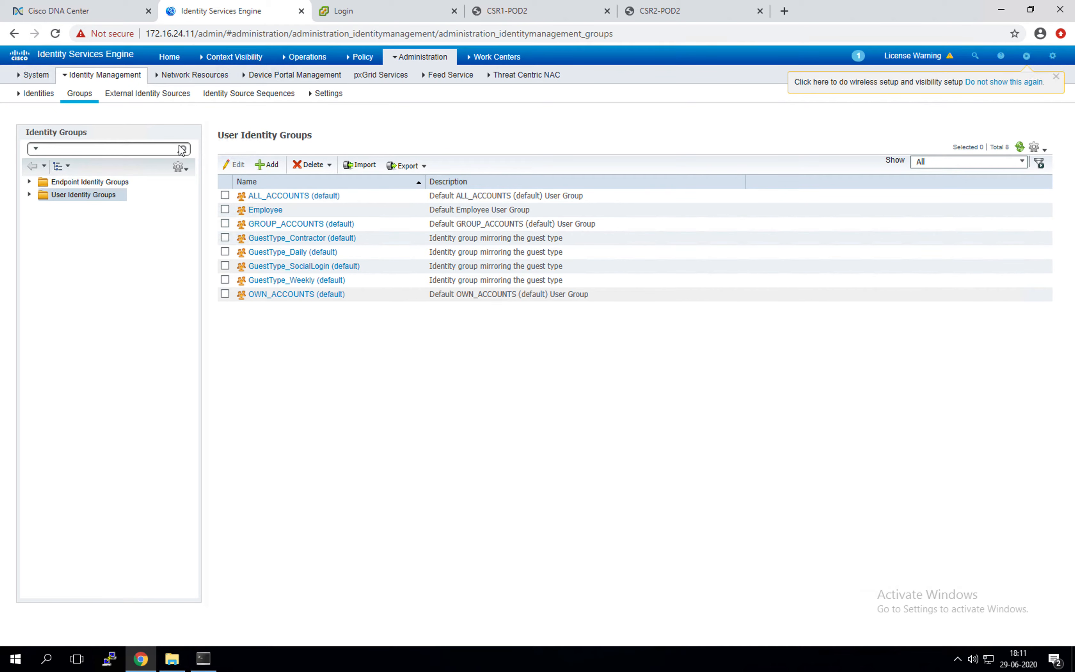
pyautogui.click(270, 165)
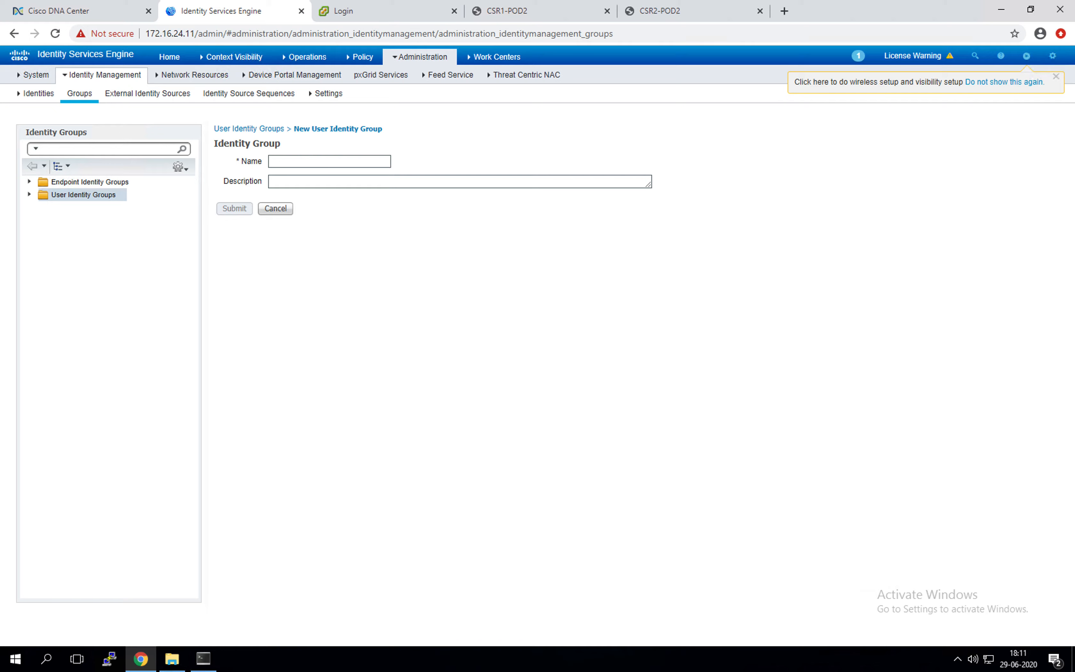
pyautogui.click(316, 162)
pyautogui.write('Faculty')
pyautogui.click(235, 208)
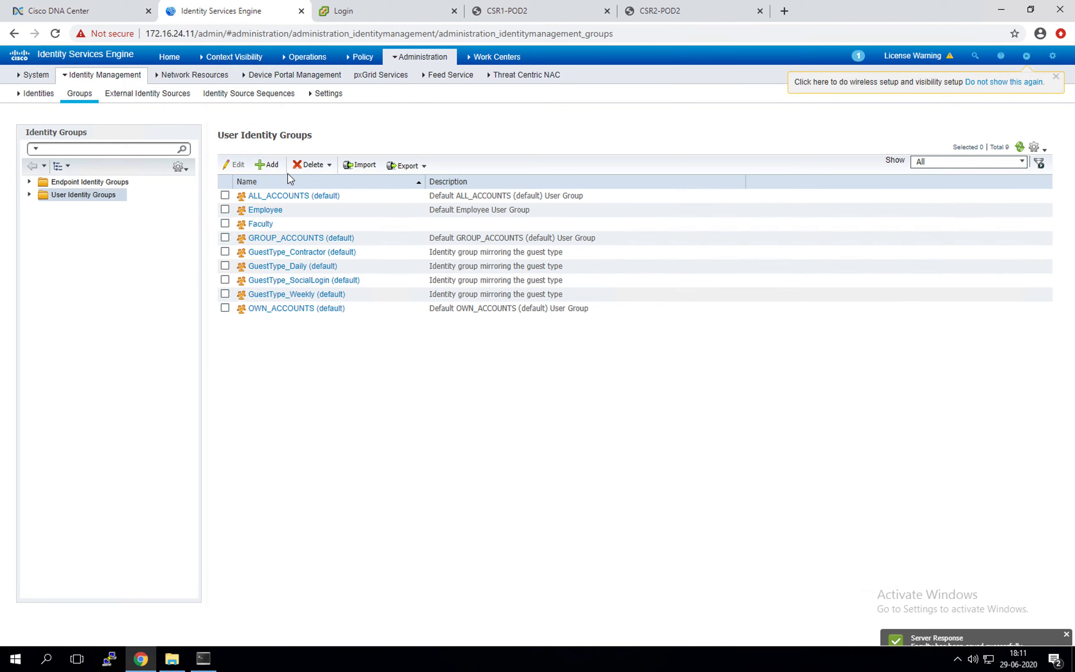
# Step: Add a second user identity group named Student
pyautogui.click(257, 168)
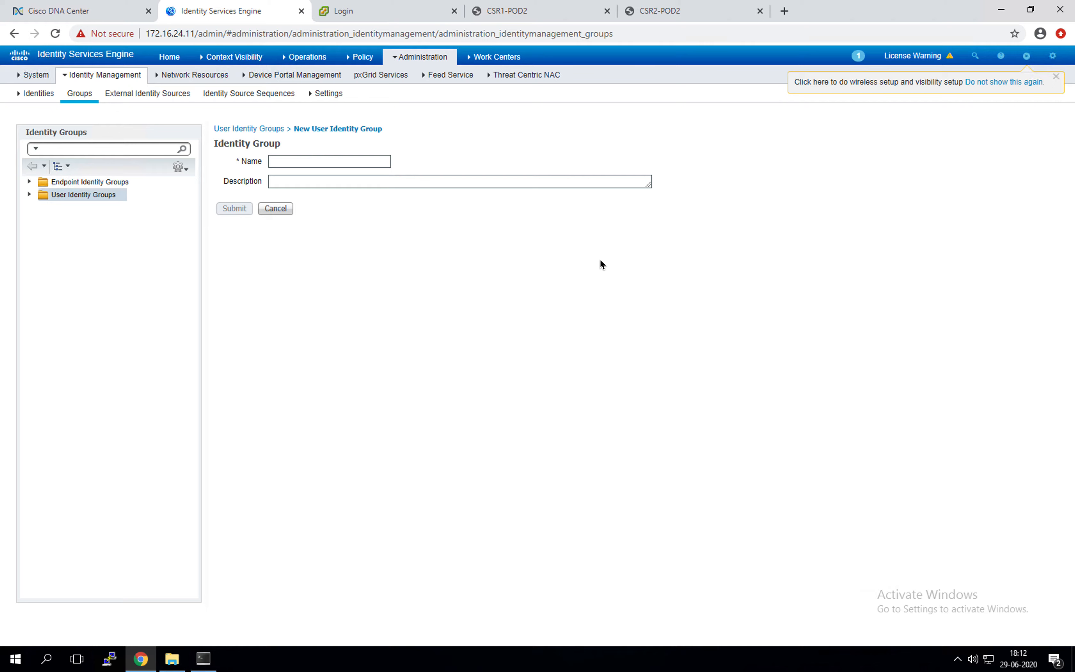
pyautogui.write('Student')
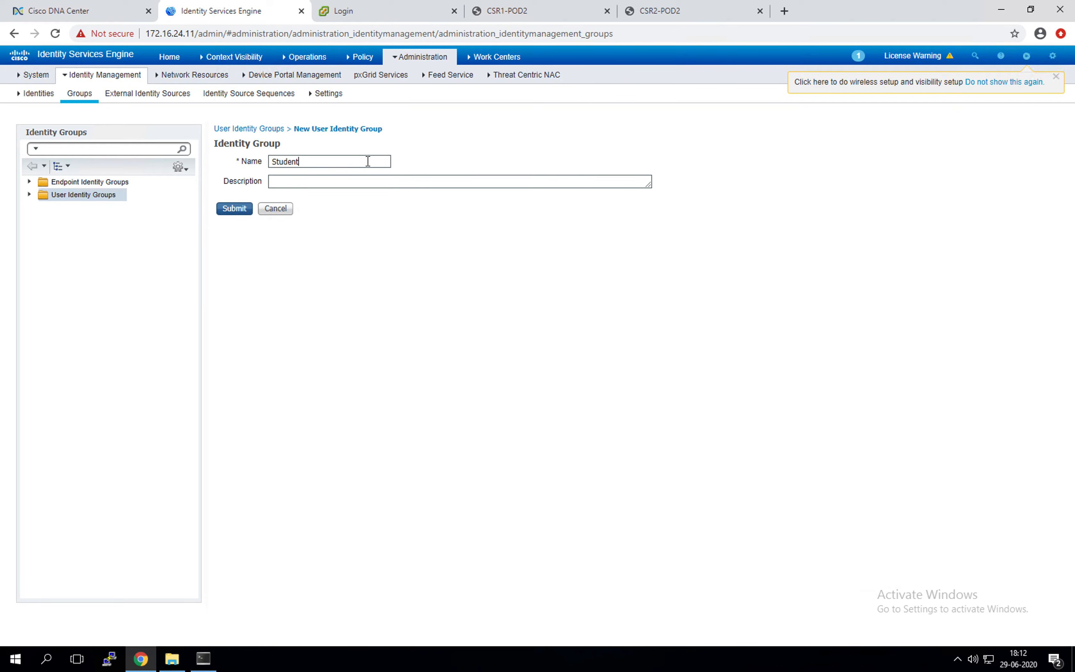
pyautogui.click(238, 212)
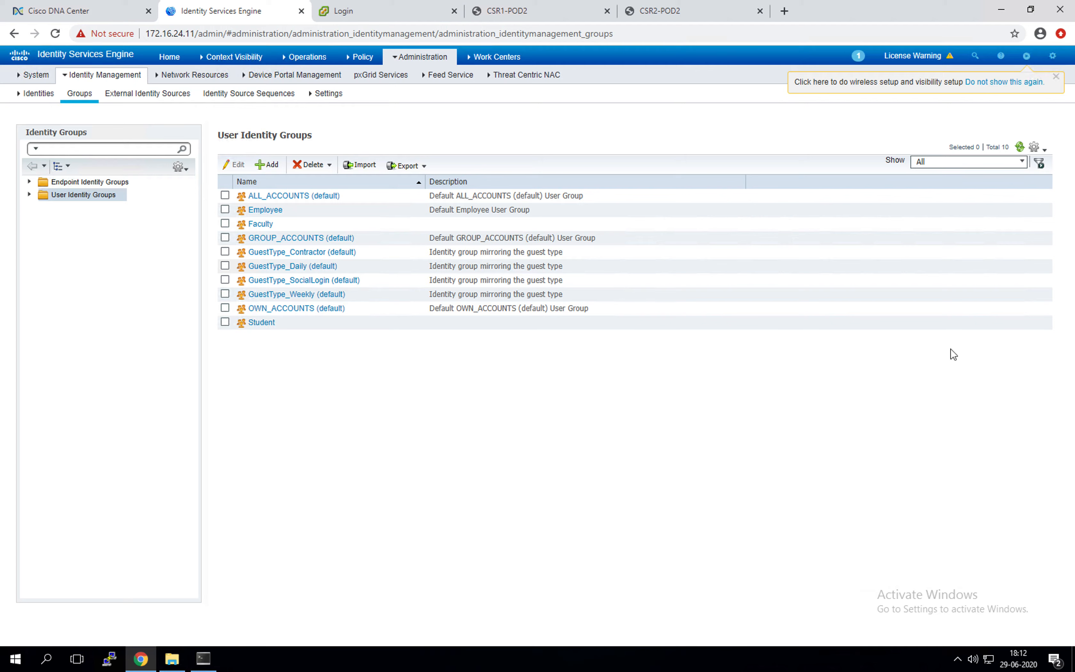
# Step: Open the Network Access Users list, then compare it with the user table in the OneNote notes
pyautogui.click(37, 96)
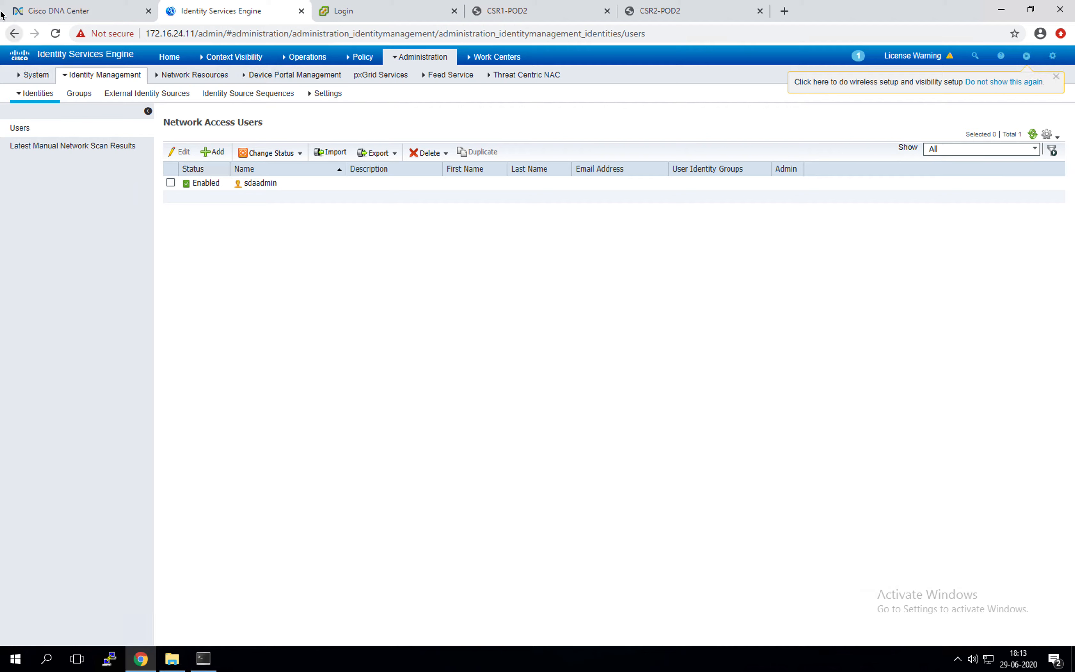
pyautogui.moveTo(232, 57)
pyautogui.moveTo(1, 414)
pyautogui.click(27, 345)
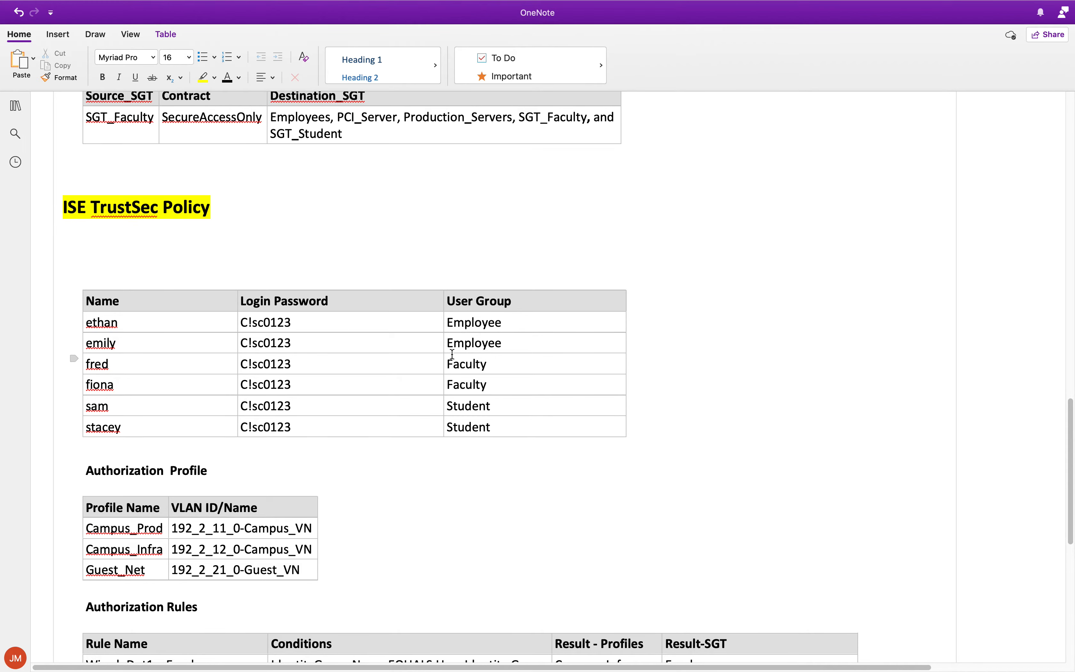
pyautogui.hotkey('ctrl', 'Right')
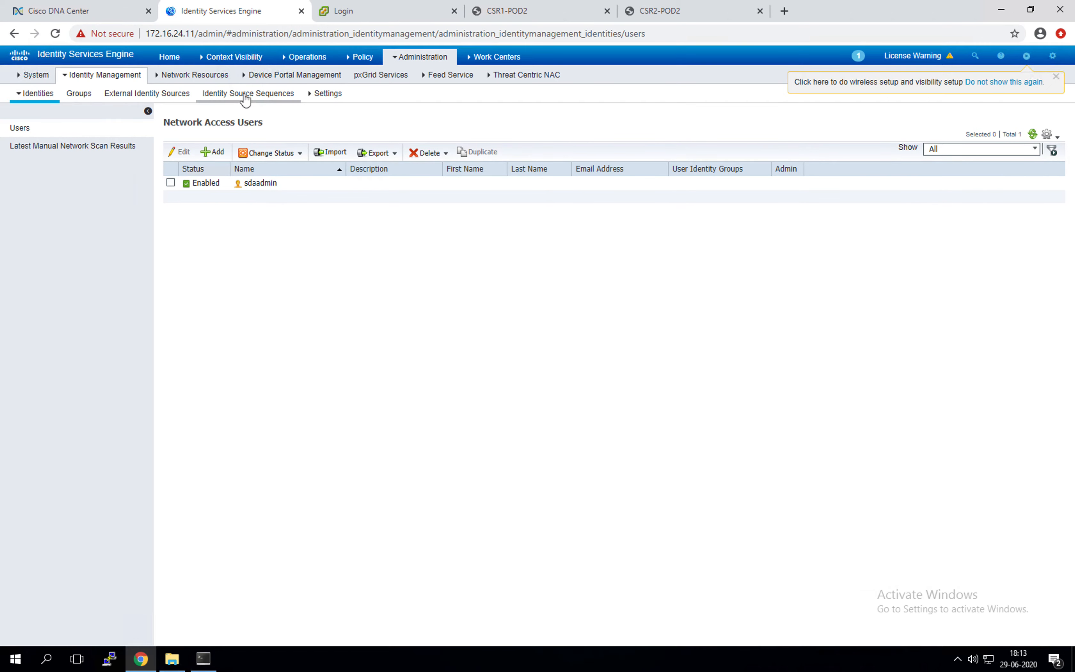
# Step: Add a network access user with a name and confirmed login password, assigned to the Employee group
pyautogui.click(212, 152)
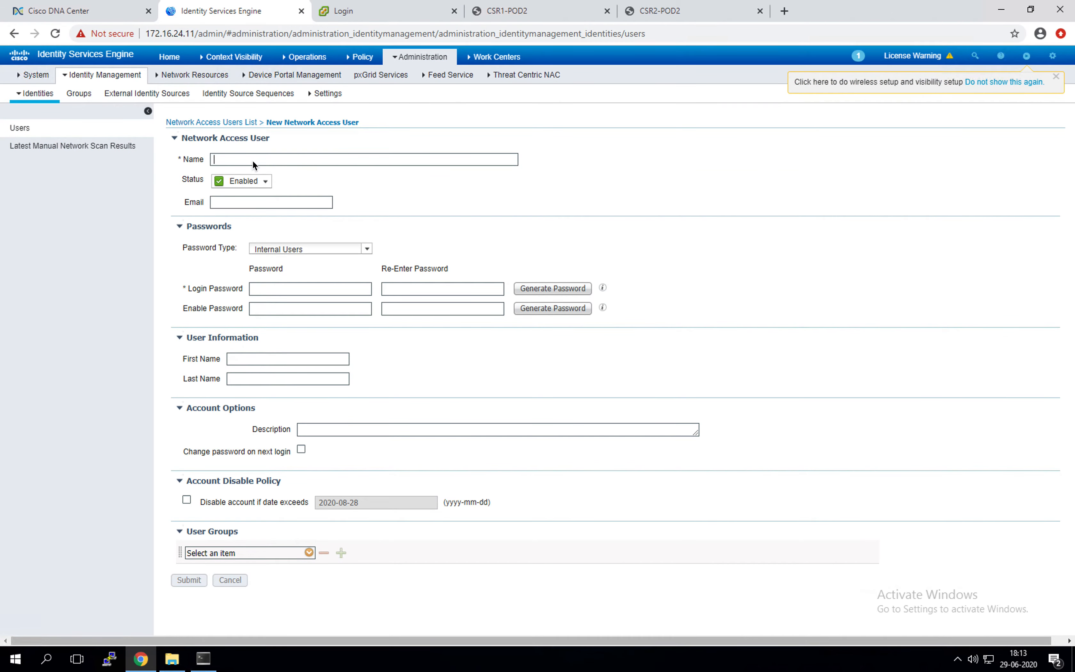
pyautogui.write('ethan')
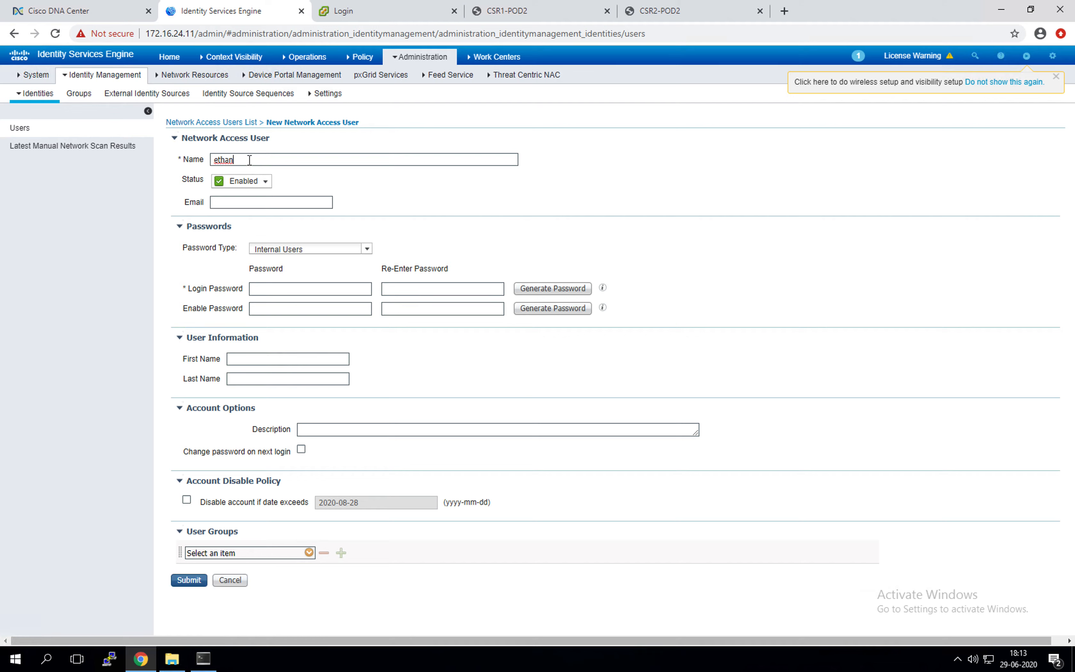
pyautogui.click(216, 159)
pyautogui.write('Cisco123')
pyautogui.click(428, 287)
pyautogui.write('Cisco123')
pyautogui.click(308, 554)
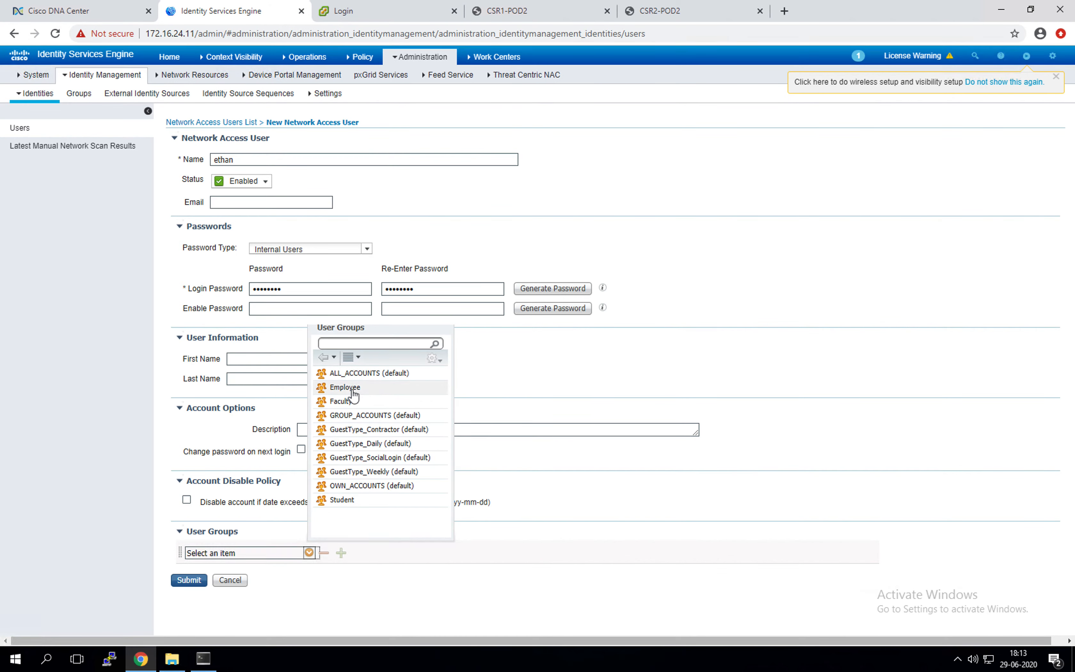
pyautogui.click(345, 388)
pyautogui.click(188, 580)
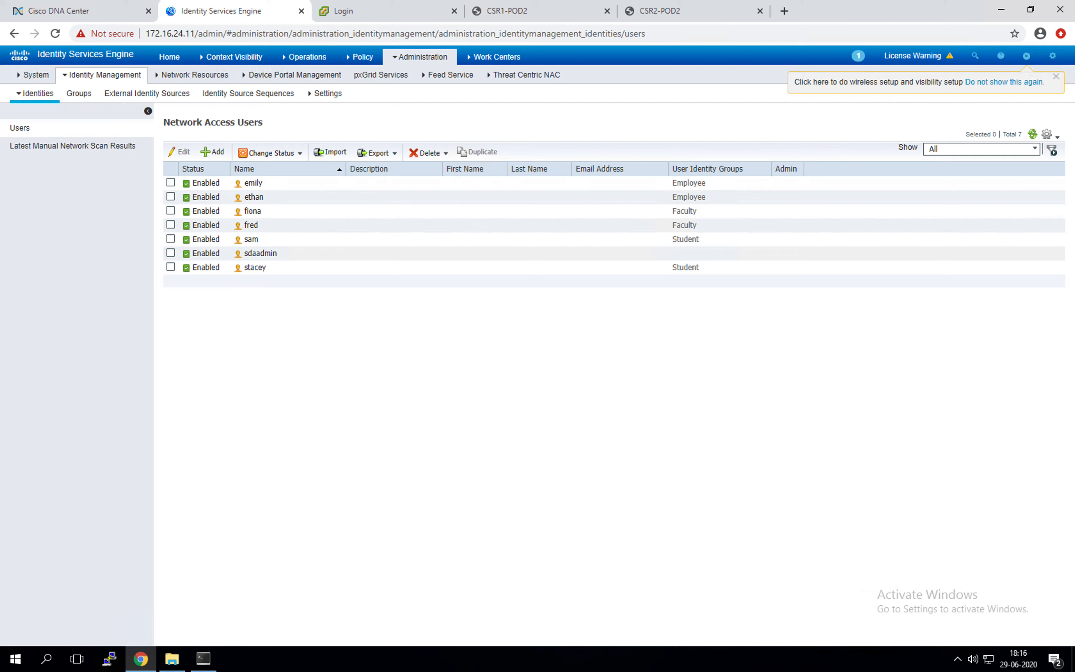
pyautogui.click(81, 99)
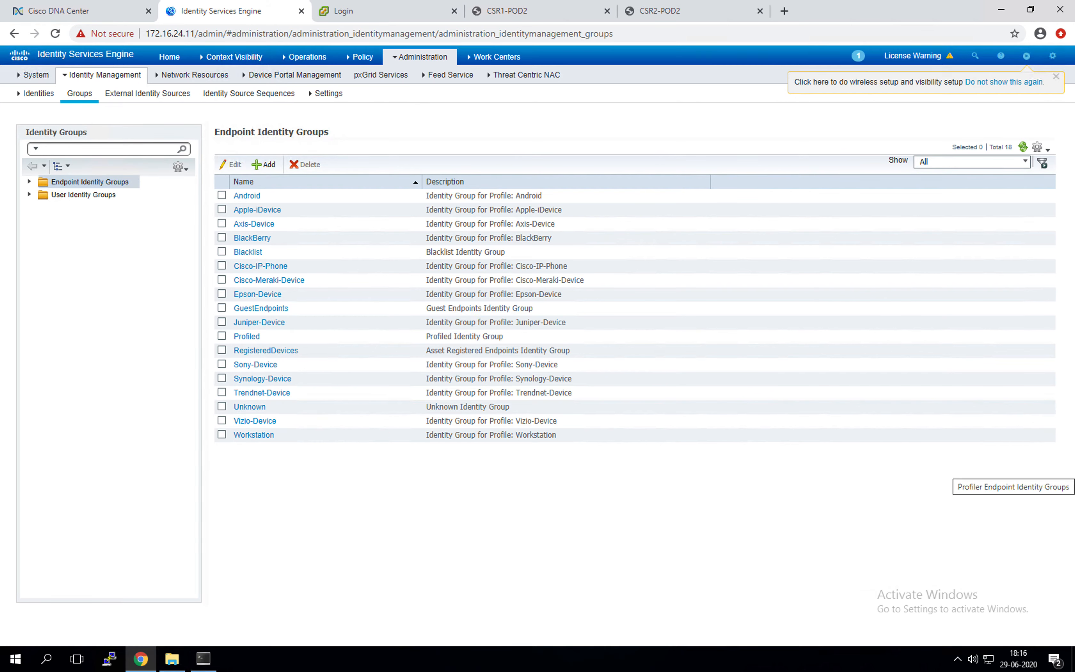
# Step: Create and submit a new endpoint identity group named PCI_Servers
pyautogui.click(263, 164)
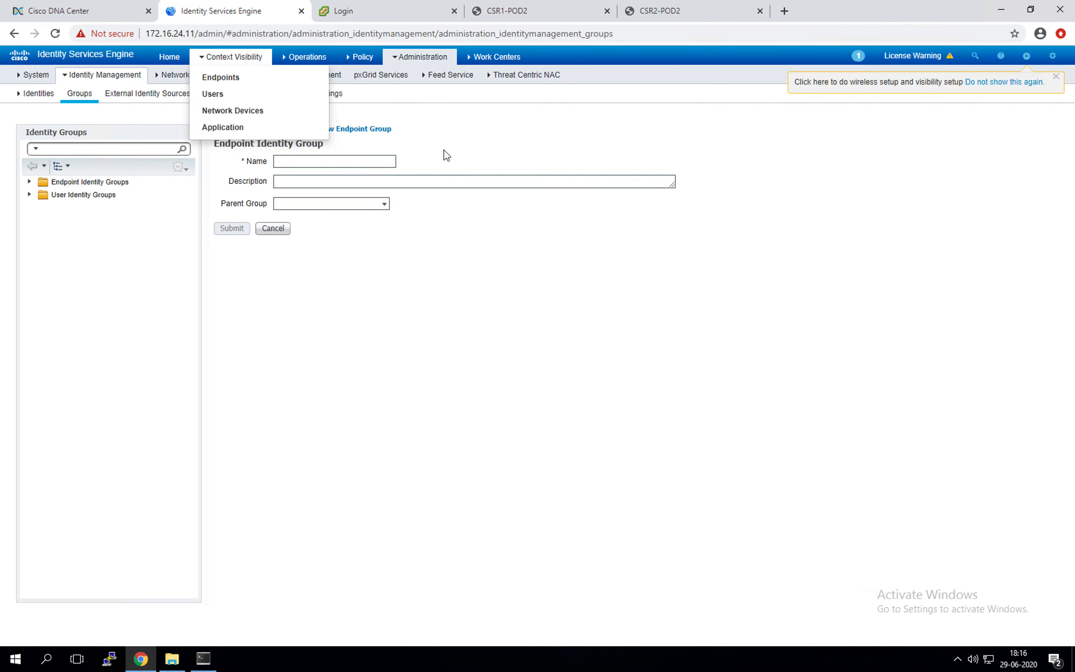
pyautogui.click(281, 131)
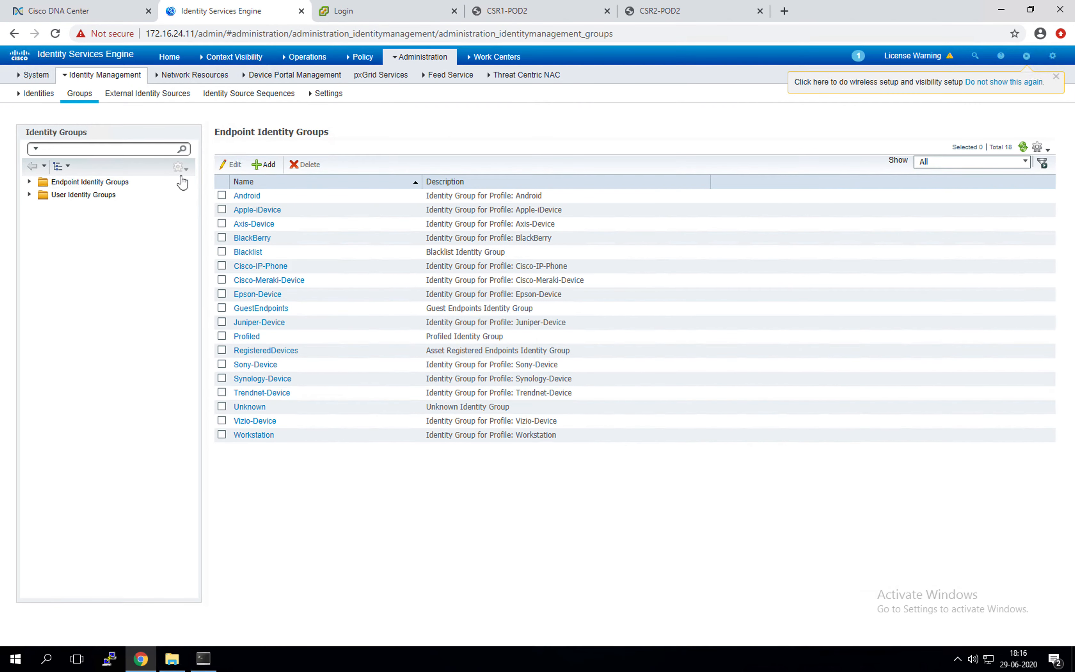
pyautogui.click(266, 164)
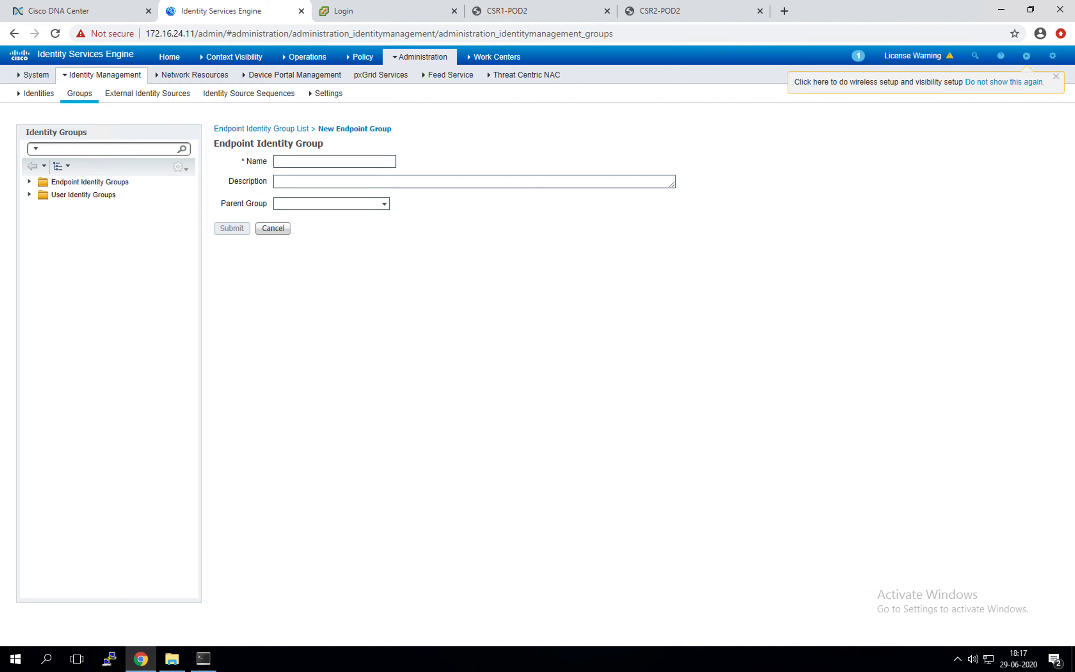
pyautogui.click(359, 164)
pyautogui.write('PCI_Servers')
pyautogui.click(226, 230)
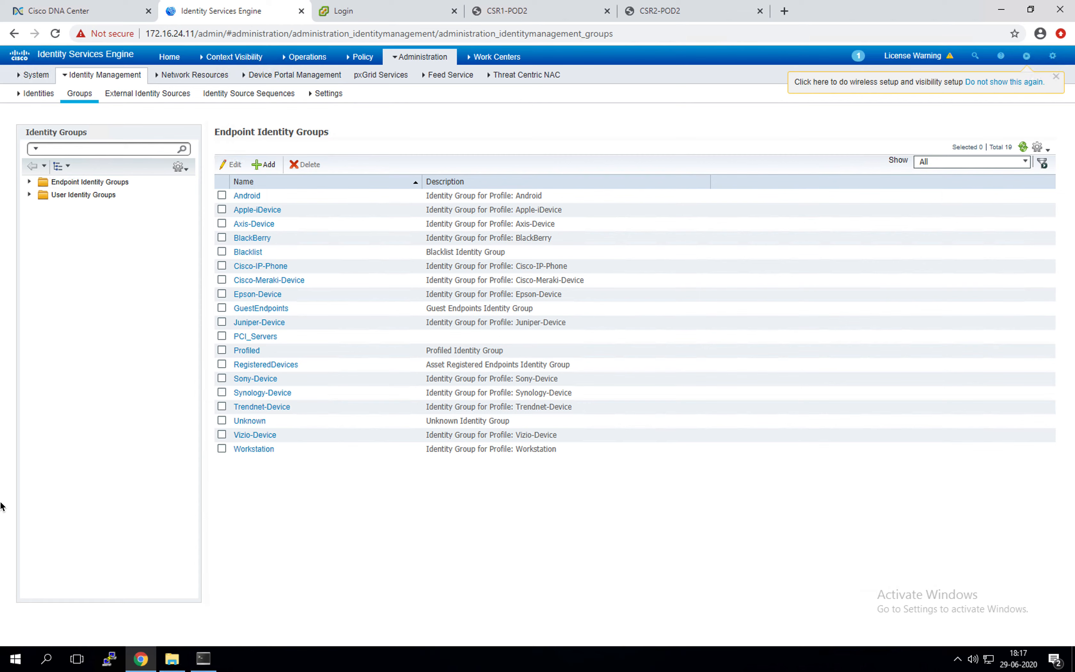
pyautogui.click(2, 493)
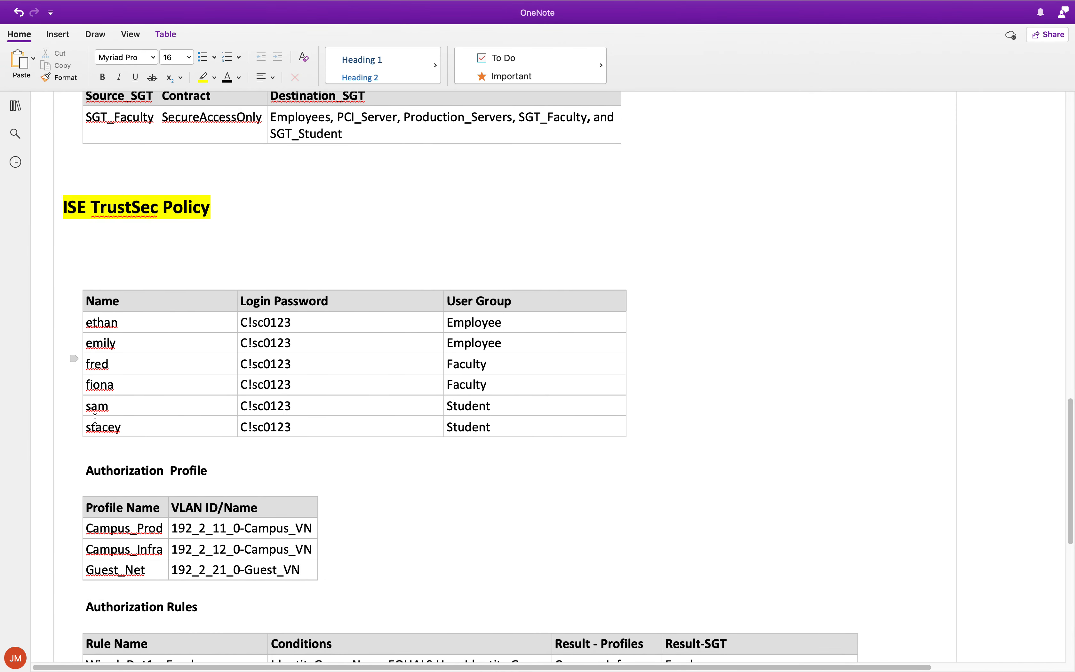
# Step: Scroll the OneNote notes down to the Authorization Rules table, then return to ISE
pyautogui.scroll(-5, 322, 271)
pyautogui.scroll(-2, 322, 271)
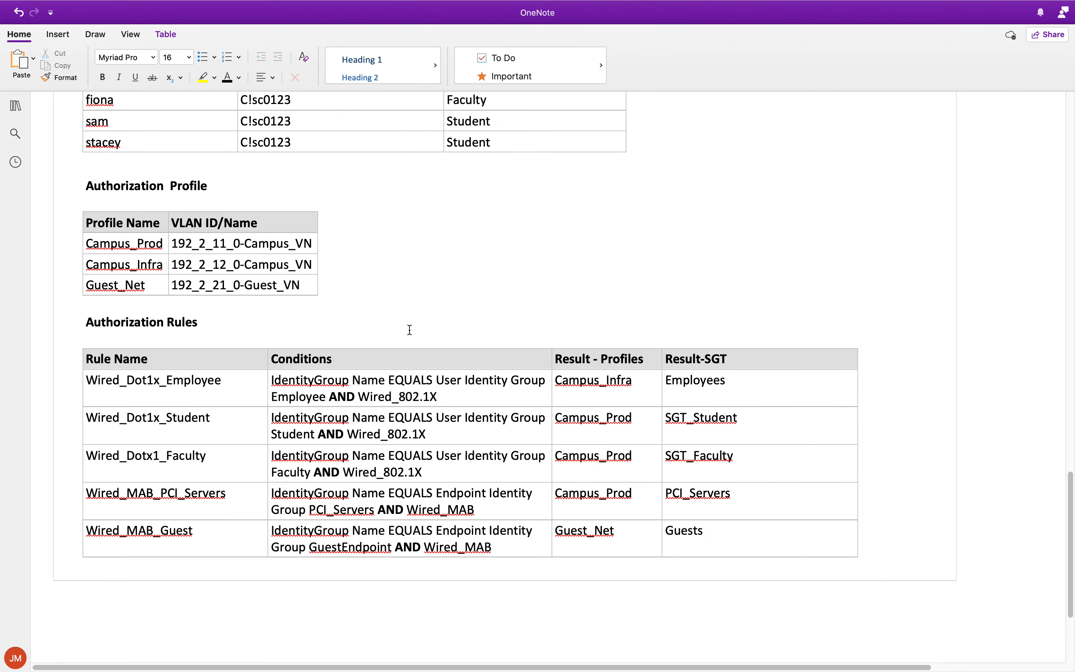
pyautogui.hotkey('ctrl', 'Right')
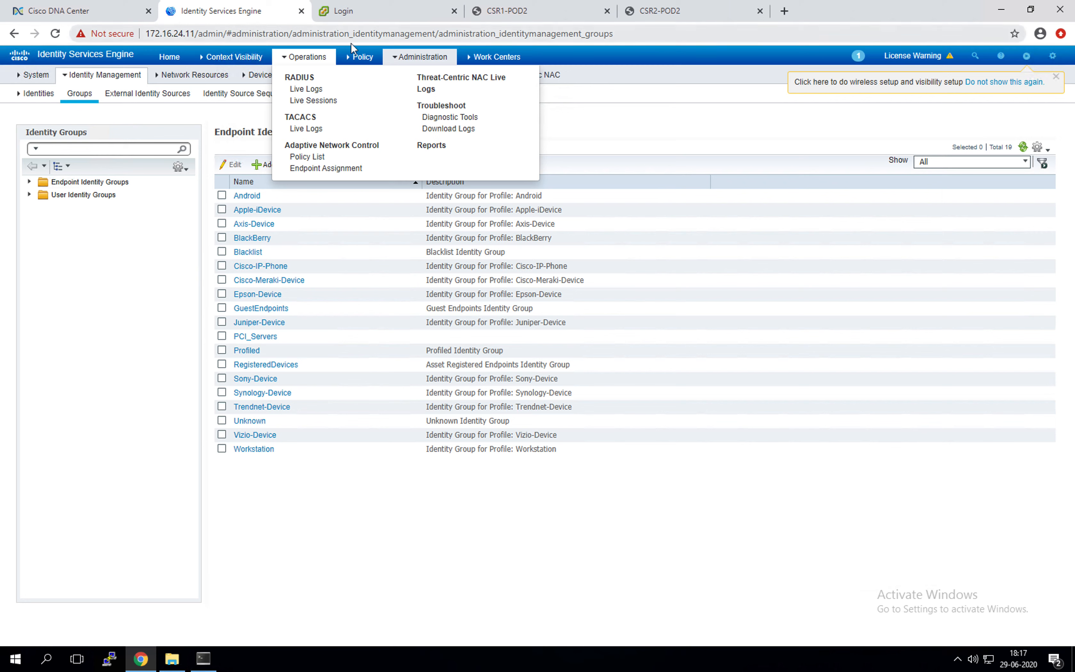
pyautogui.moveTo(360, 56)
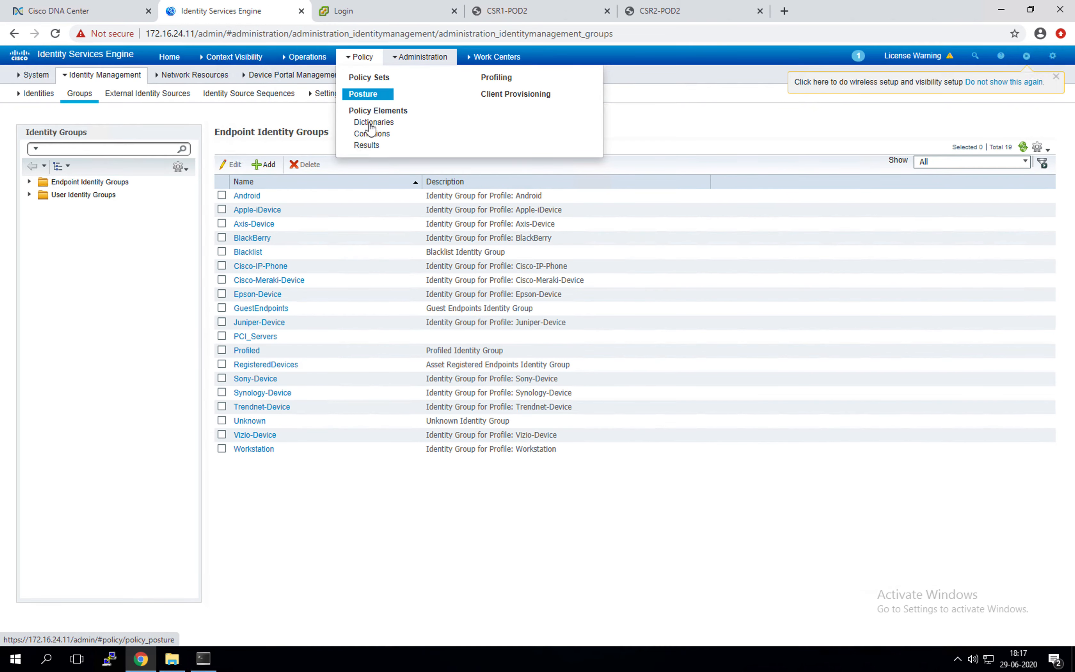
# Step: Go to Results > Authorization > Authorization Profiles and add a new authorization profile
pyautogui.click(369, 145)
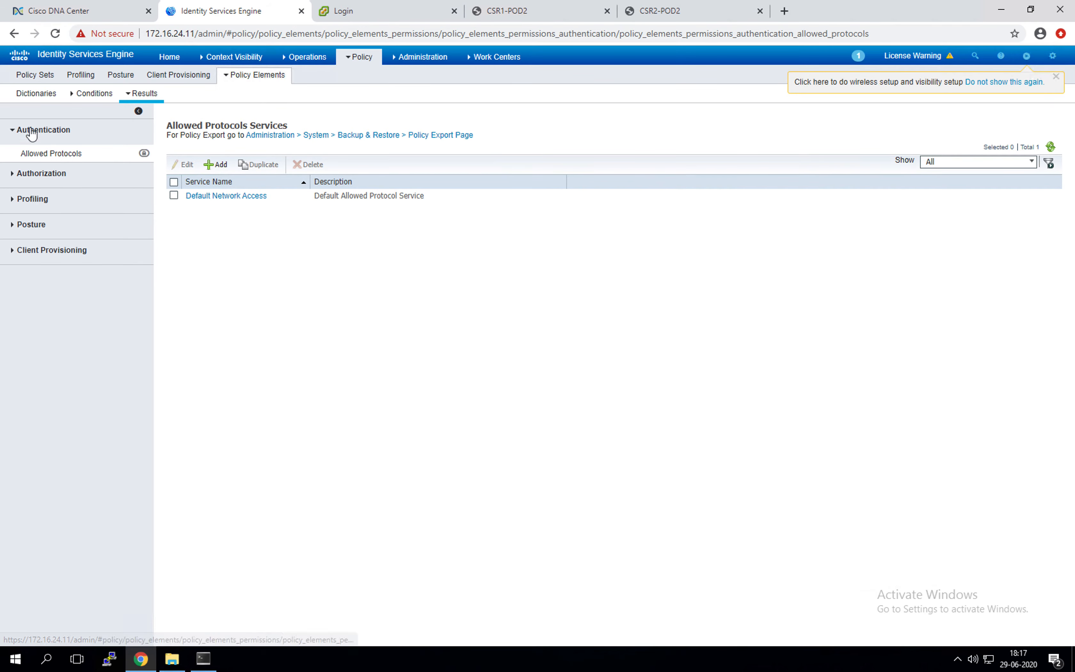
pyautogui.click(16, 175)
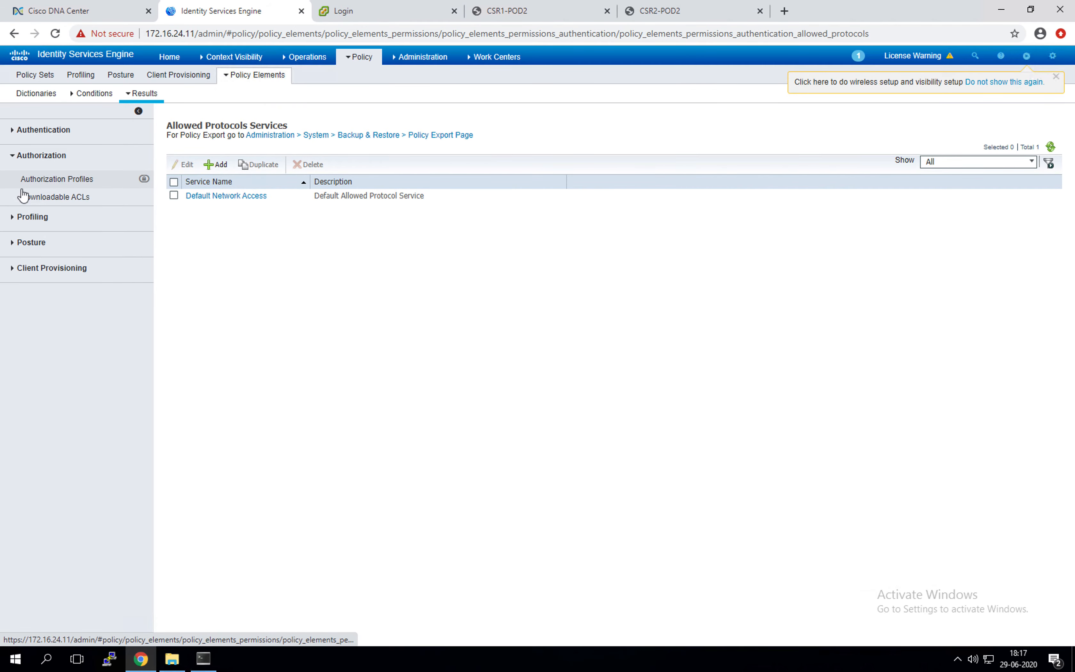
pyautogui.click(69, 179)
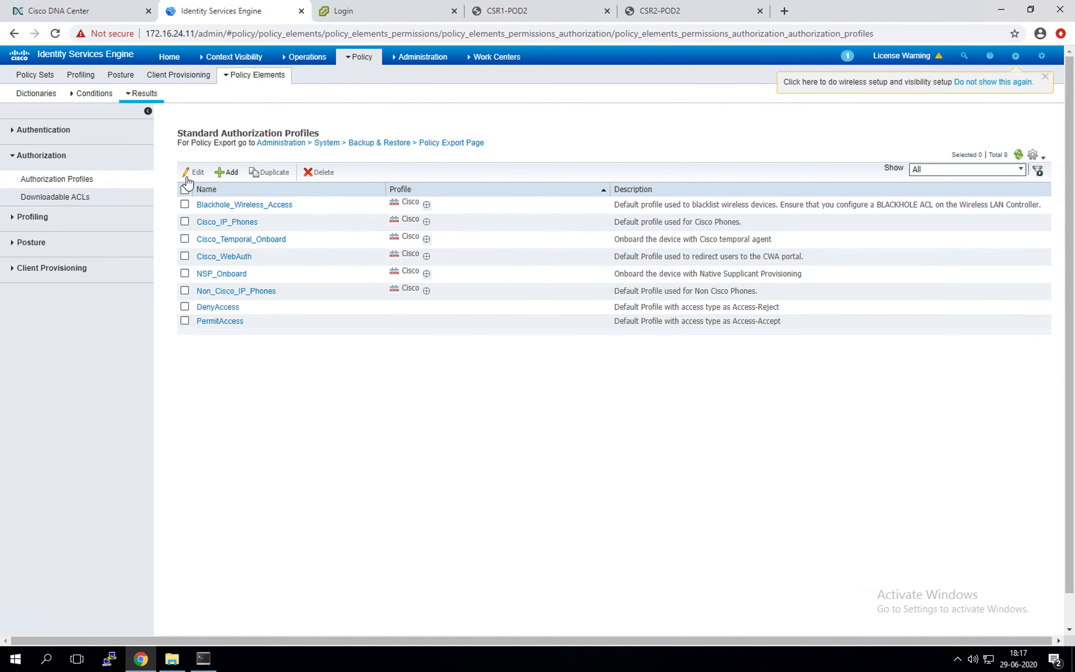
pyautogui.click(225, 173)
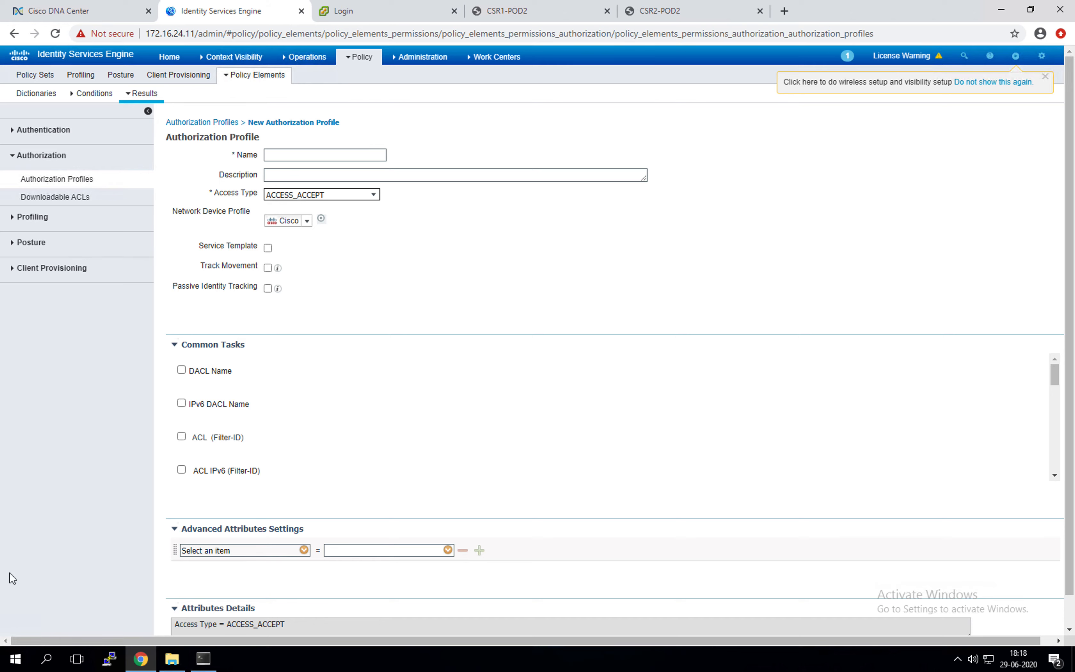
pyautogui.scroll(-2, 187, 382)
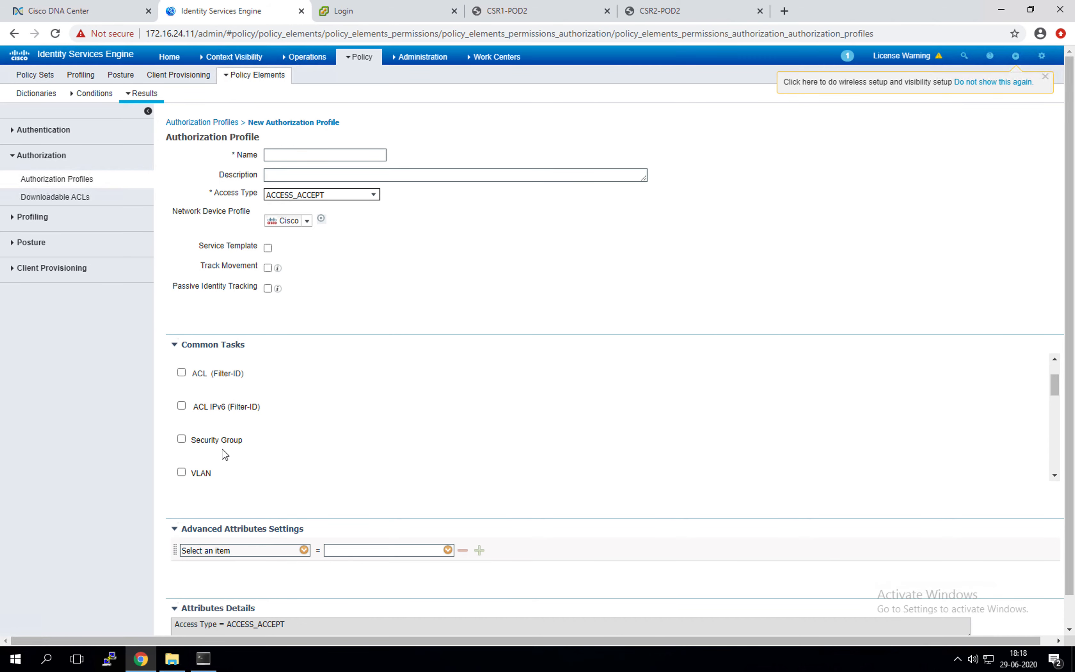
pyautogui.scroll(2, 257, 449)
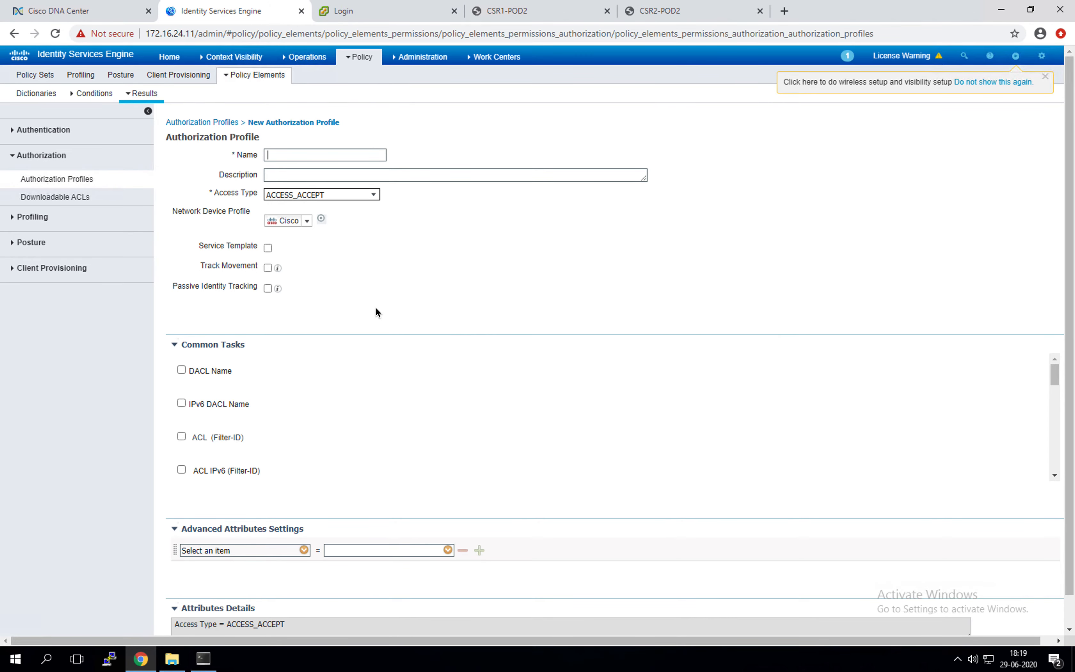
# Step: Switch from the ISE full-screen space to the OneNote planning notes
pyautogui.moveTo(11, 372)
pyautogui.hotkey('ctrl', 'Left')
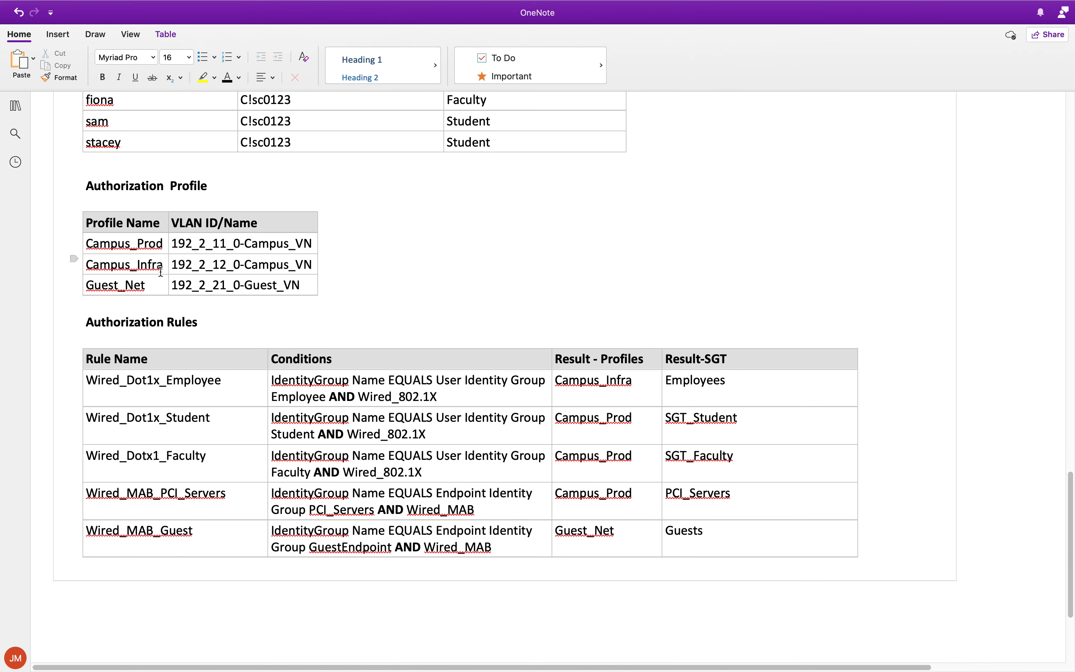
# Step: Widen the Authorization Profile table's Profile Name column and review the user, policy and rules tables
pyautogui.moveTo(169, 218); pyautogui.dragTo(195, 218)
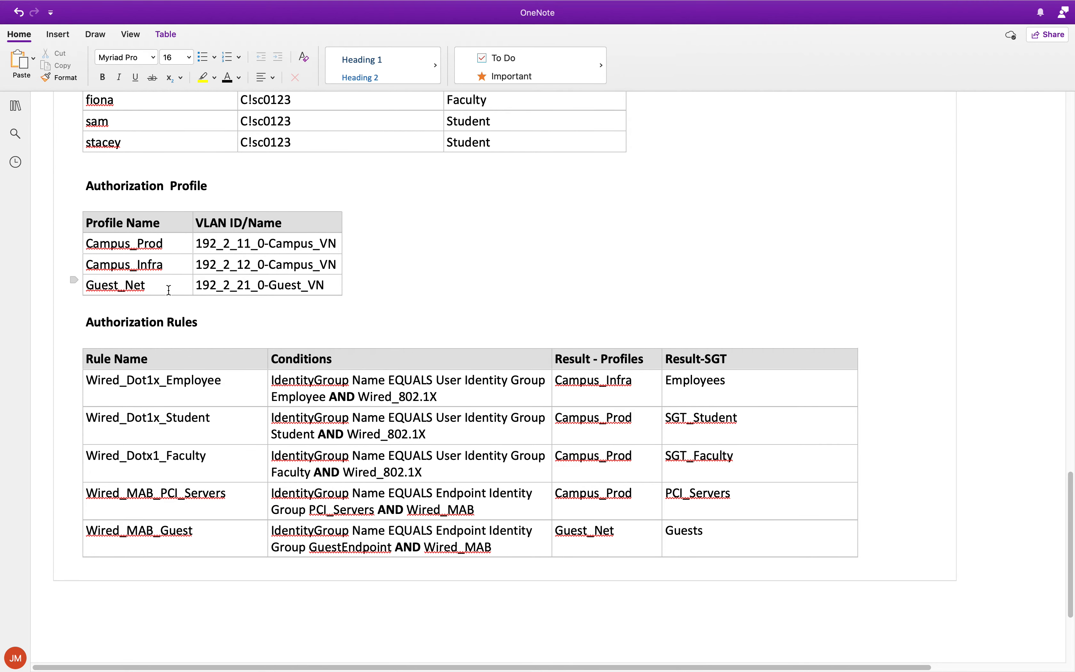
pyautogui.scroll(5, 161, 290)
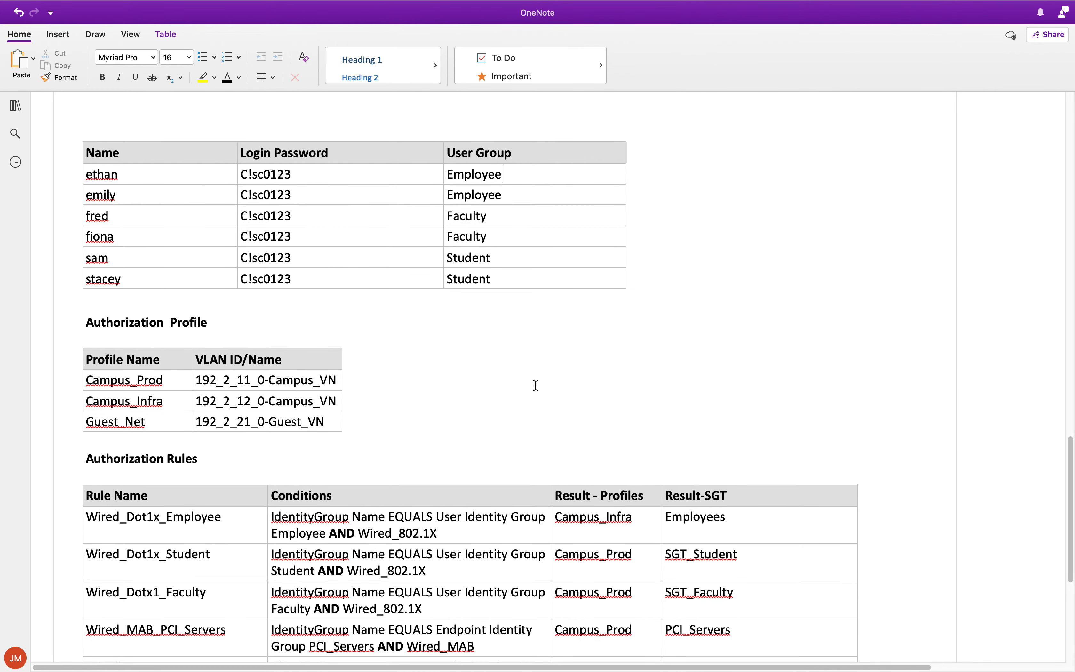
pyautogui.scroll(10, 128, 360)
pyautogui.scroll(12, 132, 352)
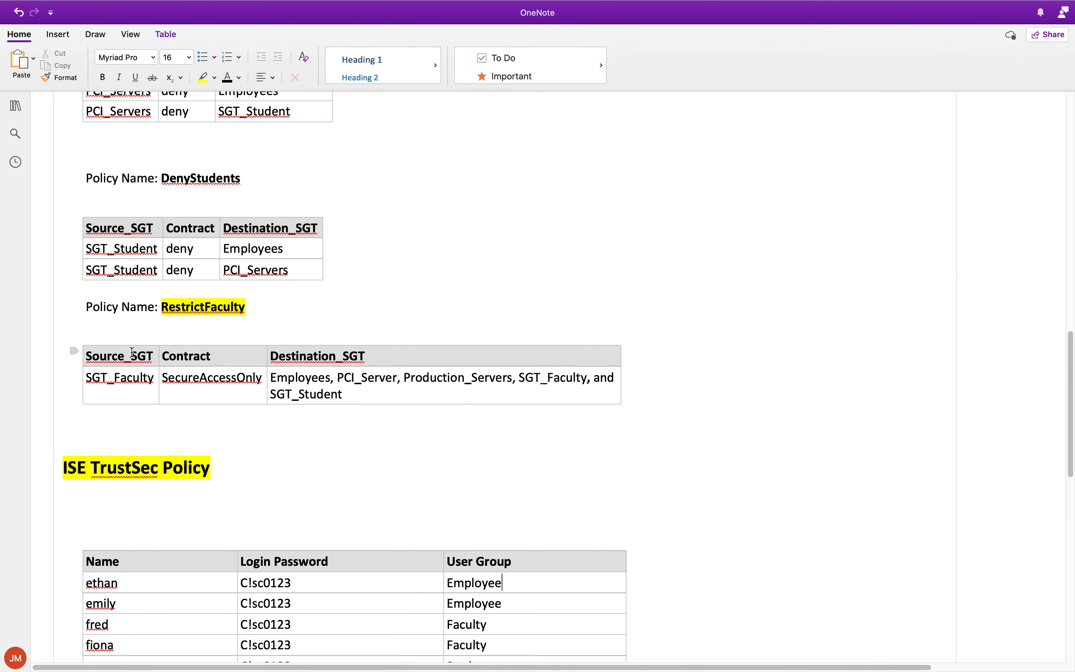
pyautogui.scroll(-5, 132, 352)
pyautogui.scroll(4, 135, 349)
pyautogui.scroll(-13, 135, 349)
pyautogui.scroll(-5, 138, 349)
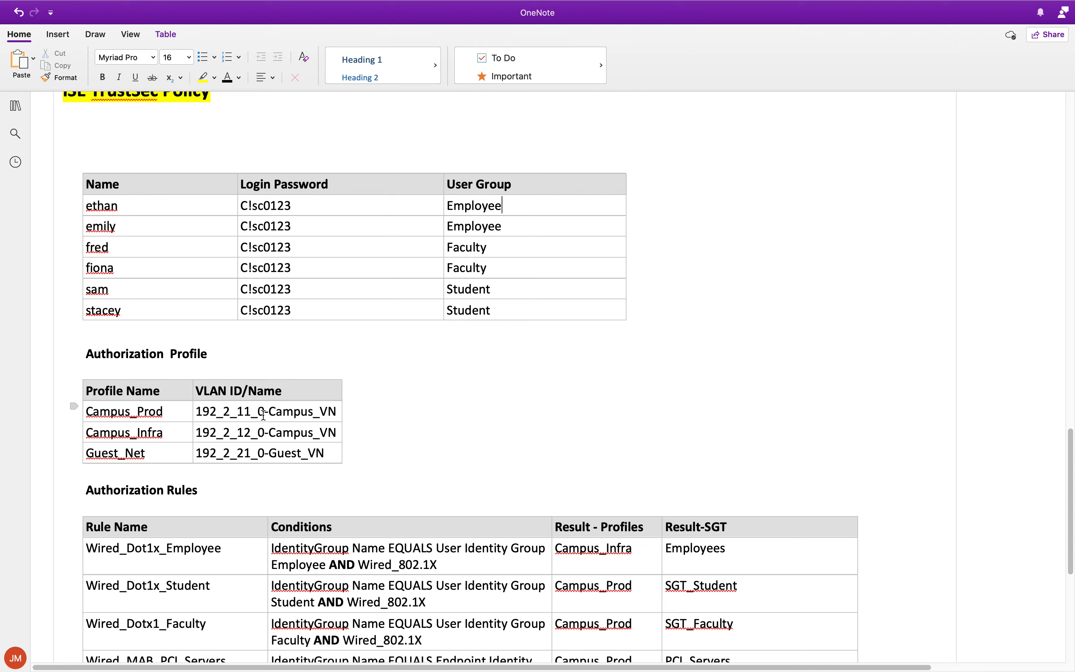
# Step: Select the Campus_Prod VLAN value 192_2_11_0-Campus_VN in OneNote, then return to ISE
pyautogui.moveTo(264, 413); pyautogui.dragTo(197, 413)
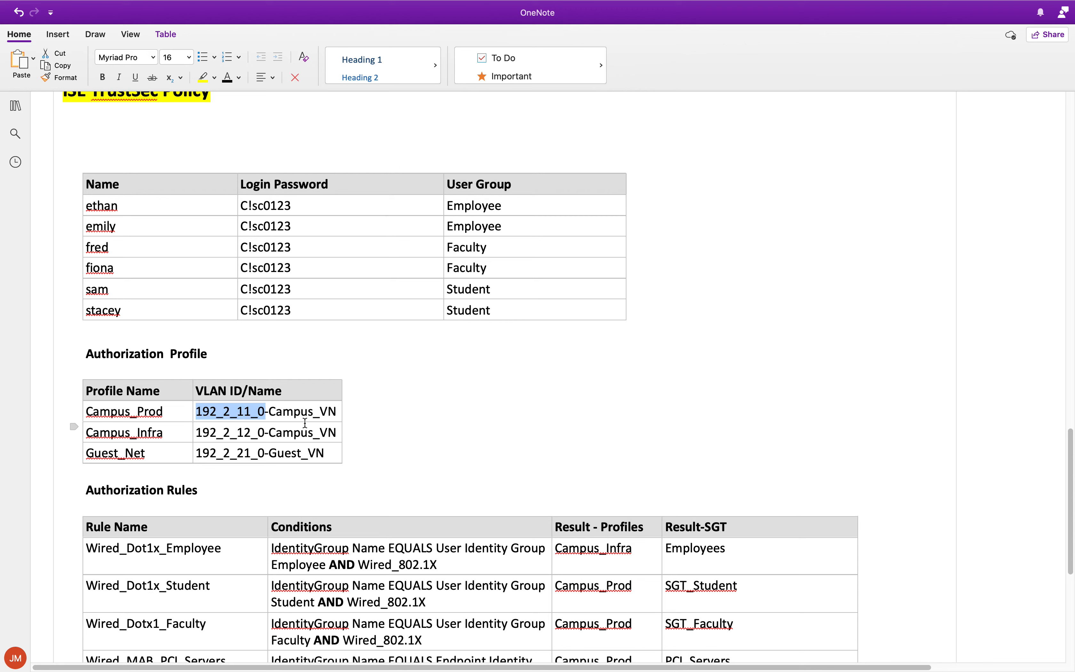
pyautogui.click(277, 413)
pyautogui.click(284, 410)
pyautogui.moveTo(285, 410); pyautogui.dragTo(338, 414)
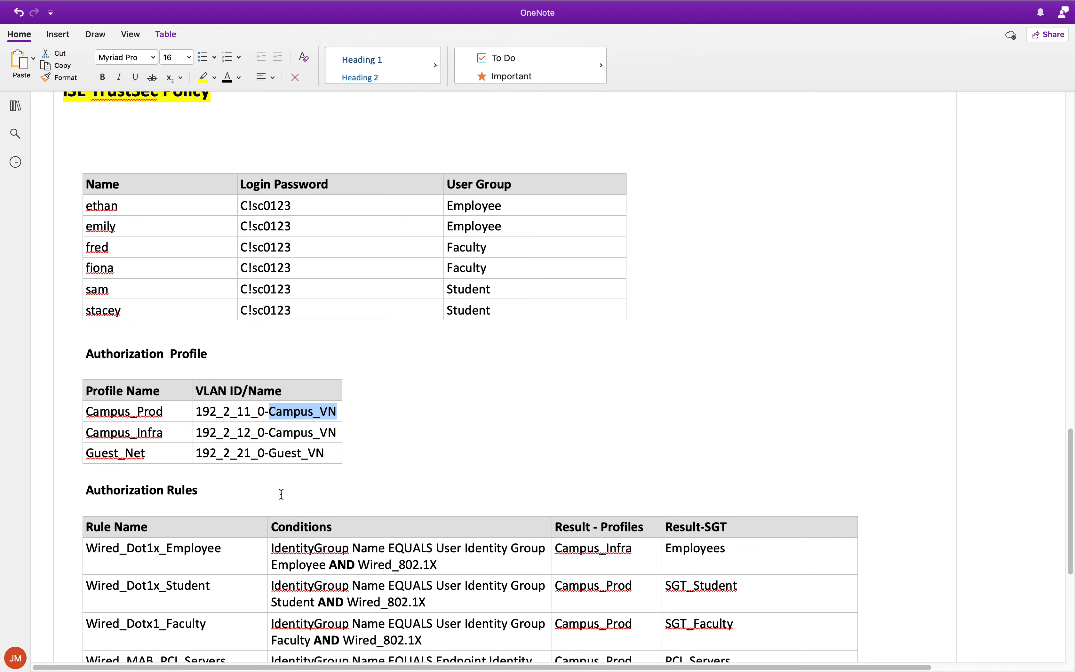
pyautogui.click(401, 420)
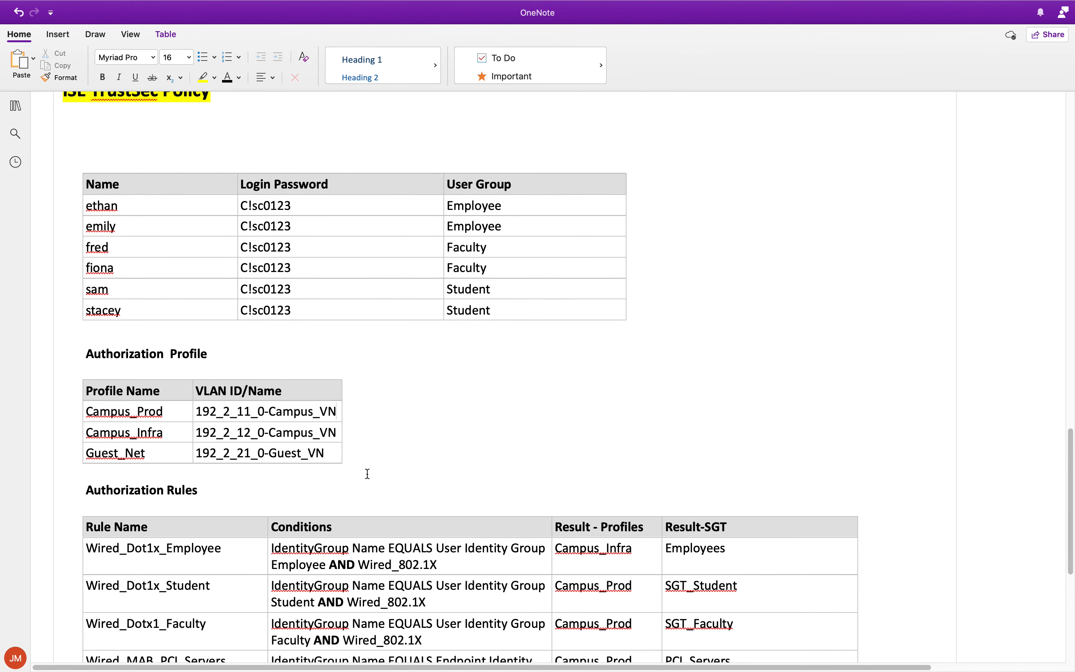
pyautogui.hotkey('ctrl', 'Right')
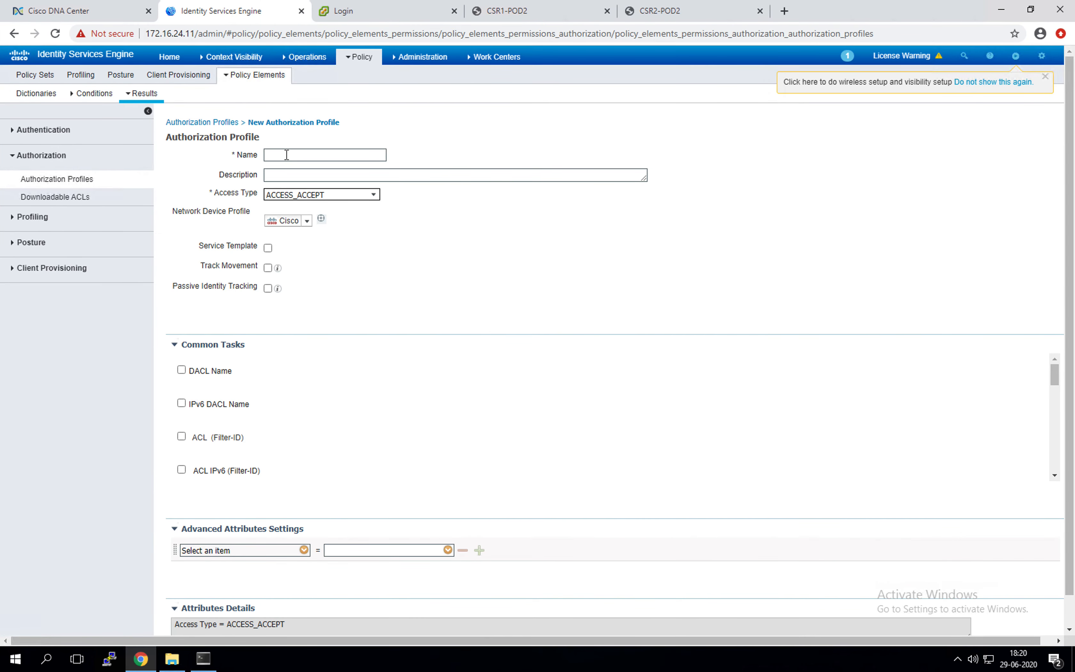
# Step: Name the profile Campus_Prod and enable VLAN with ID/Name 192_2_11_0-Campus_VN
pyautogui.click(287, 156)
pyautogui.write('Campus_Prod')
pyautogui.scroll(-1, 606, 281)
pyautogui.scroll(-2, 374, 408)
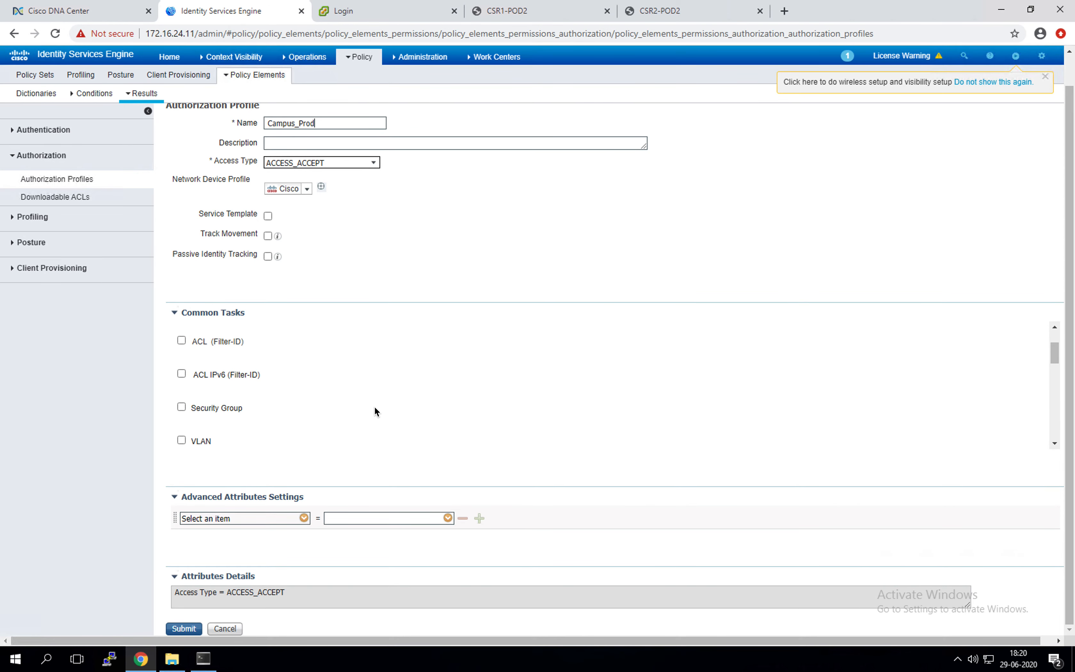
pyautogui.click(181, 441)
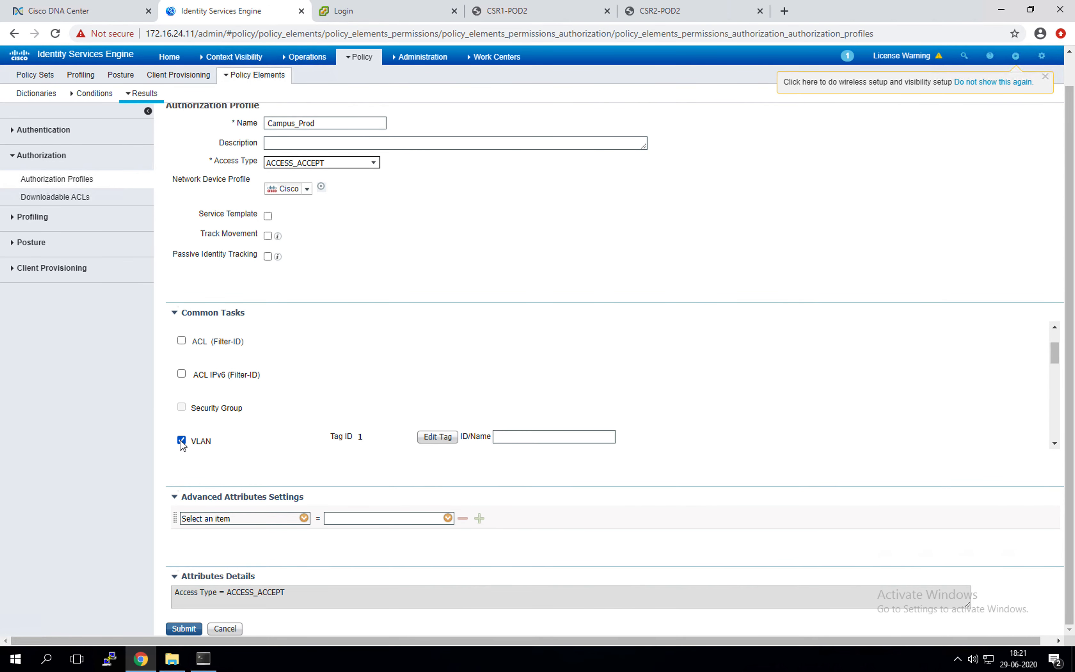
pyautogui.click(538, 438)
pyautogui.write('192_2_11_0-Campus_VN')
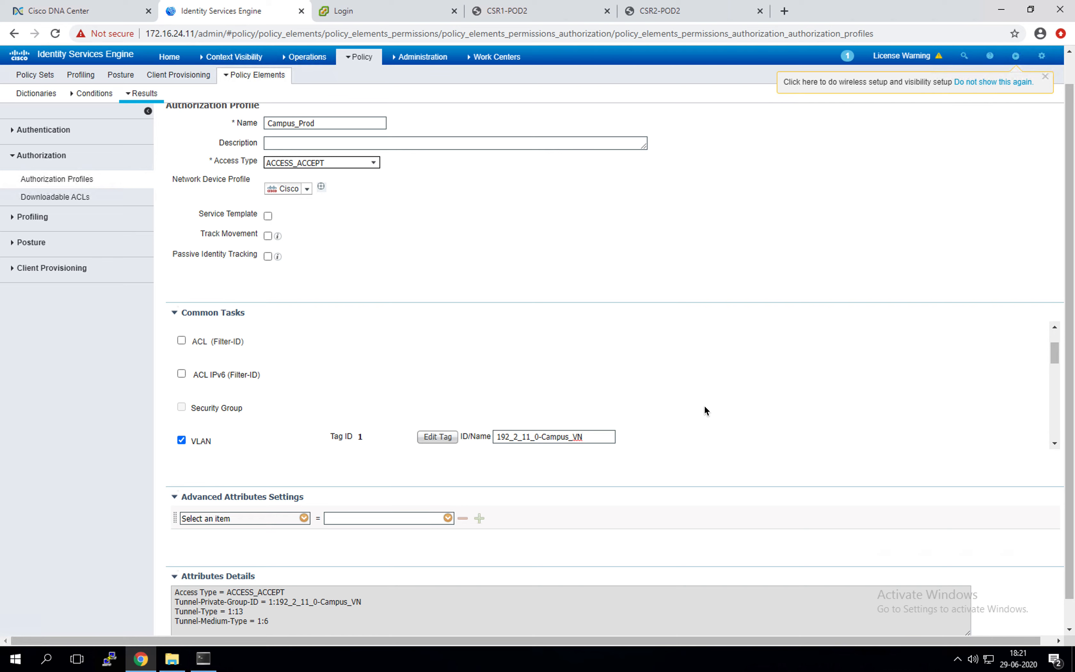
pyautogui.scroll(-1, 688, 491)
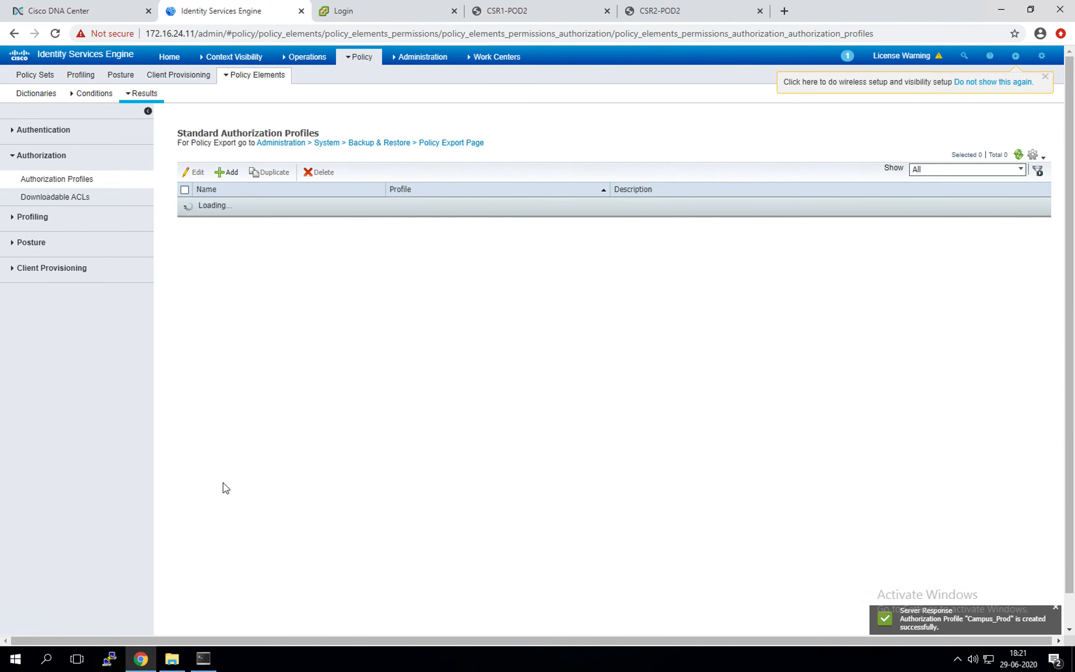
# Step: Add another authorization profile named Campus_Infra
pyautogui.click(224, 171)
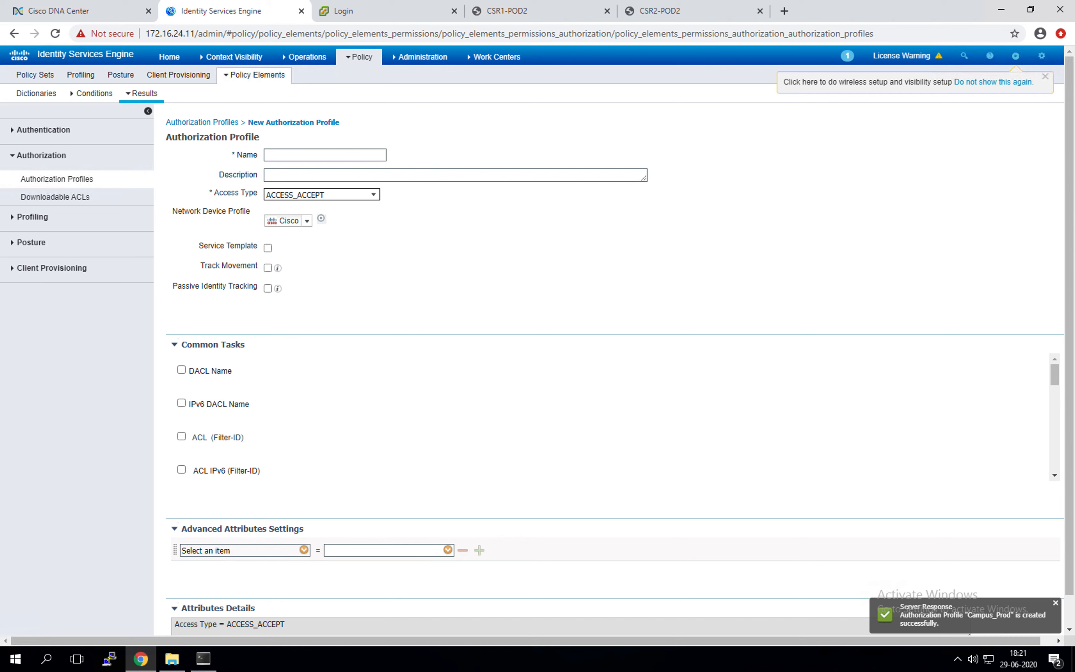
pyautogui.click(321, 157)
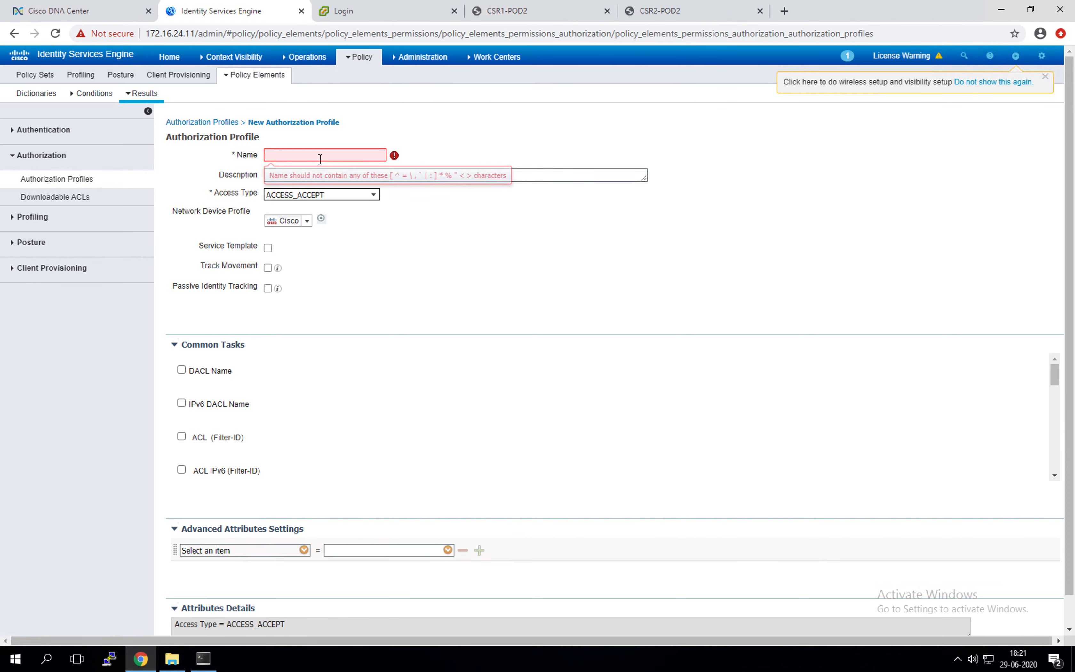
pyautogui.click(318, 154)
pyautogui.write('Campus_Infra')
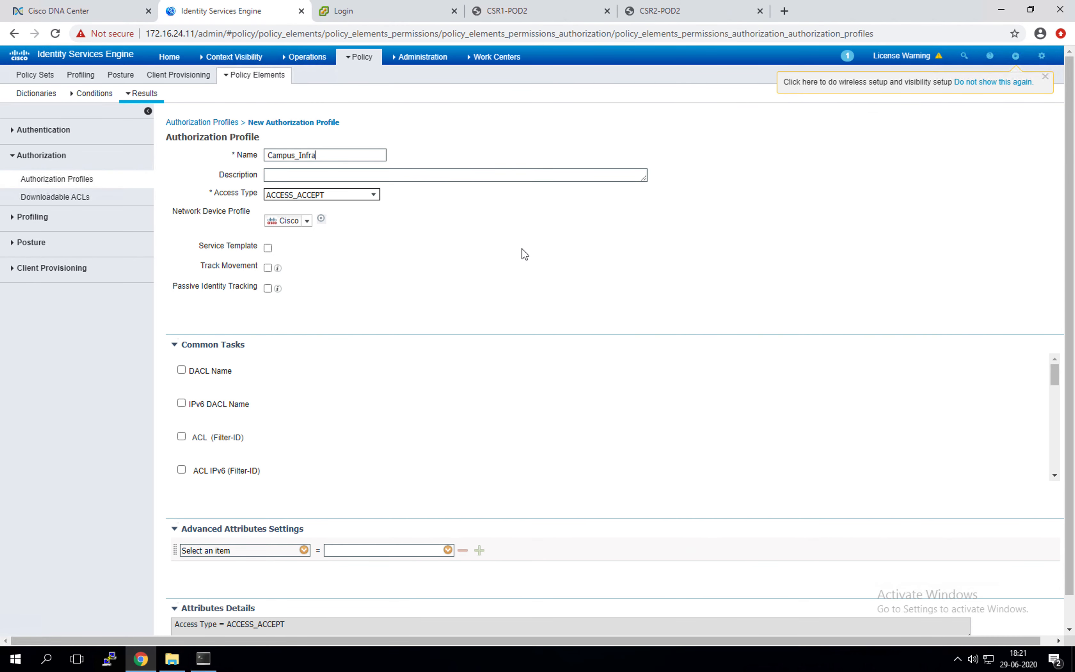
pyautogui.scroll(-1, 520, 252)
pyautogui.scroll(-5, 240, 395)
pyautogui.scroll(4, 223, 405)
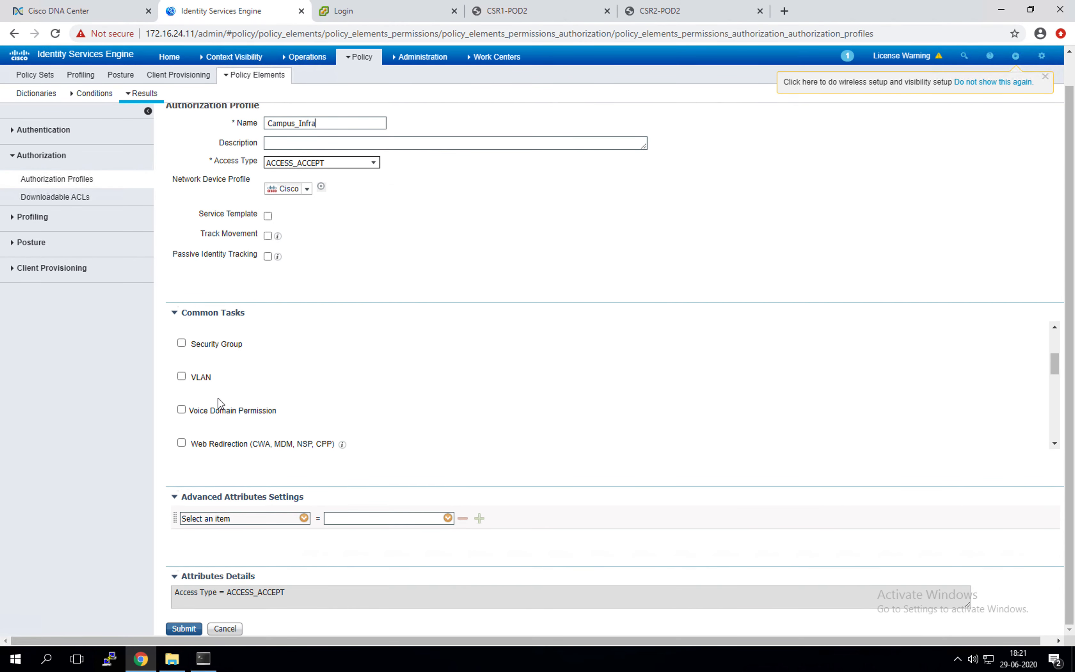
# Step: Enable VLAN 192_2_12_0-Campus_VN on Campus_Infra and submit the profile
pyautogui.click(203, 442)
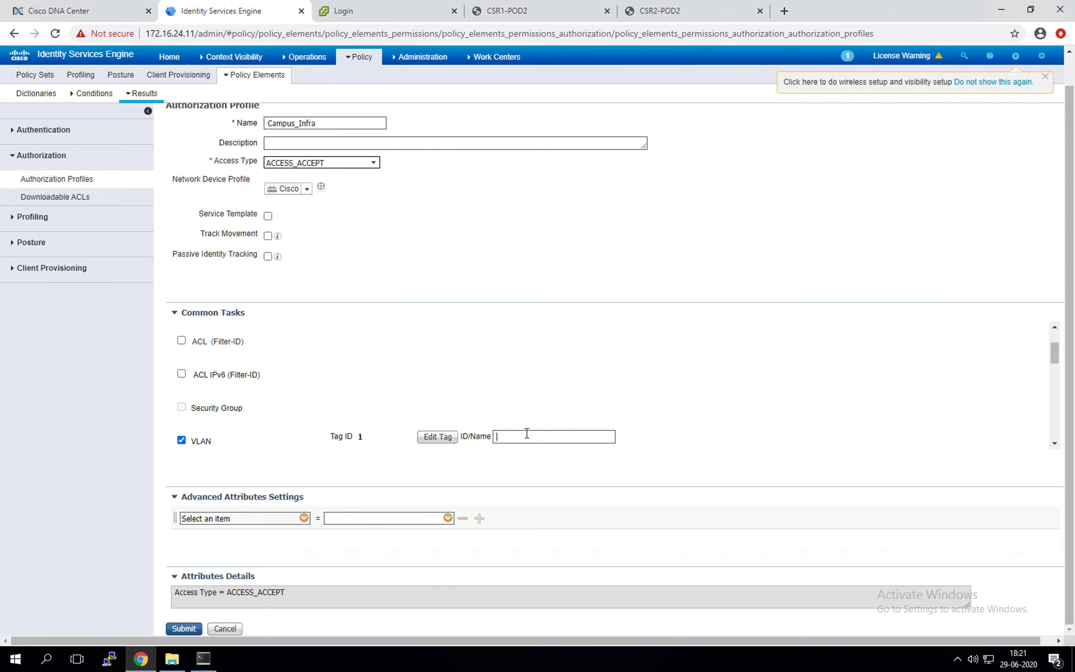
pyautogui.write('192_2_12_0-Campus_VN')
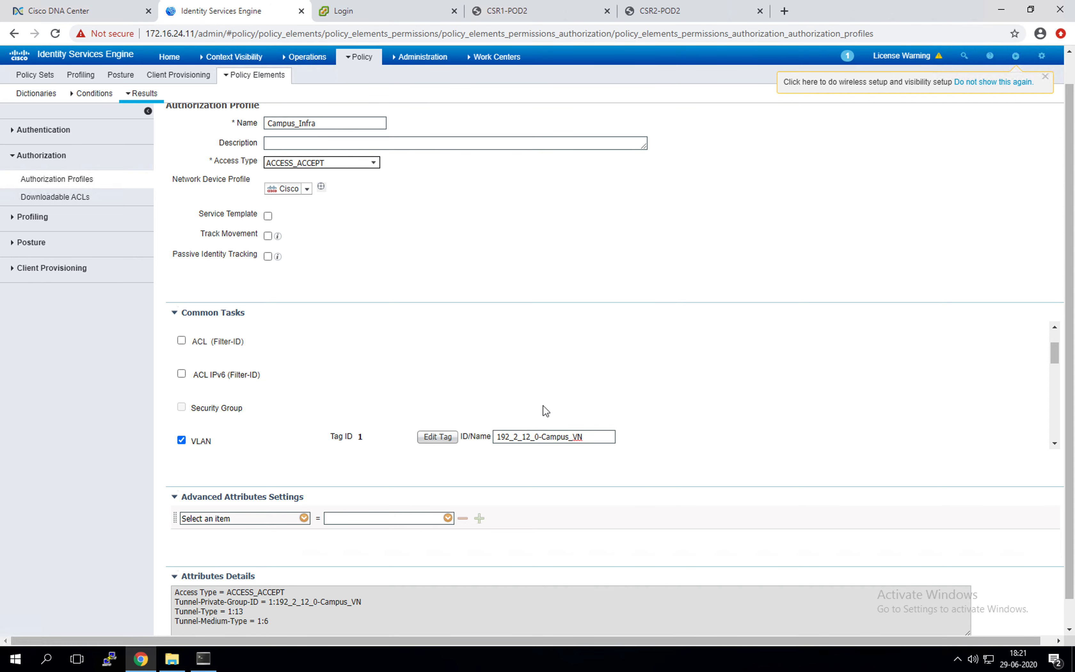
pyautogui.click(599, 456)
pyautogui.scroll(-5, 844, 416)
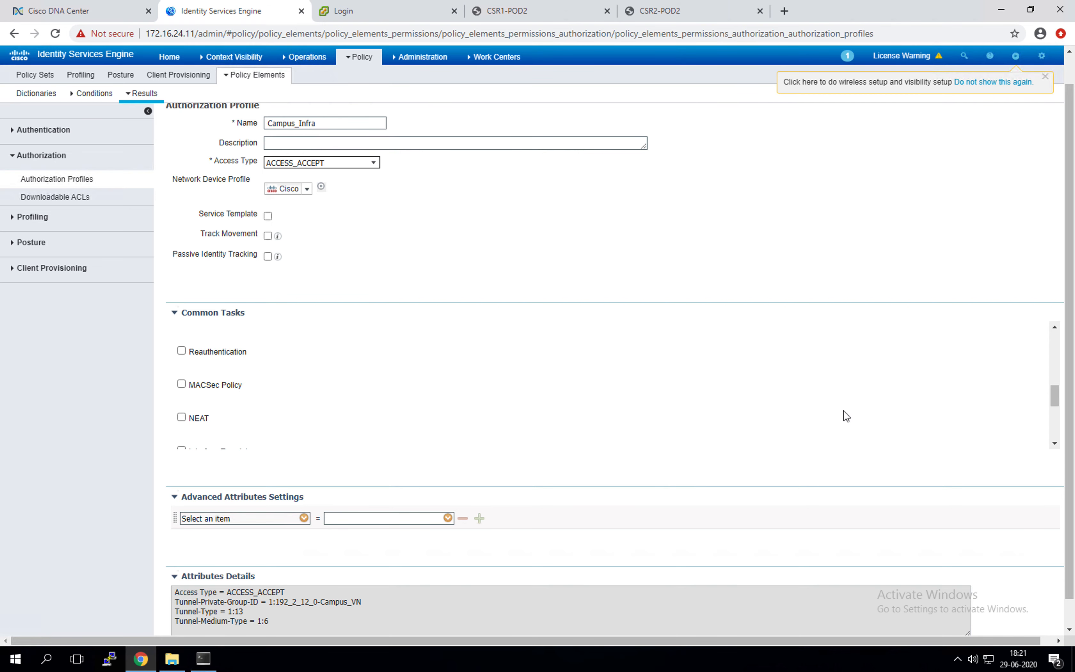
pyautogui.scroll(3, 844, 416)
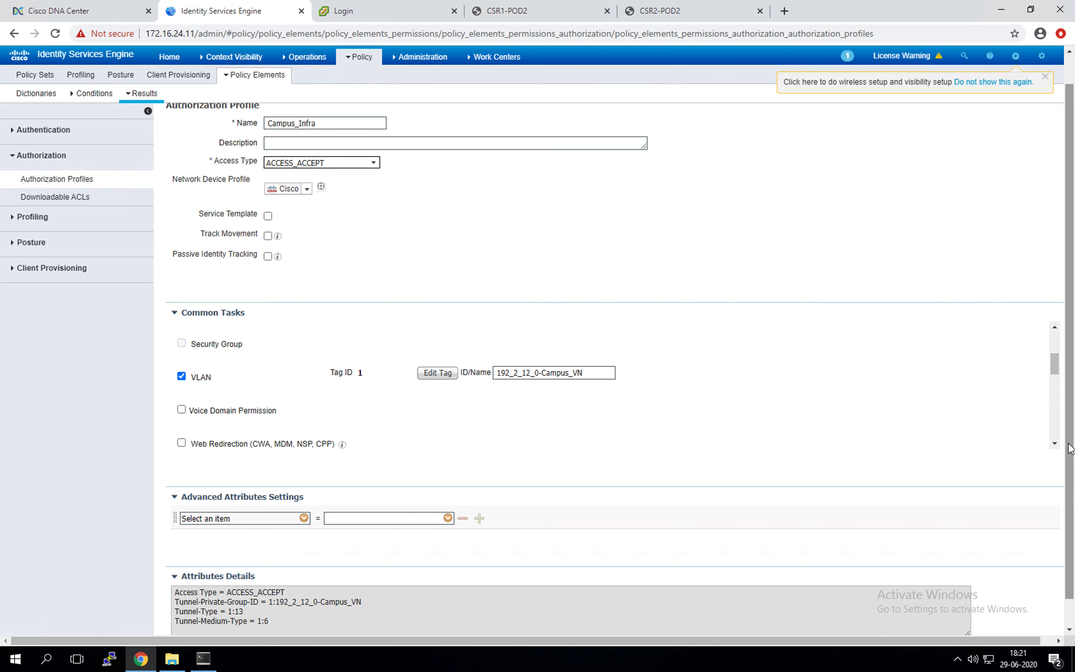
pyautogui.scroll(-2, 1068, 516)
pyautogui.click(196, 630)
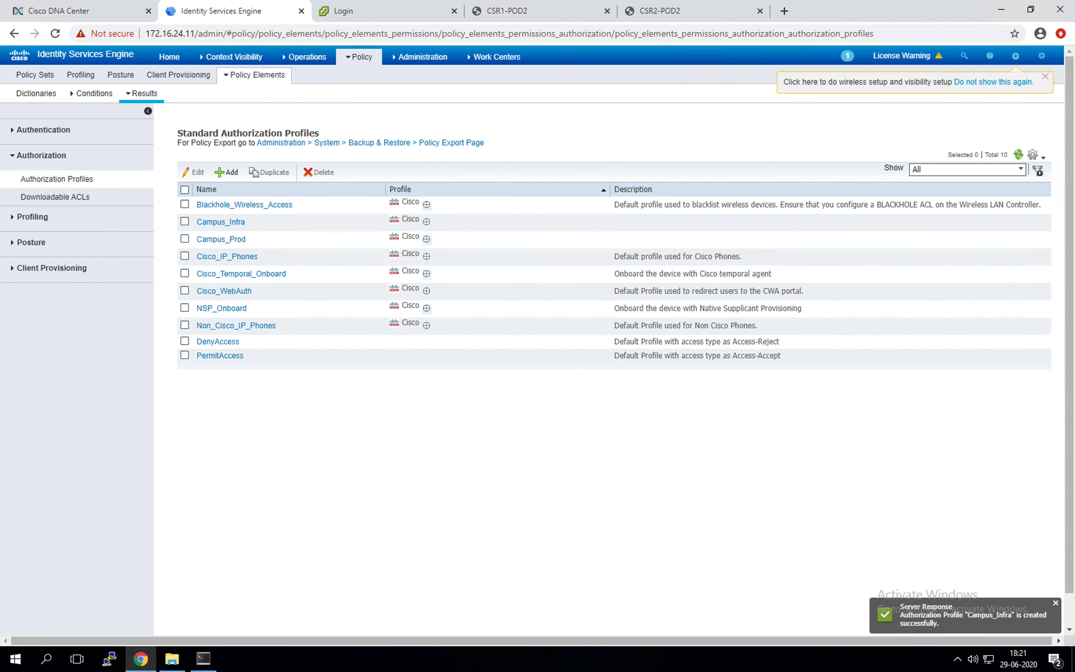
# Step: Start a new authorization profile named Guest_Net
pyautogui.click(227, 172)
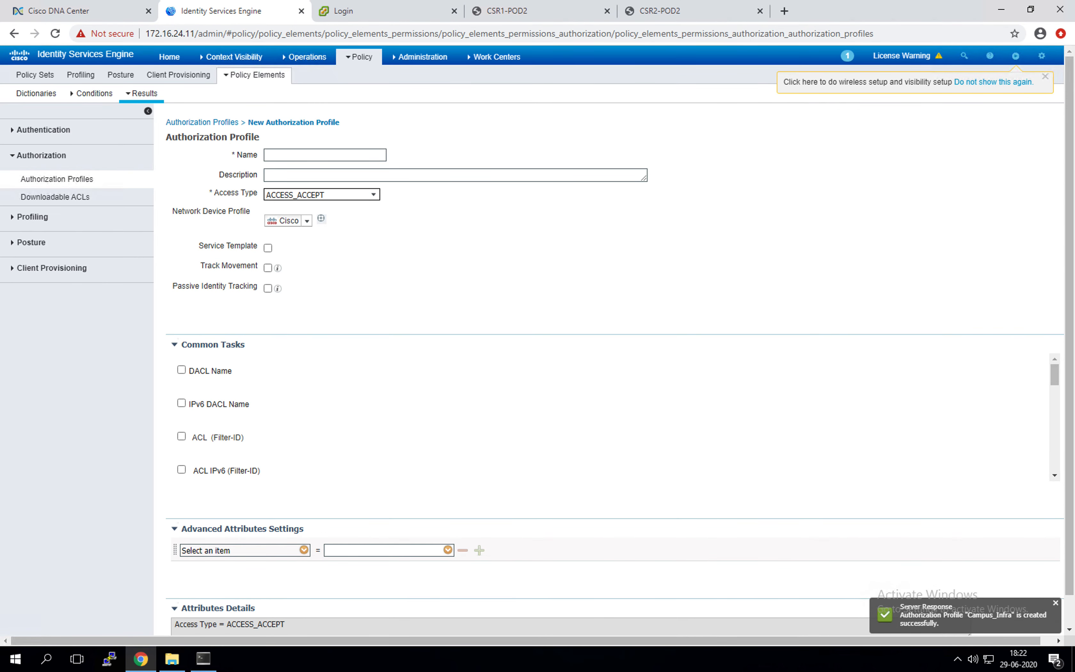
pyautogui.write('Guest_Net')
pyautogui.scroll(-5, 235, 418)
pyautogui.scroll(-3, 236, 418)
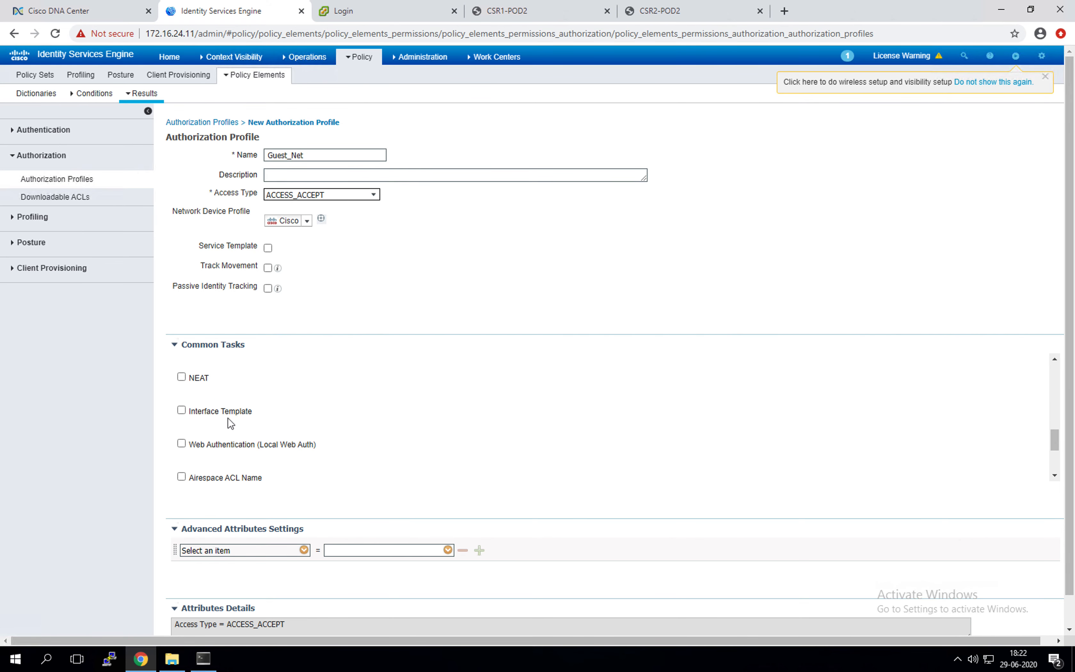
pyautogui.scroll(-3, 216, 424)
pyautogui.scroll(-2, 207, 454)
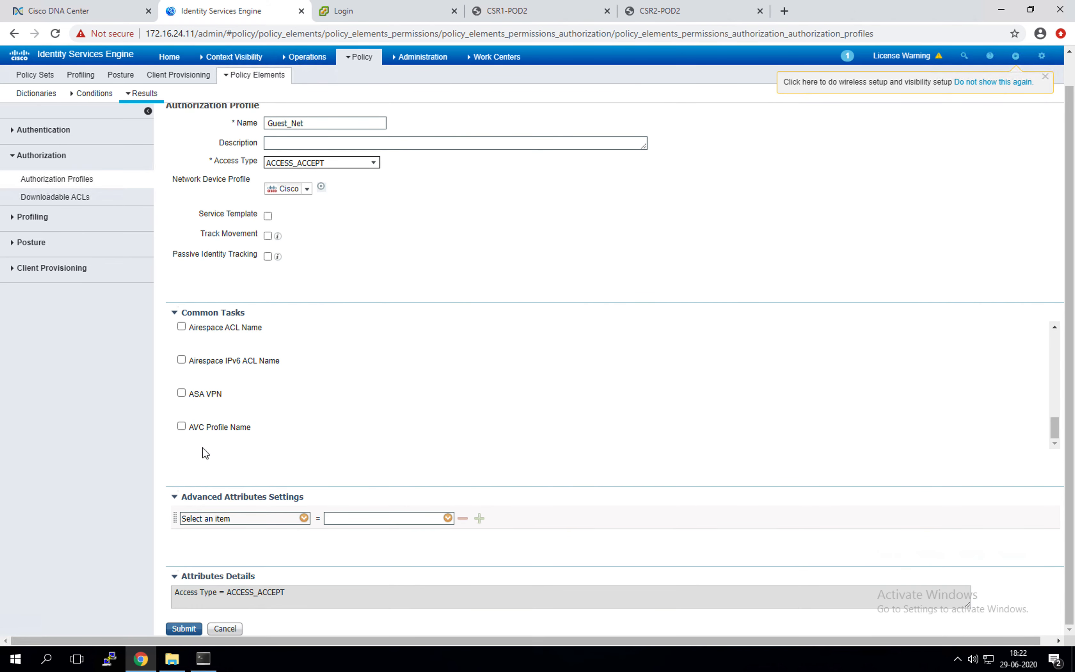
pyautogui.scroll(6, 235, 386)
pyautogui.scroll(4, 235, 386)
# Step: Assign VLAN 192_2_21_0-Guest_VN to Guest_Net and submit the profile
pyautogui.click(195, 444)
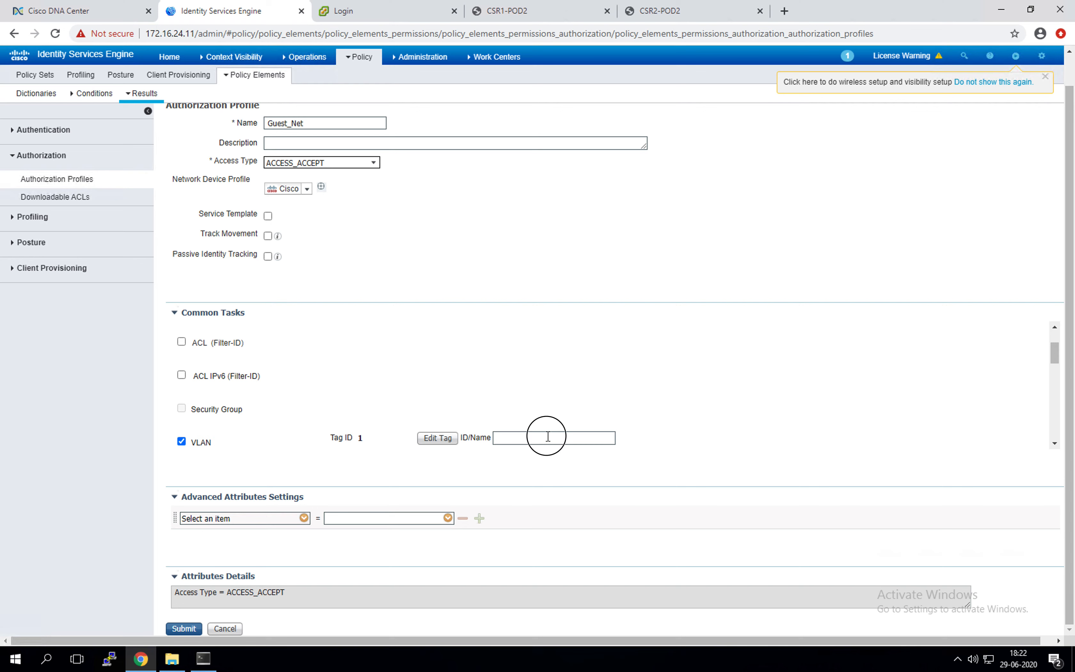
pyautogui.write('192_2_21_0-Guest_VN')
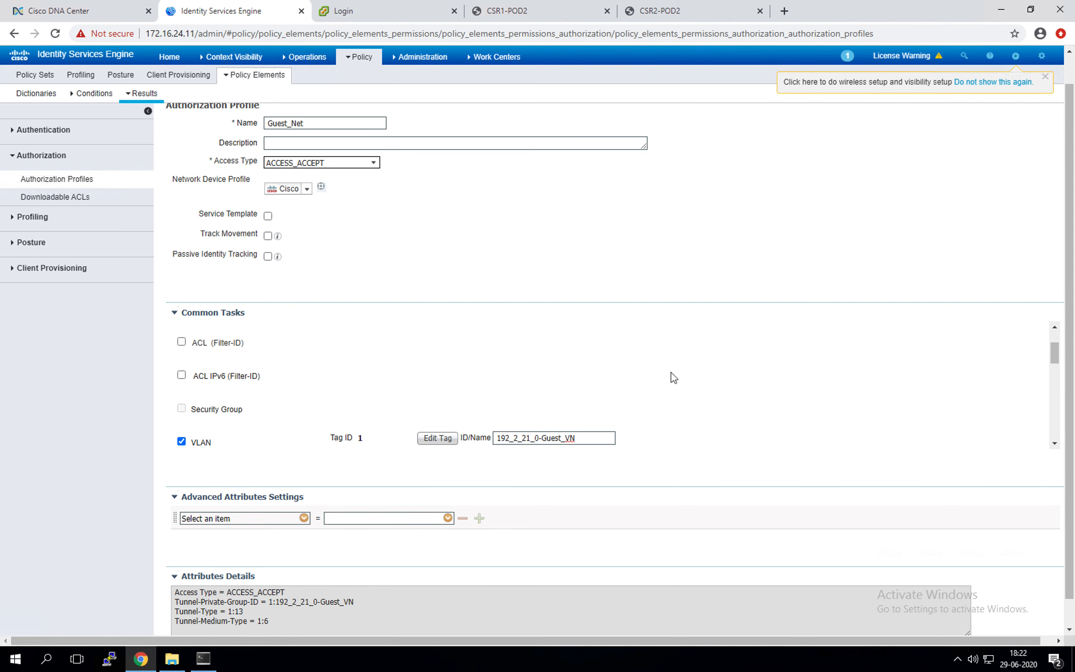
pyautogui.scroll(-8, 674, 378)
pyautogui.scroll(-1, 209, 560)
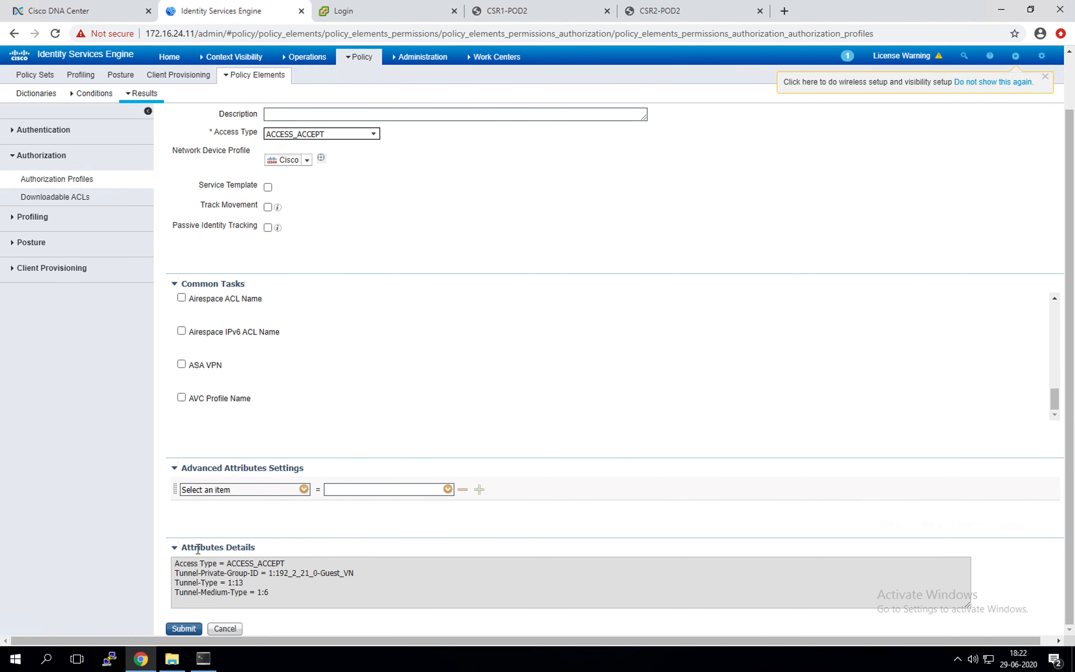
pyautogui.click(183, 628)
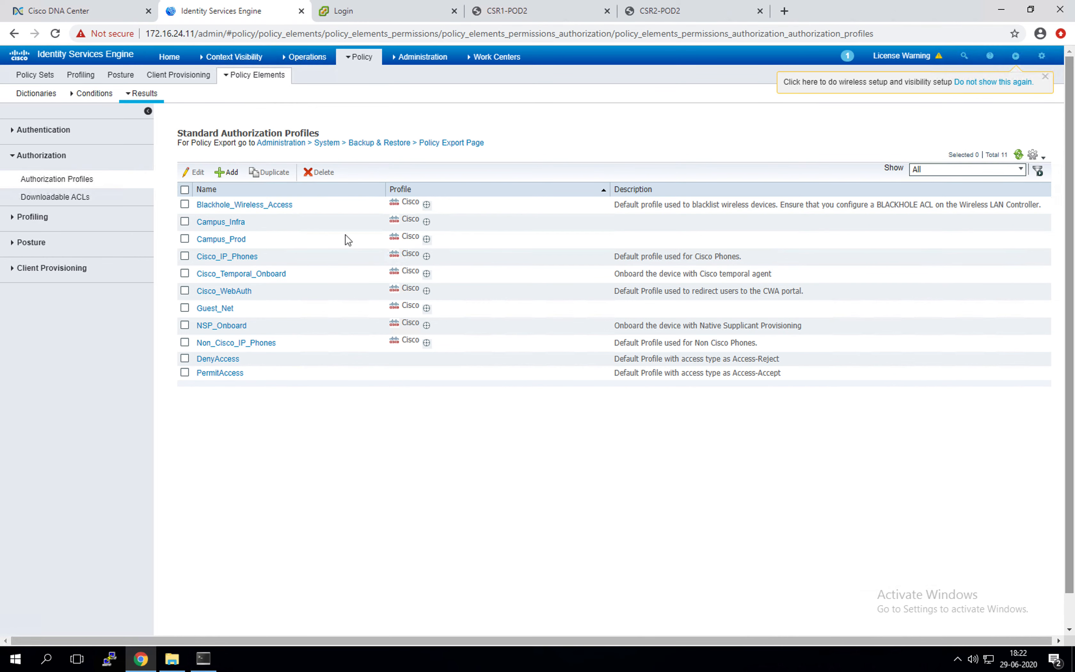
pyautogui.click(360, 56)
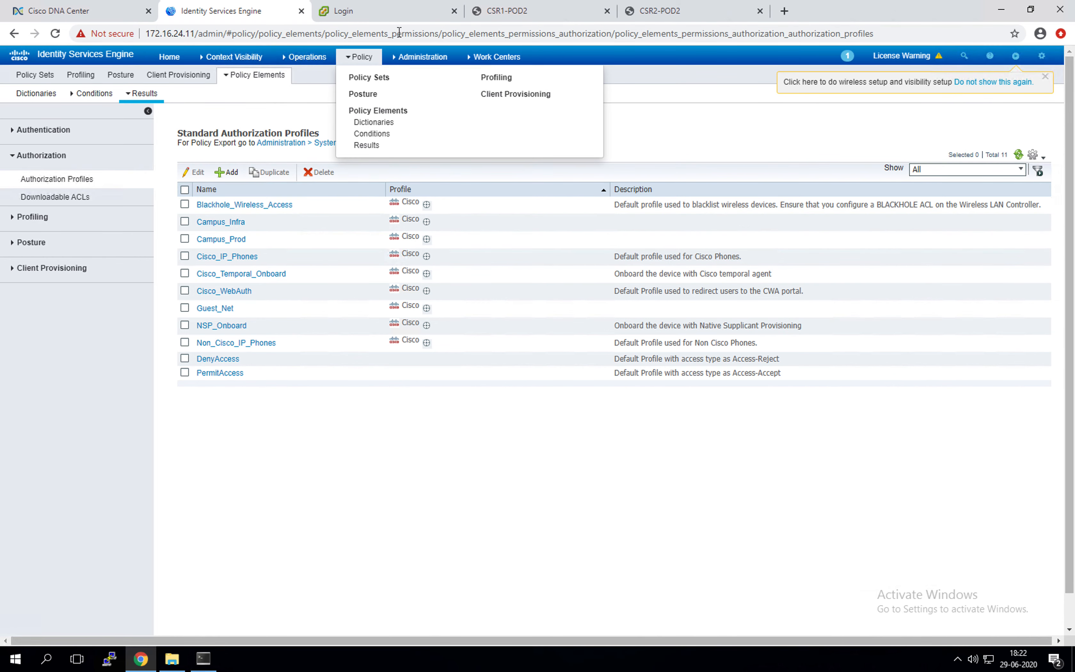
# Step: Go through Policy > Results, then Policy > Policy Sets to reach the Default policy set
pyautogui.click(361, 146)
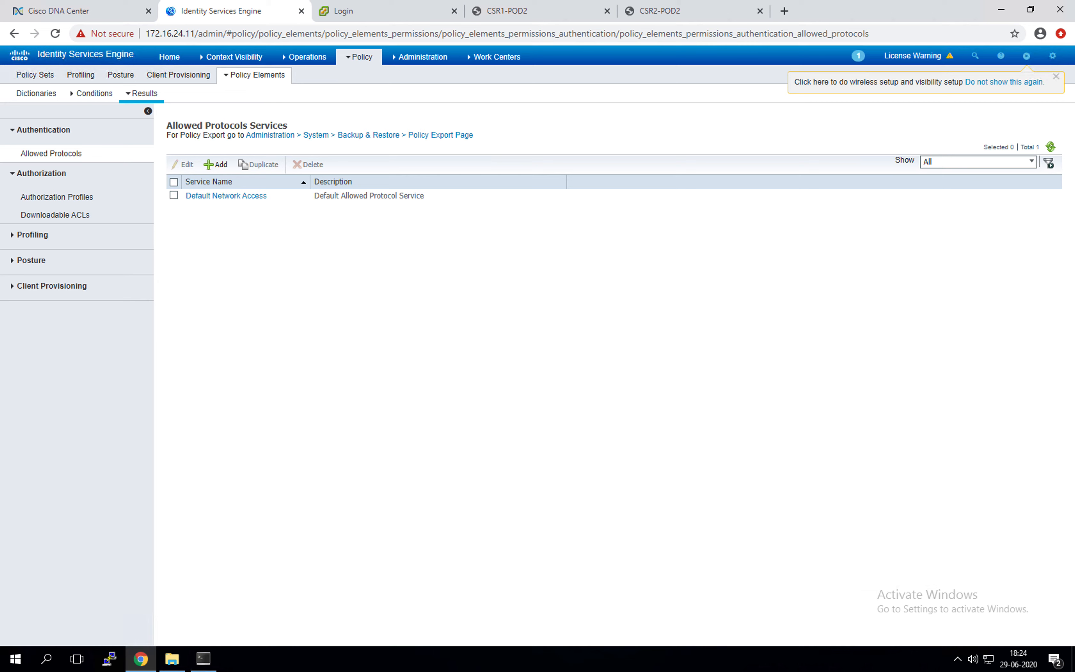
pyautogui.click(272, 394)
pyautogui.click(353, 62)
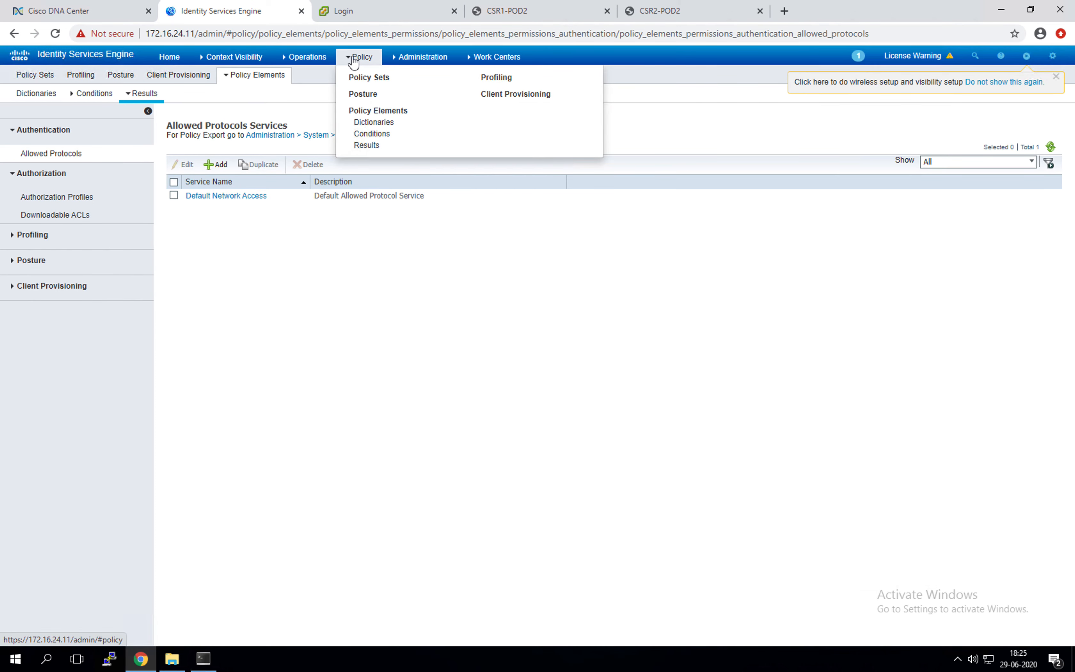
pyautogui.click(366, 78)
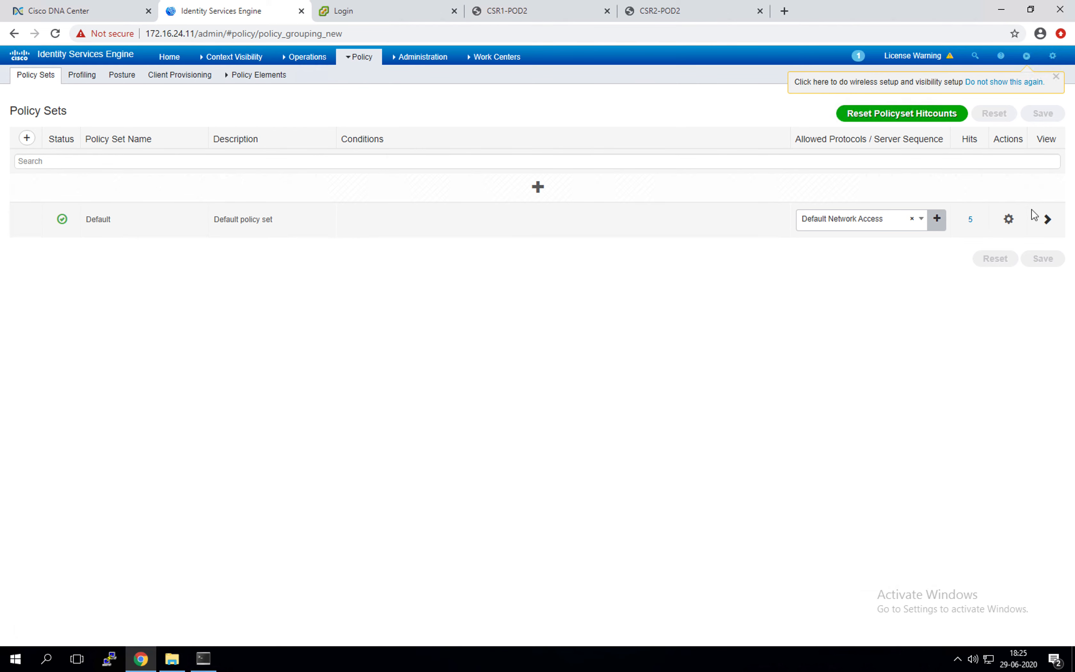
# Step: Open the Default policy set and expand its 12 Authorization Policy rules
pyautogui.click(1048, 220)
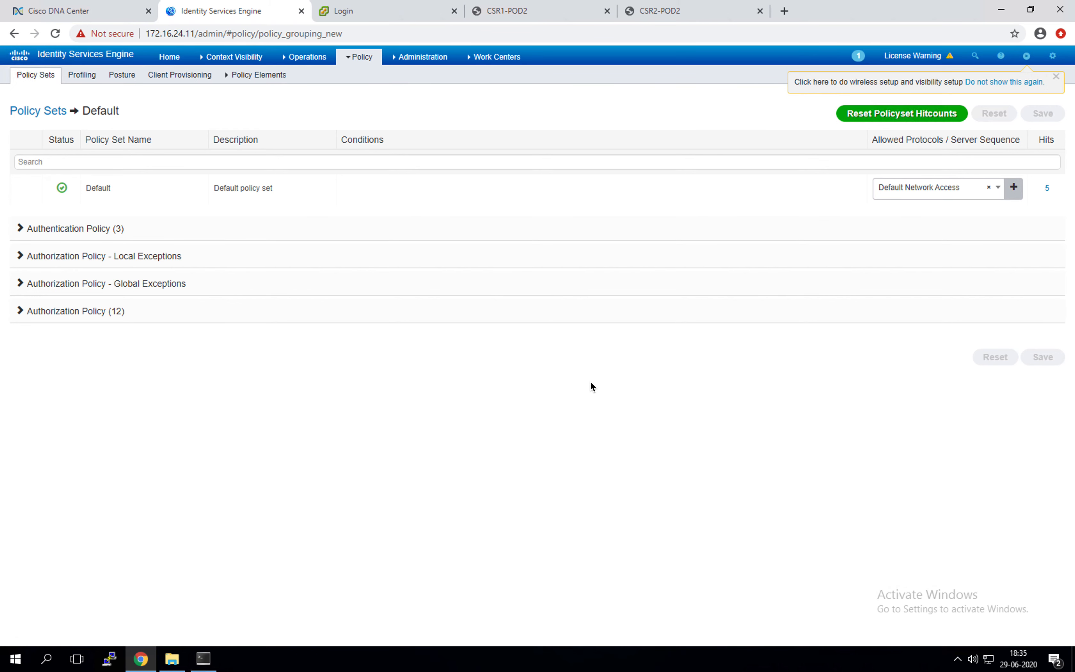
pyautogui.click(20, 311)
pyautogui.click(20, 312)
pyautogui.click(20, 313)
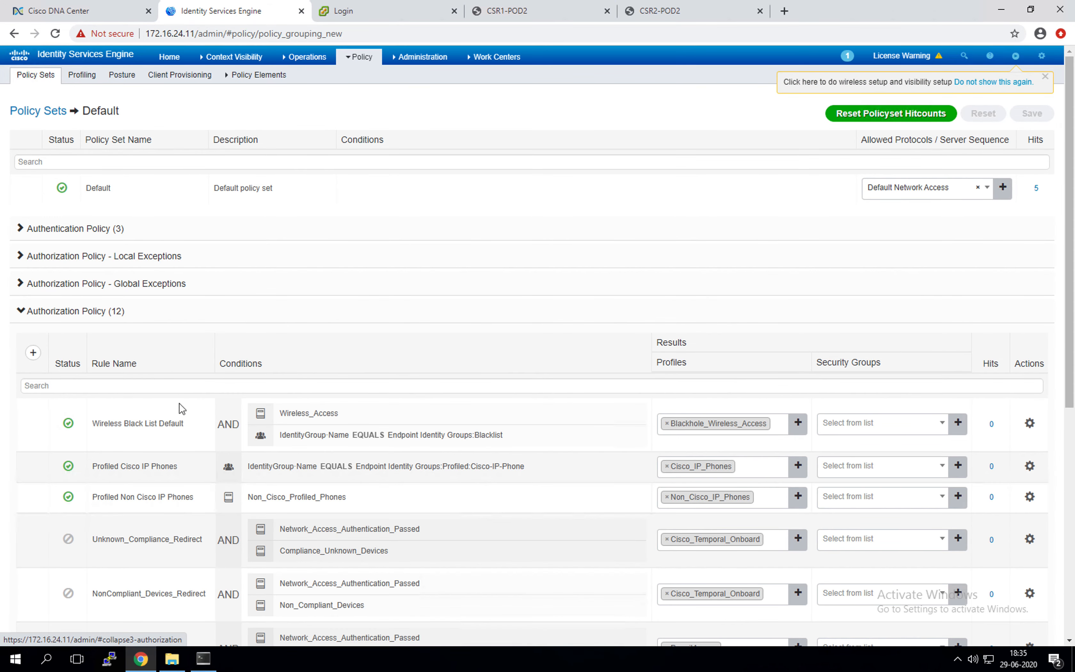
pyautogui.scroll(-5, 373, 422)
pyautogui.scroll(-3, 375, 422)
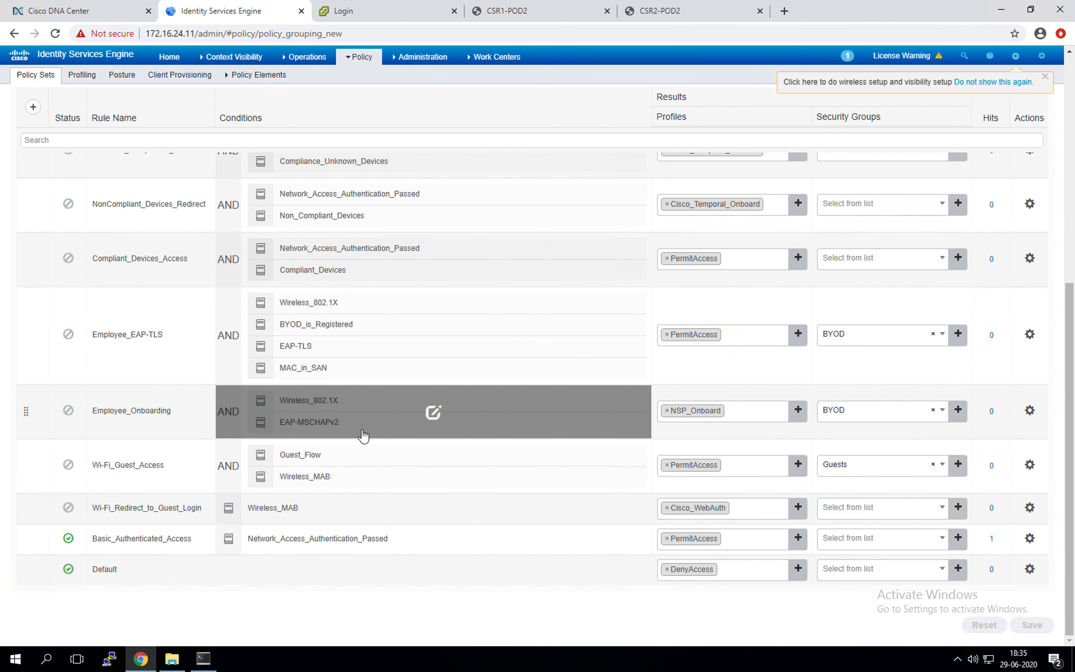
pyautogui.scroll(8, 343, 477)
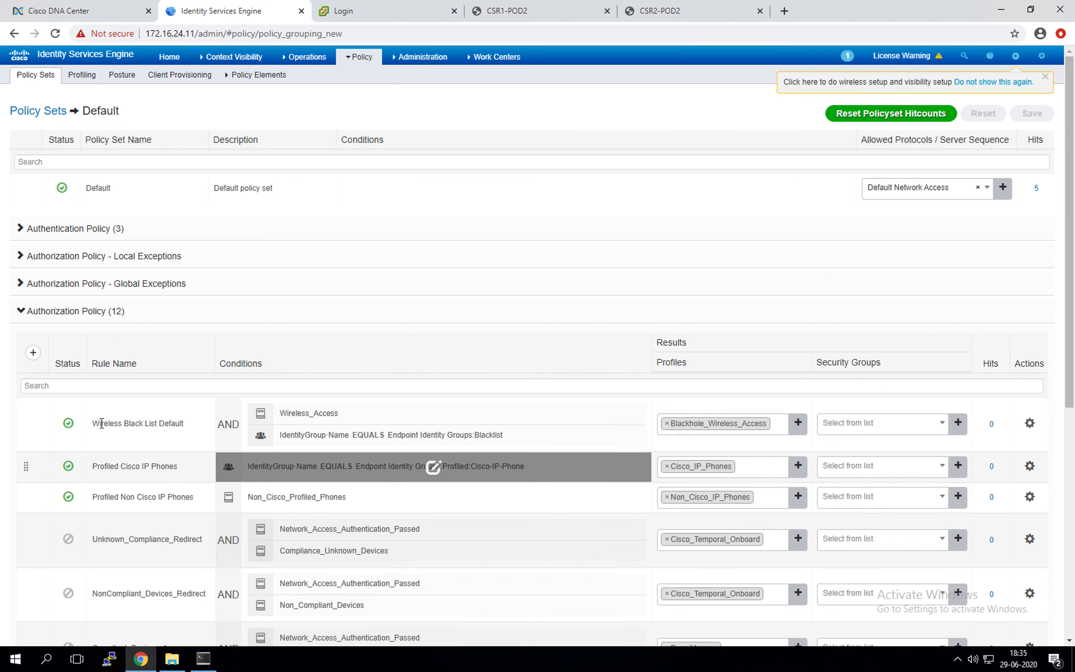
# Step: Insert a rule at the top and rename Authorization Rule 1 to Wired_Dot1x_Employee
pyautogui.click(33, 353)
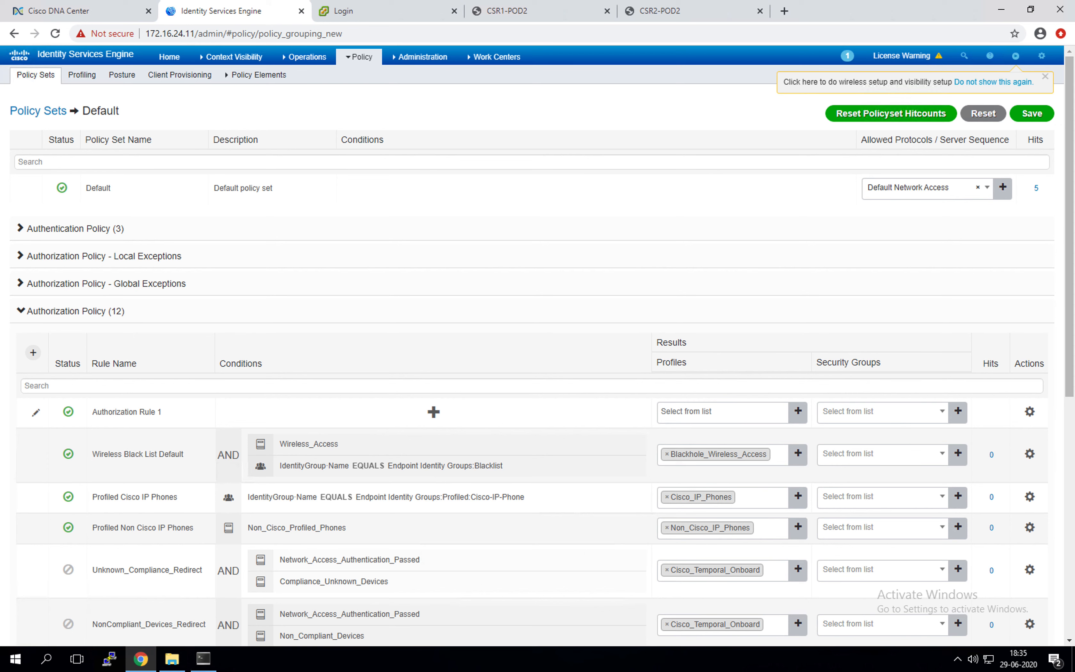
pyautogui.click(144, 413)
pyautogui.moveTo(162, 411); pyautogui.dragTo(87, 411)
pyautogui.write('Wired_Dot1x_Employee')
# Step: In Conditions Studio, set IdentityGroup Name Equals User Identity Groups:Employee
pyautogui.click(434, 412)
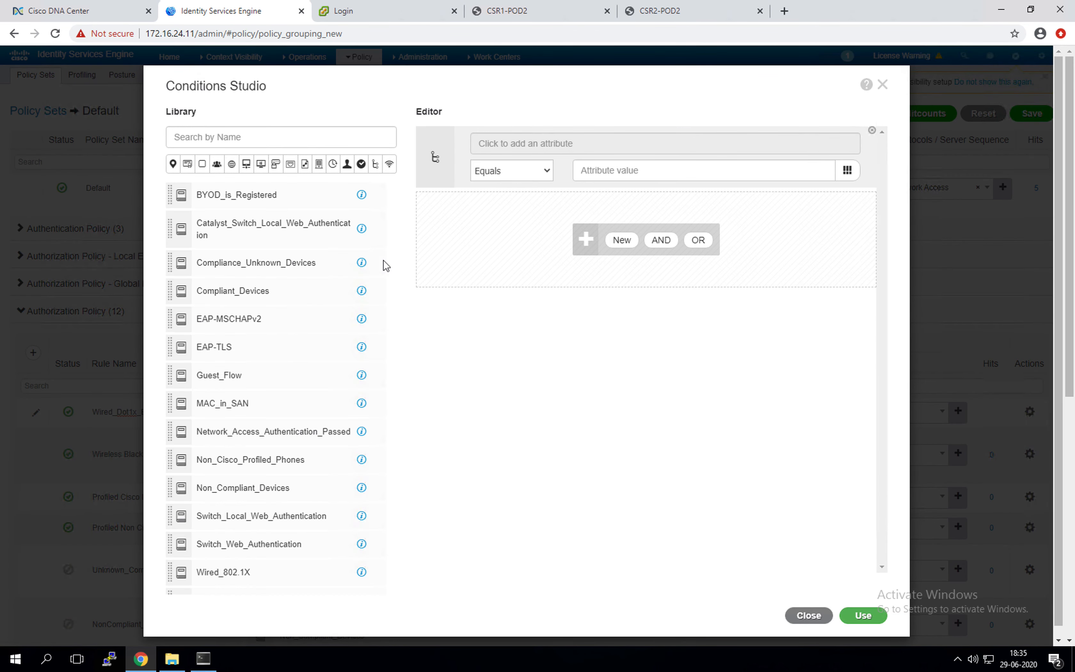
pyautogui.click(546, 153)
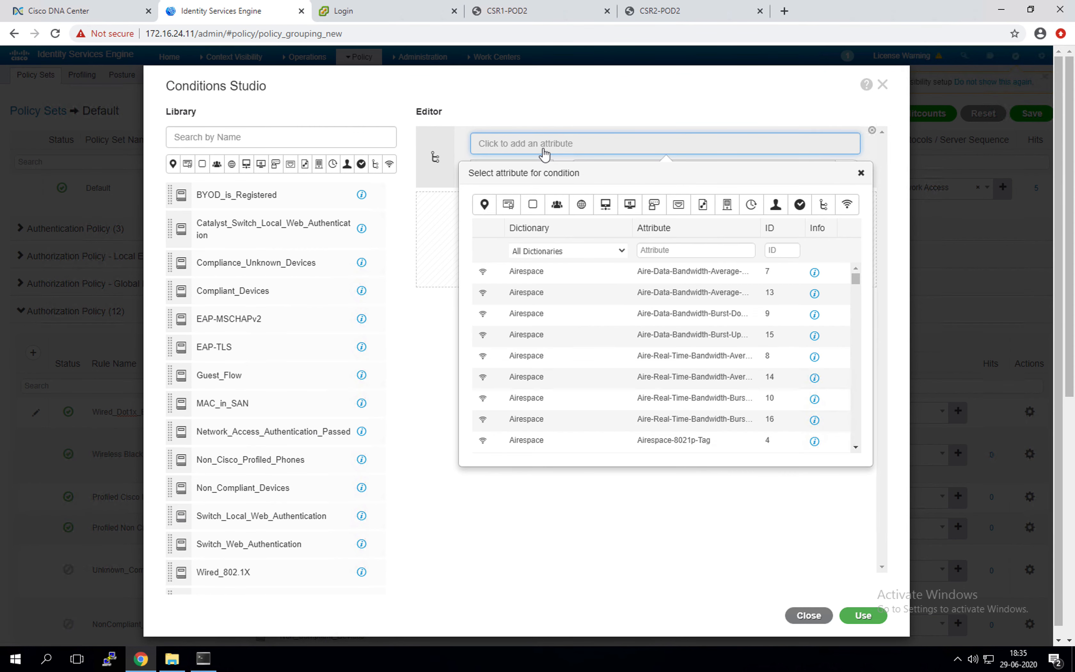
pyautogui.click(556, 204)
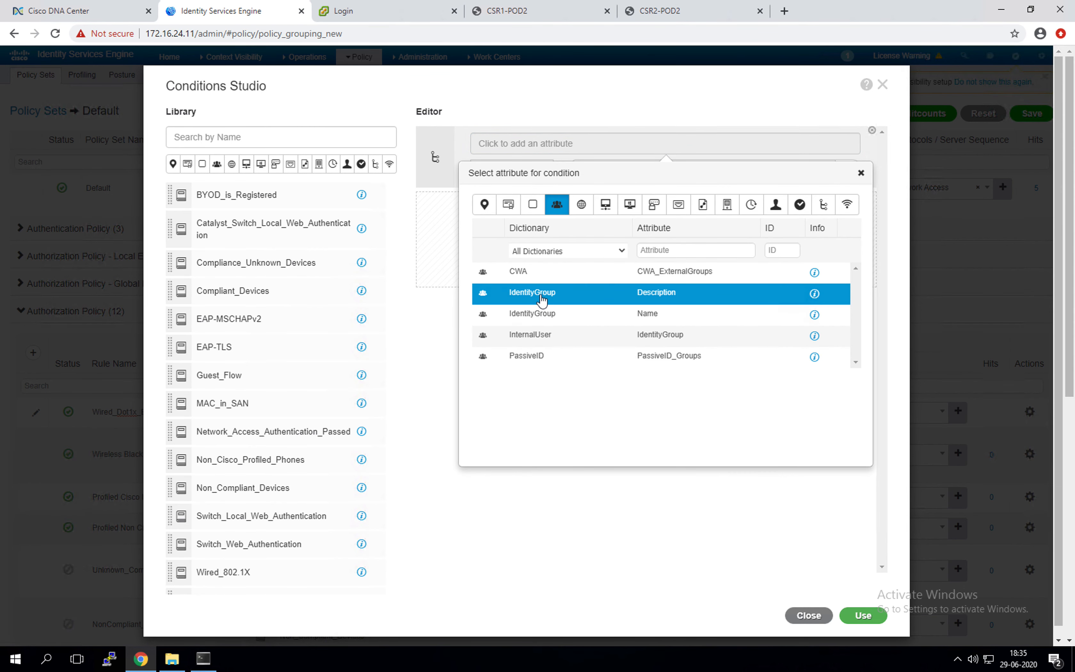
pyautogui.click(547, 313)
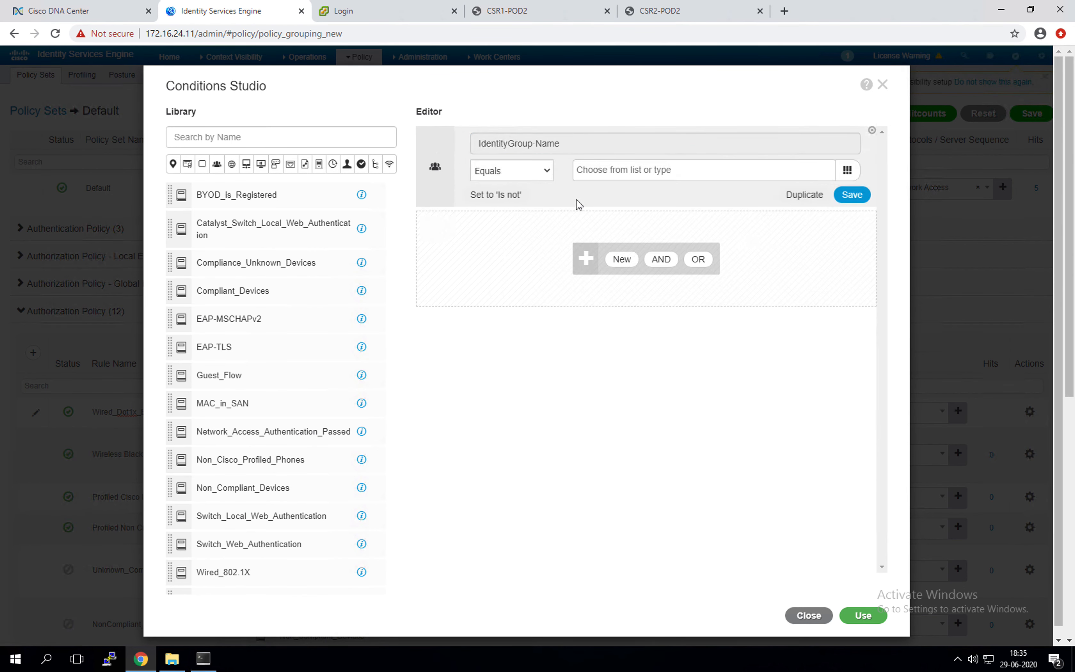
pyautogui.click(615, 170)
pyautogui.moveTo(830, 205); pyautogui.dragTo(835, 278)
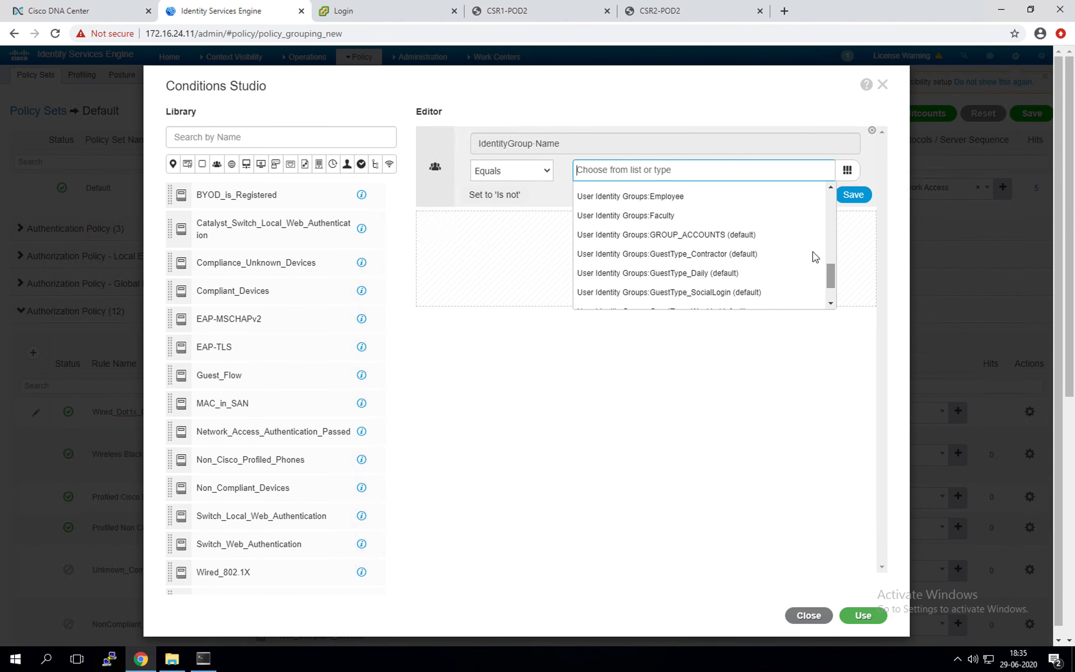
pyautogui.click(687, 192)
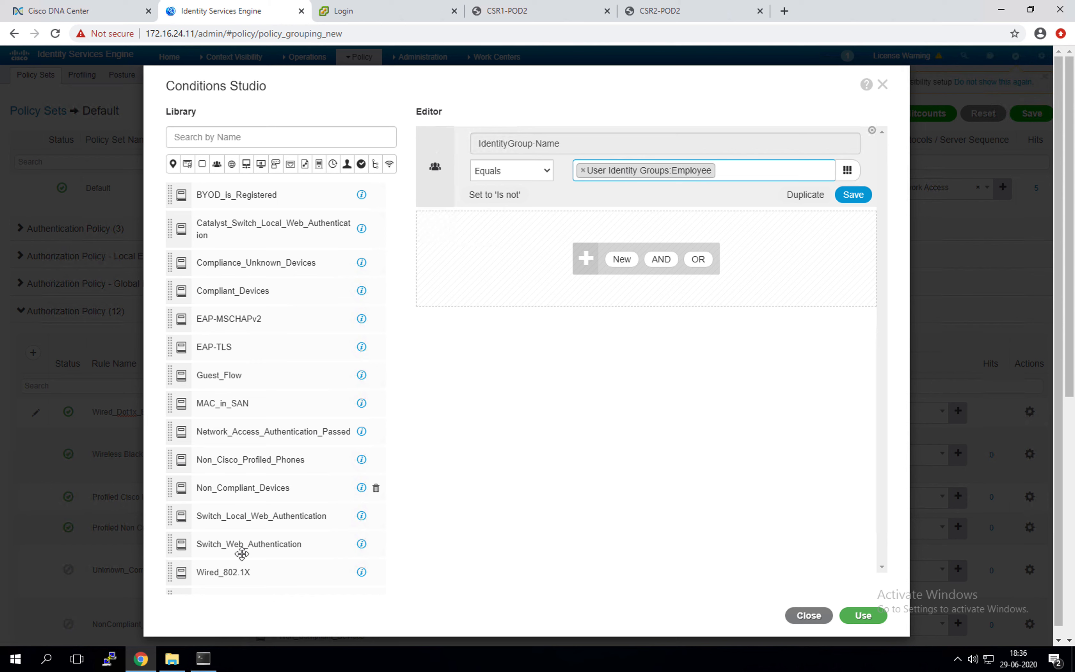
# Step: Add Wired_802.1X from the Library as a second condition and apply it to the rule
pyautogui.scroll(-1, 240, 489)
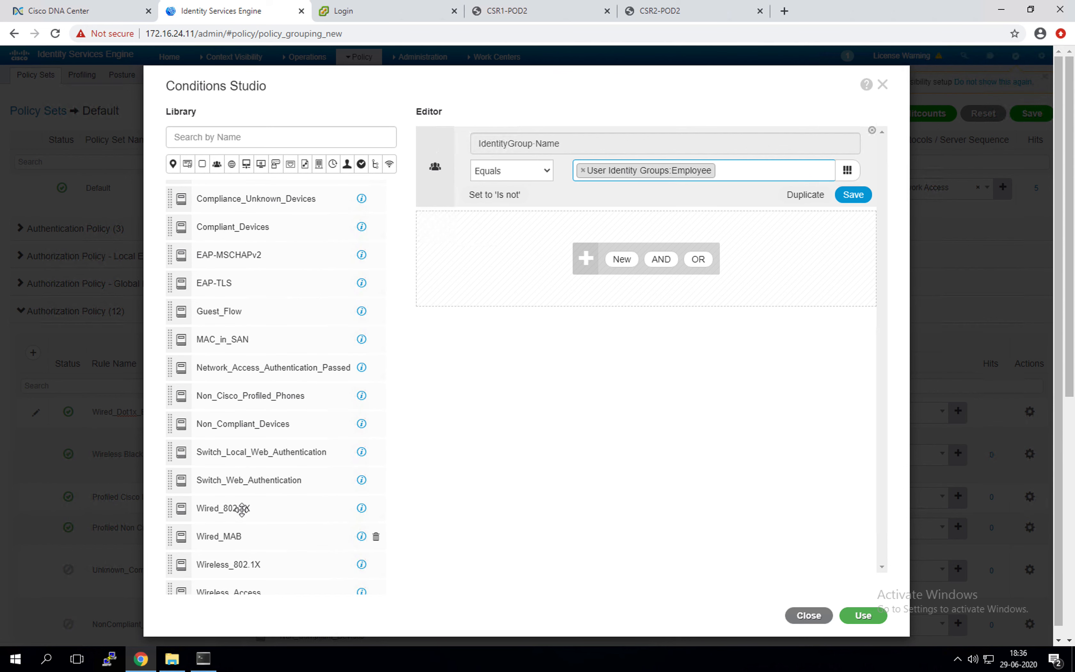
pyautogui.moveTo(228, 509); pyautogui.dragTo(542, 228)
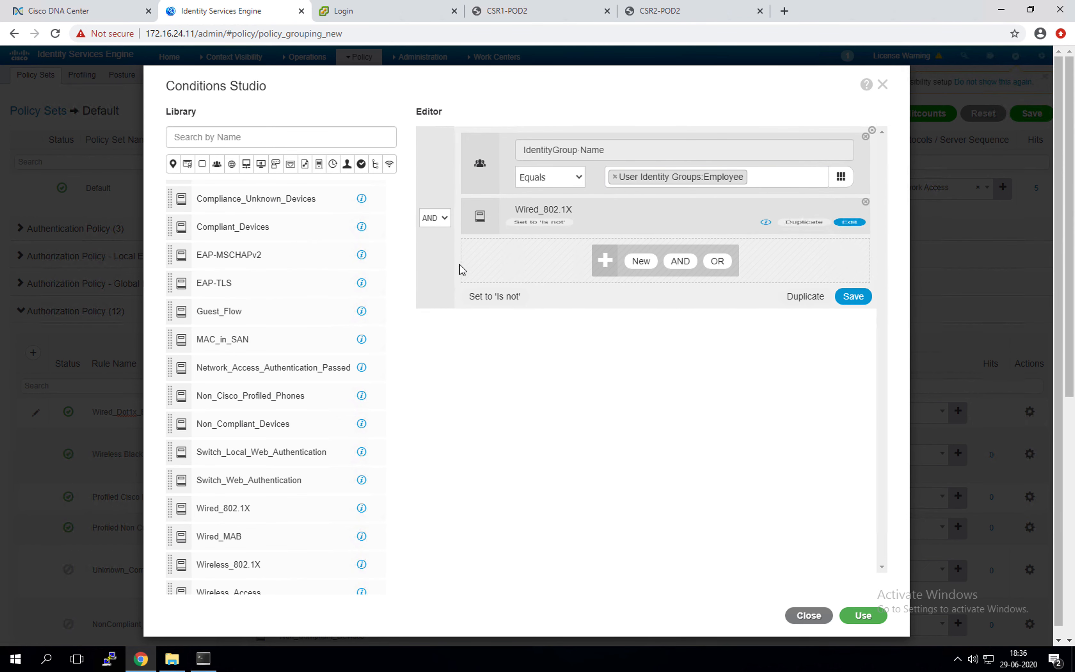
pyautogui.click(475, 182)
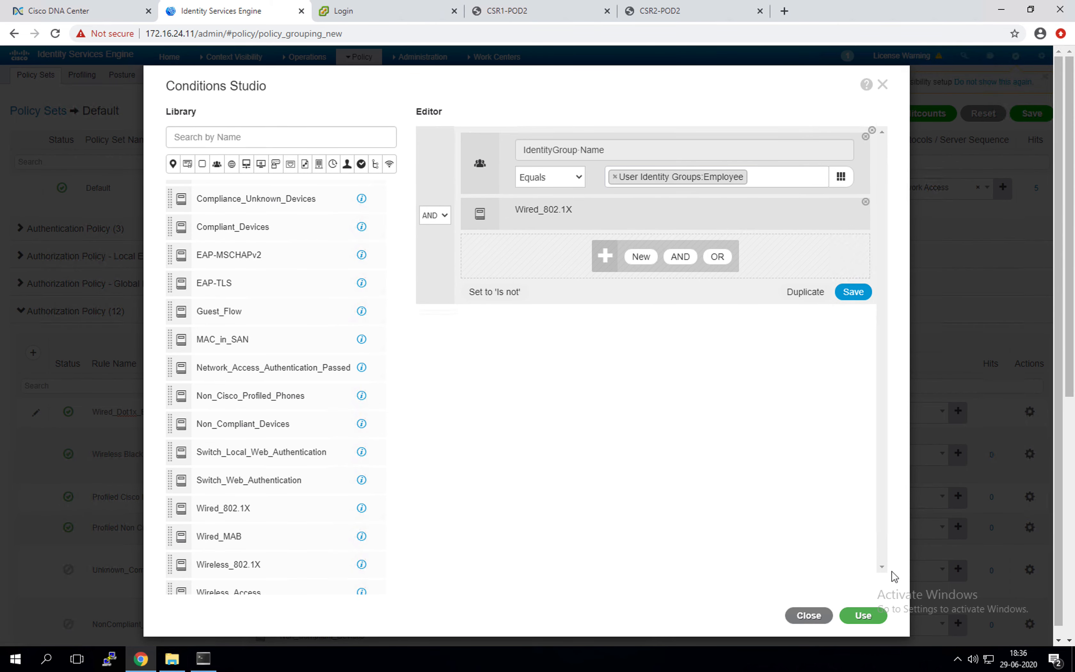
pyautogui.click(863, 615)
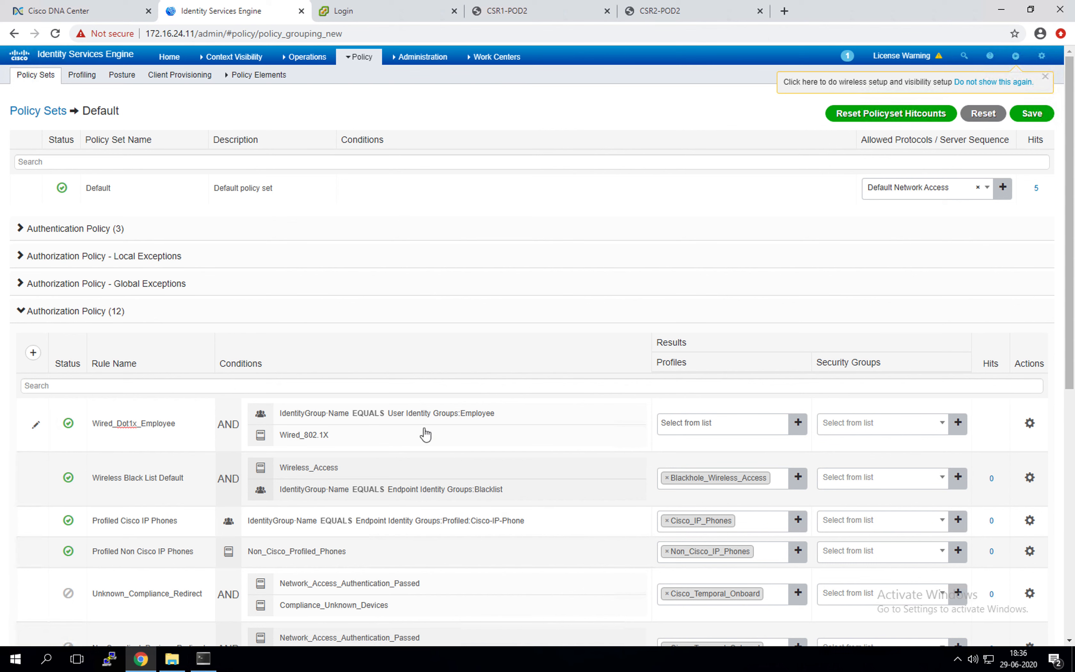
# Step: Assign the Campus_Infra profile to the Wired_Dot1x_Employee rule, then bring up the OneNote notes
pyautogui.click(757, 423)
pyautogui.scroll(-1, 740, 502)
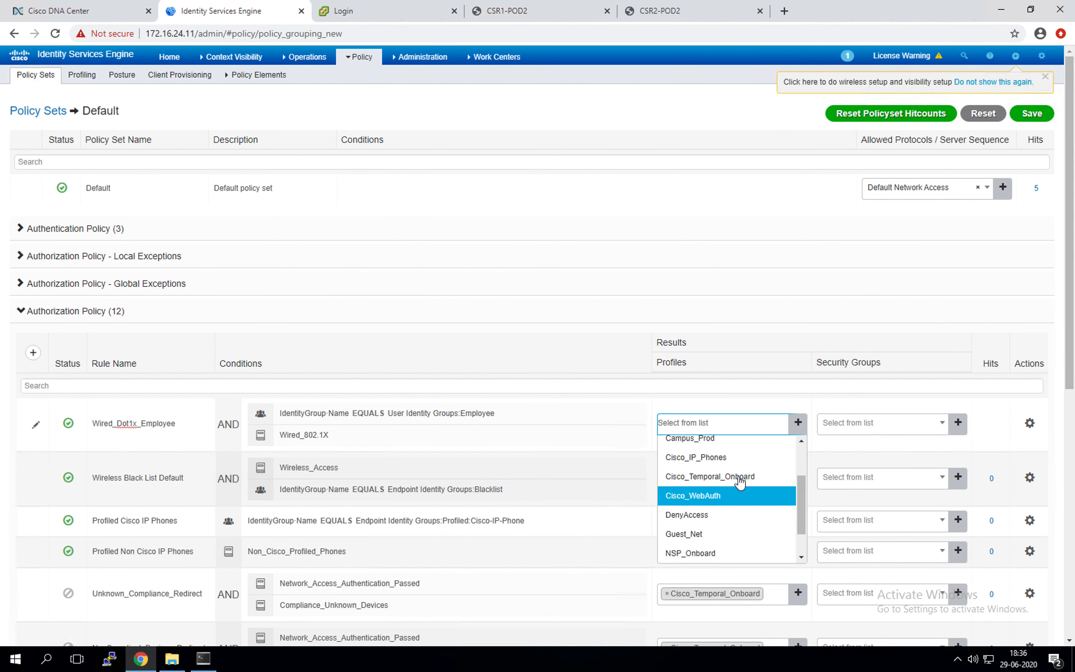
pyautogui.scroll(1, 730, 464)
pyautogui.click(720, 483)
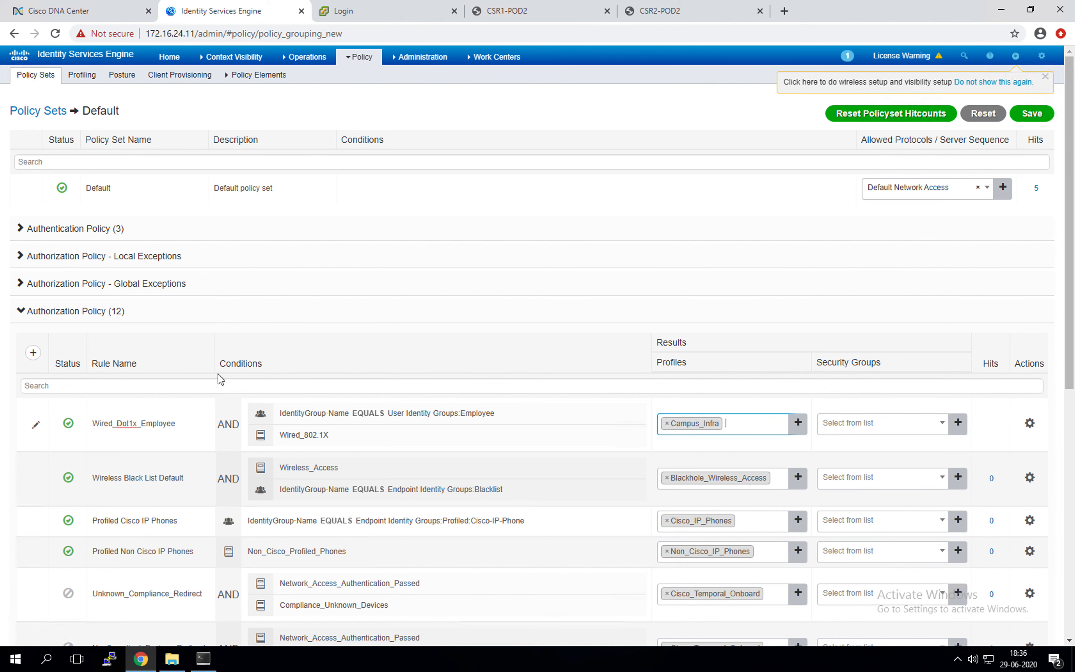
pyautogui.click(22, 351)
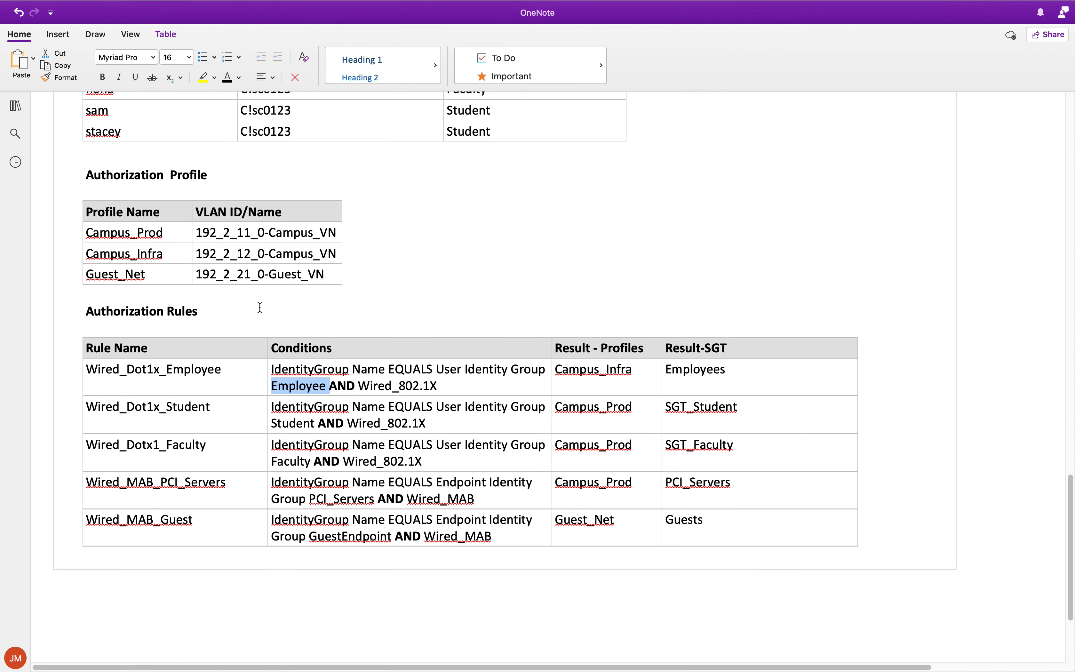
# Step: Select Campus_Infra in OneNote's Authorization Profile table, then return to Cisco ISE
pyautogui.moveTo(169, 250); pyautogui.dragTo(82, 250)
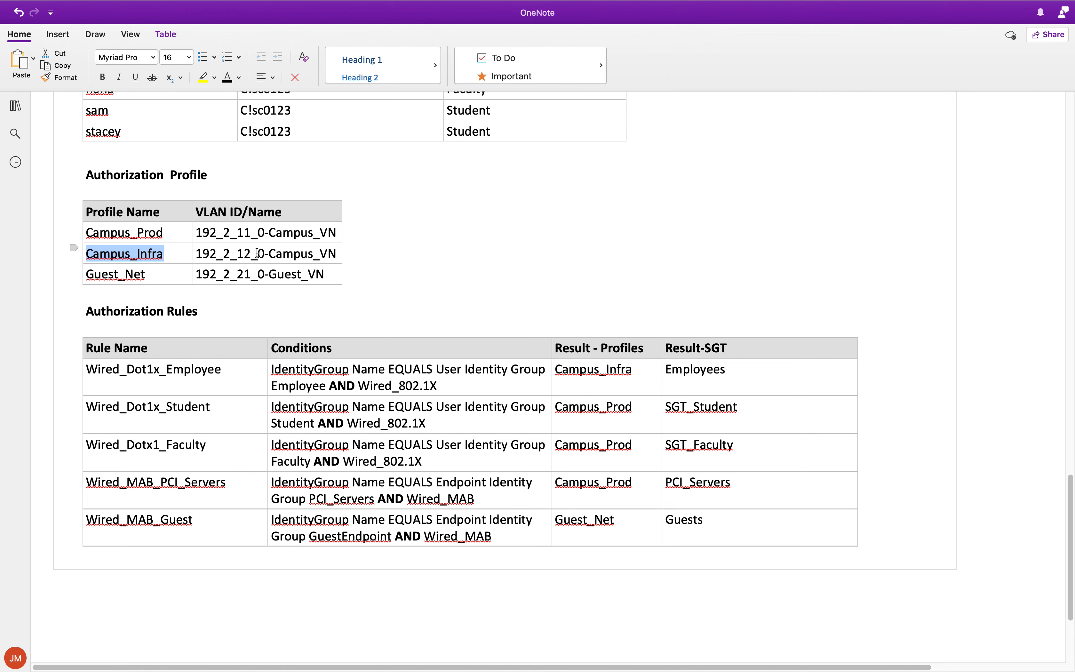
pyautogui.moveTo(2, 382)
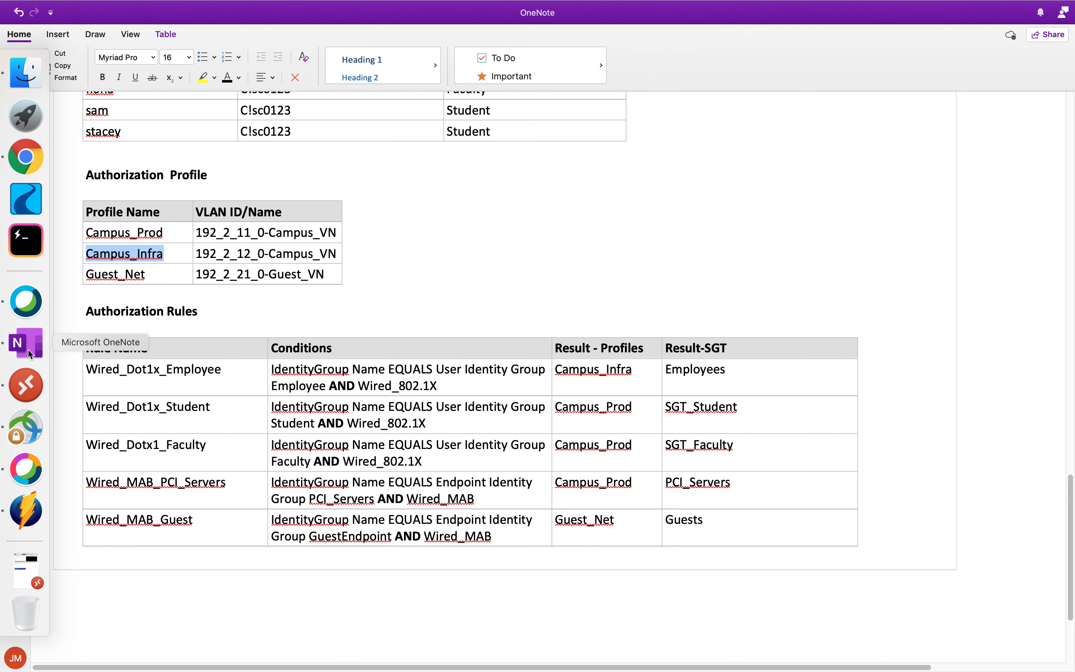
pyautogui.click(26, 384)
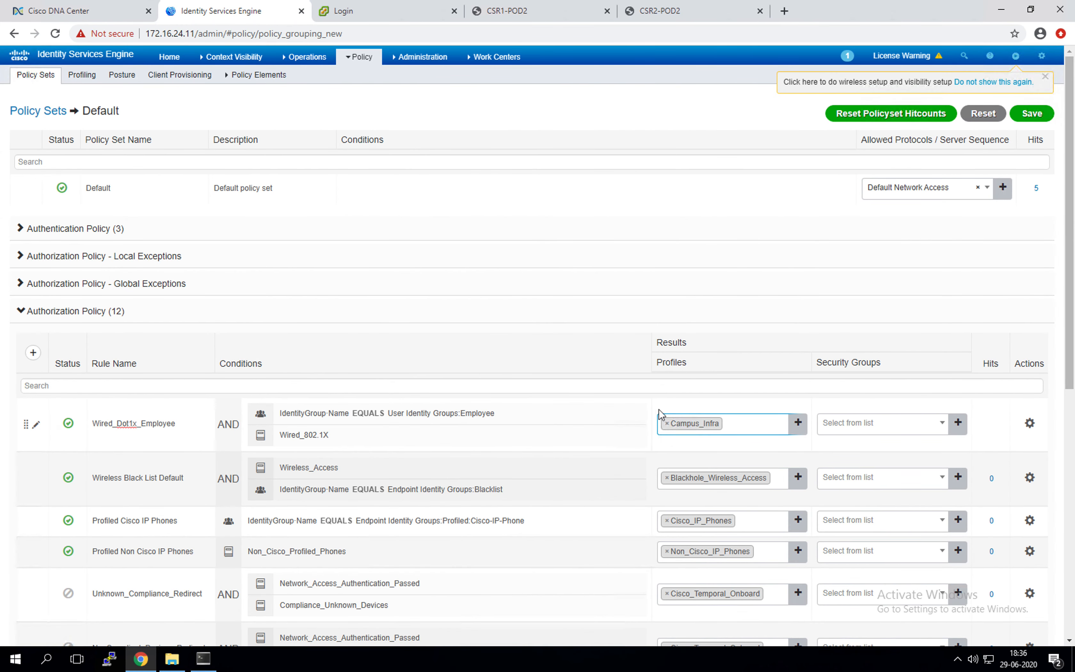
# Step: Assign the Employees security group to the Wired_Dot1x_Employee rule
pyautogui.click(704, 415)
pyautogui.click(850, 424)
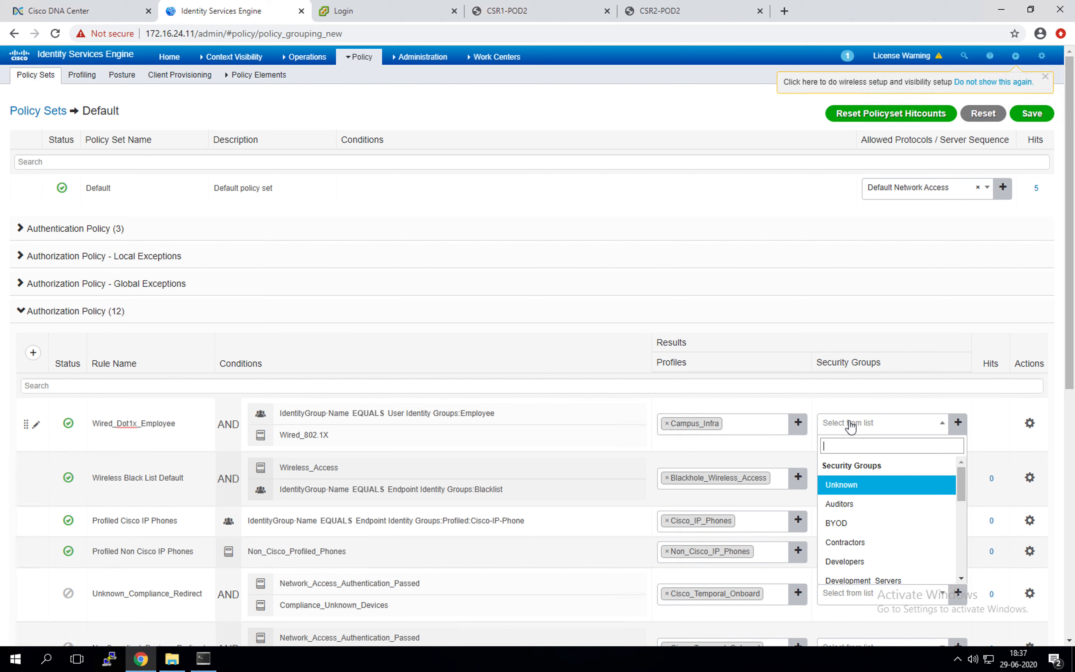
pyautogui.scroll(-1, 863, 553)
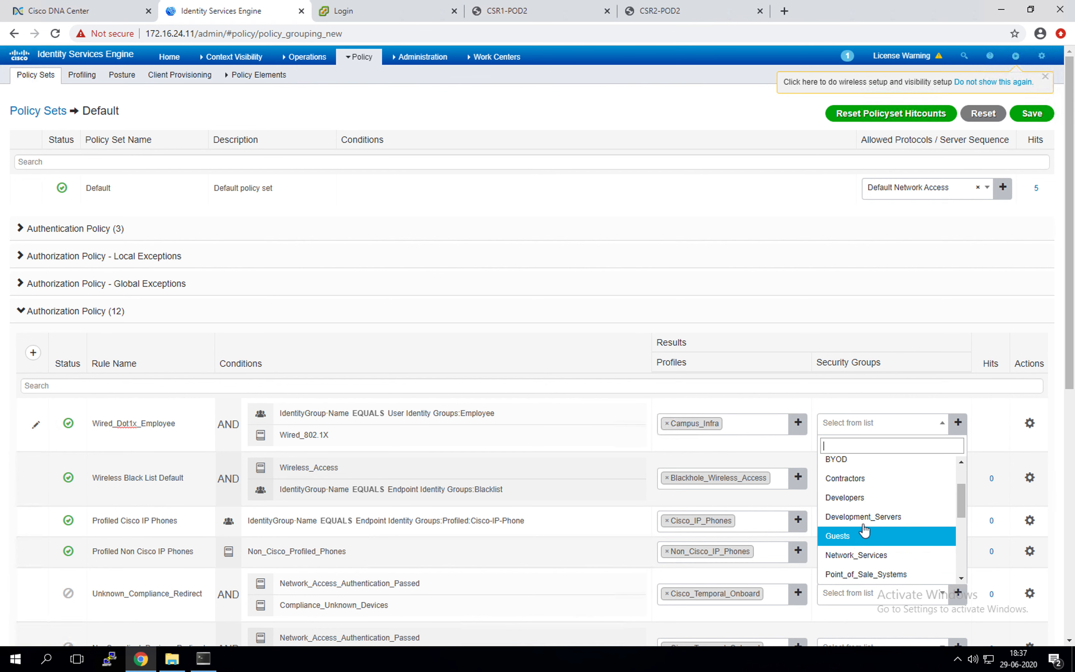
pyautogui.scroll(-1, 864, 531)
pyautogui.scroll(2, 863, 533)
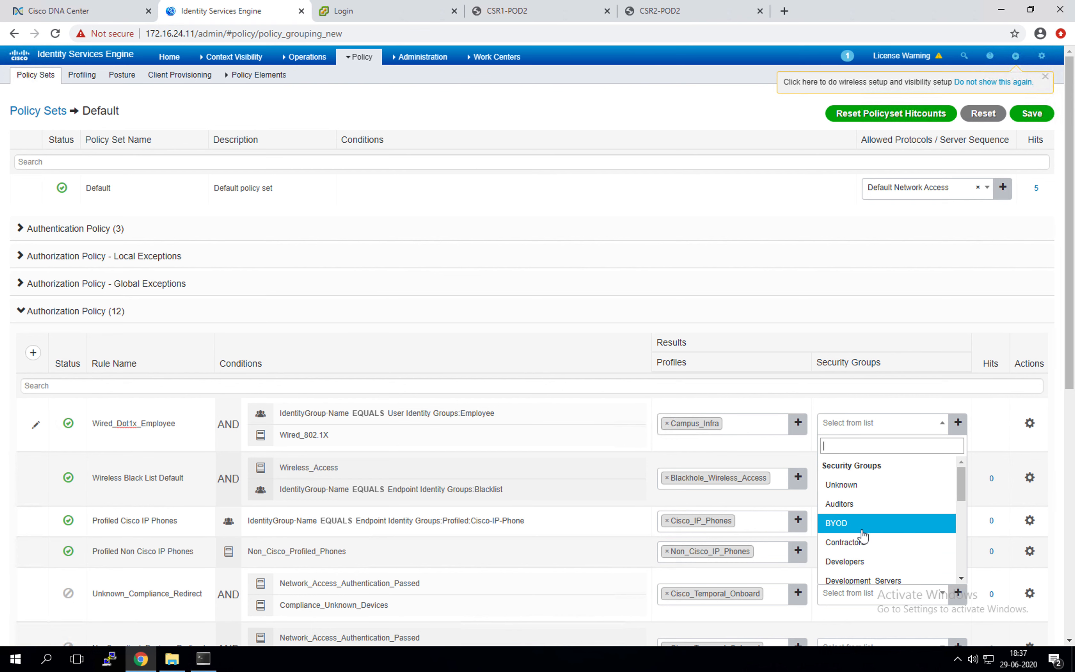
pyautogui.scroll(-1, 864, 537)
pyautogui.scroll(-4, 862, 538)
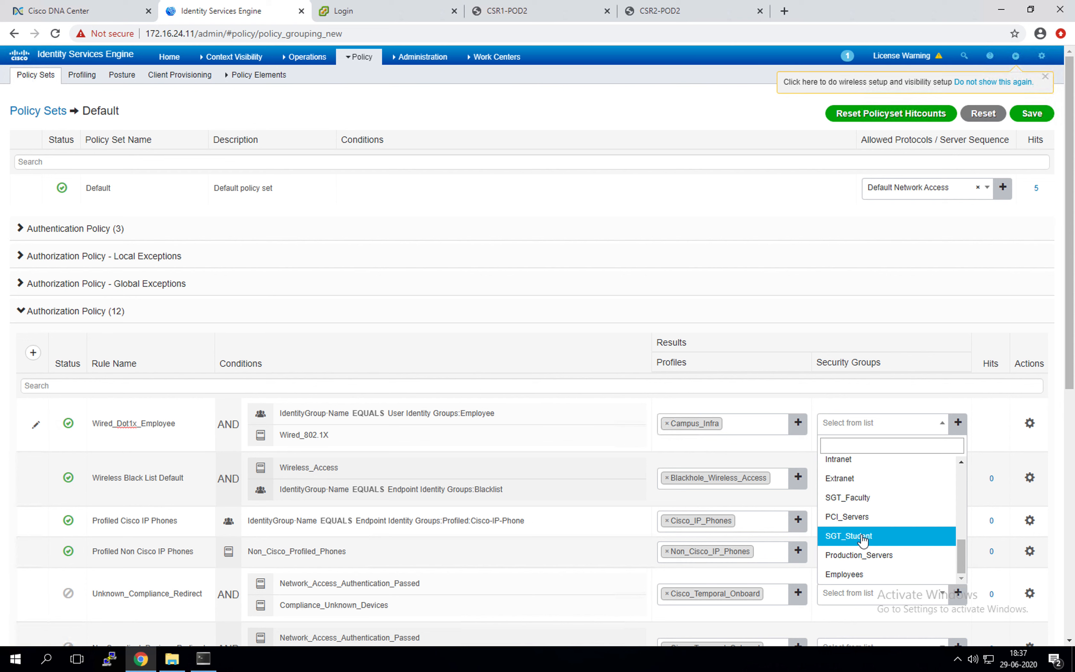
pyautogui.click(900, 575)
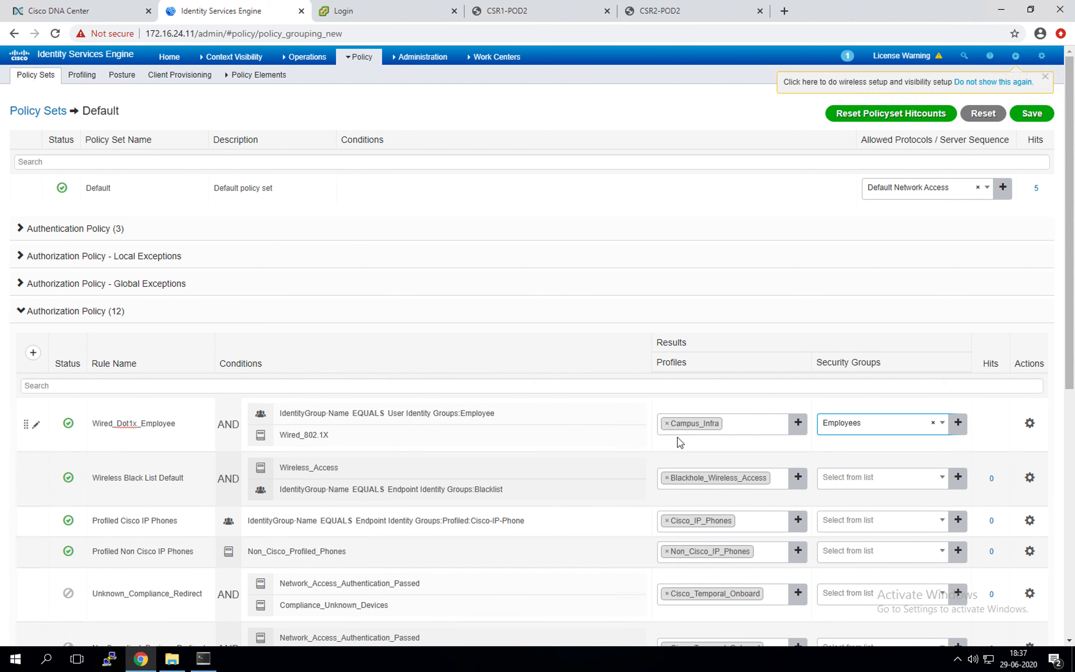
# Step: Save the authorization policy changes
pyautogui.scroll(-4, 613, 338)
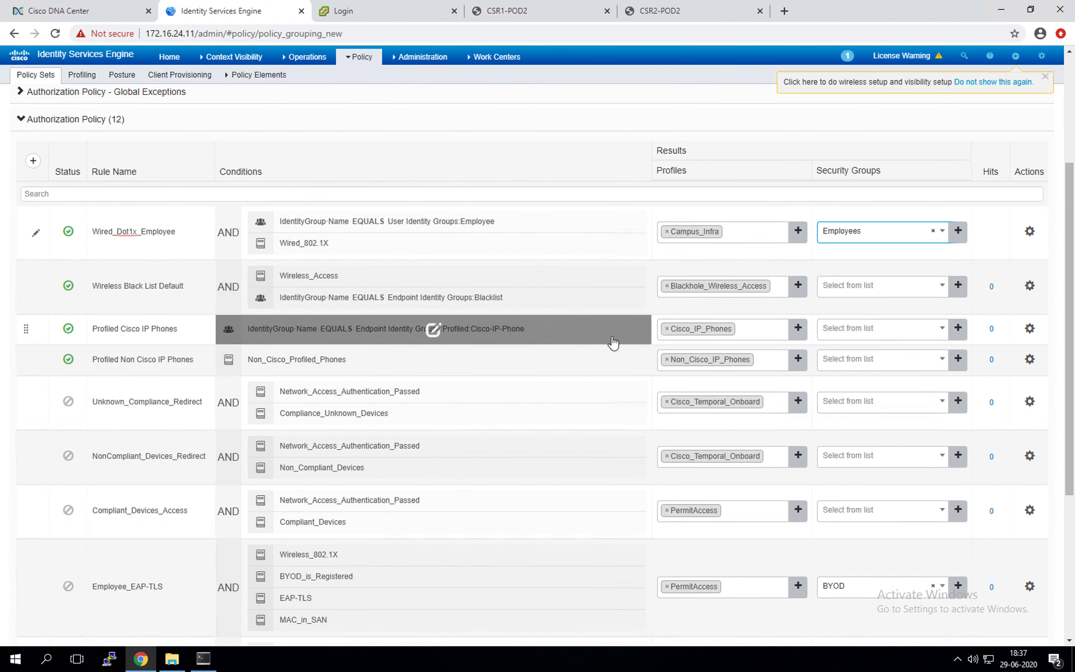
pyautogui.scroll(-5, 615, 351)
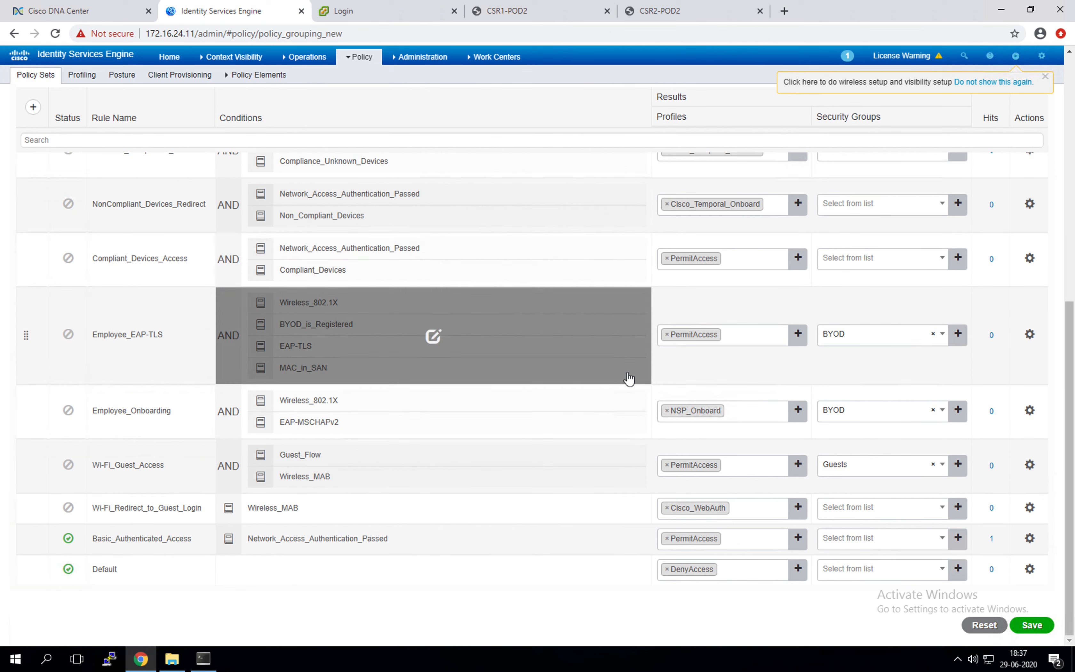
pyautogui.click(1032, 625)
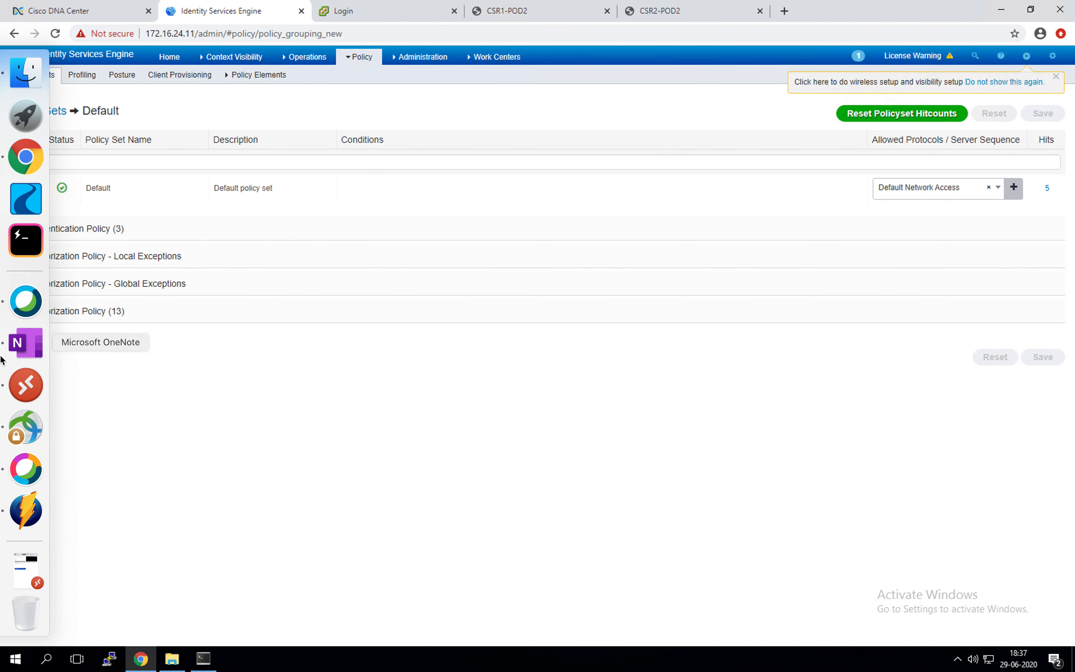
# Step: Select the Wired_Dot1x_Student rule name in OneNote's rules table
pyautogui.click(26, 351)
pyautogui.moveTo(213, 407); pyautogui.dragTo(88, 404)
pyautogui.hotkey('ctrl', 'c')
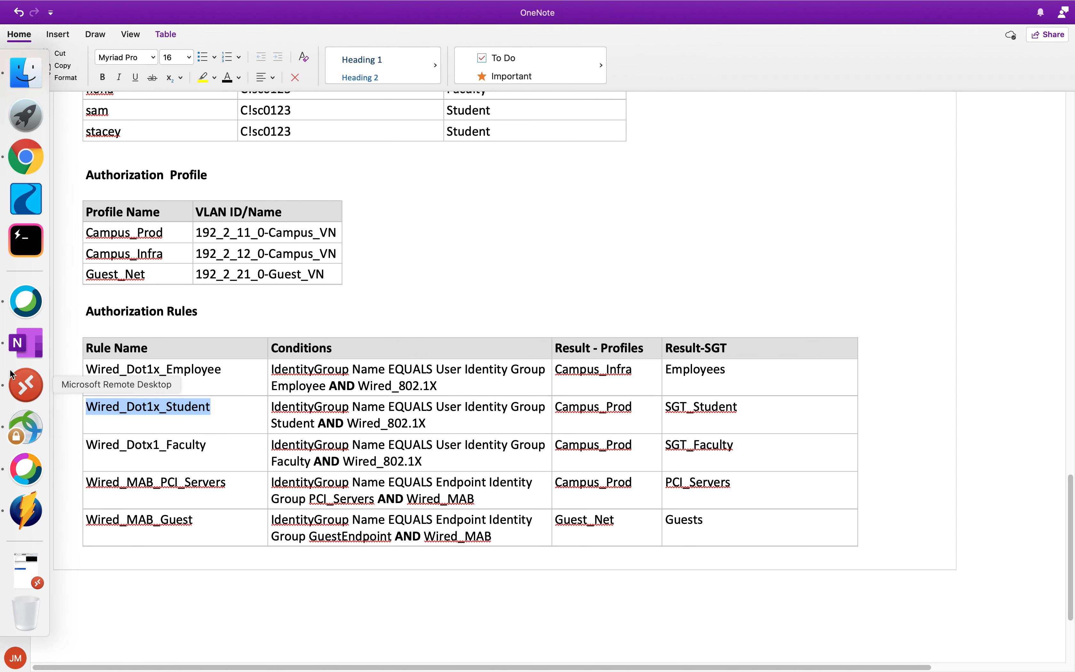
pyautogui.click(154, 406)
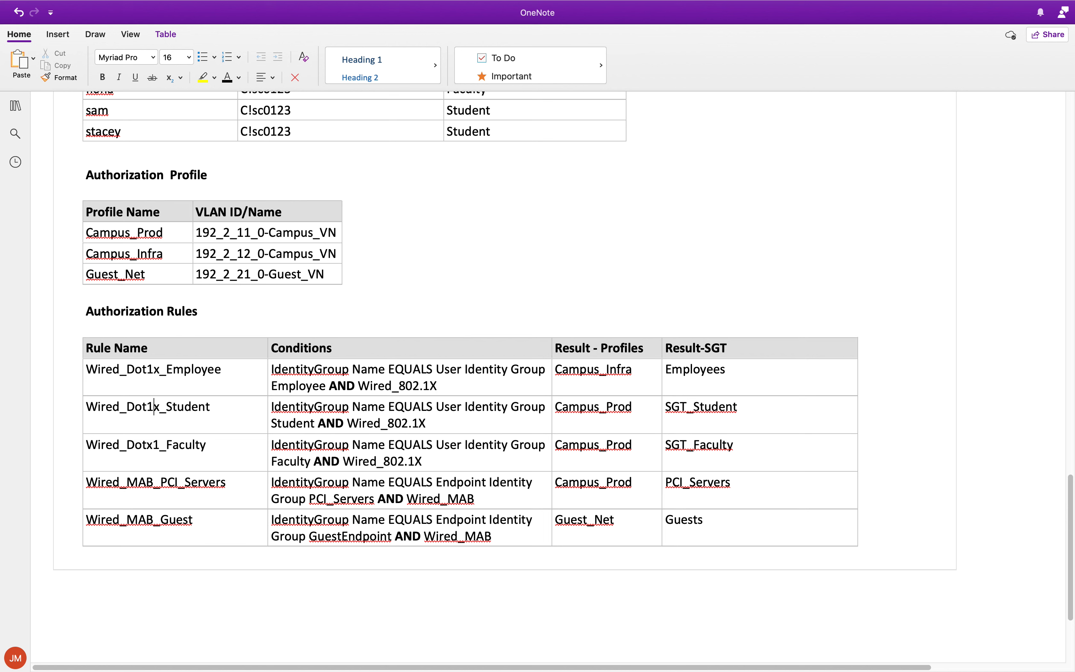
pyautogui.press('super+Tab')
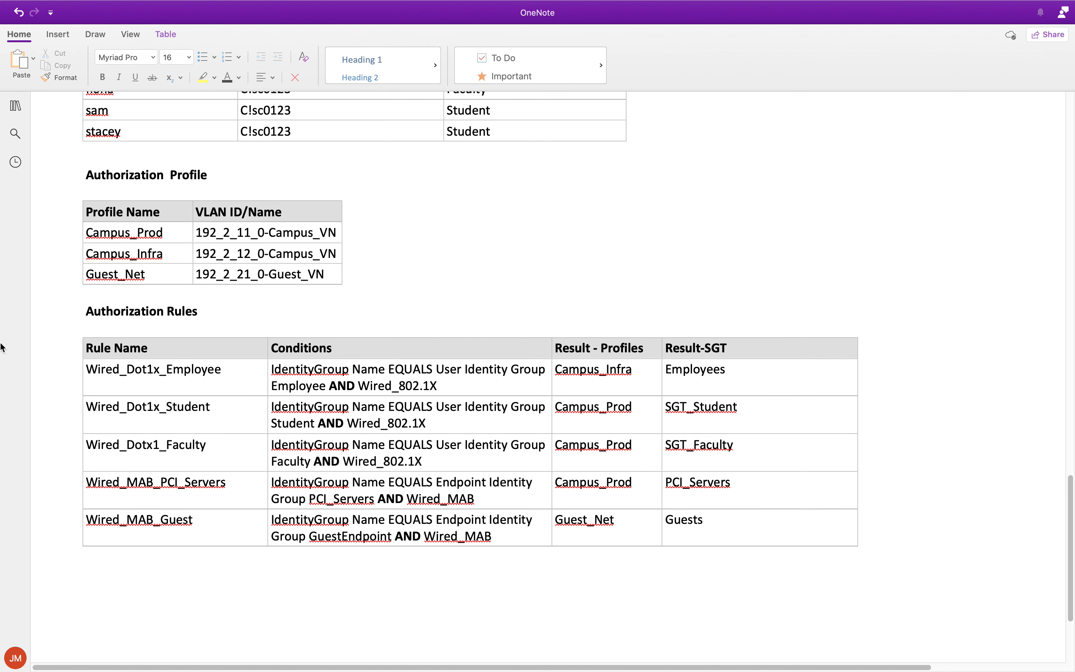
# Step: Return to Cisco ISE and expand the Authorization Policy rules
pyautogui.moveTo(1, 542)
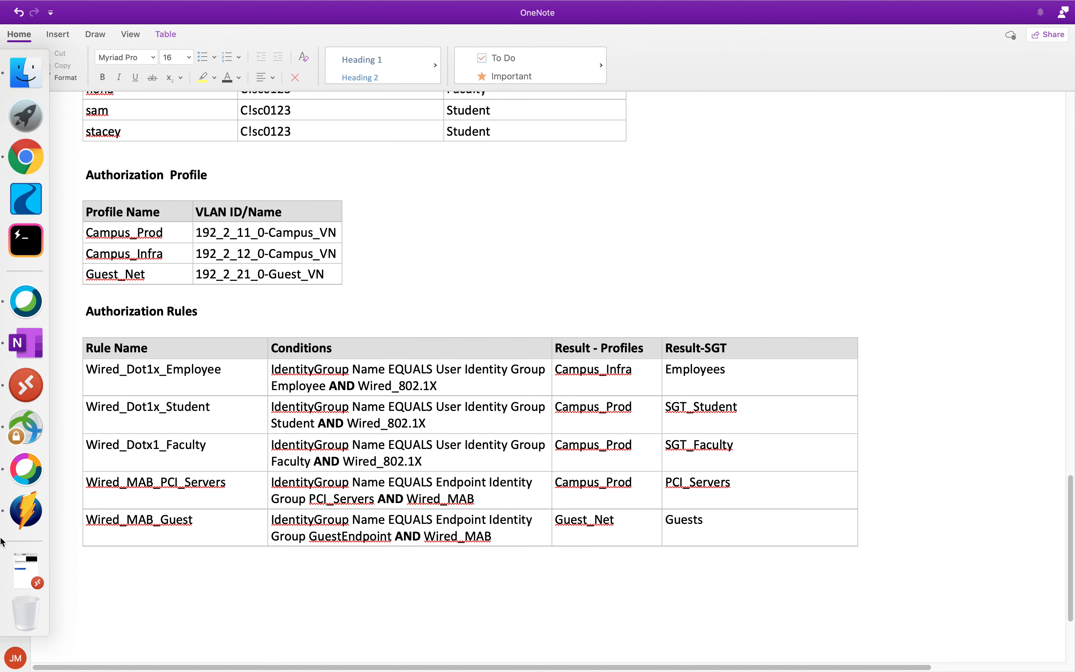
pyautogui.click(39, 376)
pyautogui.click(20, 311)
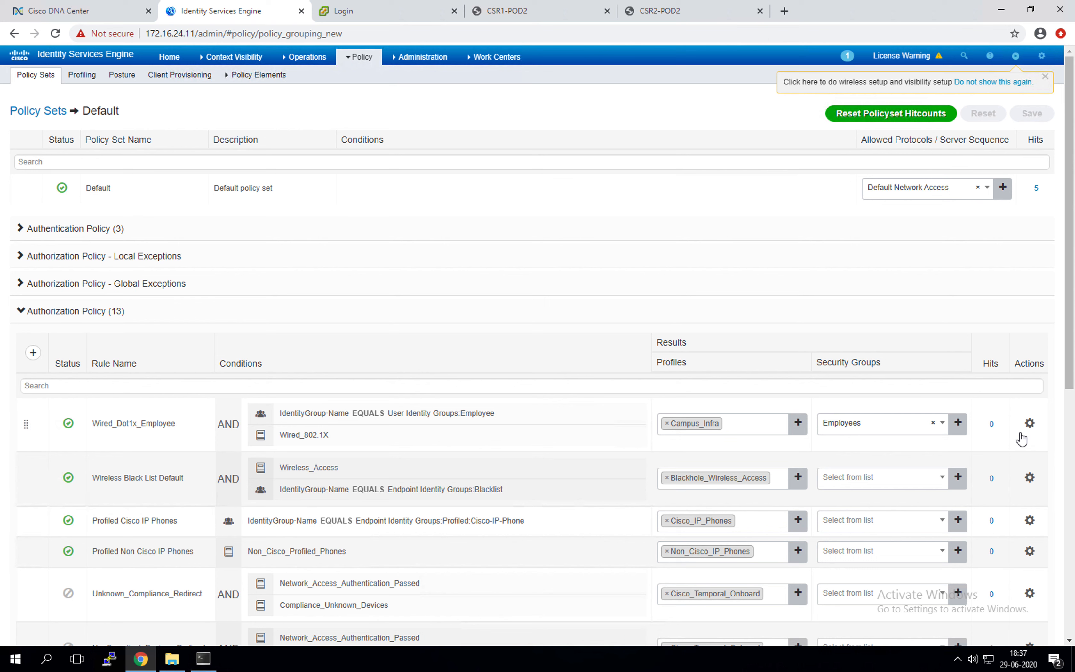
# Step: Add a new authorization rule at the top named Wired_Dot1x_Student
pyautogui.click(33, 353)
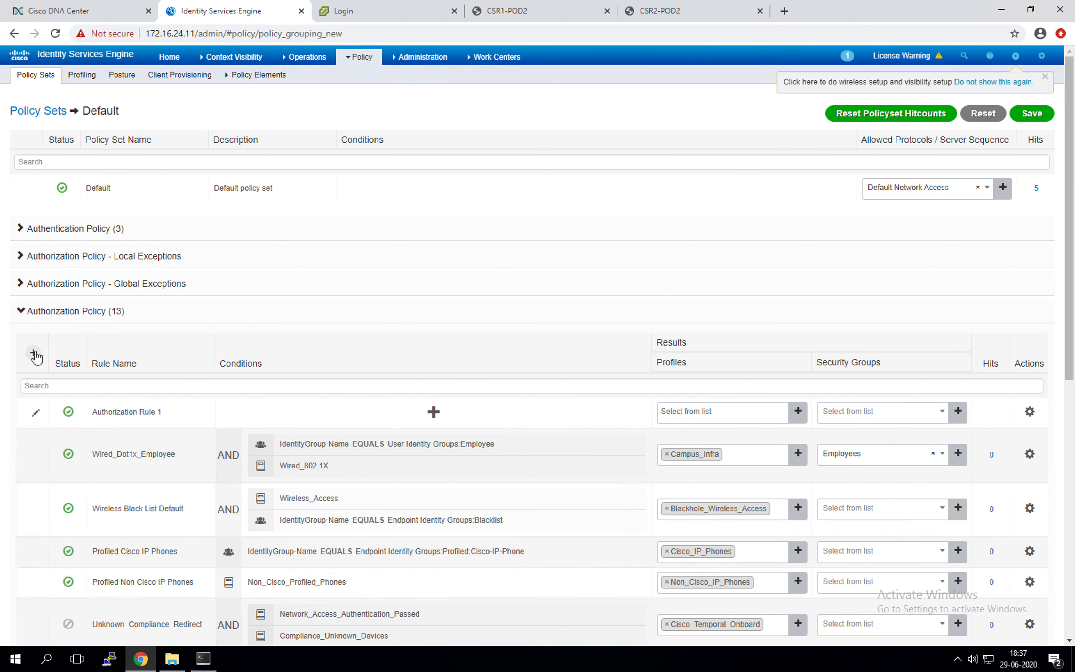
pyautogui.moveTo(163, 413); pyautogui.dragTo(34, 399)
pyautogui.hotkey('ctrl', 'v')
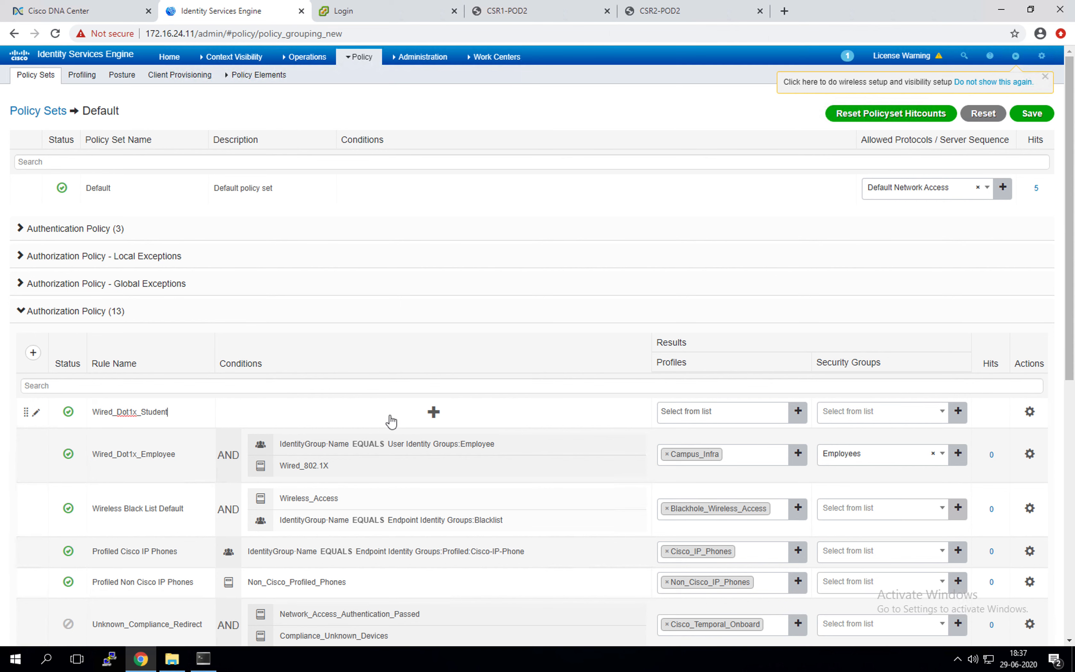
# Step: Set the rule's condition to IdentityGroup Name EQUALS User Identity Groups:Student
pyautogui.click(433, 412)
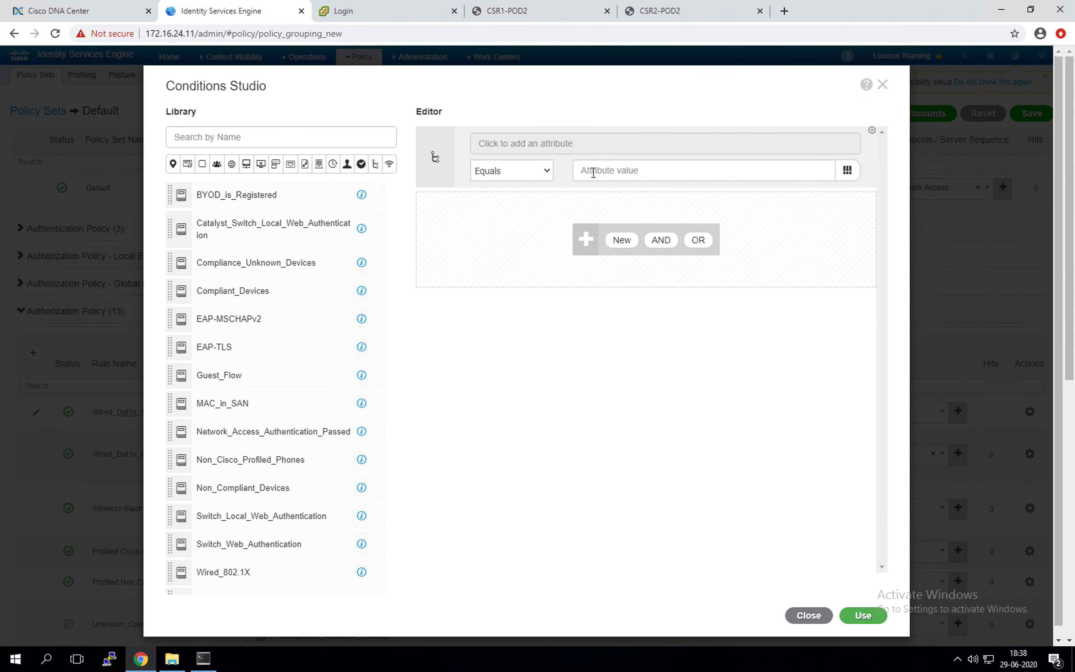
pyautogui.click(537, 147)
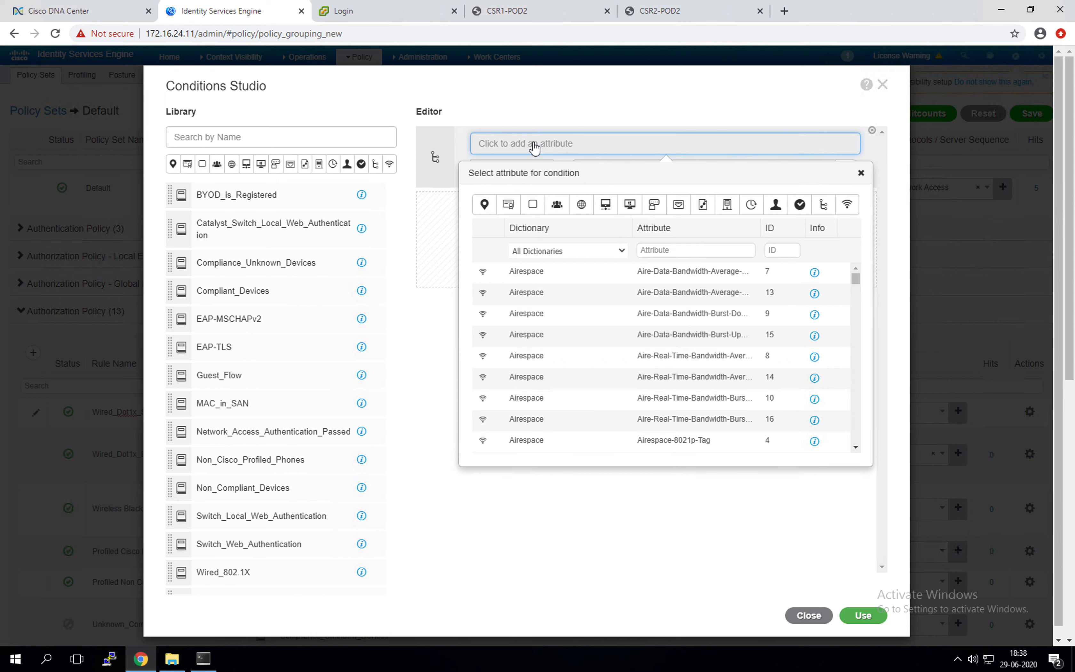
pyautogui.click(562, 210)
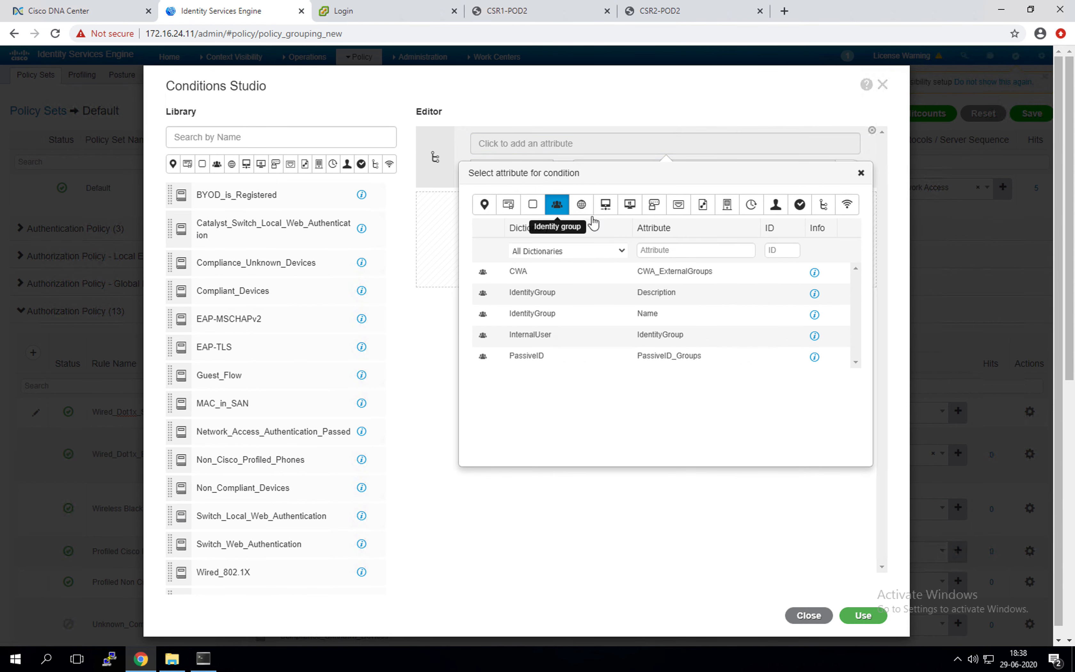
pyautogui.click(572, 319)
pyautogui.click(699, 170)
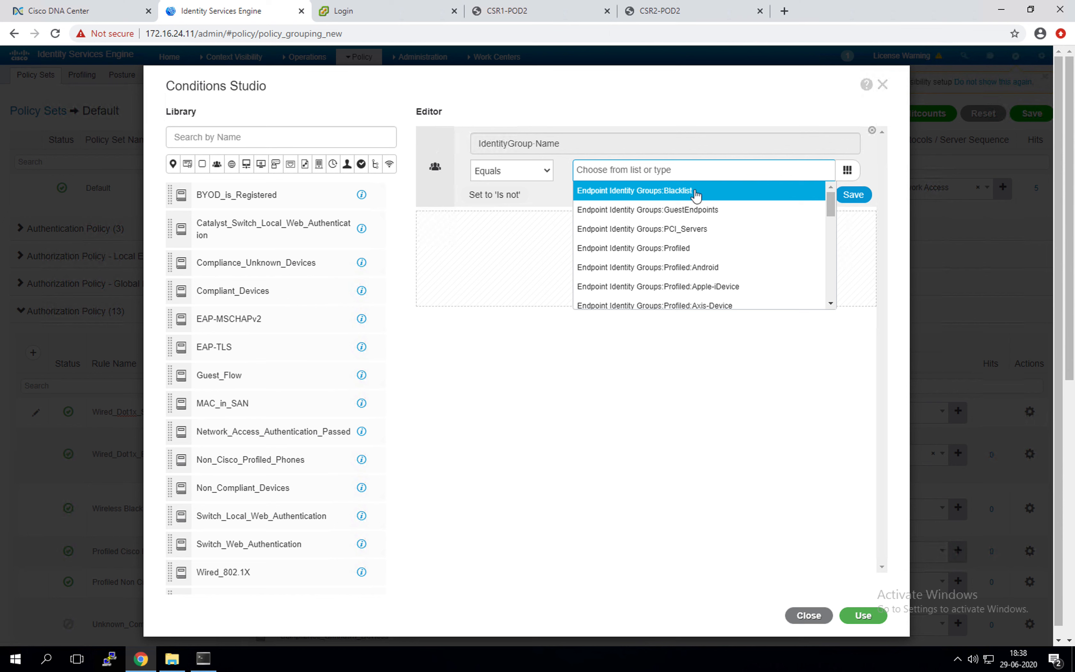
pyautogui.scroll(-8, 701, 249)
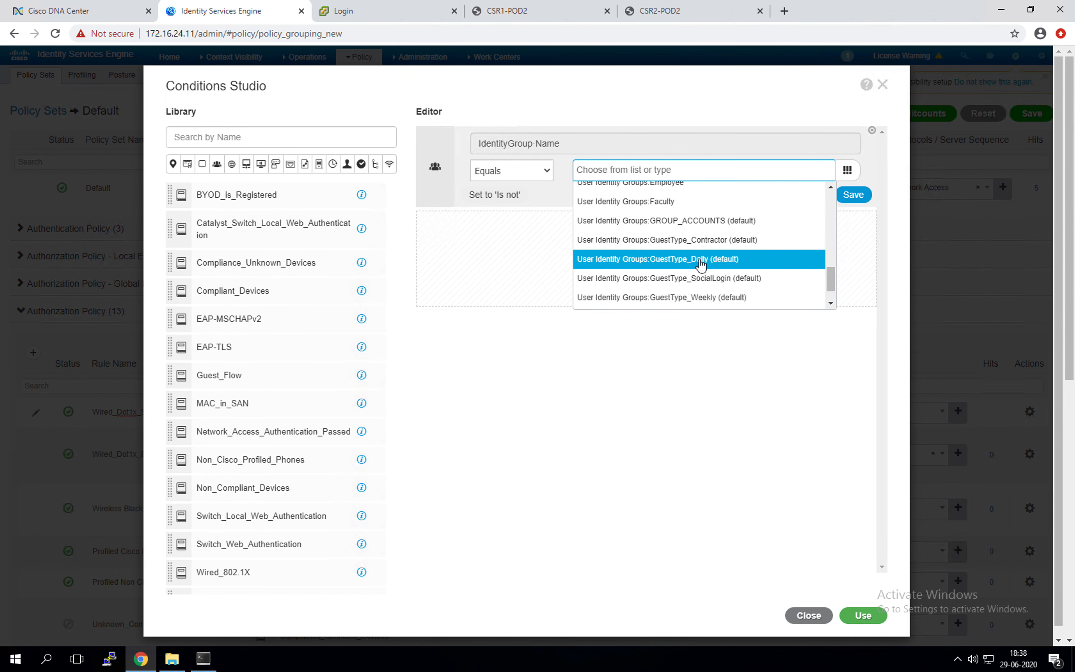
pyautogui.moveTo(830, 285)
pyautogui.mouseDown()
pyautogui.moveTo(830, 269)
pyautogui.moveTo(831, 296)
pyautogui.mouseUp()
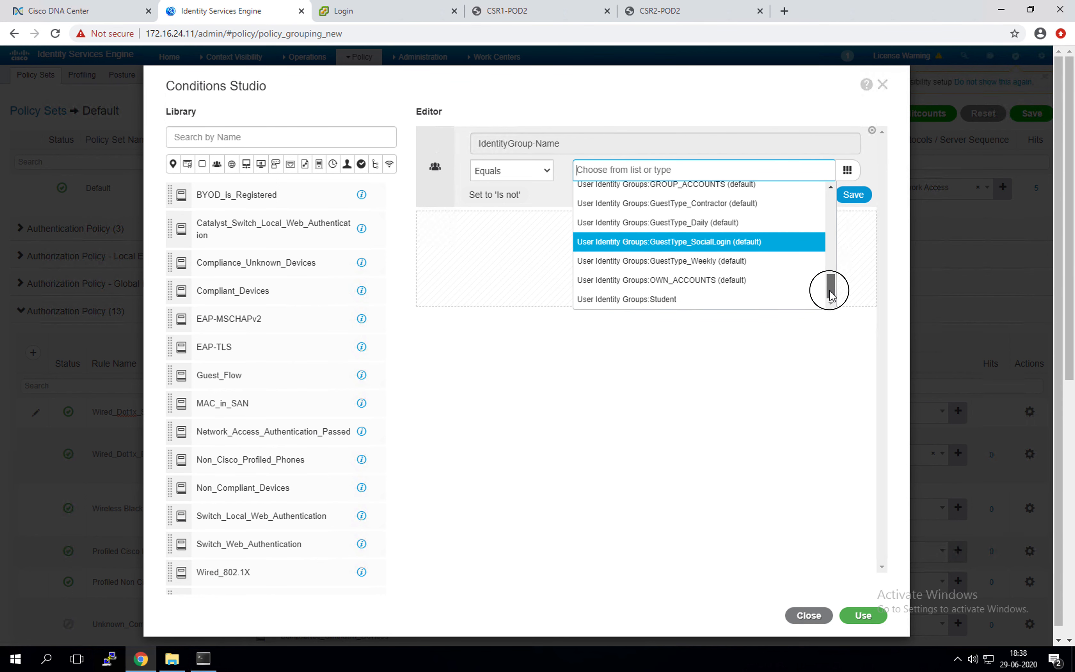
pyautogui.click(698, 301)
# Step: Add Wired_802.1X as an AND condition and apply the conditions to the rule
pyautogui.moveTo(231, 573); pyautogui.dragTo(551, 207)
pyautogui.moveTo(222, 575); pyautogui.dragTo(508, 249)
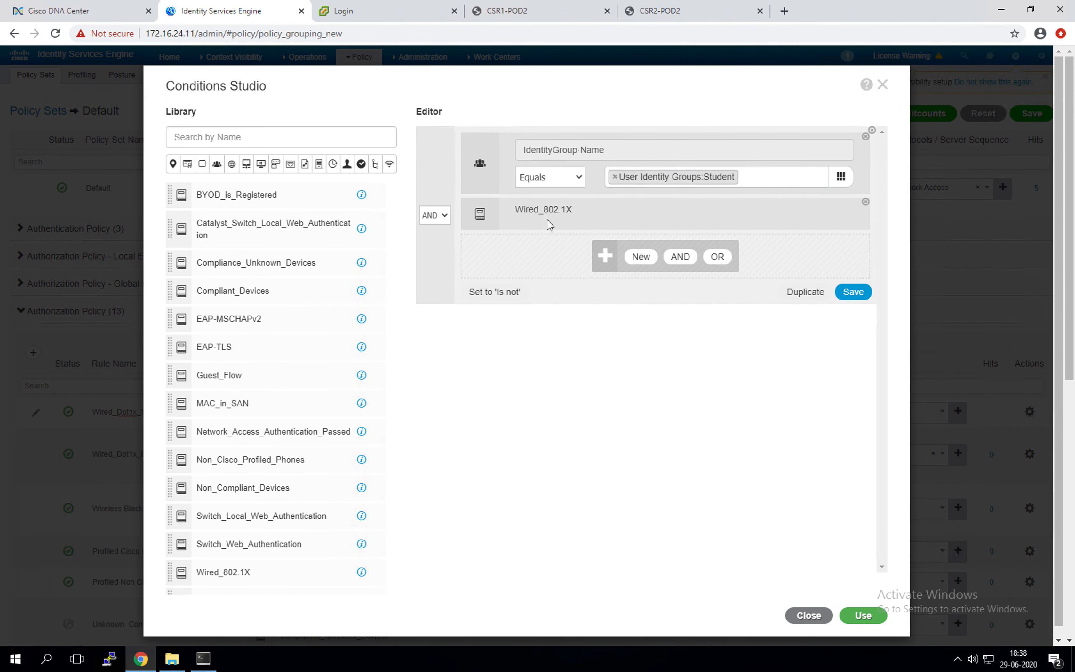
pyautogui.click(863, 616)
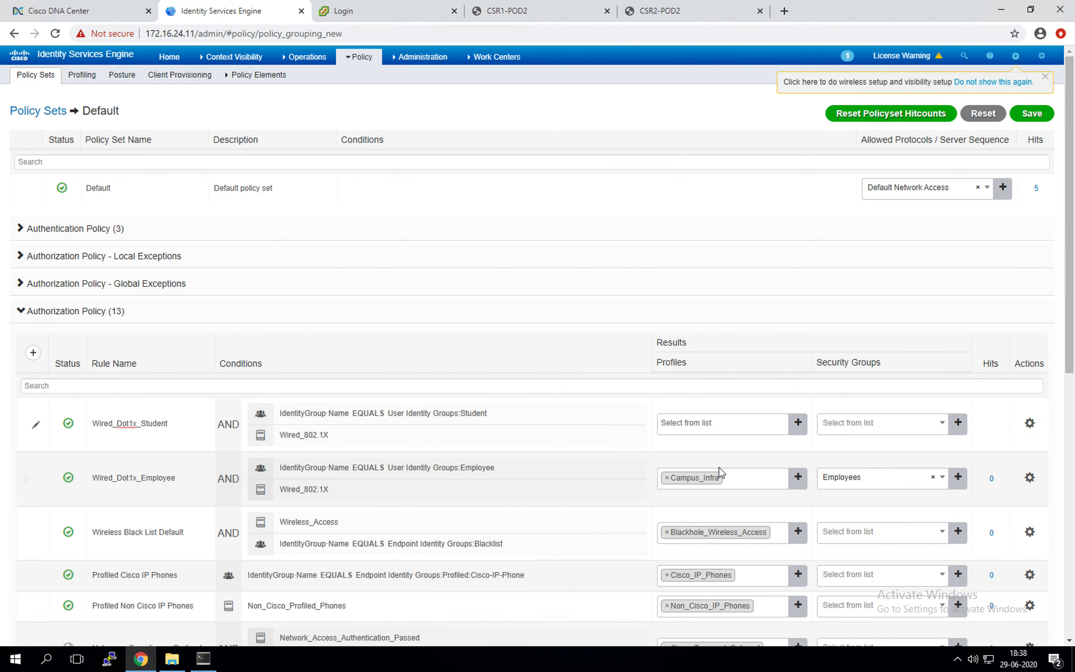
# Step: Set the Wired_Dot1x_Student rule's authorization profile to Campus_Prod
pyautogui.click(741, 425)
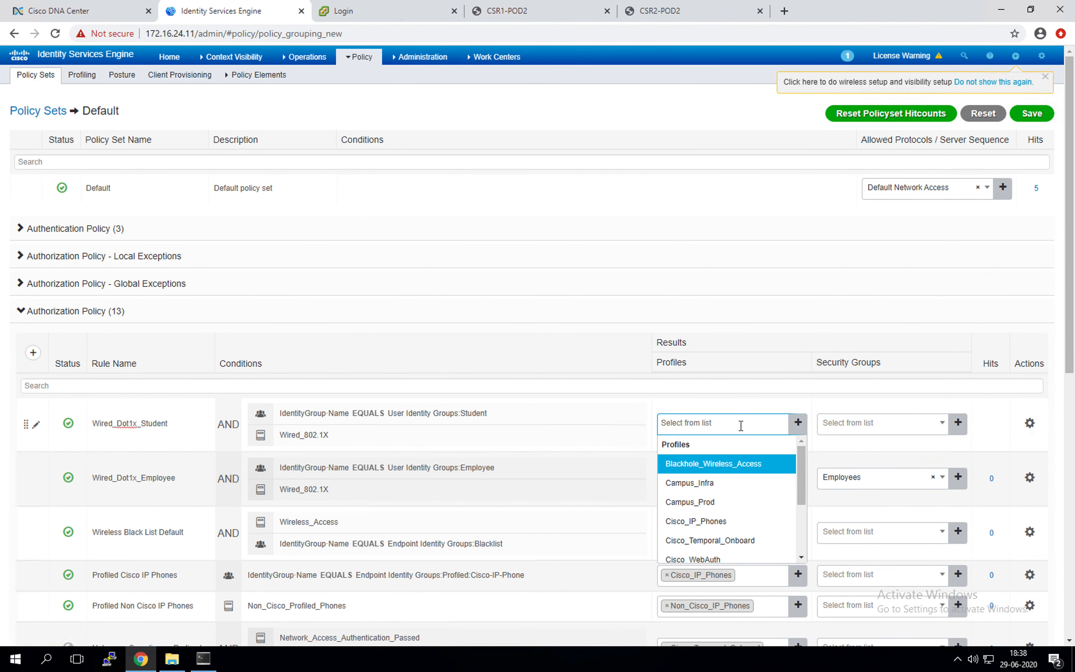
pyautogui.click(720, 502)
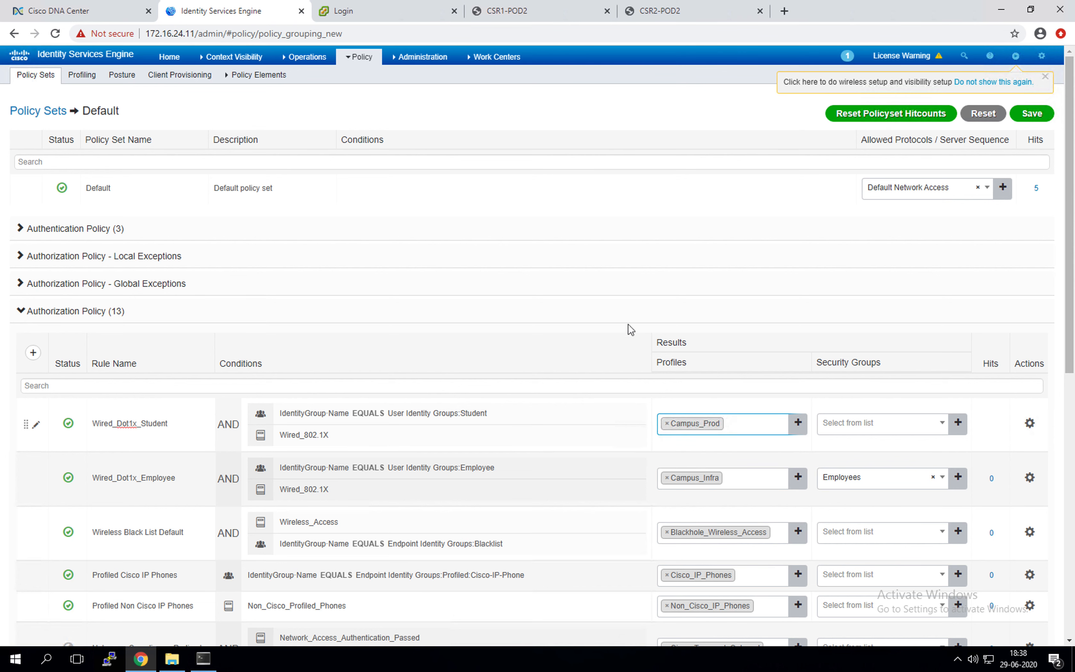
pyautogui.click(912, 426)
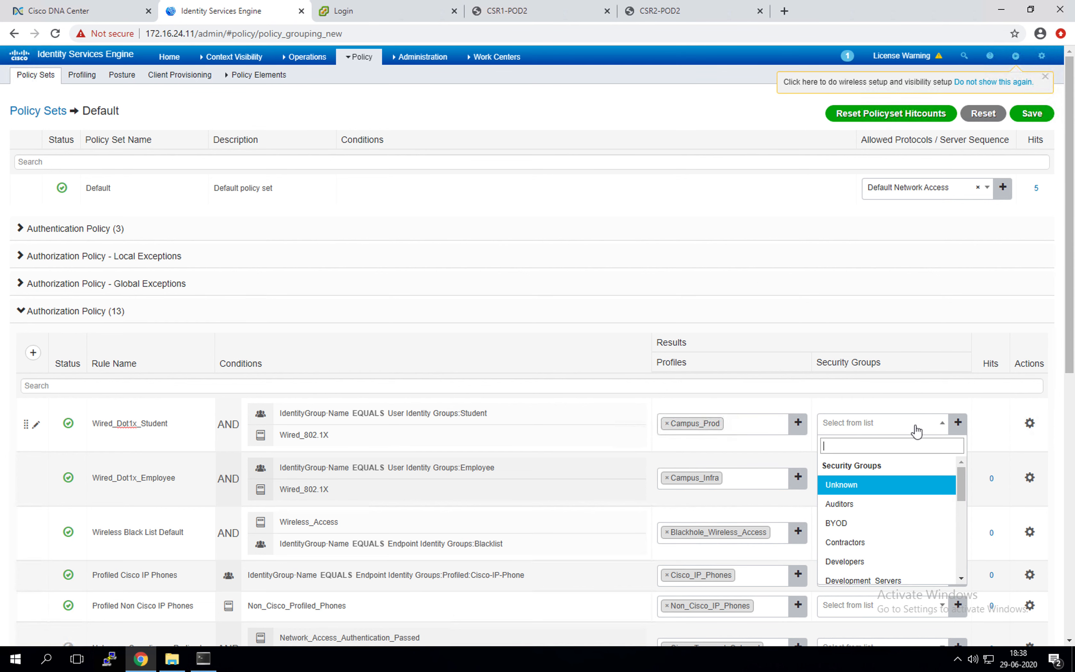
pyautogui.scroll(-5, 871, 516)
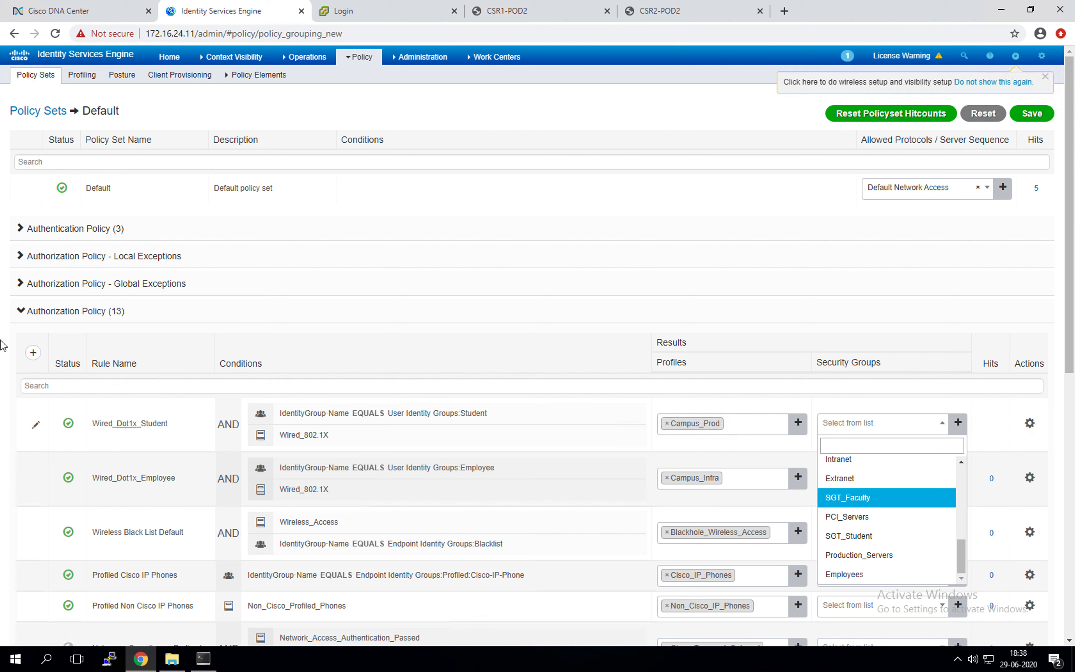
# Step: Assign SGT_Student as the Student rule's security group and save the policy
pyautogui.moveTo(6, 428)
pyautogui.click(20, 334)
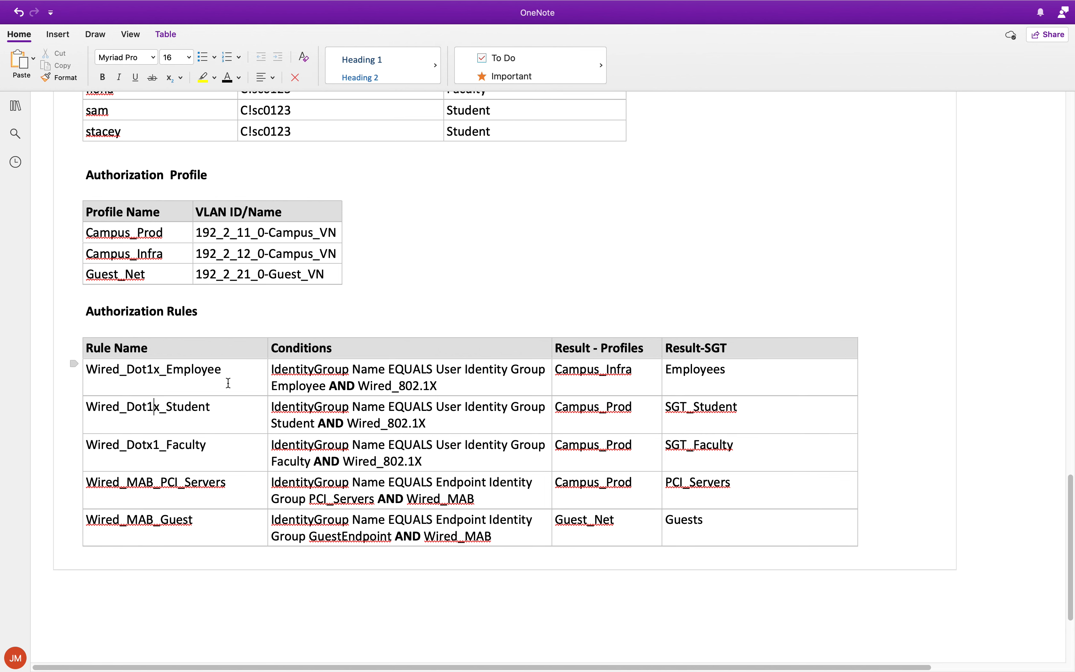
pyautogui.hotkey('ctrl', 'Right')
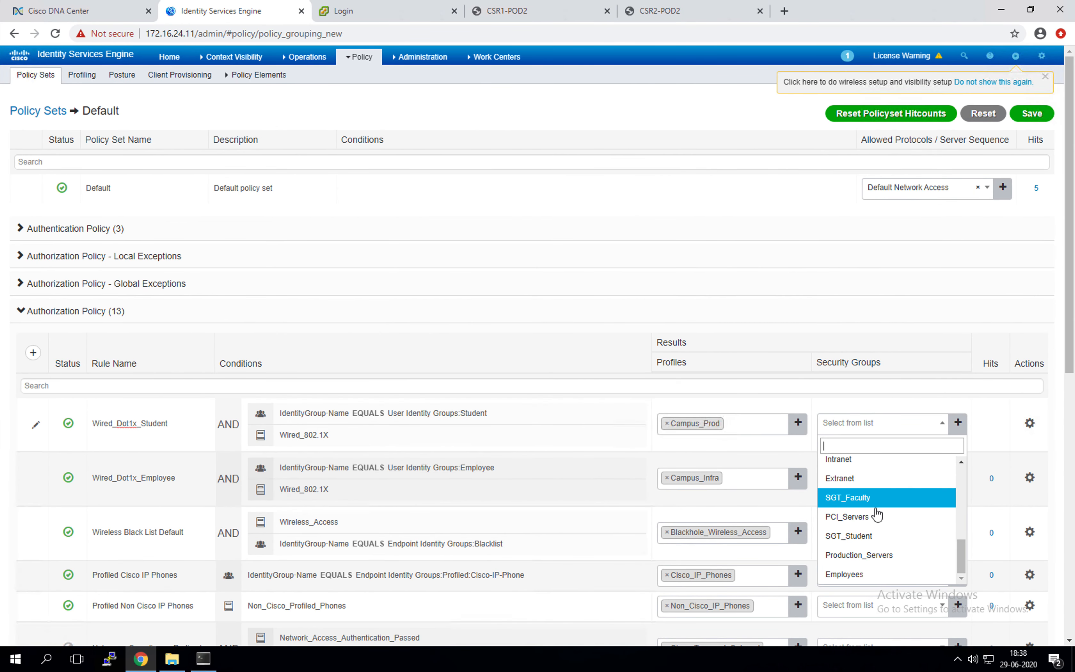
pyautogui.click(869, 536)
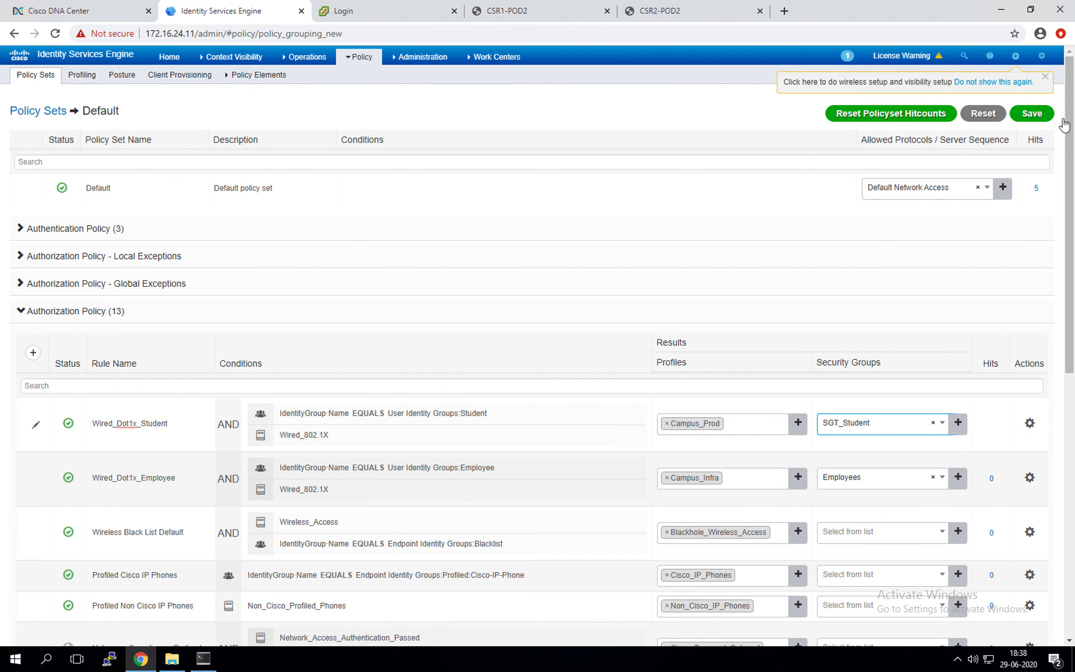
pyautogui.scroll(-10, 977, 534)
pyautogui.click(1039, 630)
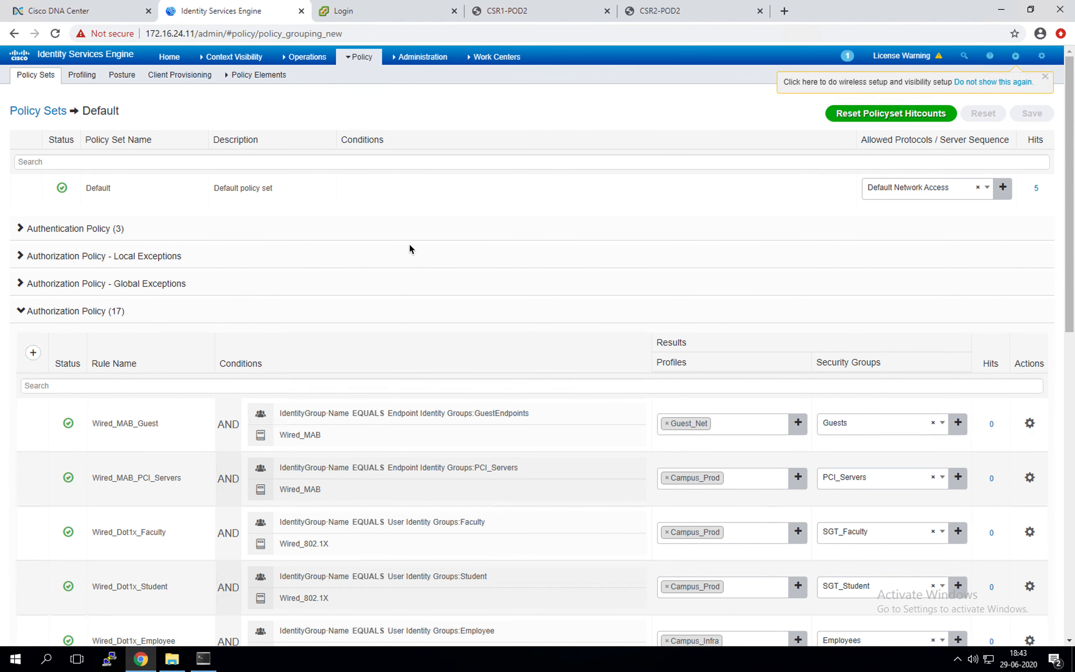
# Step: Review the Guest, PCI_Servers, Faculty, Student and Employee rules' profiles and SGTs, then switch to OneNote
pyautogui.scroll(-5, 408, 247)
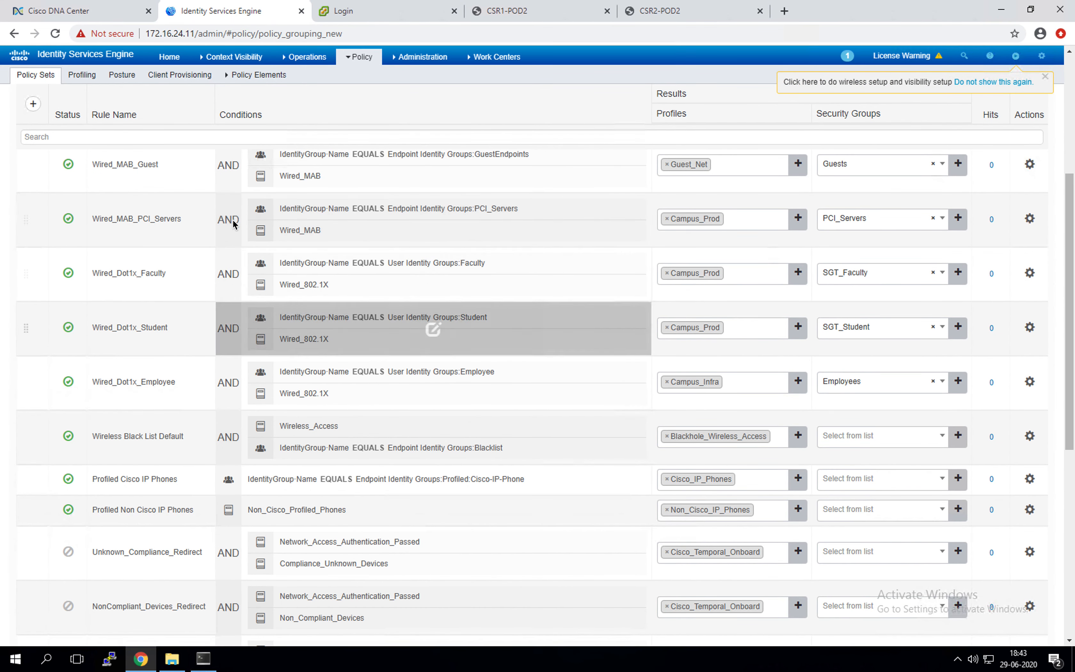
pyautogui.scroll(1, 201, 255)
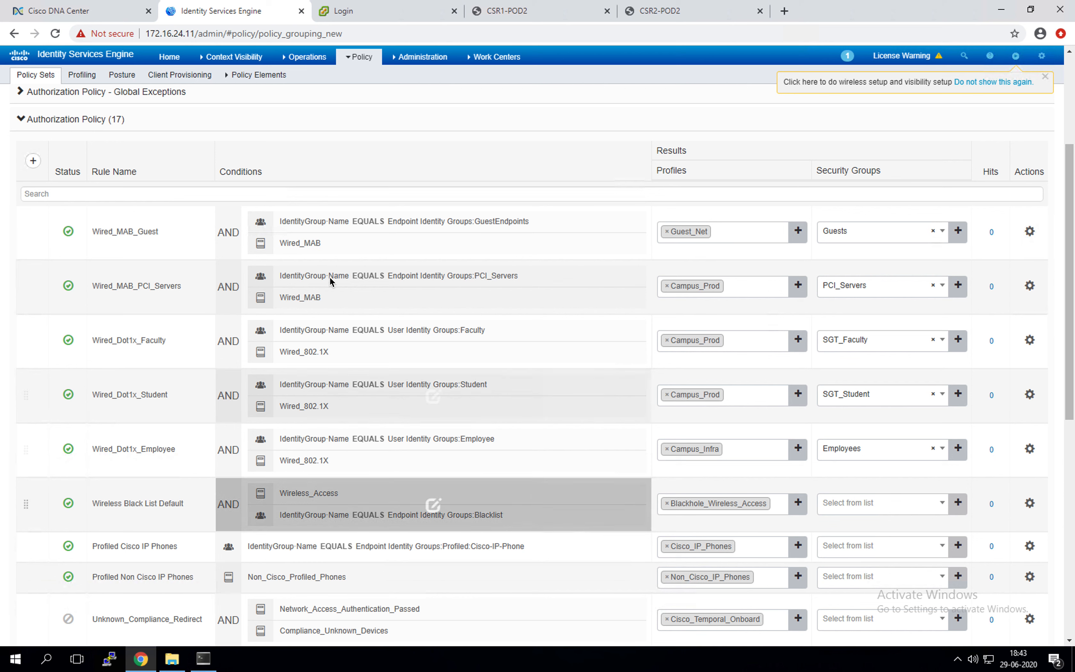
pyautogui.moveTo(143, 231); pyautogui.dragTo(164, 230)
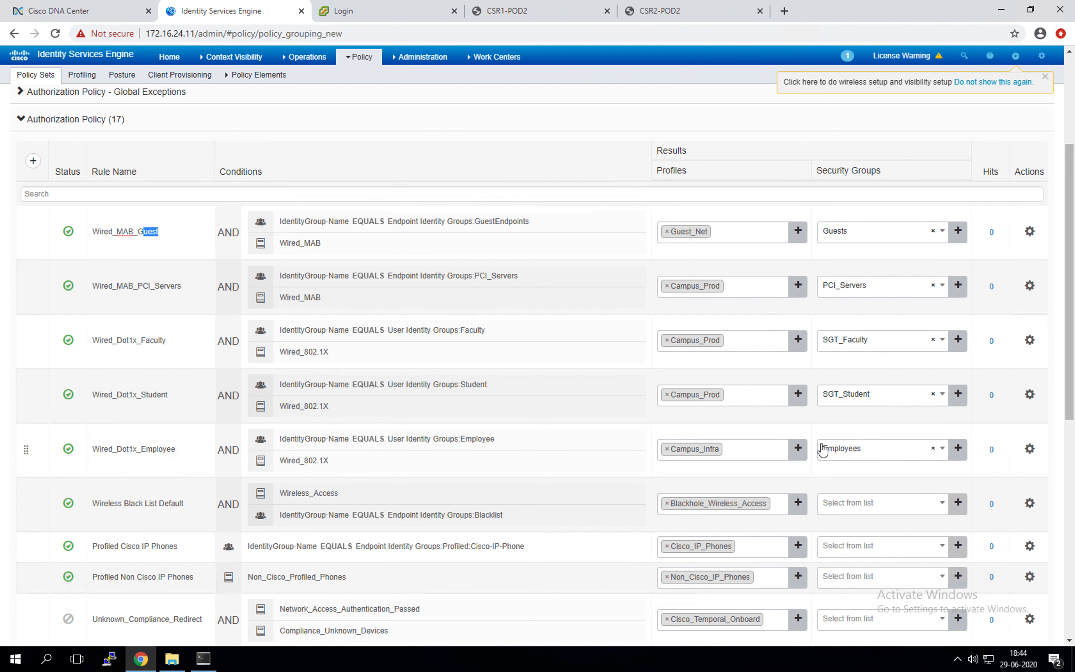
pyautogui.scroll(-5, 565, 396)
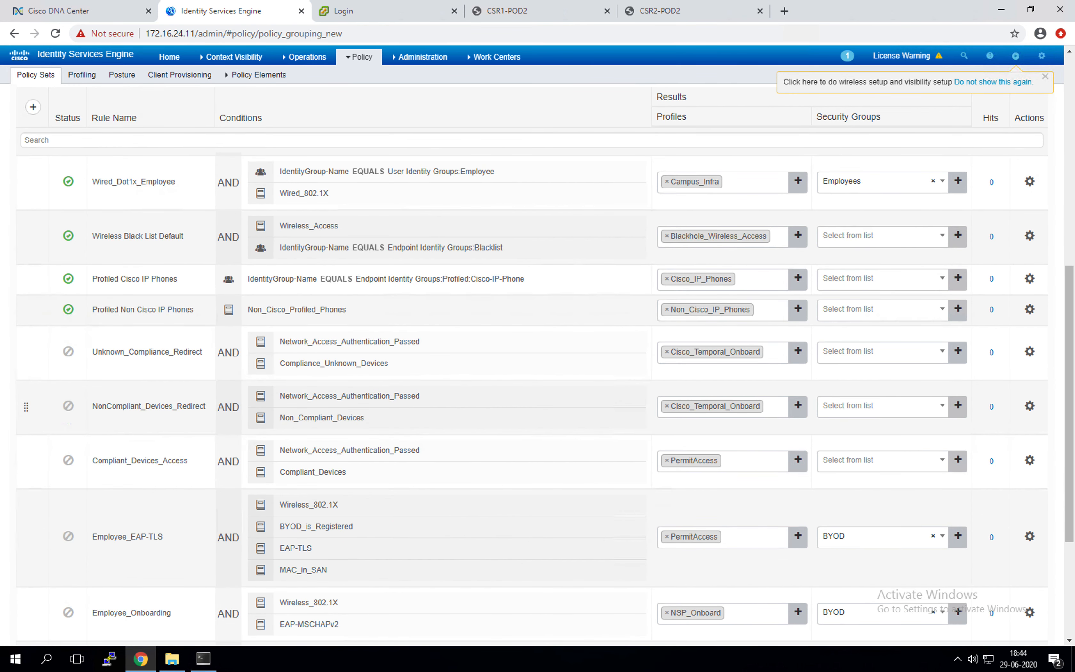
pyautogui.scroll(5, 690, 358)
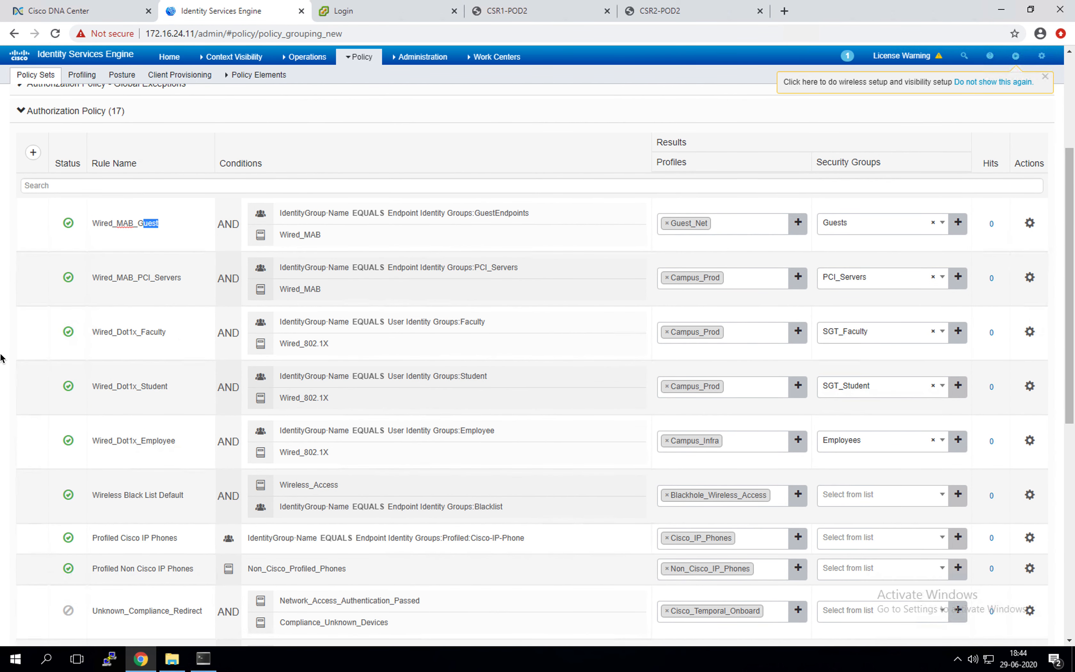
pyautogui.hotkey('ctrl', 'Left')
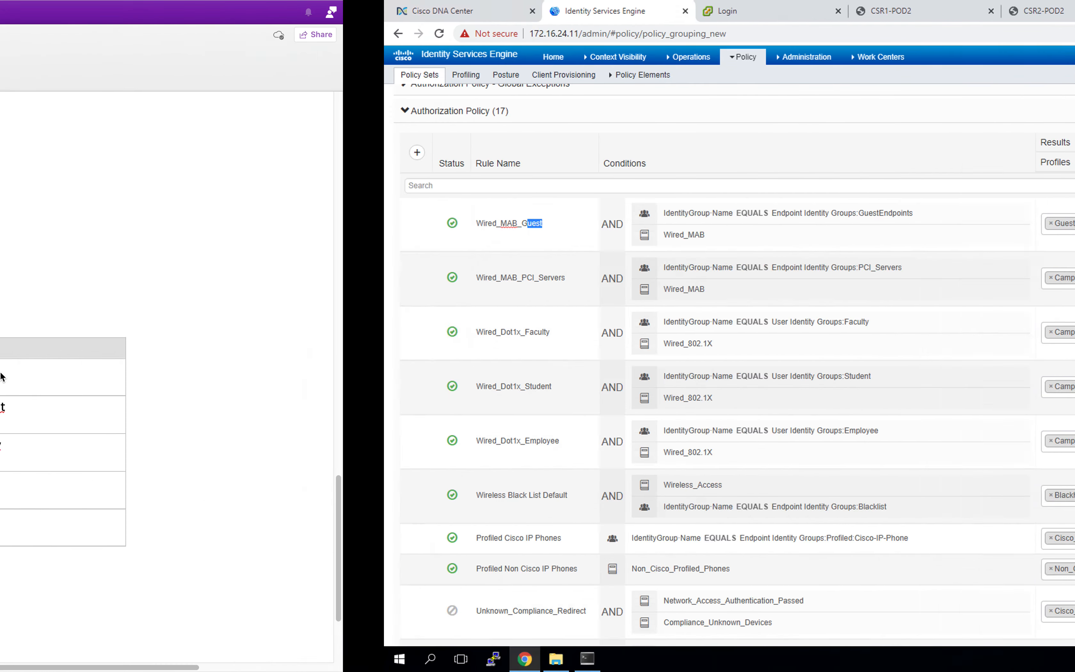
# Step: Open Whiteboard > SDA Mind Map and scroll around to view the whole mind map
pyautogui.scroll(8, 256, 375)
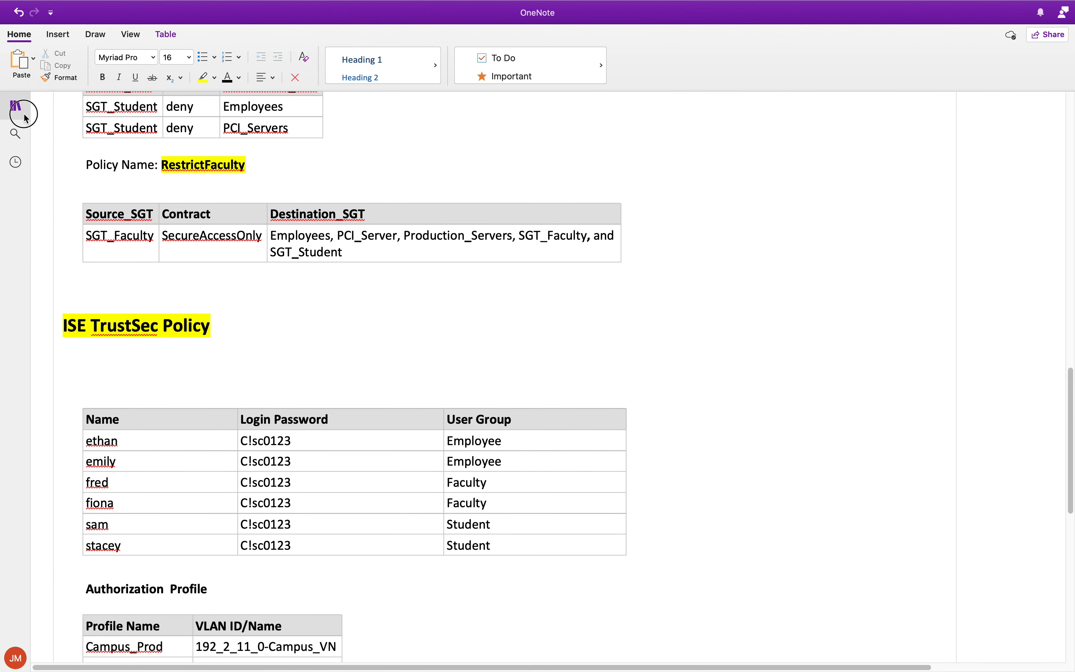
pyautogui.click(32, 119)
pyautogui.click(288, 132)
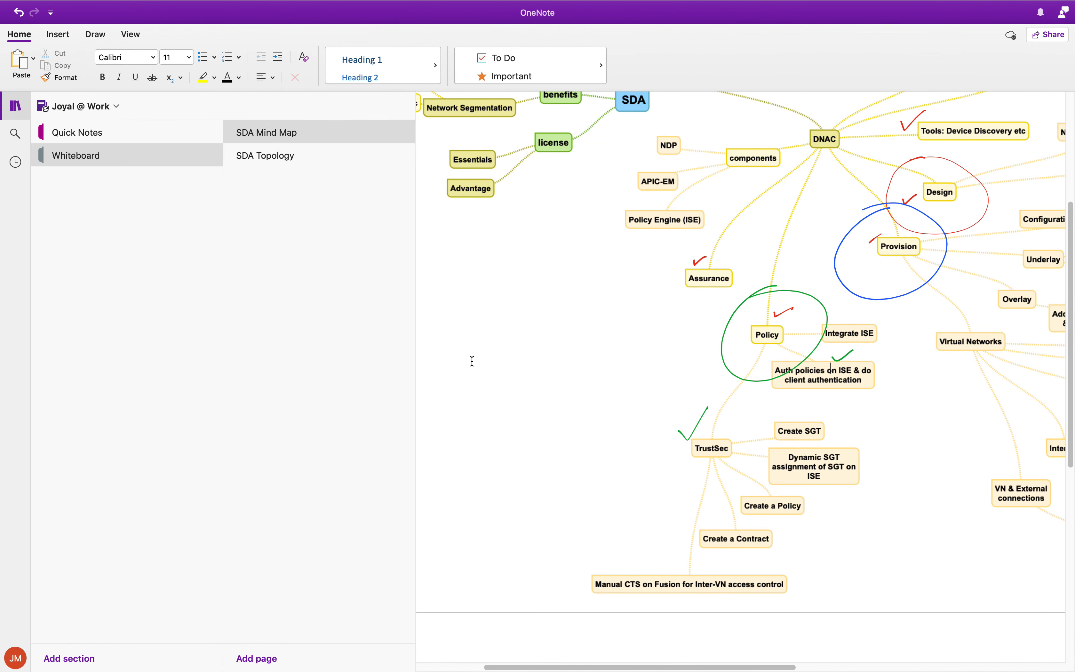
pyautogui.click(16, 114)
pyautogui.scroll(5, 214, 432)
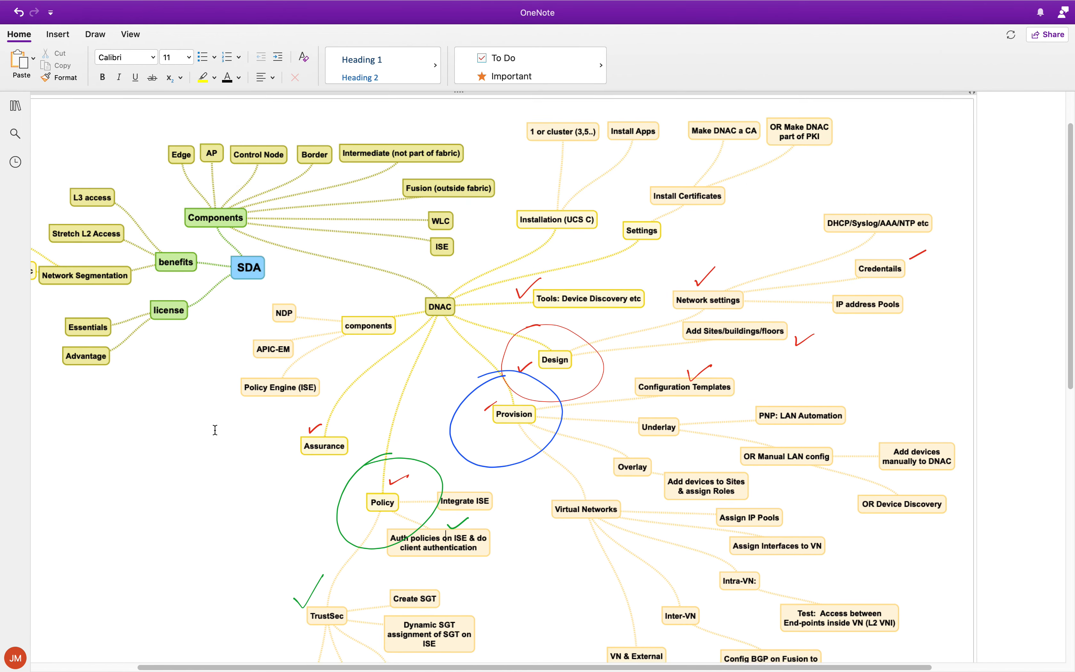
pyautogui.scroll(-6, 338, 541)
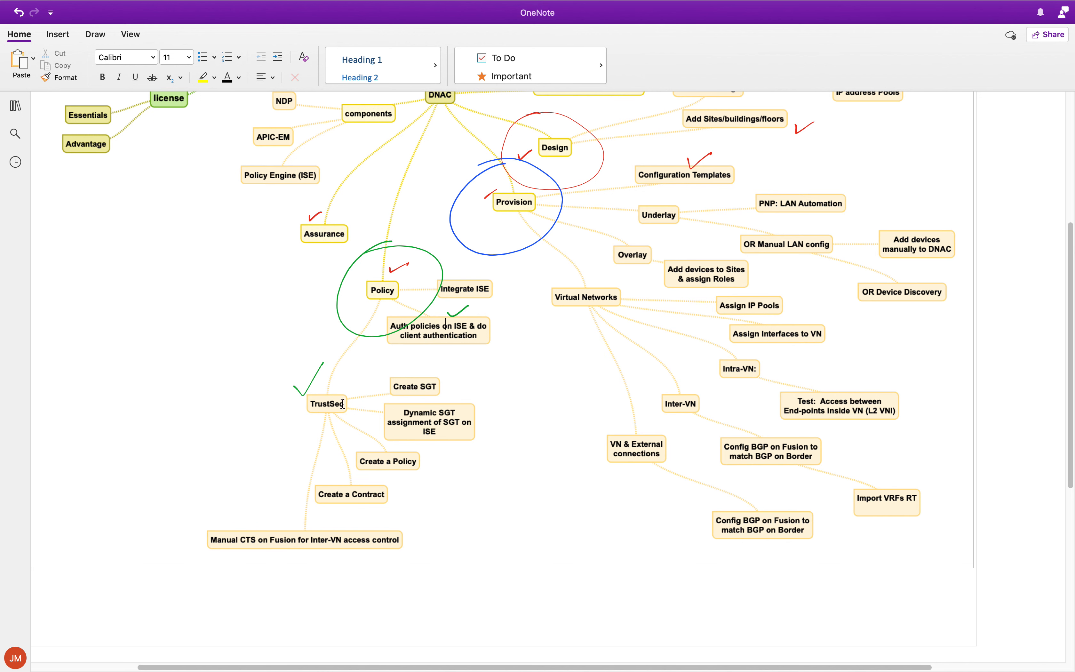
pyautogui.scroll(3, 343, 521)
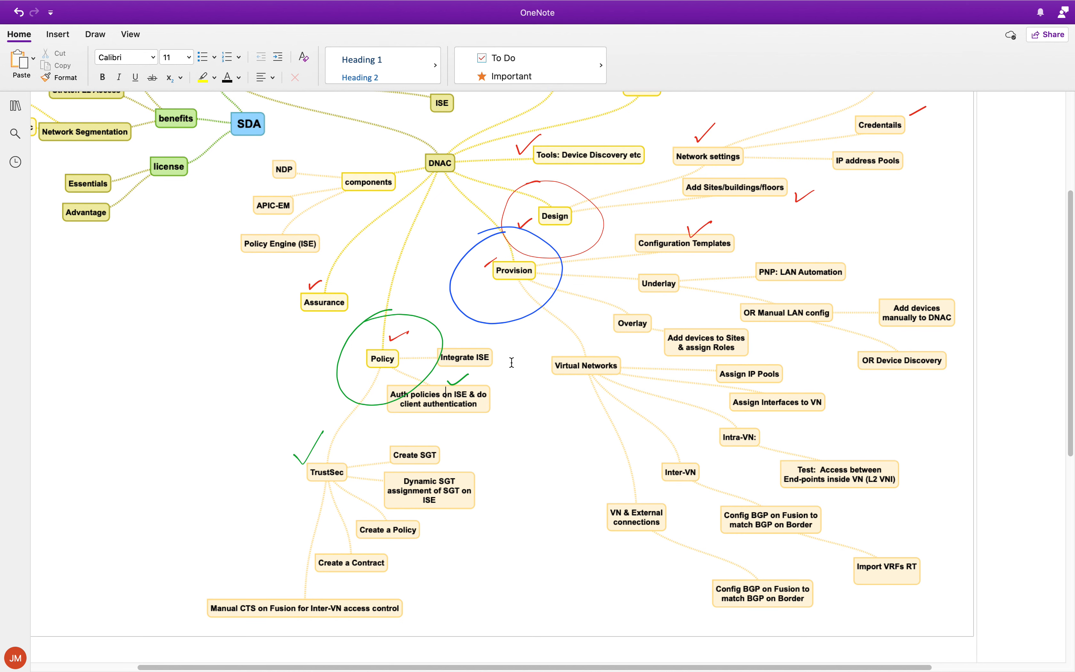
pyautogui.scroll(9, 512, 362)
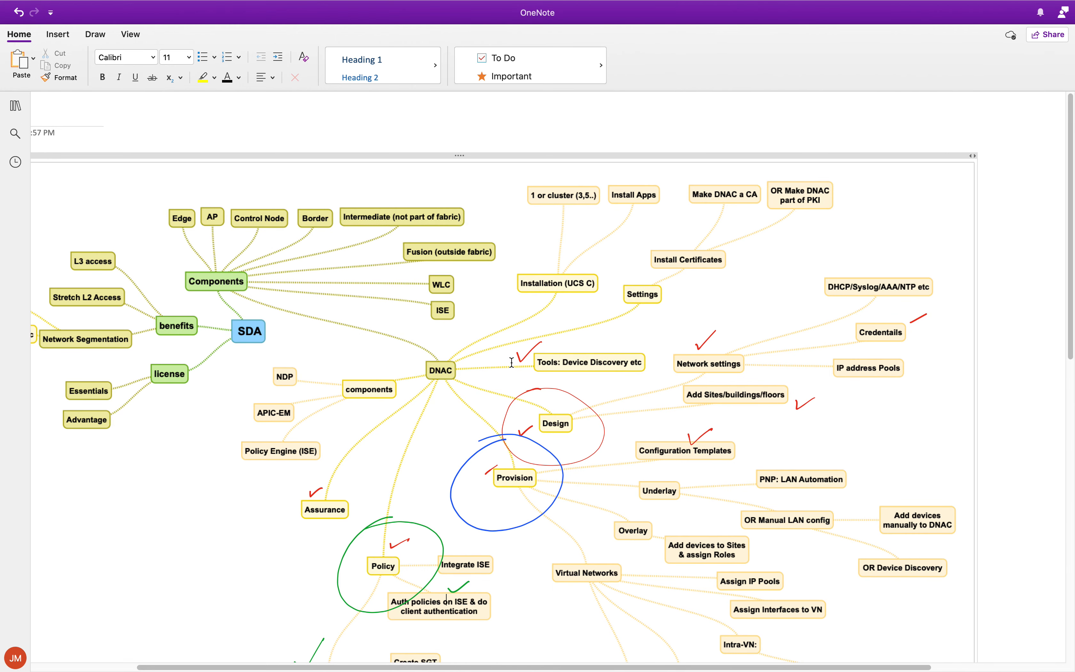
pyautogui.hscroll(-5, 512, 362)
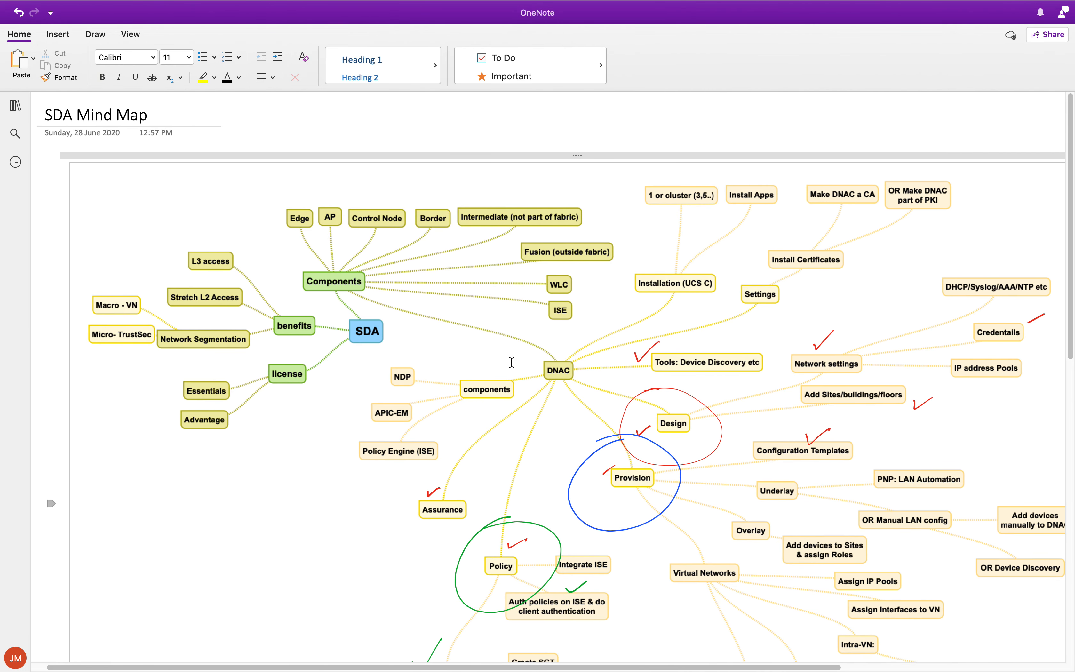